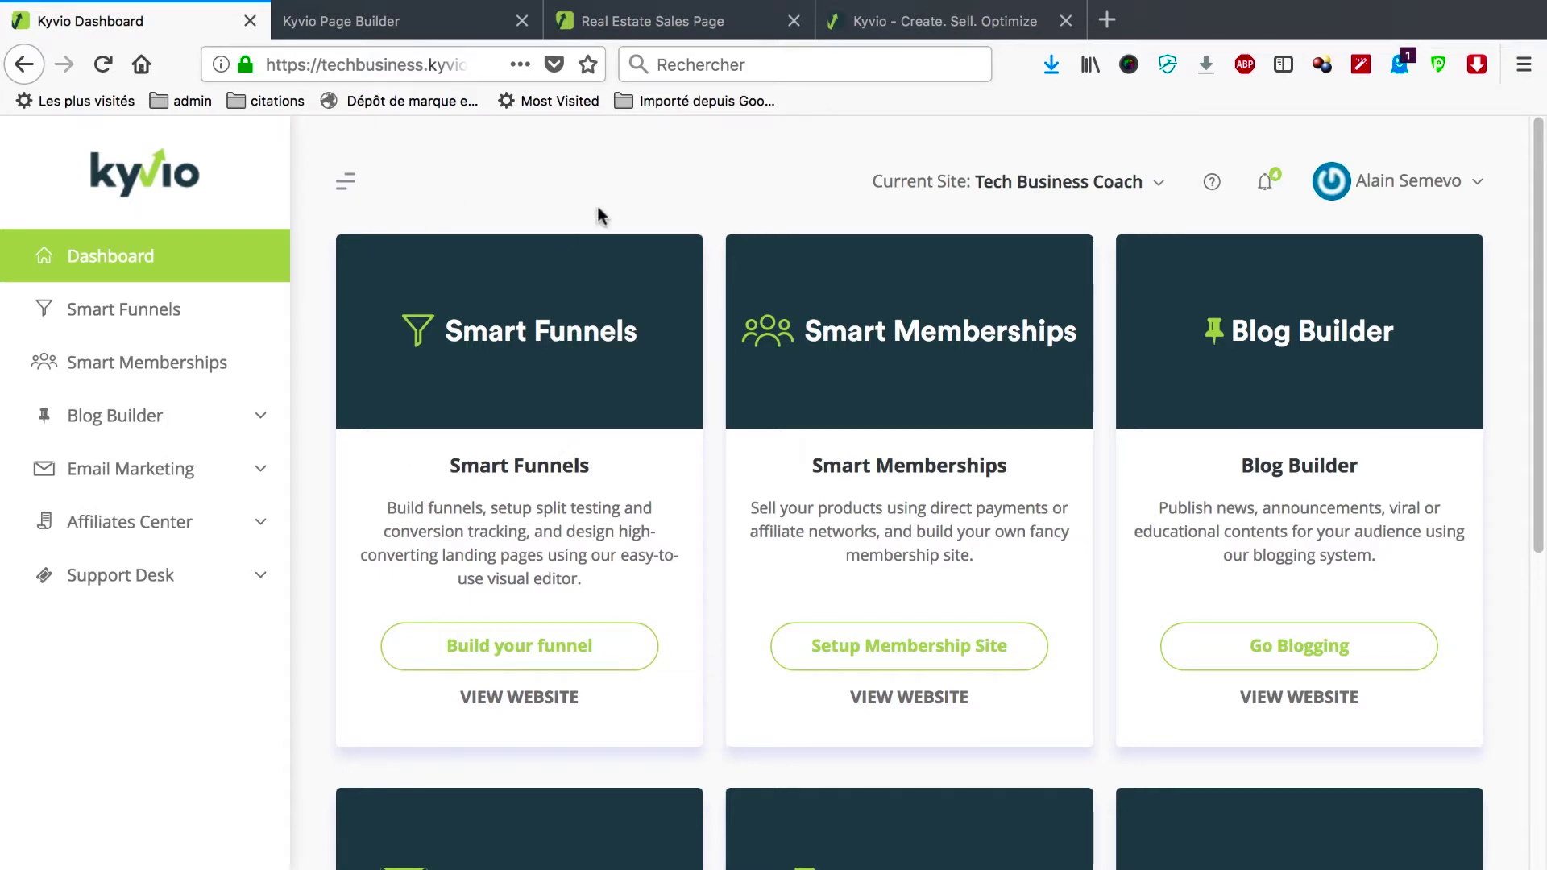
- Open the TechBusinessHome funnel from the Smart Funnels overview
scroll(685, 620, "down", 2)
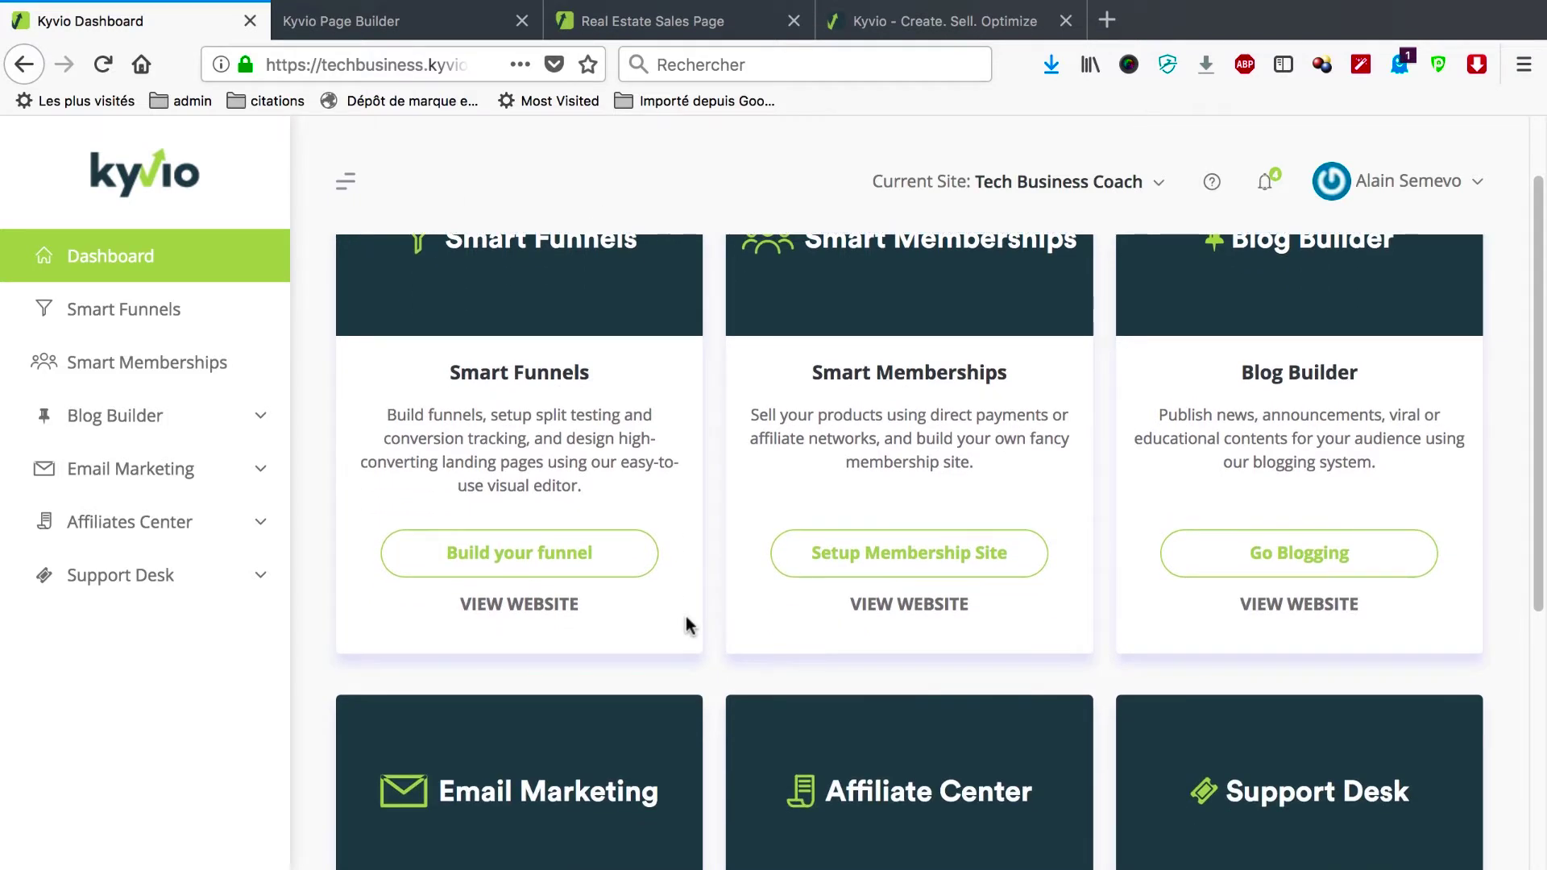
left_click(613, 570)
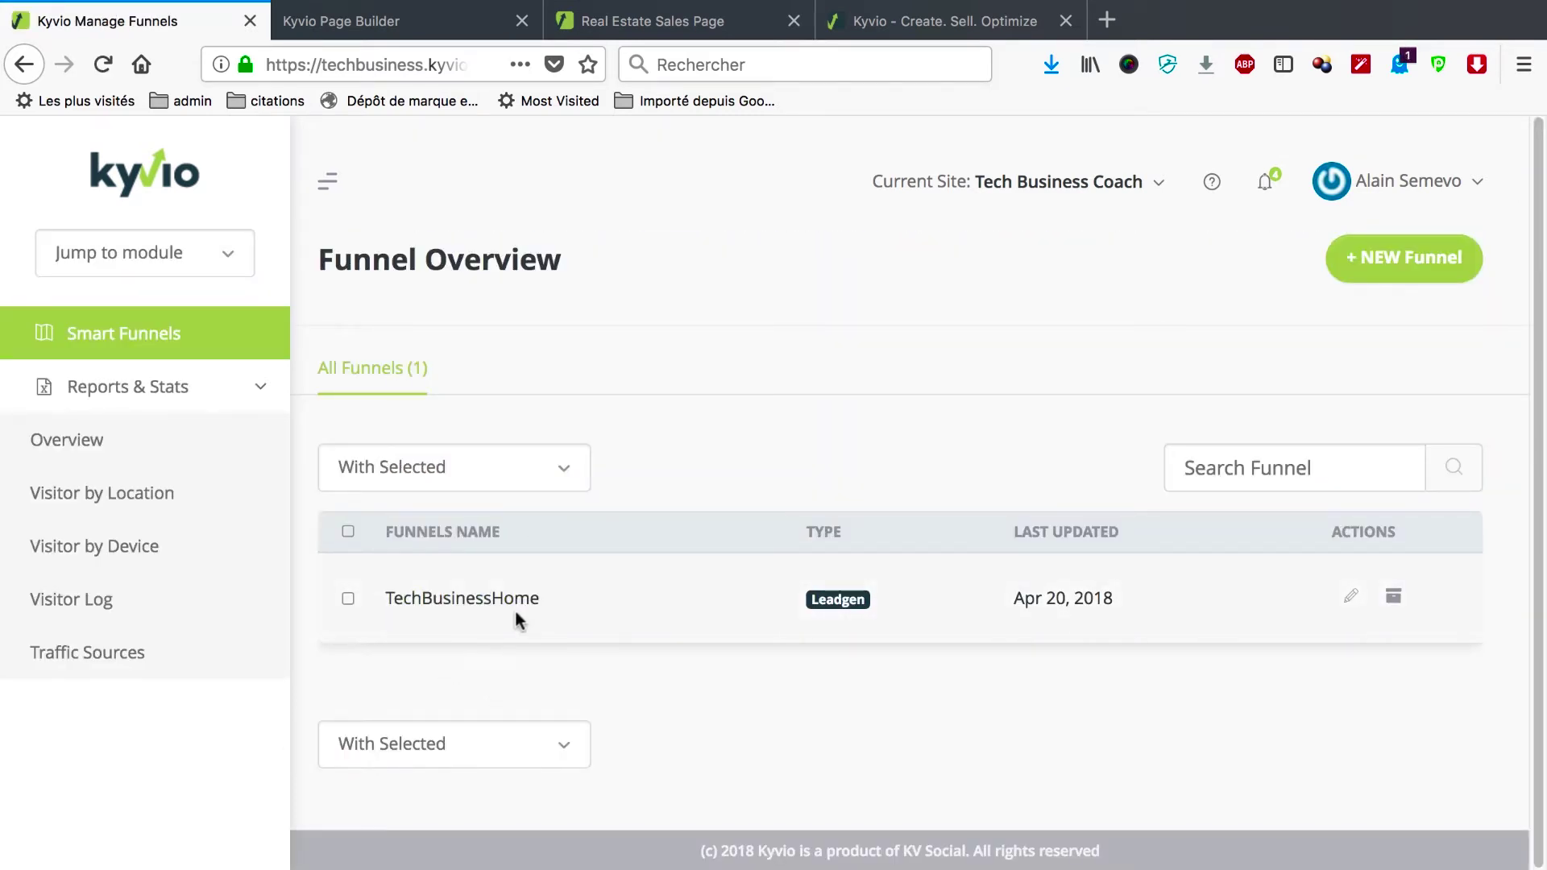
scroll(533, 608, "down", 1)
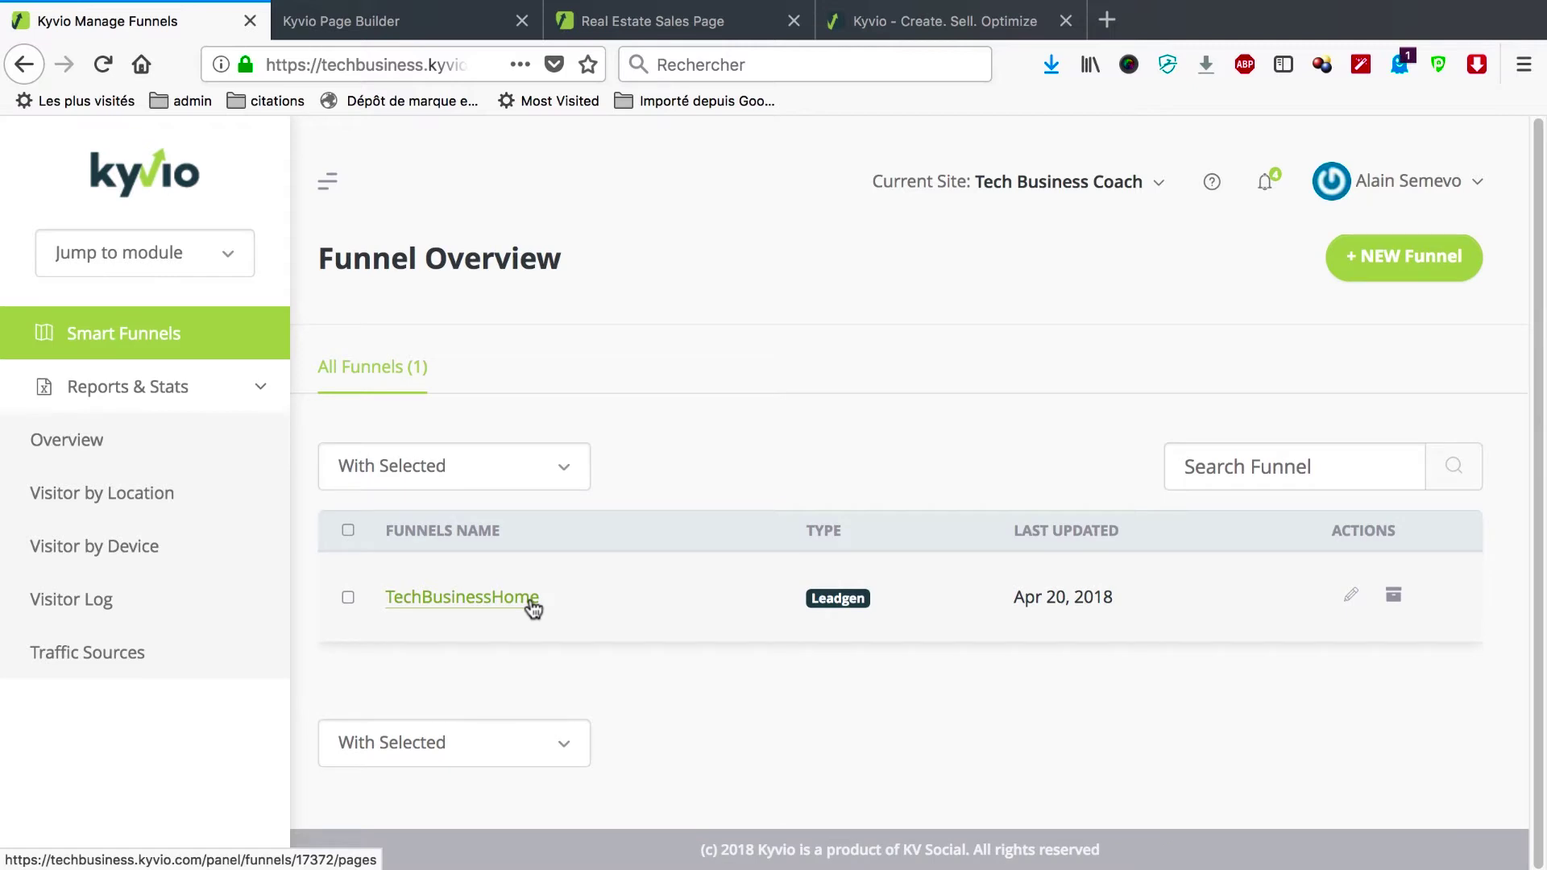
left_click(1351, 606)
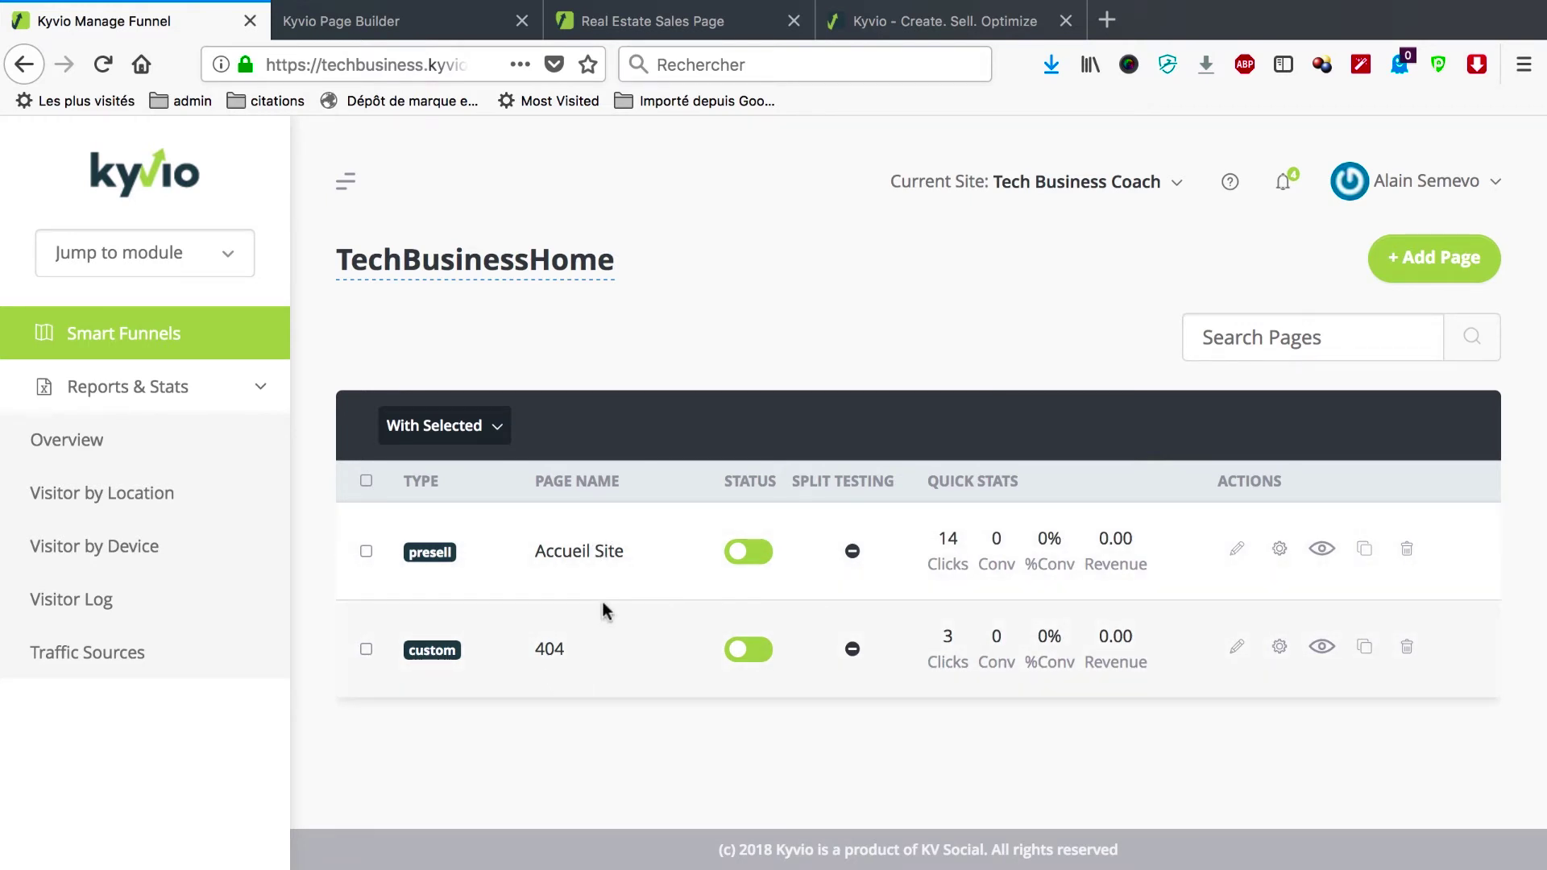
- Add a new page named FAQ with the page type Thank You Page to the funnel
left_click(1445, 263)
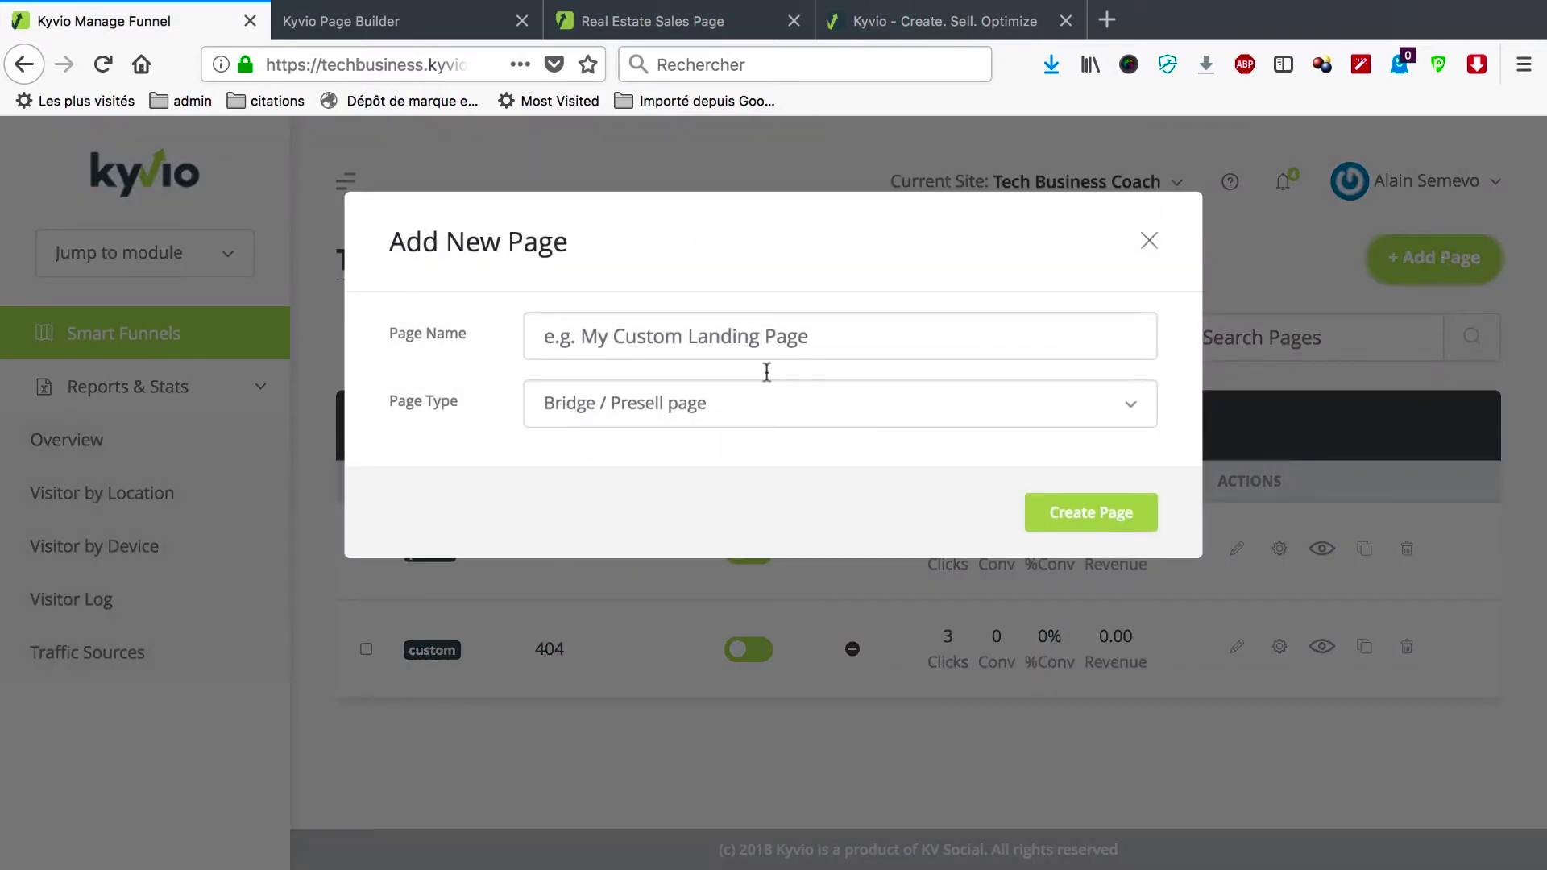
left_click(760, 322)
type("FAQ")
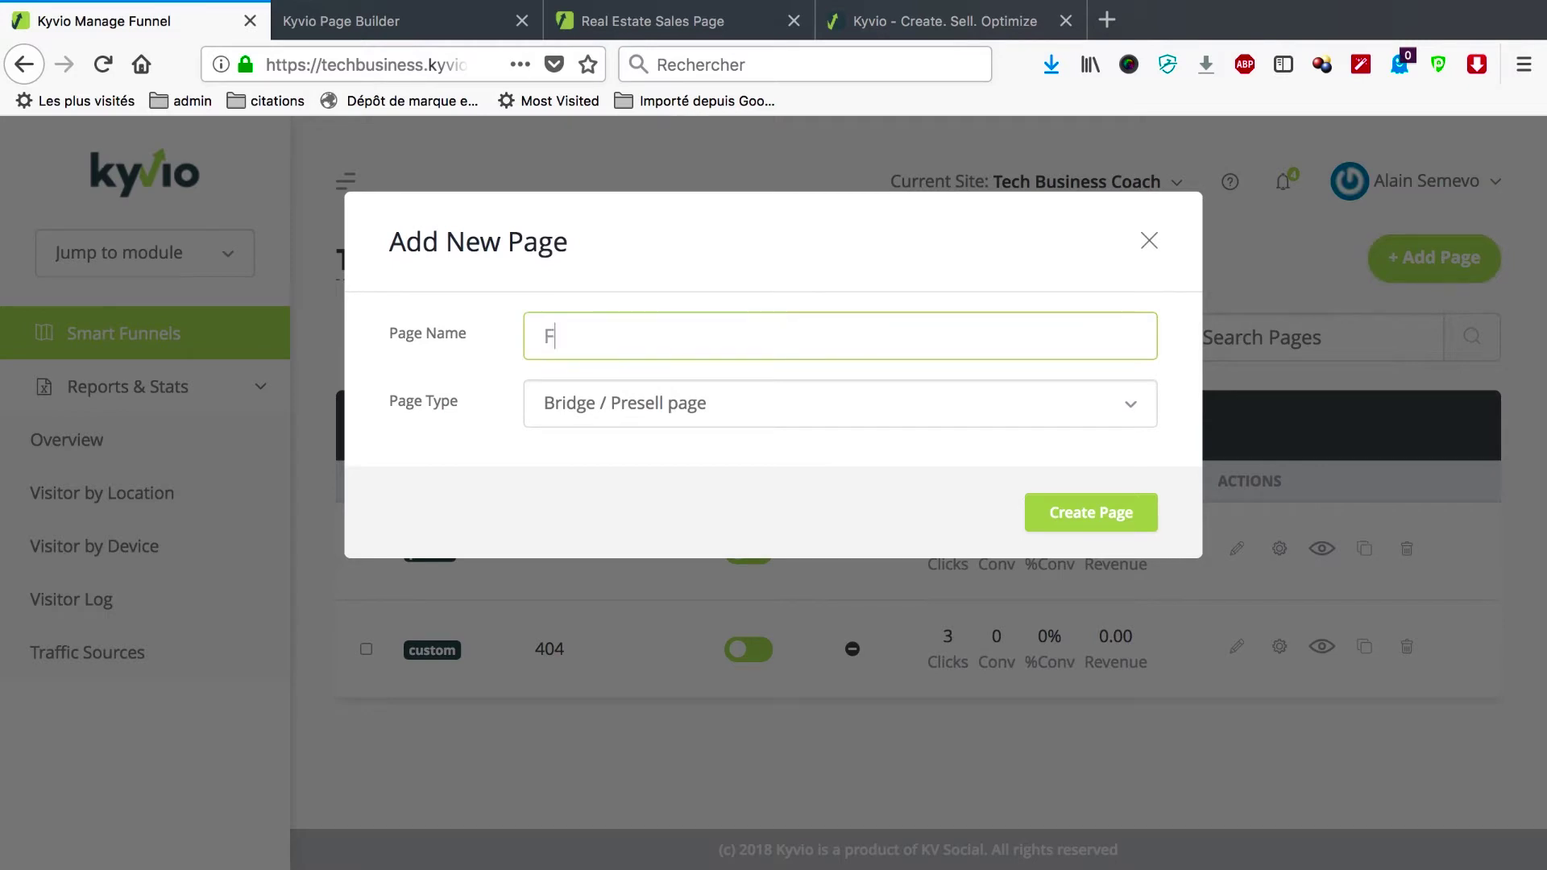
left_click(787, 407)
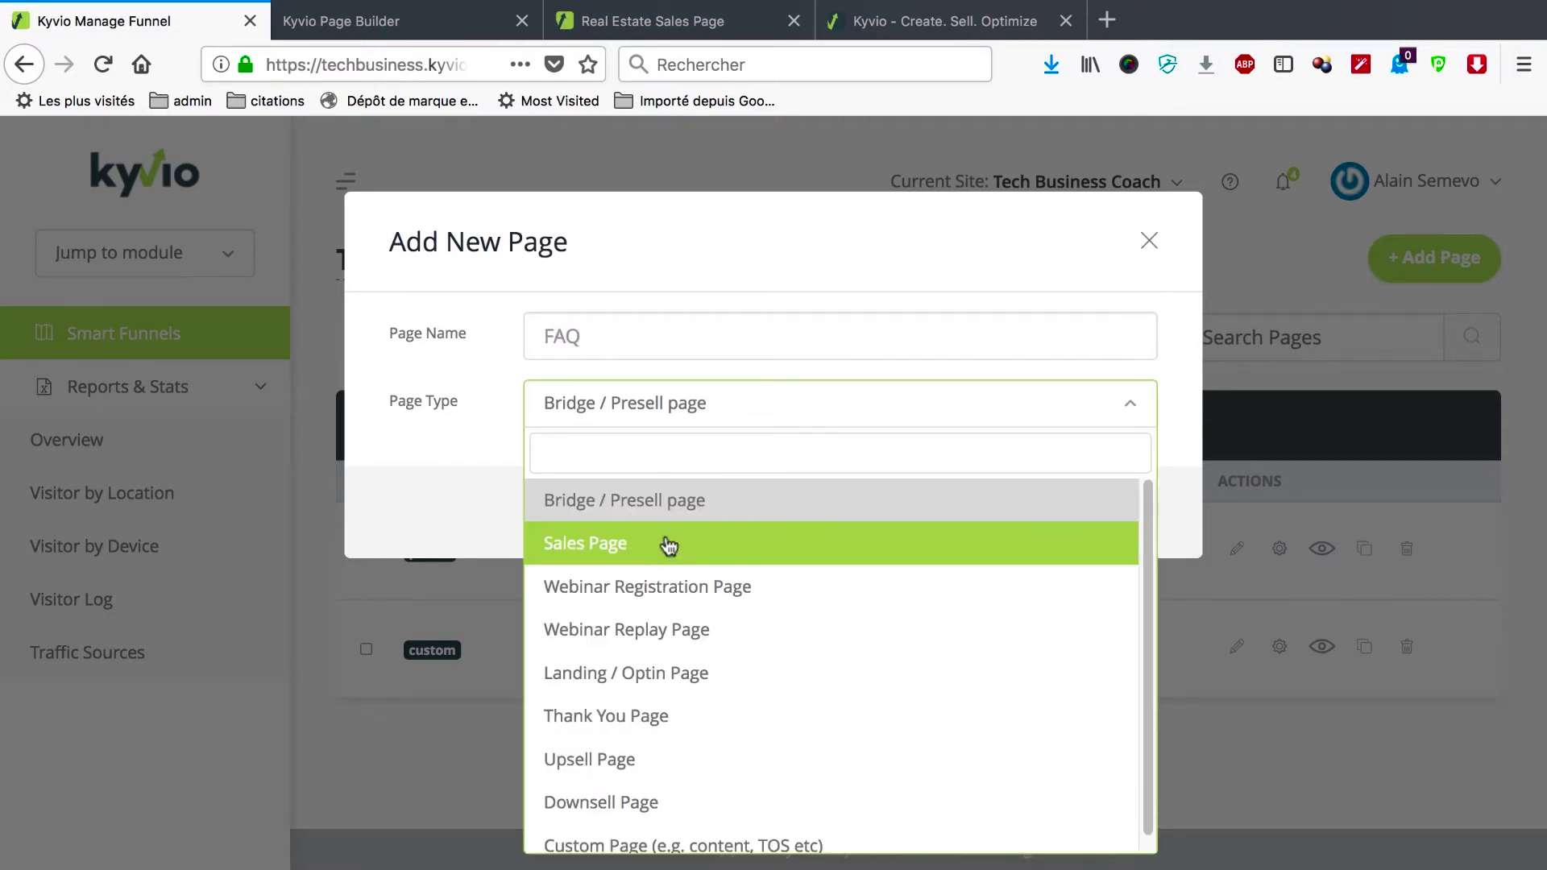
left_click(636, 717)
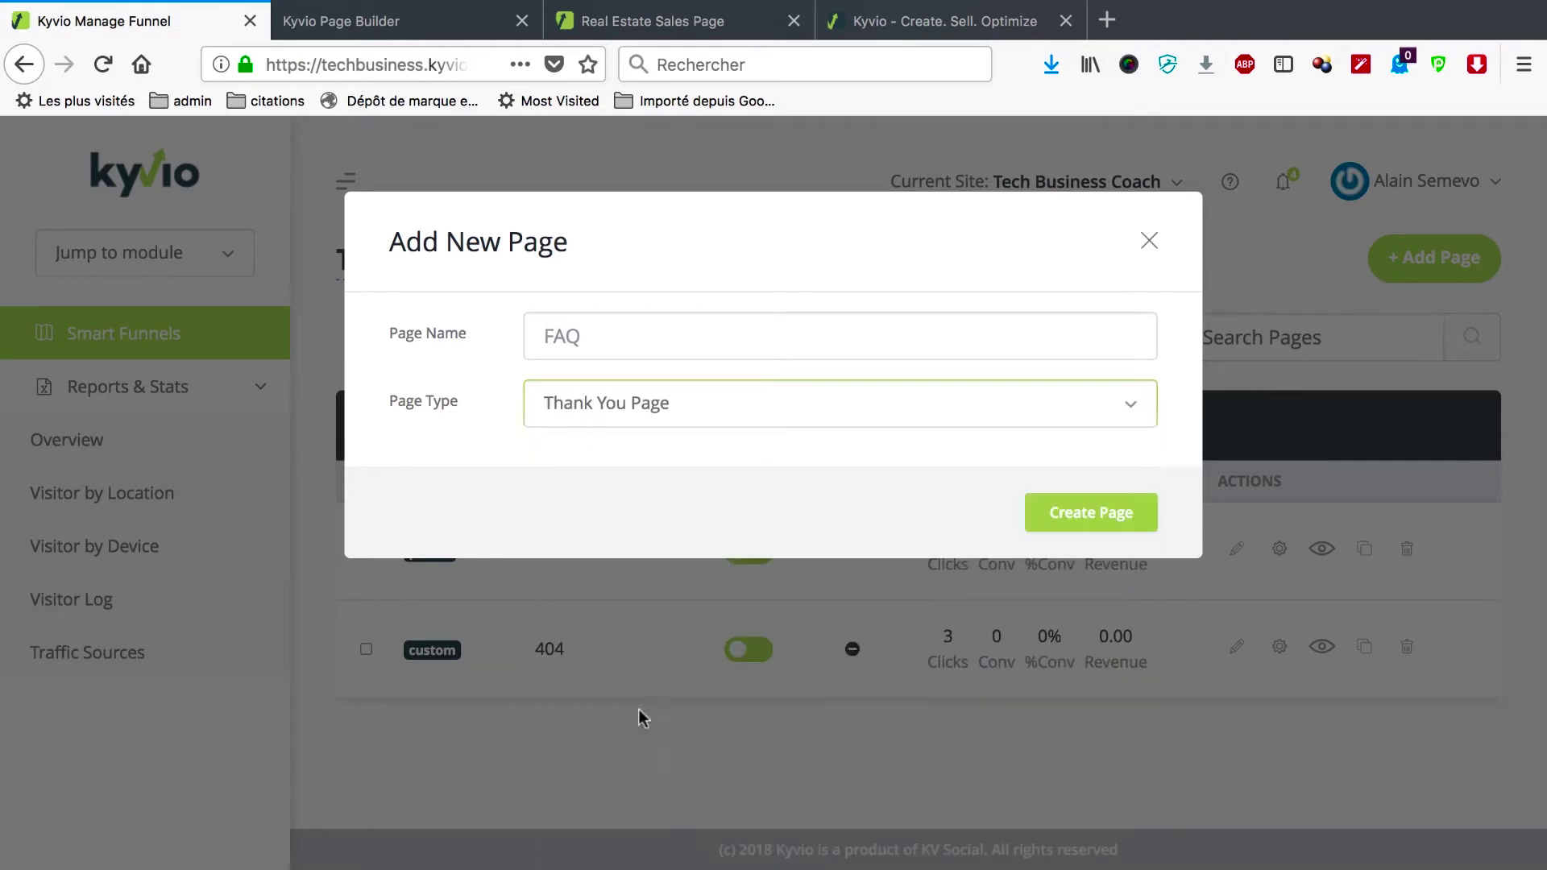
left_click(1097, 524)
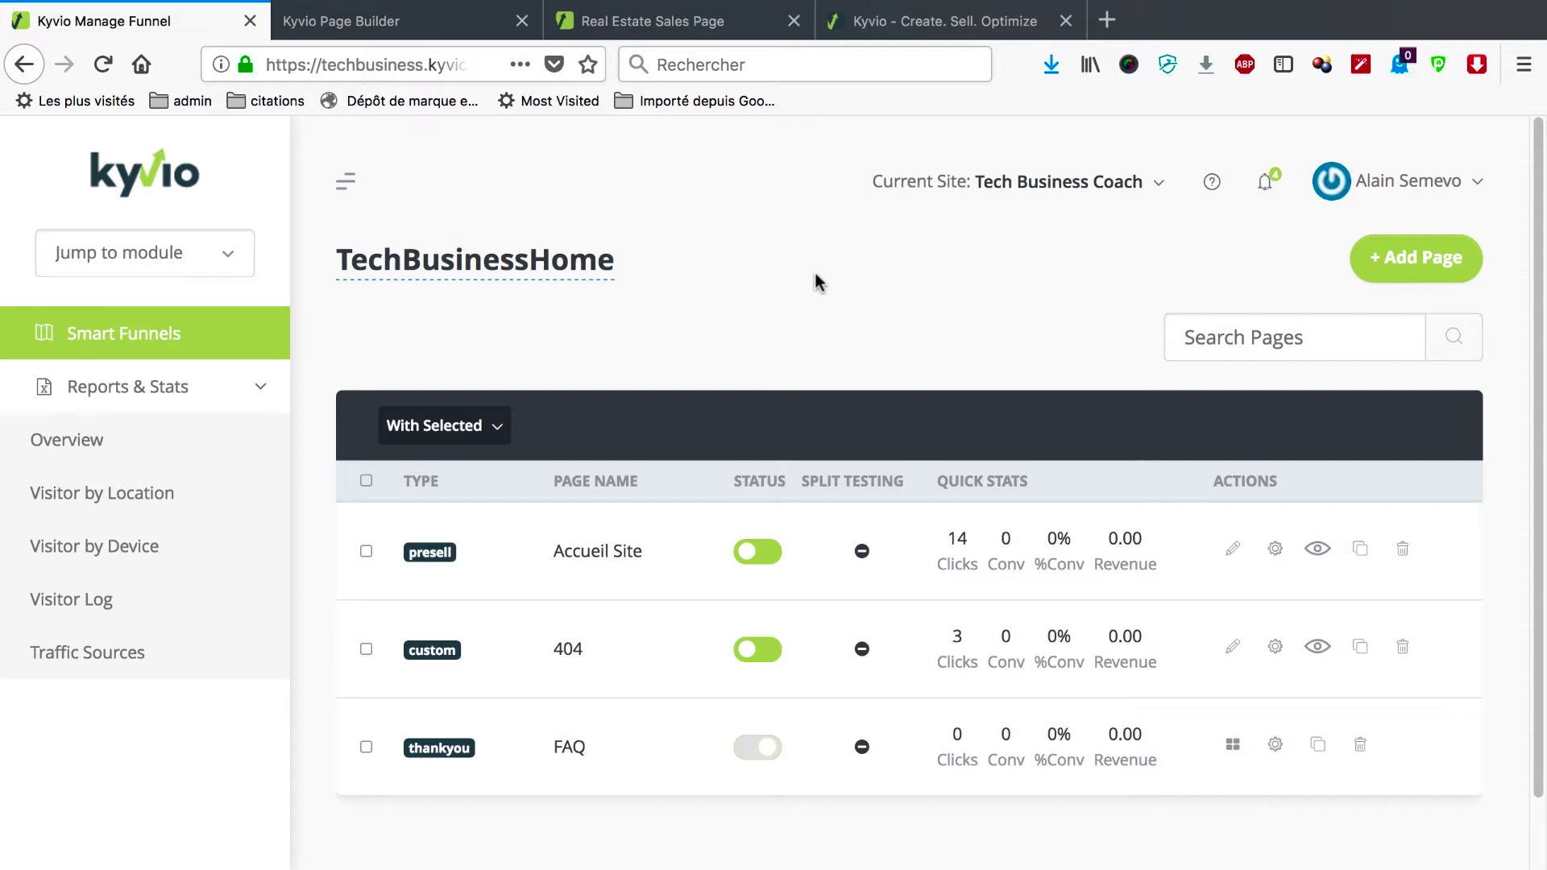
- Look through the published Real Estate Sales Page, checking its web address and its content down to the footer
left_click(645, 21)
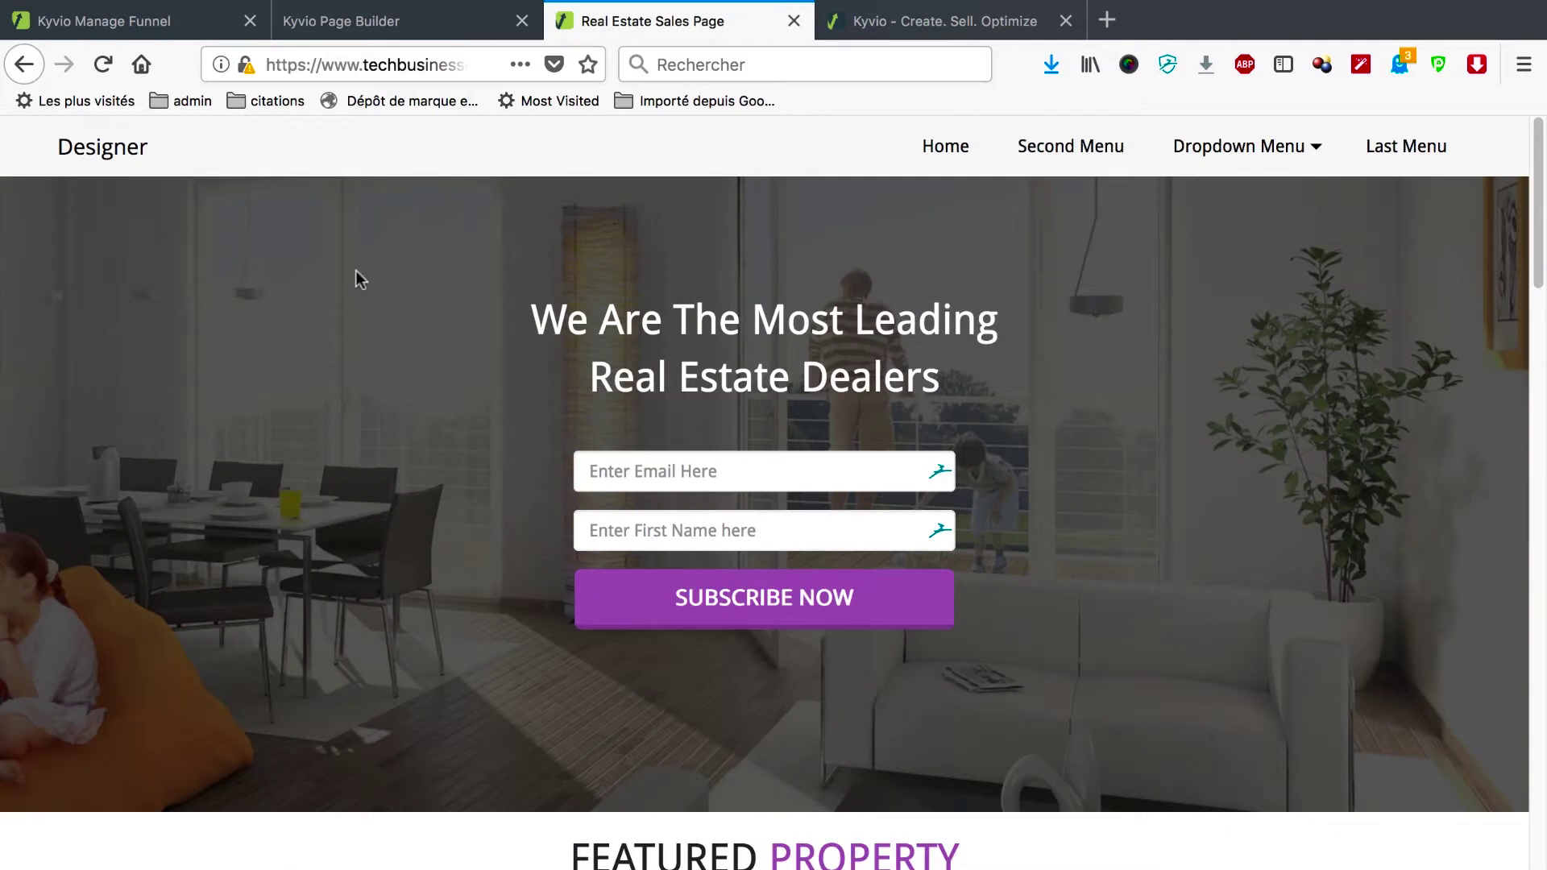
left_click(473, 63)
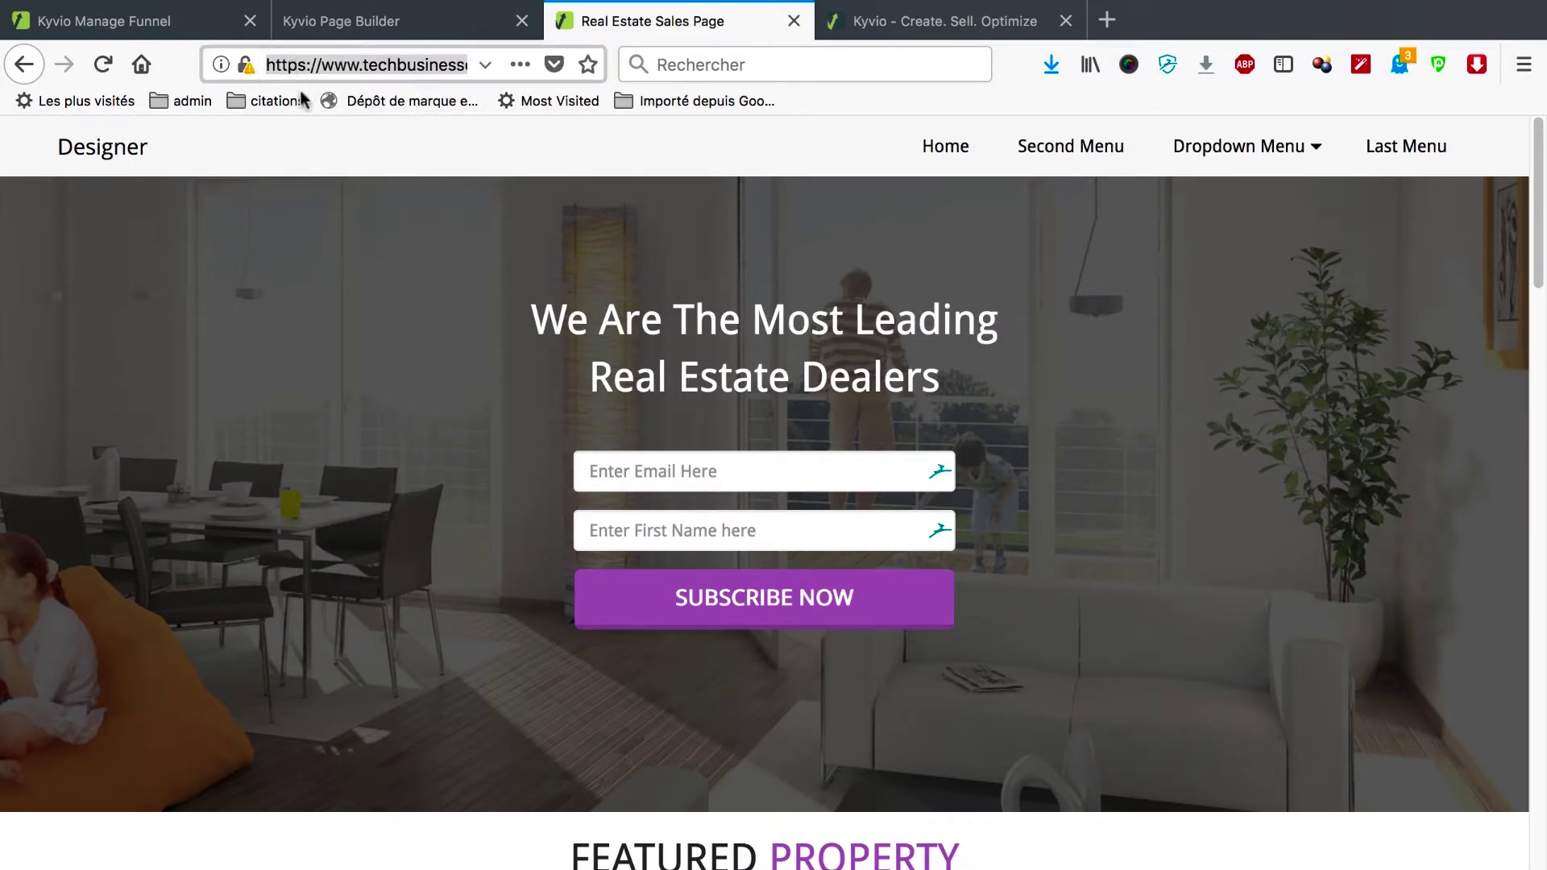
scroll(462, 257, "down", 5)
scroll(463, 256, "up", 5)
scroll(463, 252, "down", 20)
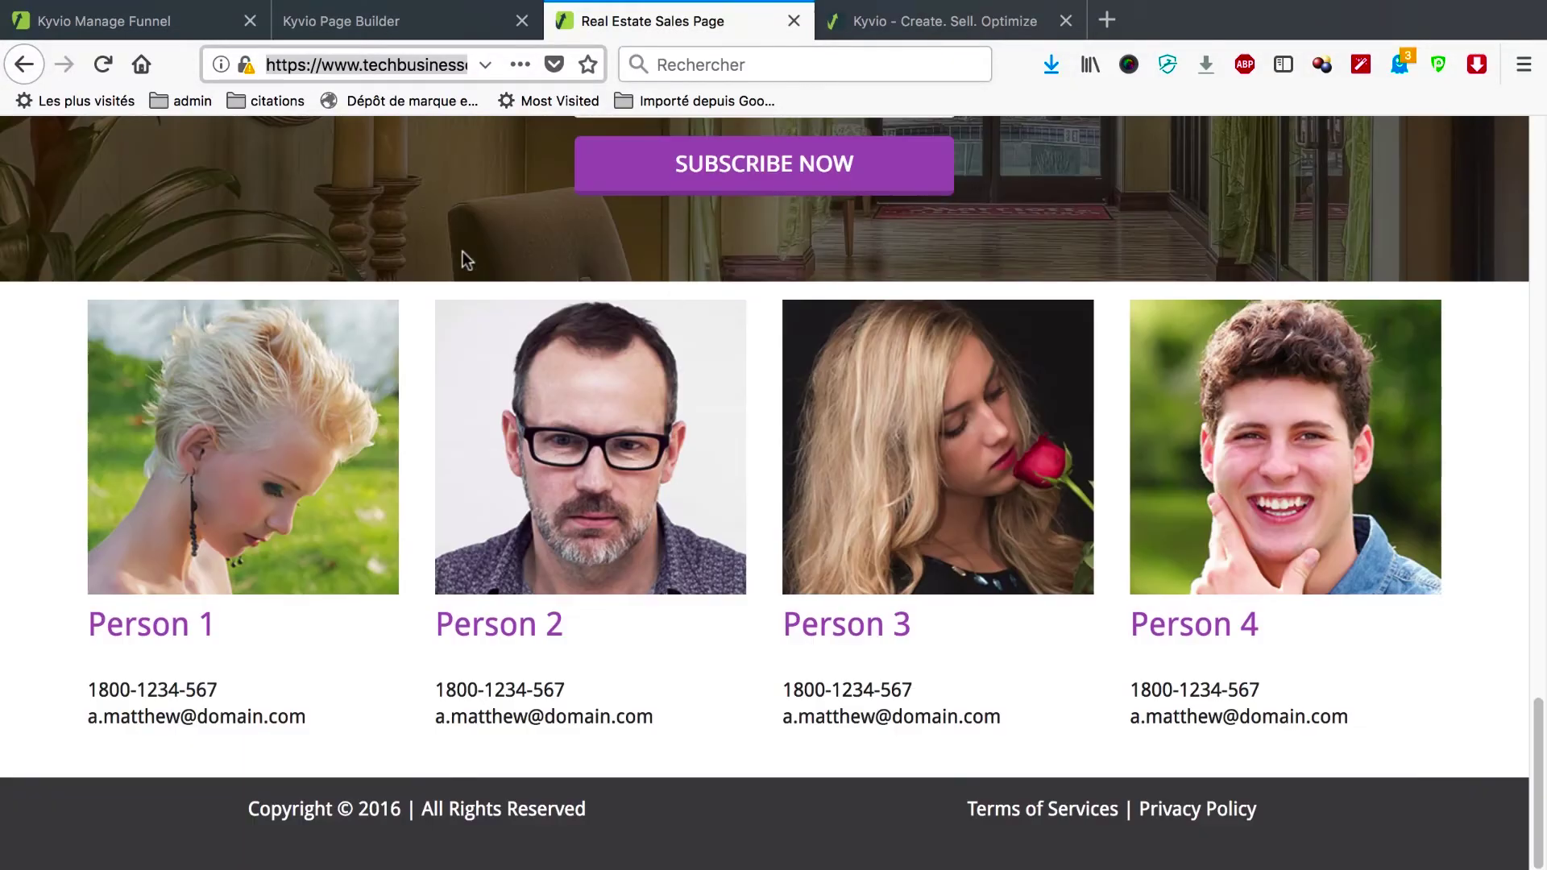
scroll(461, 256, "up", 20)
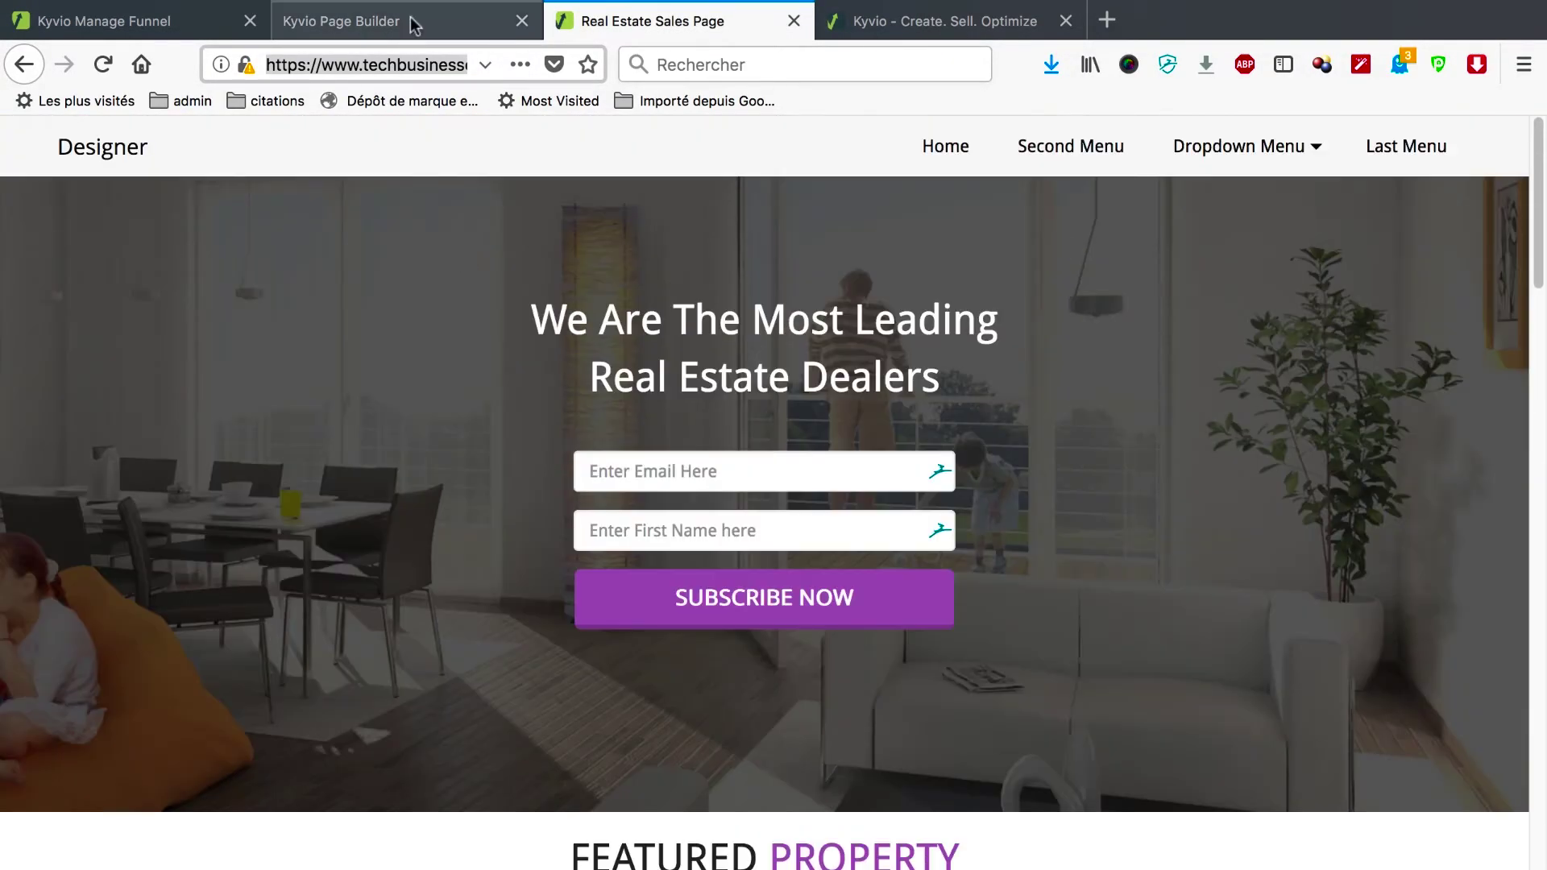
- Return to the funnel page and open the Tech Business Coach site for editing from the site management list
left_click(413, 26)
key("ctrl+shift+Tab")
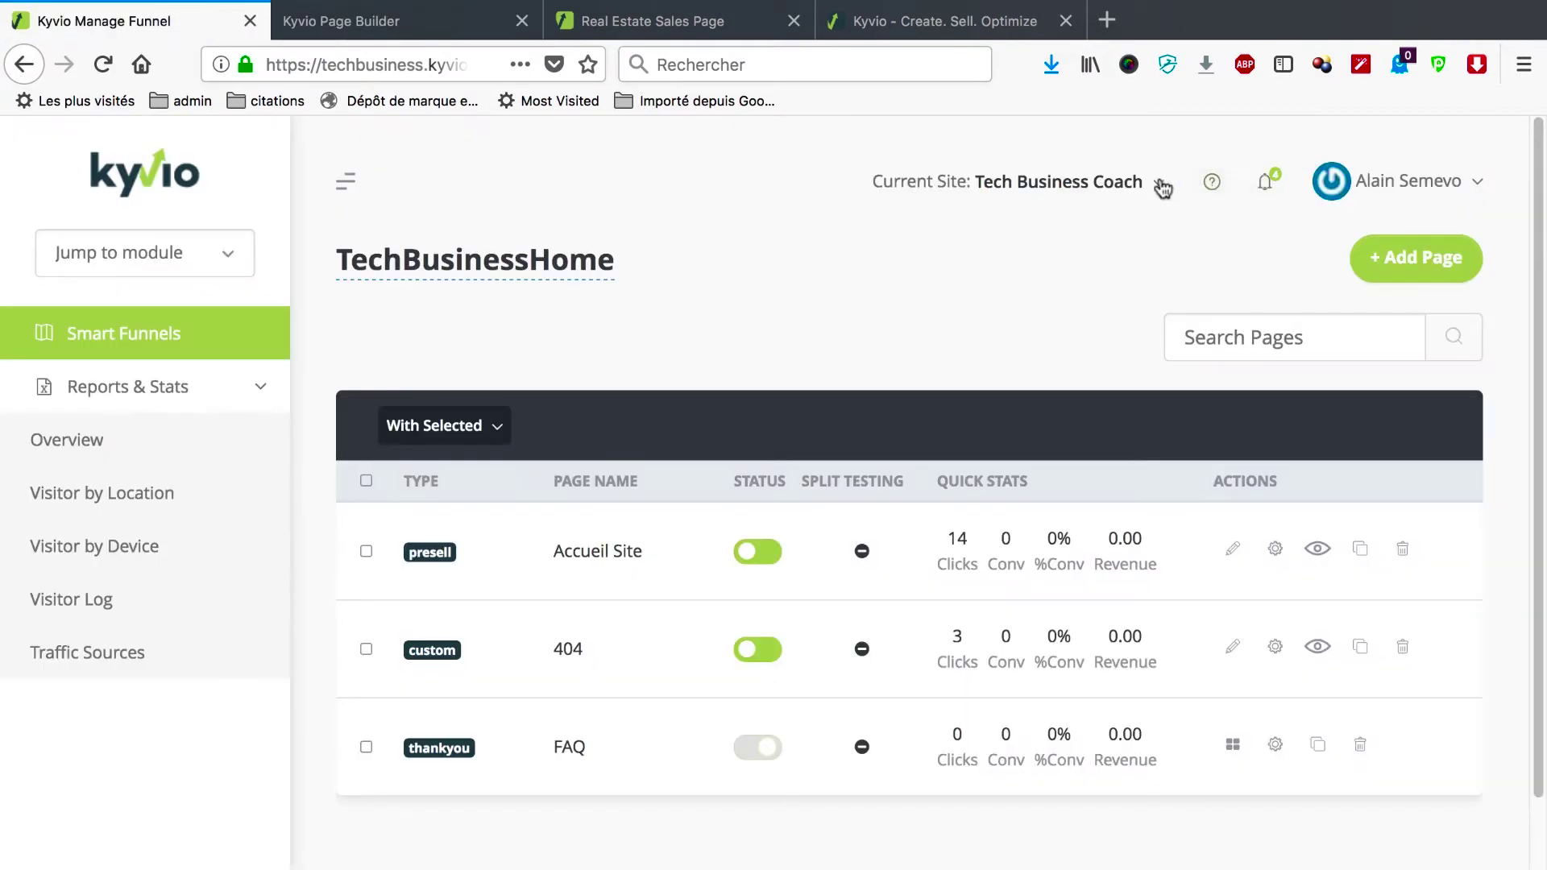
left_click(1160, 184)
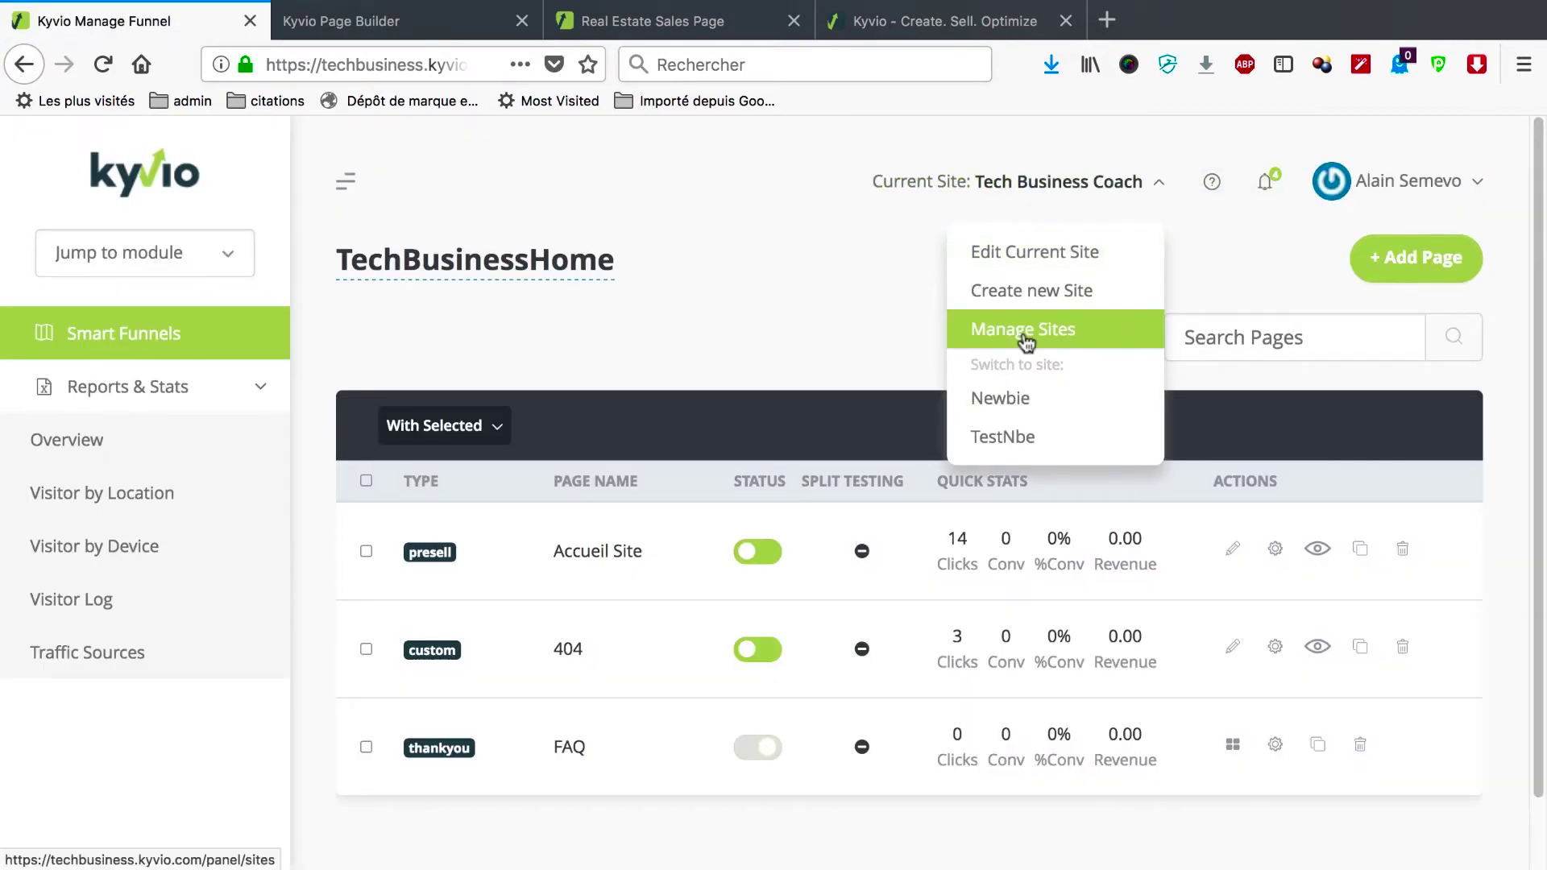
left_click(1024, 332)
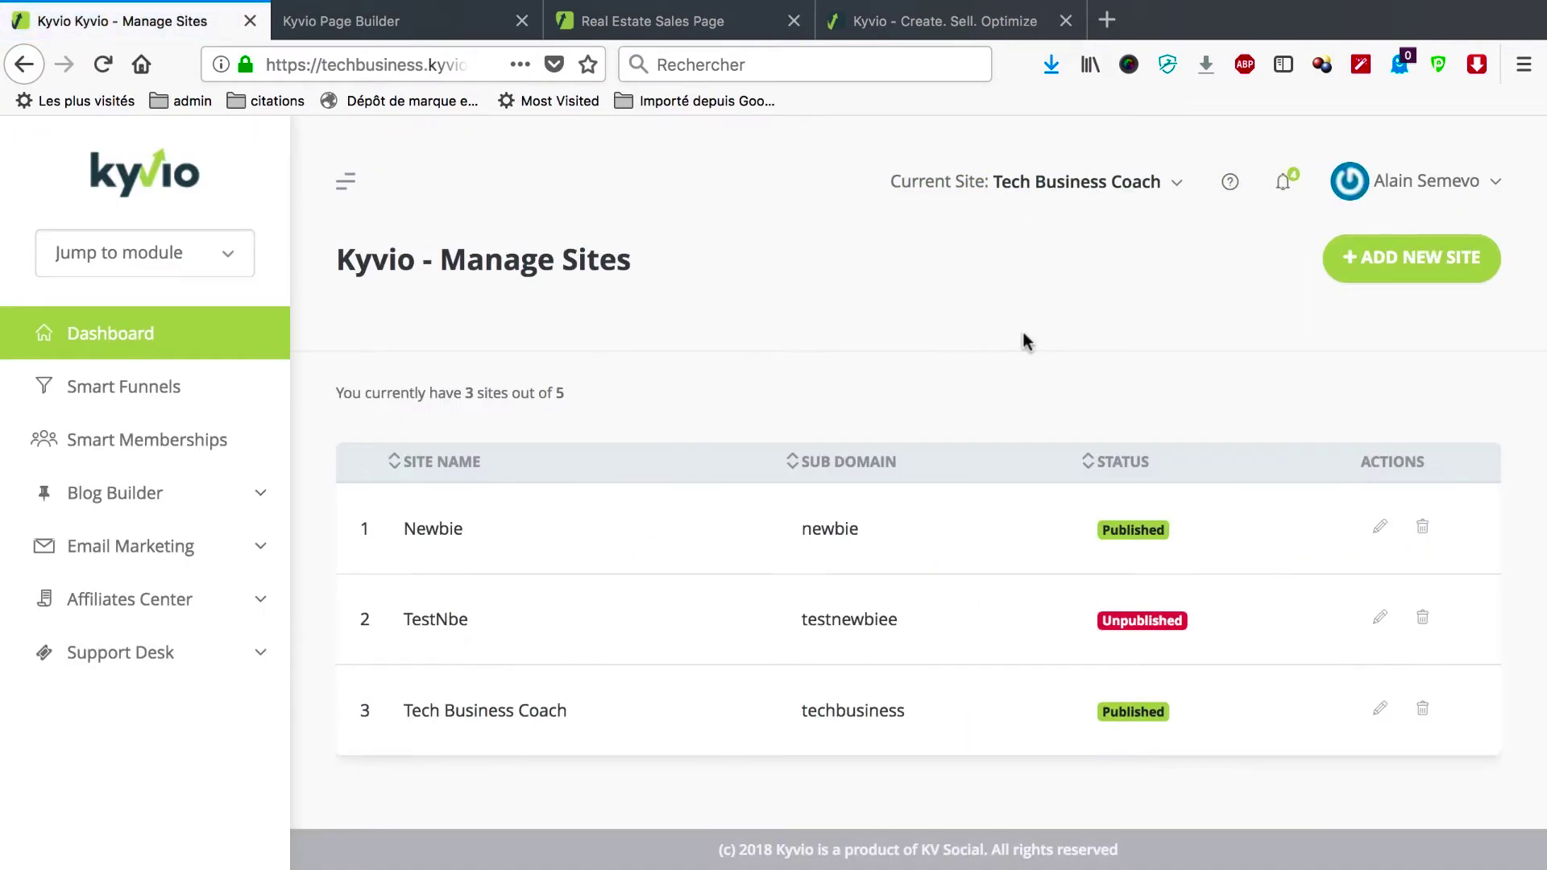
left_click(1383, 714)
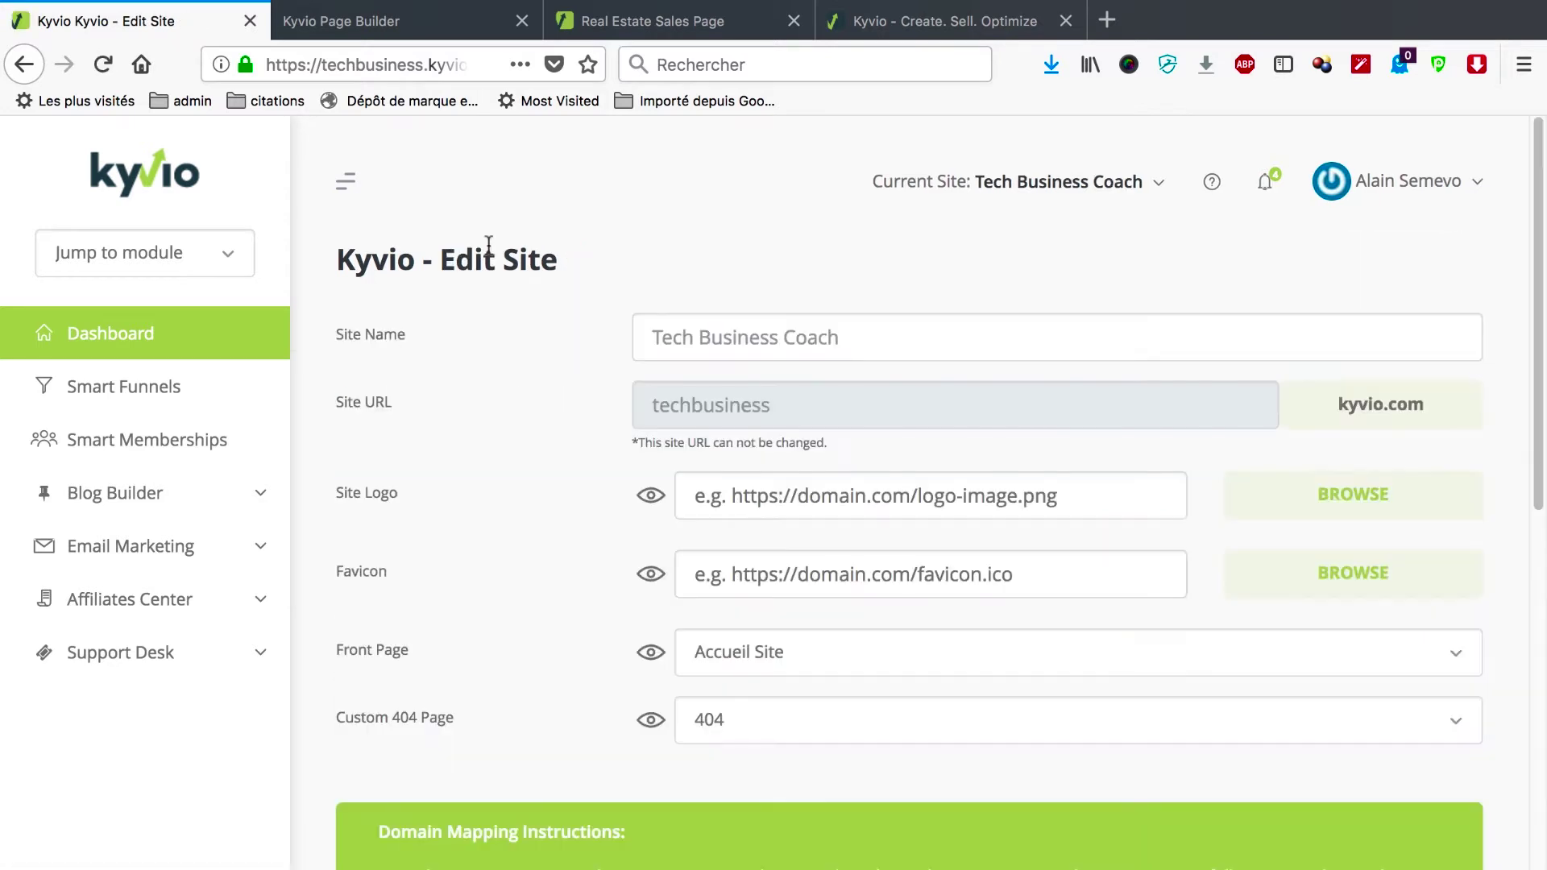
- Review the site's front page, custom 404 page, domain mapping, SSL and publishing status settings
scroll(487, 244, "down", 4)
scroll(486, 248, "down", 3)
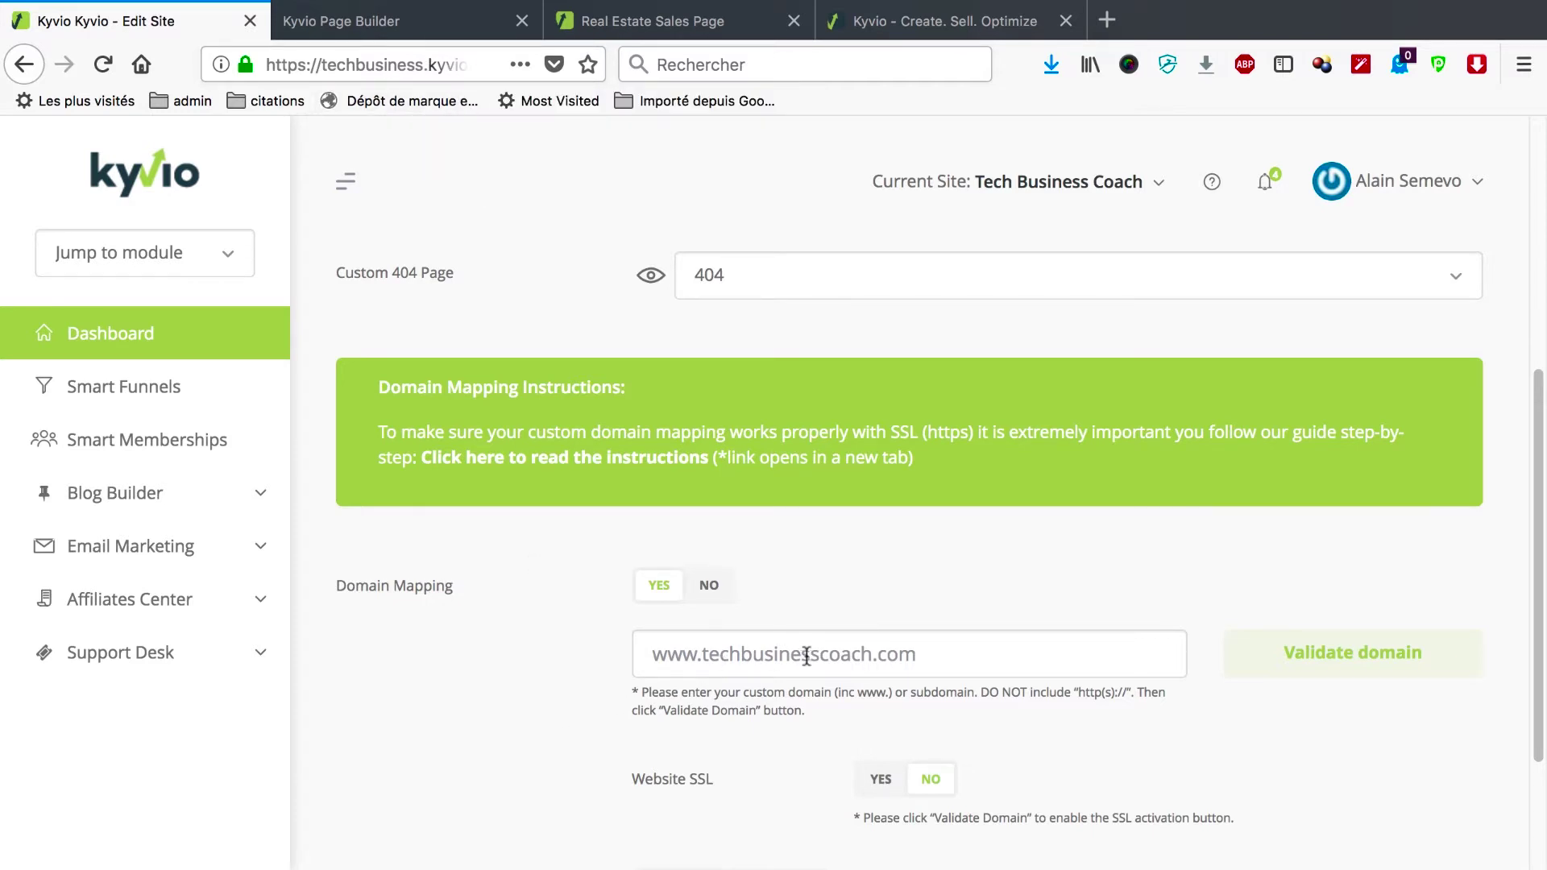
scroll(545, 420, "up", 2)
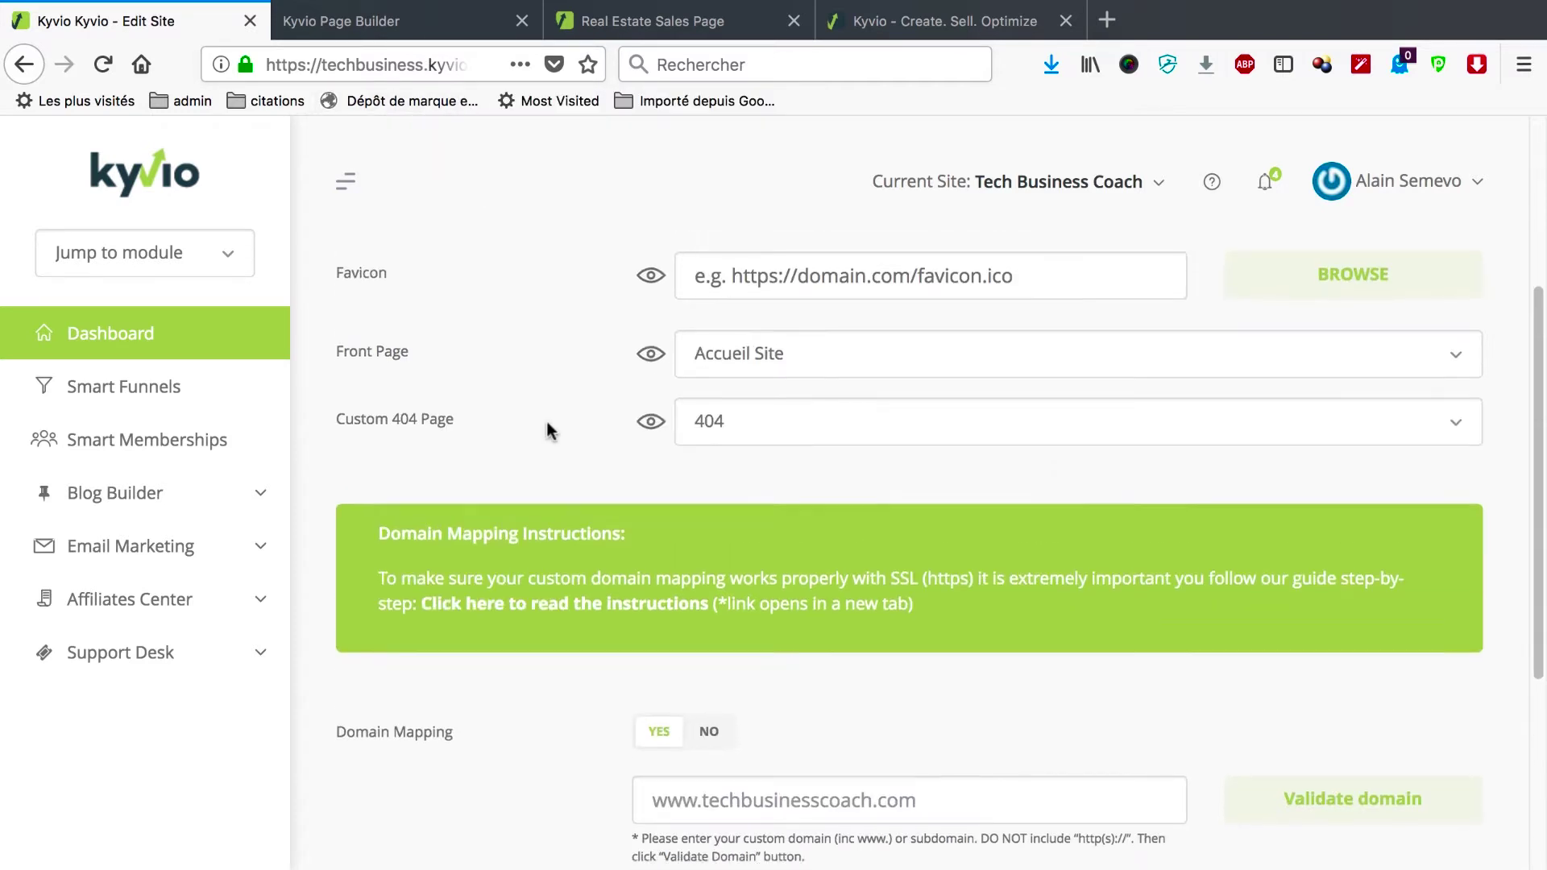
scroll(546, 420, "down", 4)
scroll(548, 423, "down", 1)
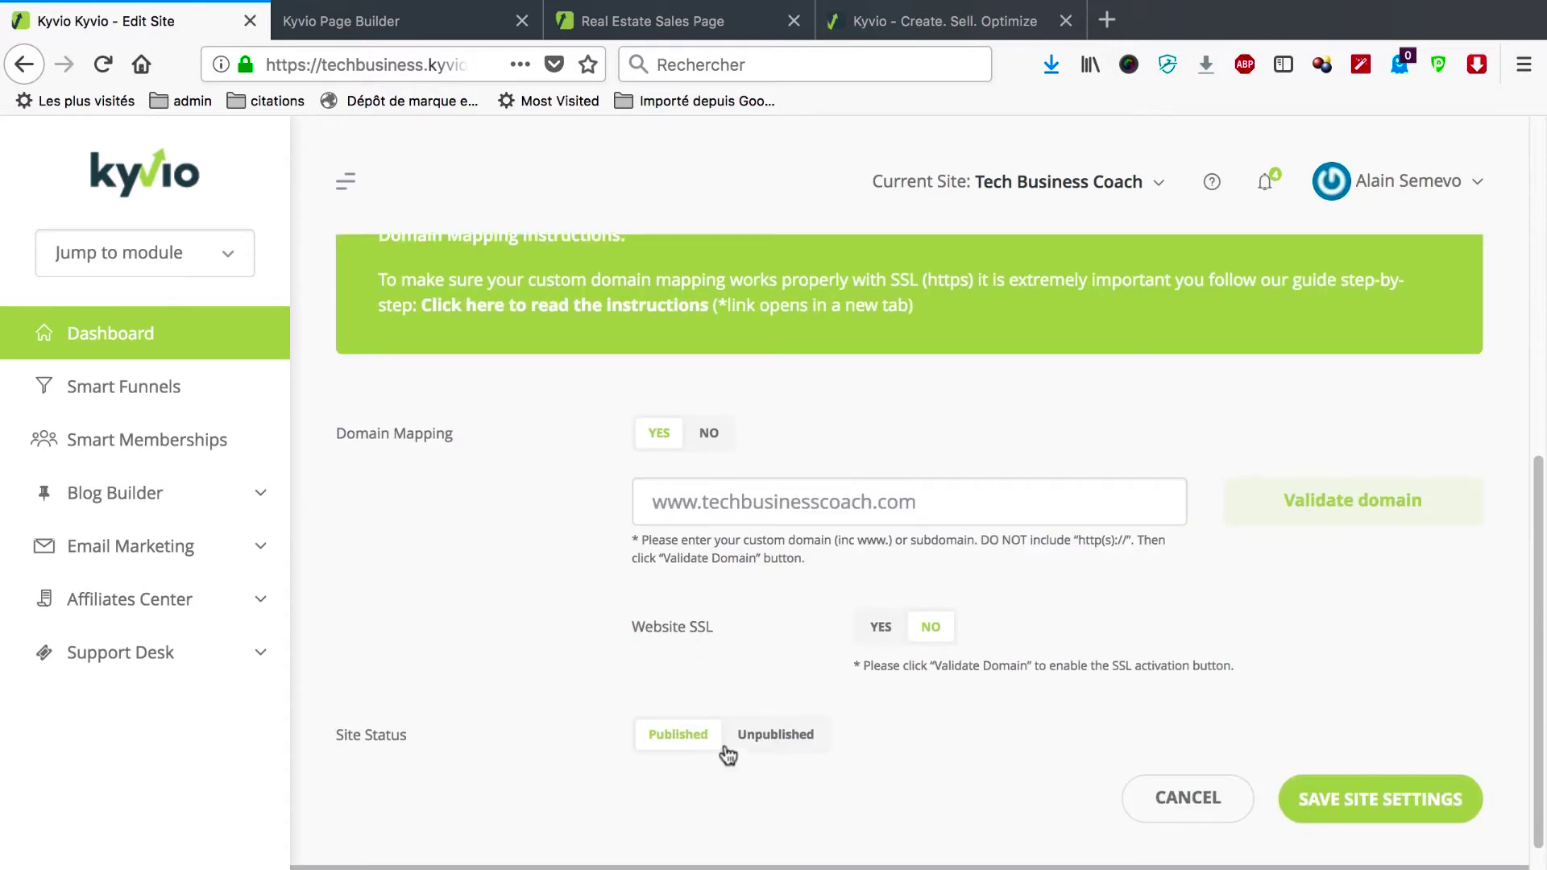
scroll(480, 514, "up", 5)
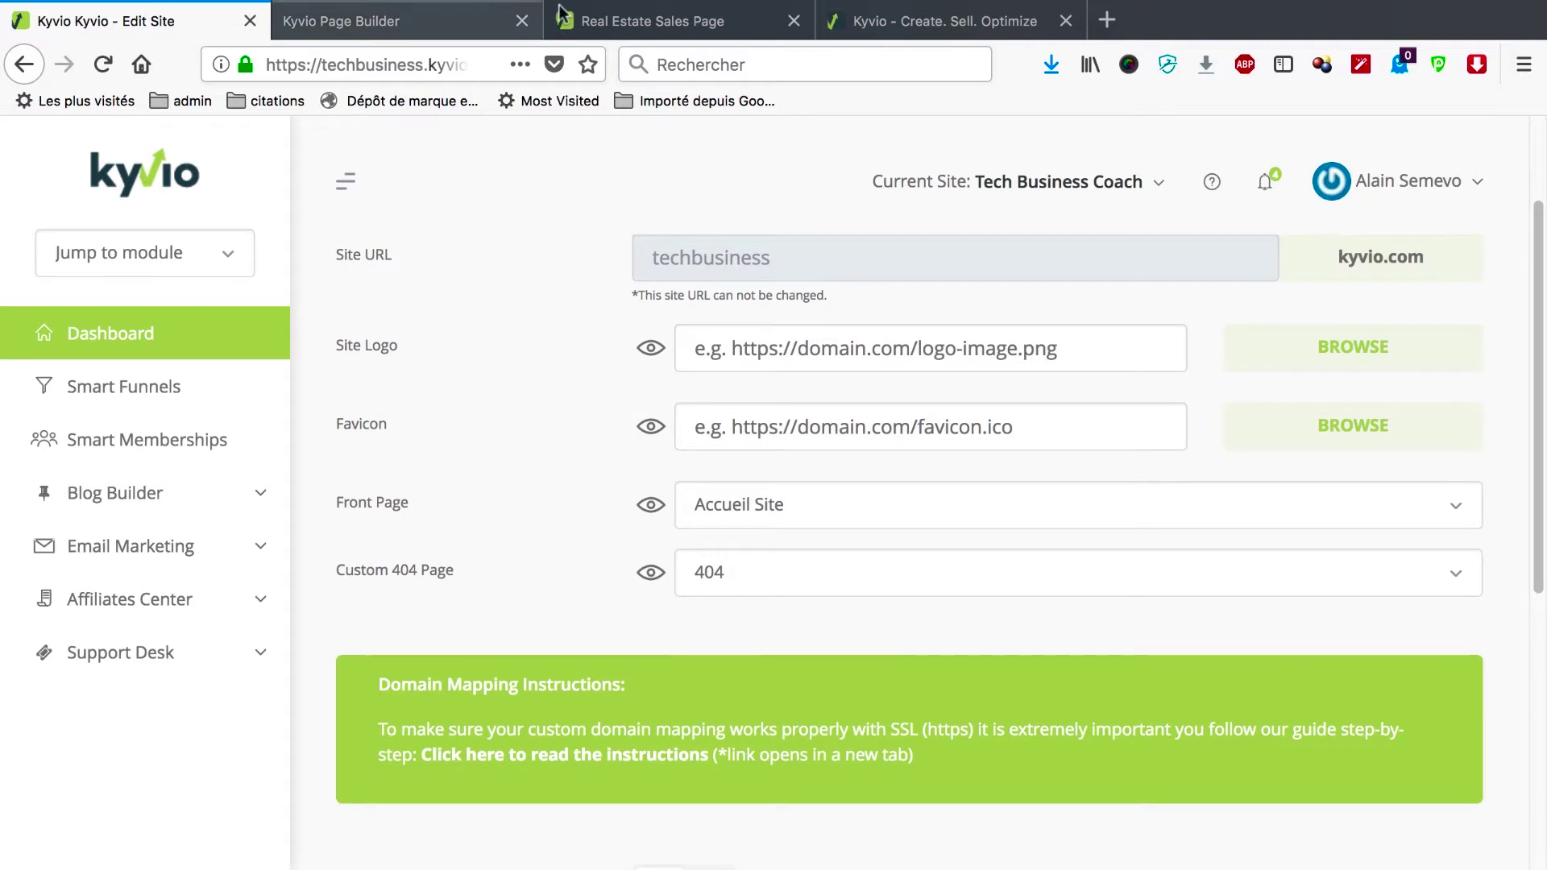
- Check the published Real Estate Sales Page, then inspect the pages available for the site's Front Page setting
left_click(561, 13)
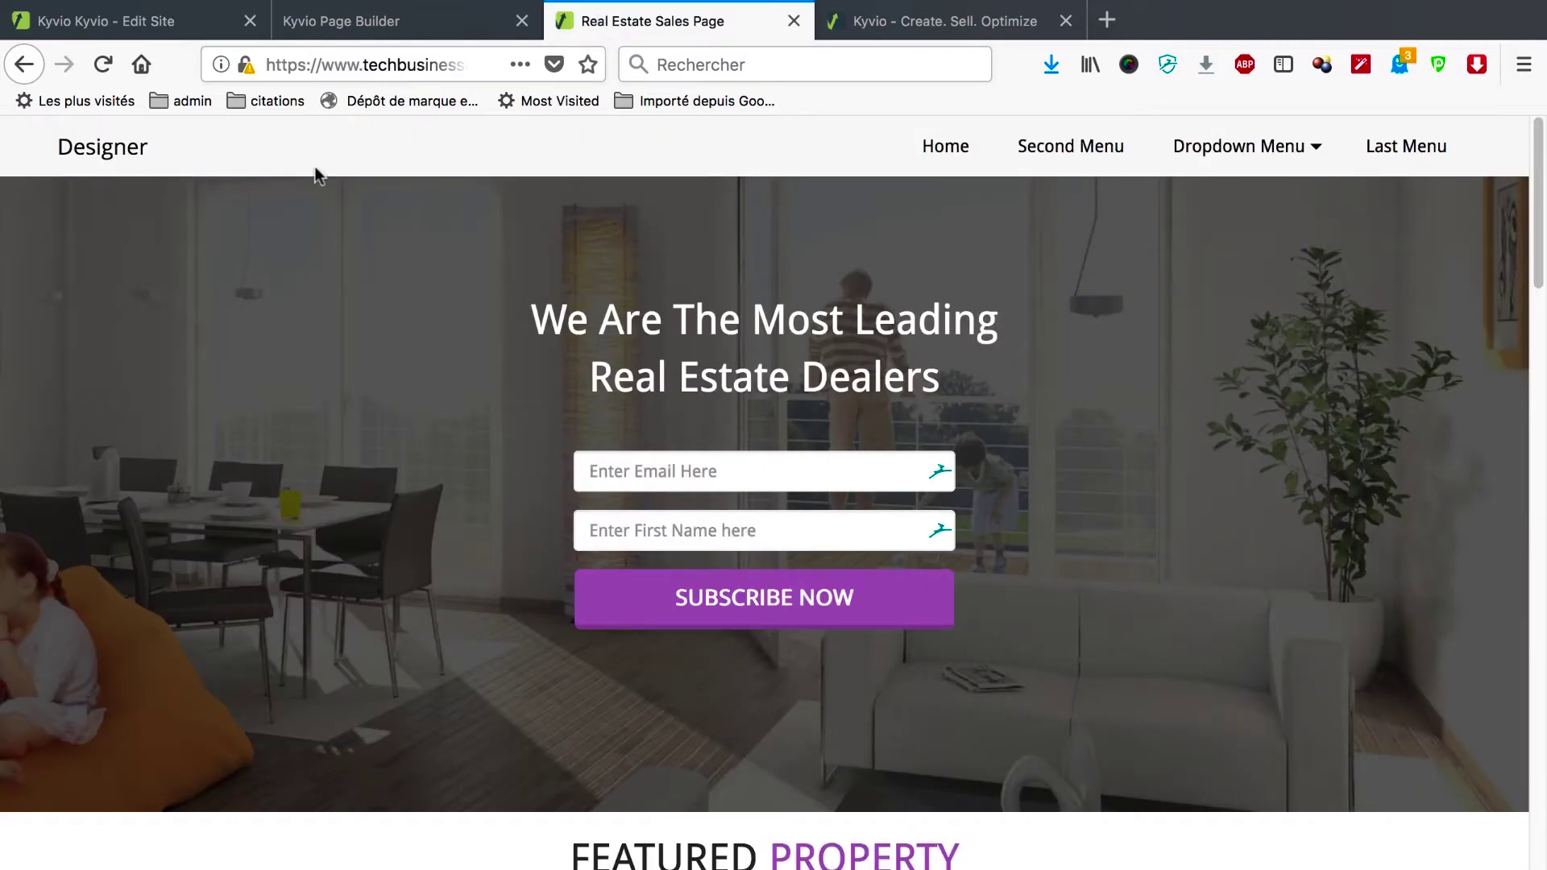
key("super+1")
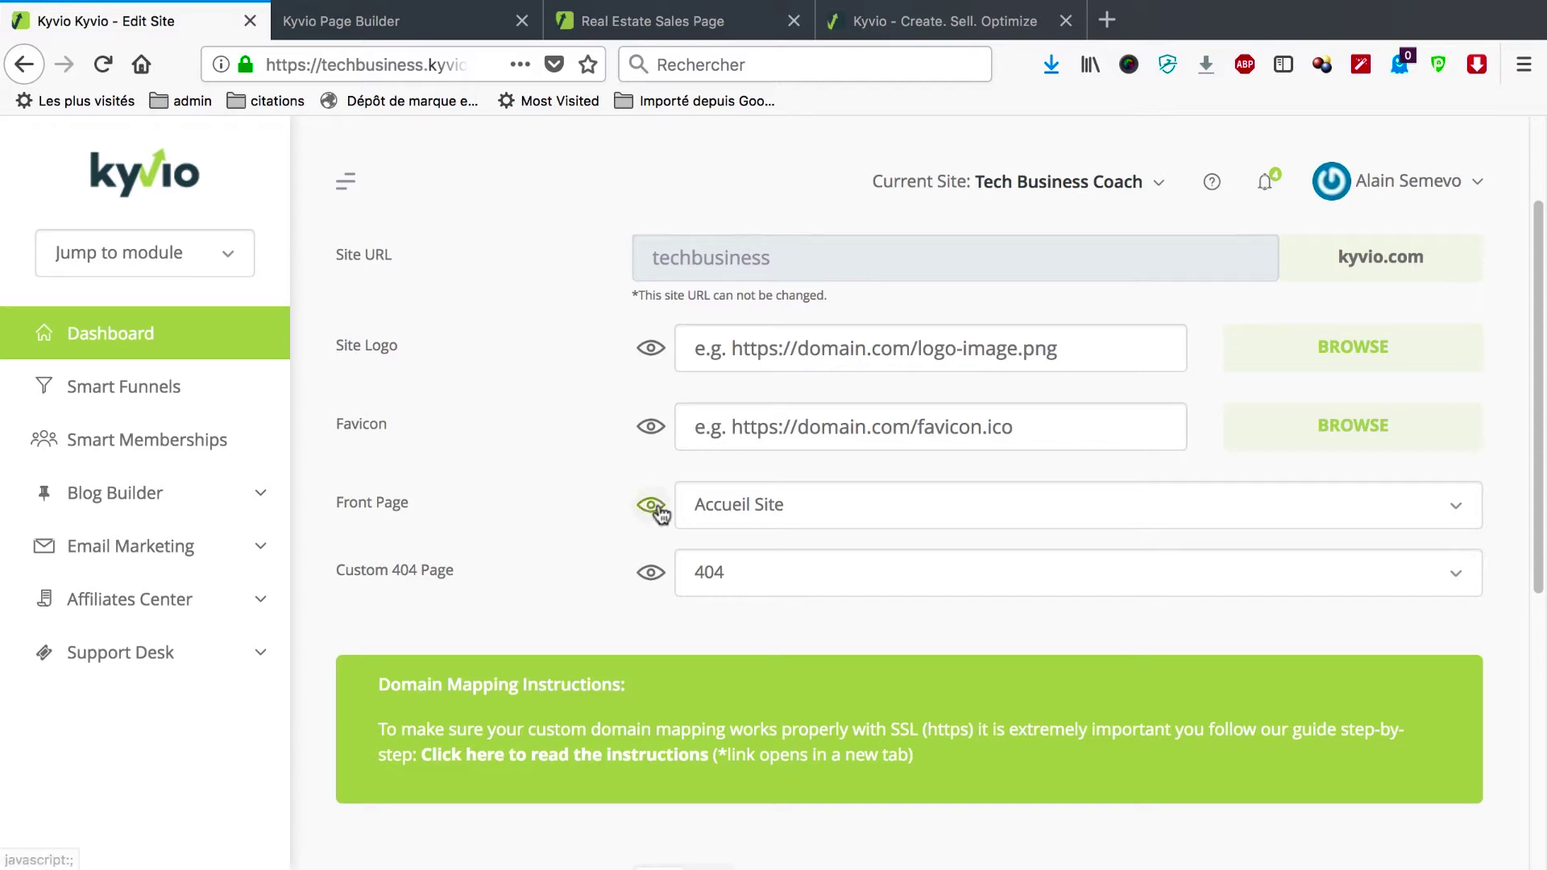
left_click(844, 504)
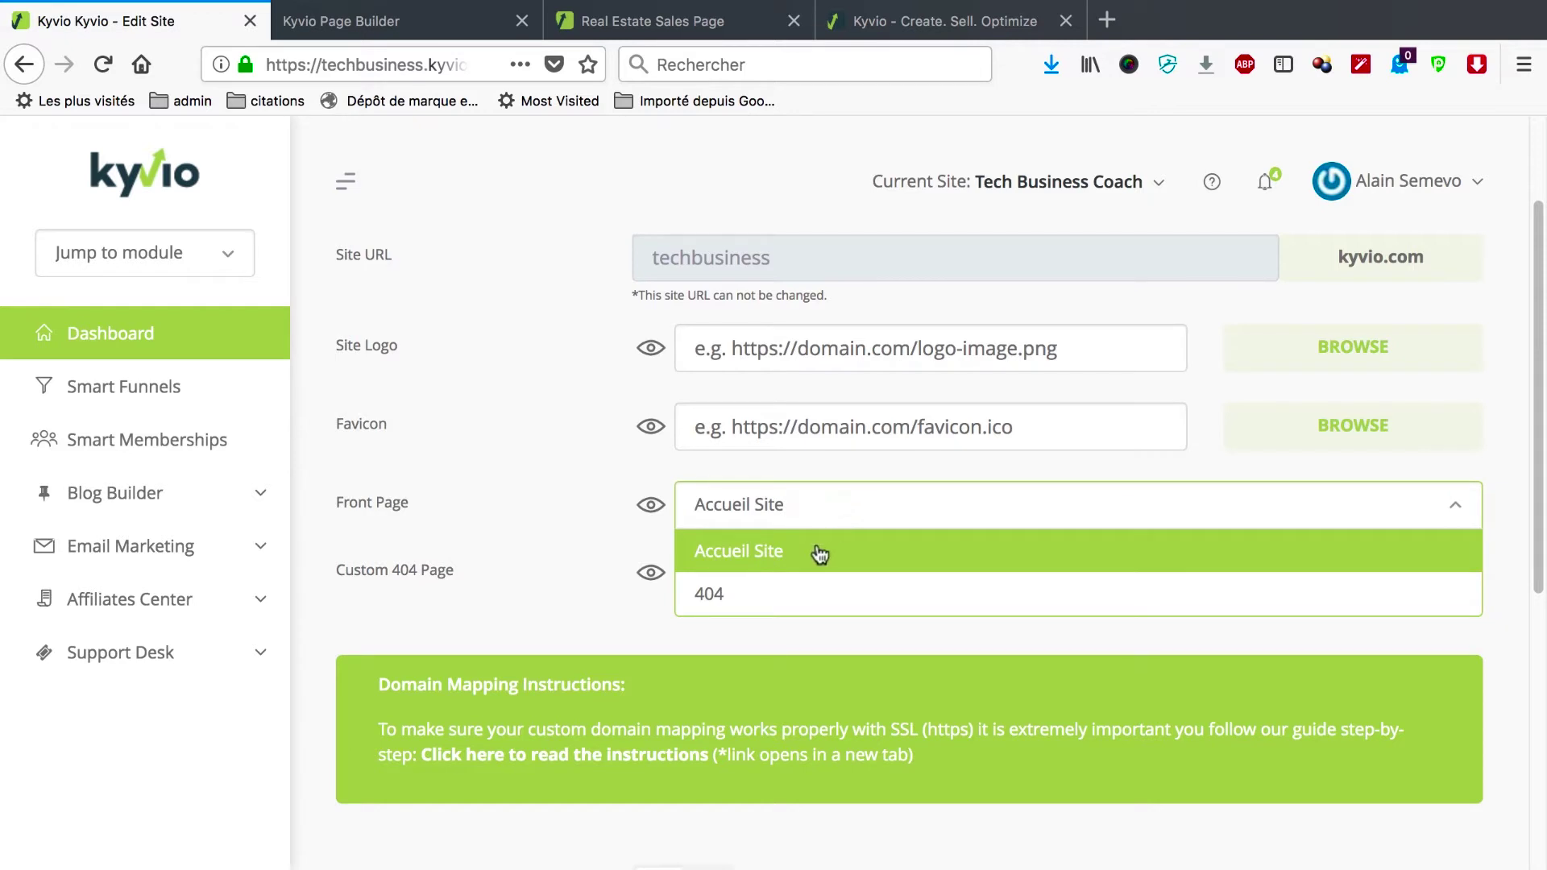
left_click(821, 511)
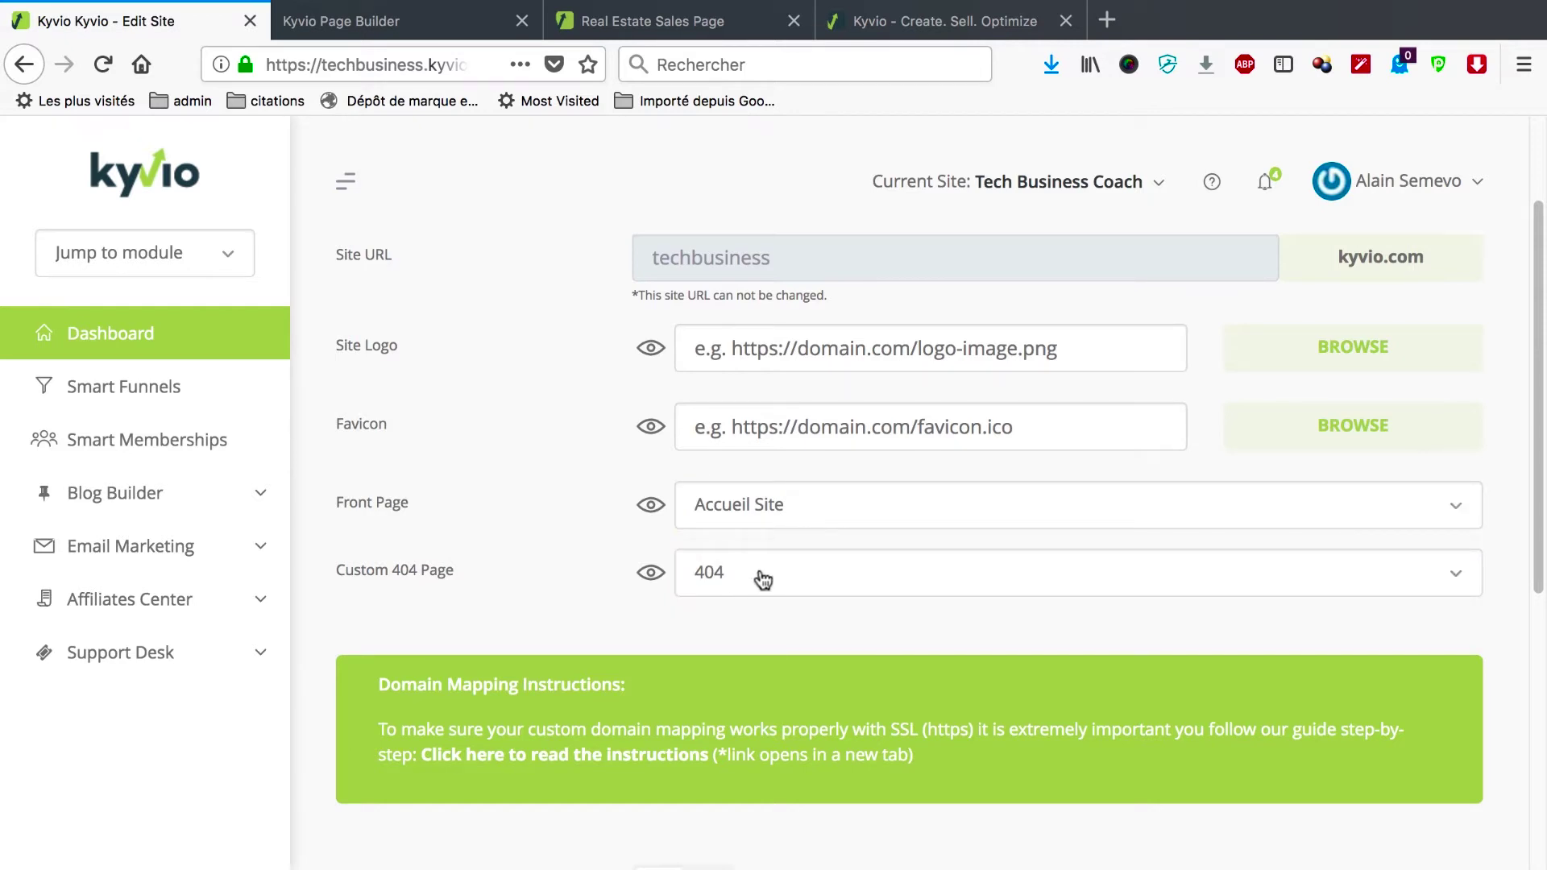
- Preview the site's custom 404 page, look through it down to the footer, and close the preview
left_click(651, 572)
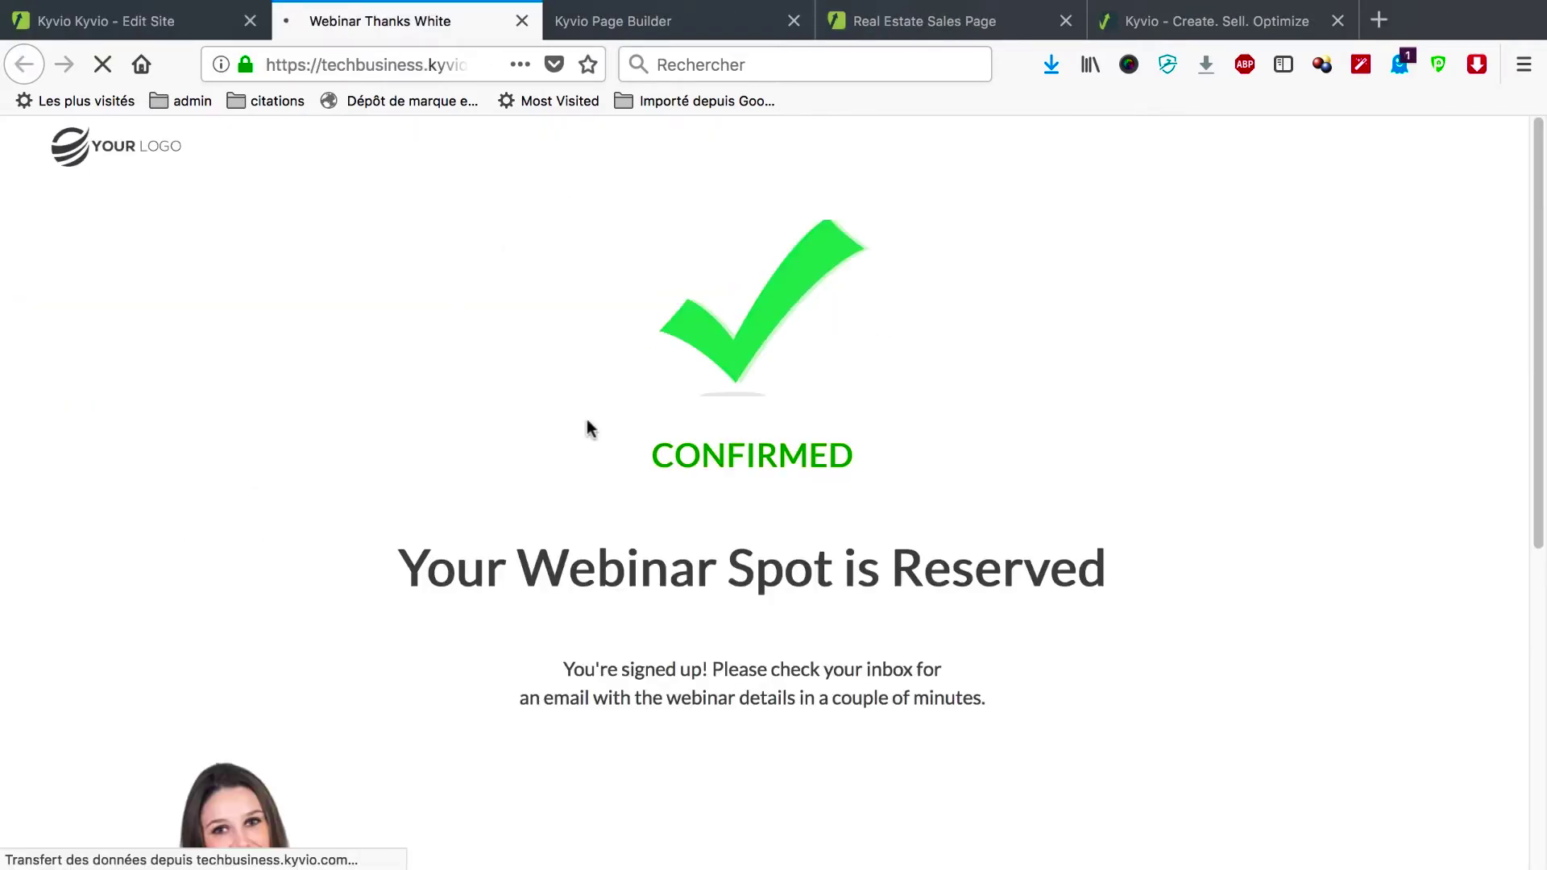
scroll(645, 631, "down", 5)
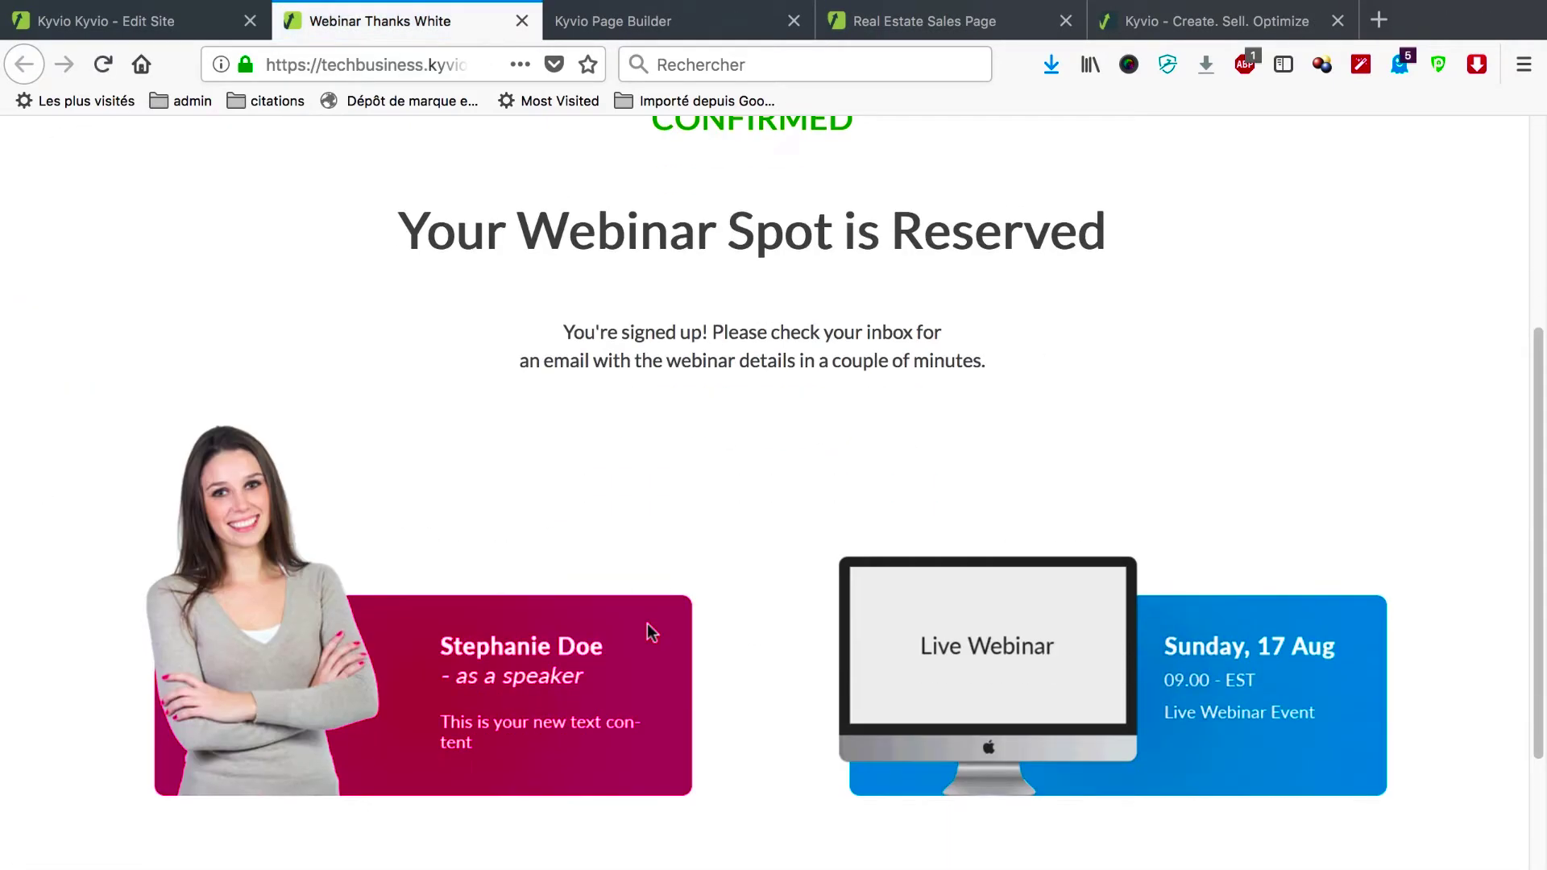
scroll(651, 632, "down", 3)
scroll(651, 633, "up", 7)
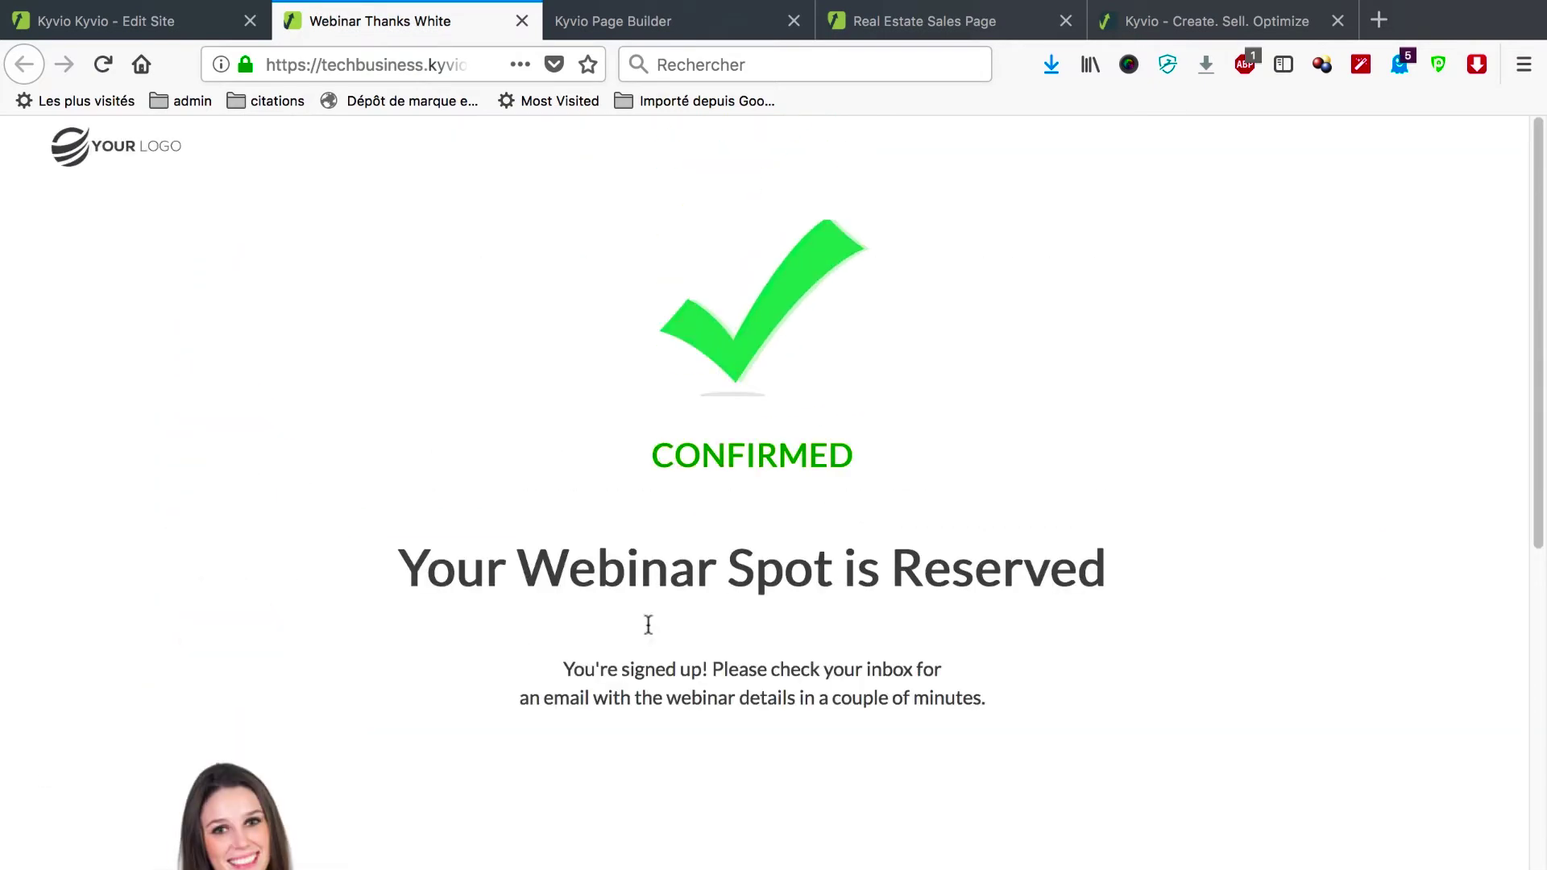
scroll(684, 650, "down", 5)
scroll(684, 649, "down", 2)
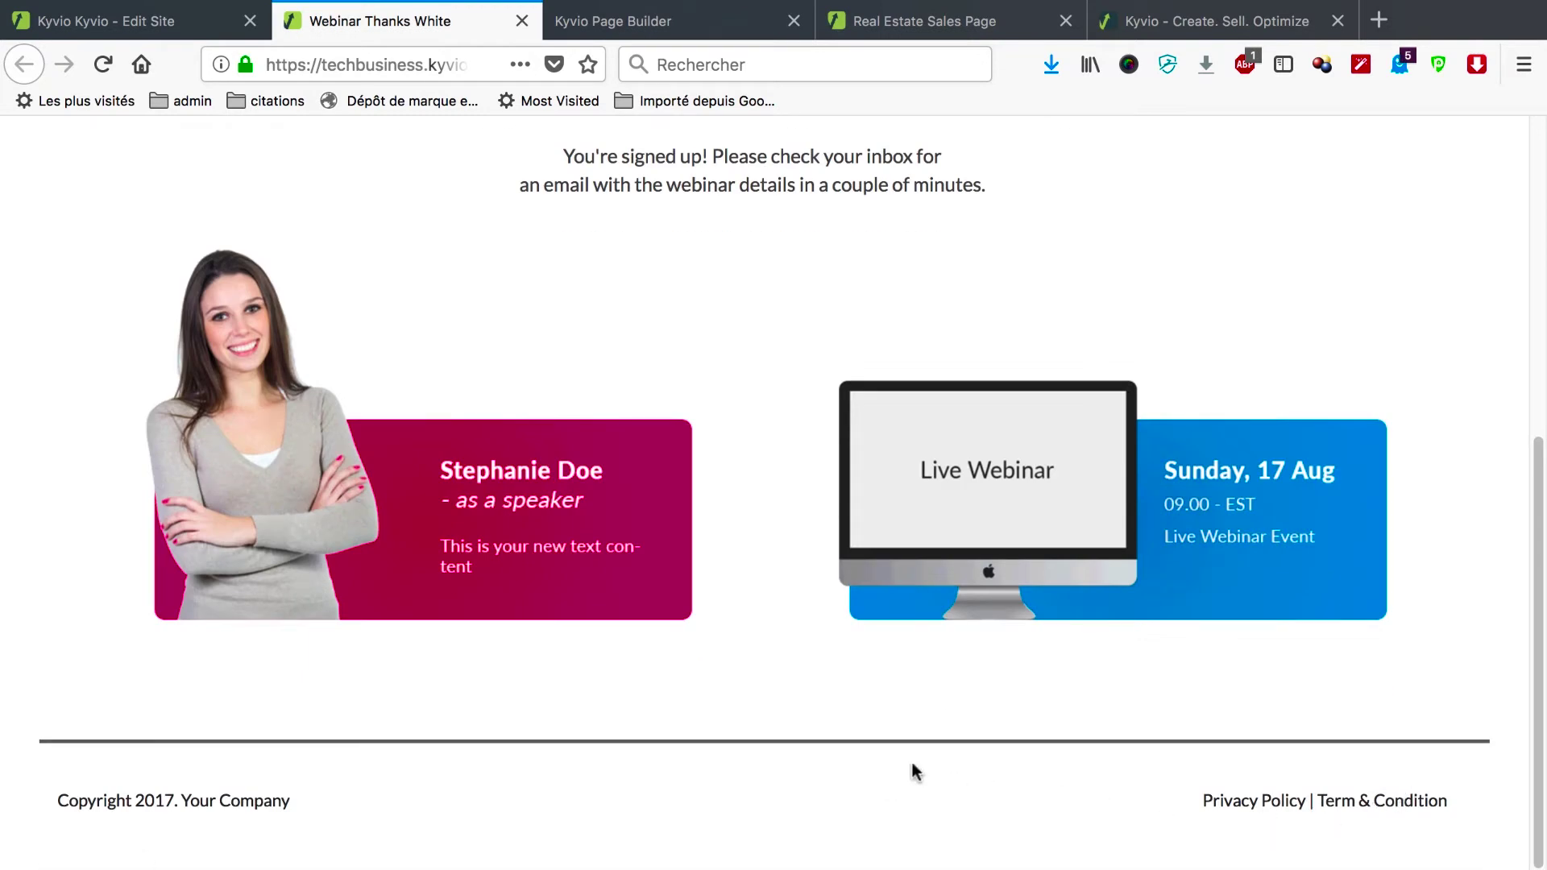
scroll(528, 522, "up", 6)
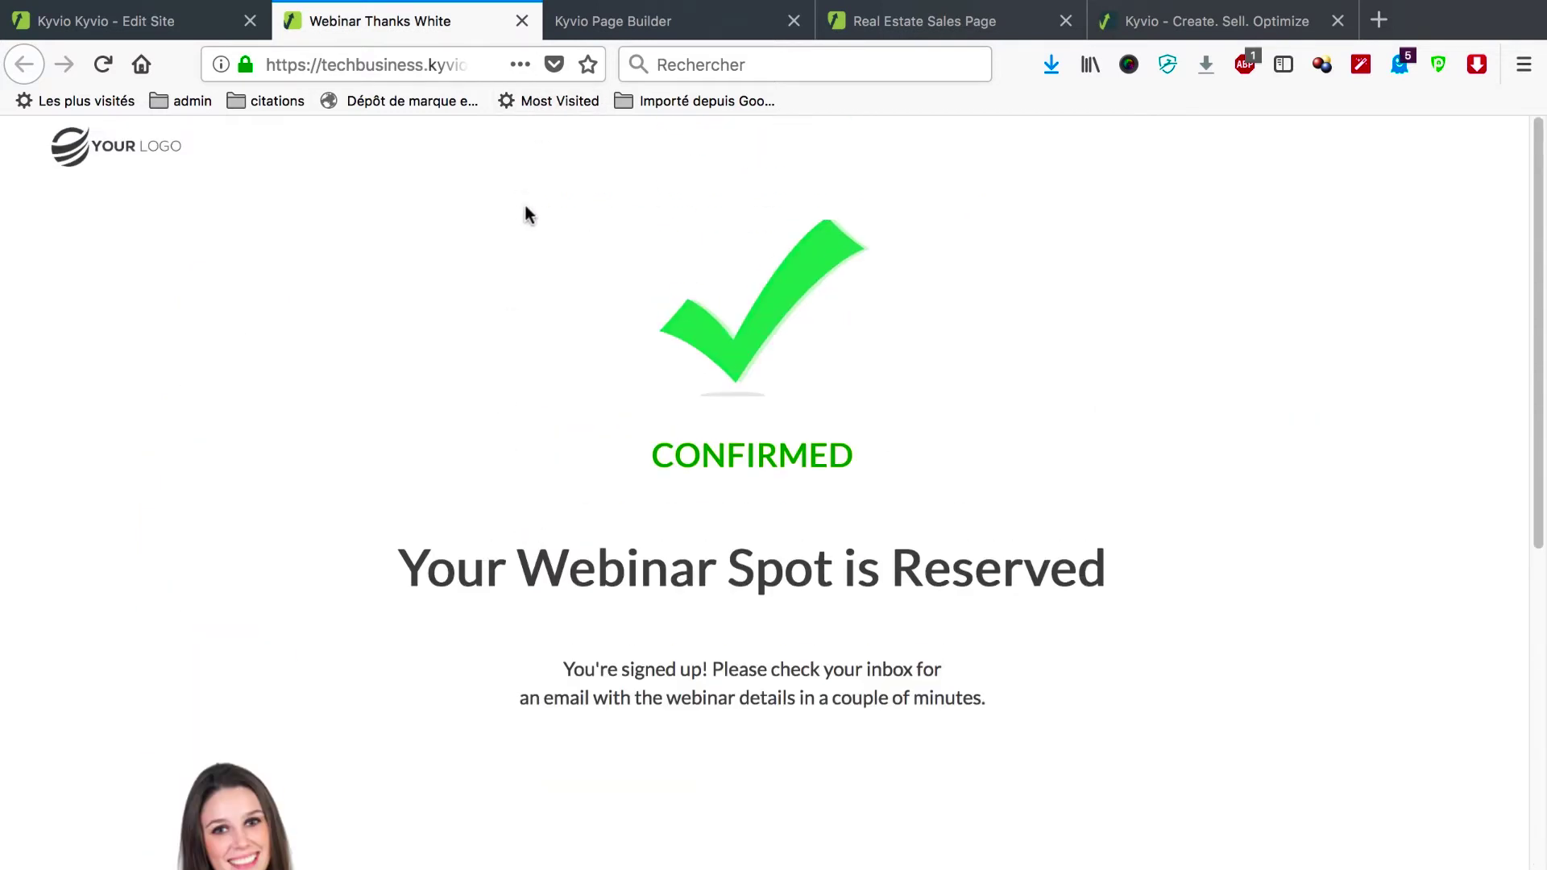
left_click(522, 20)
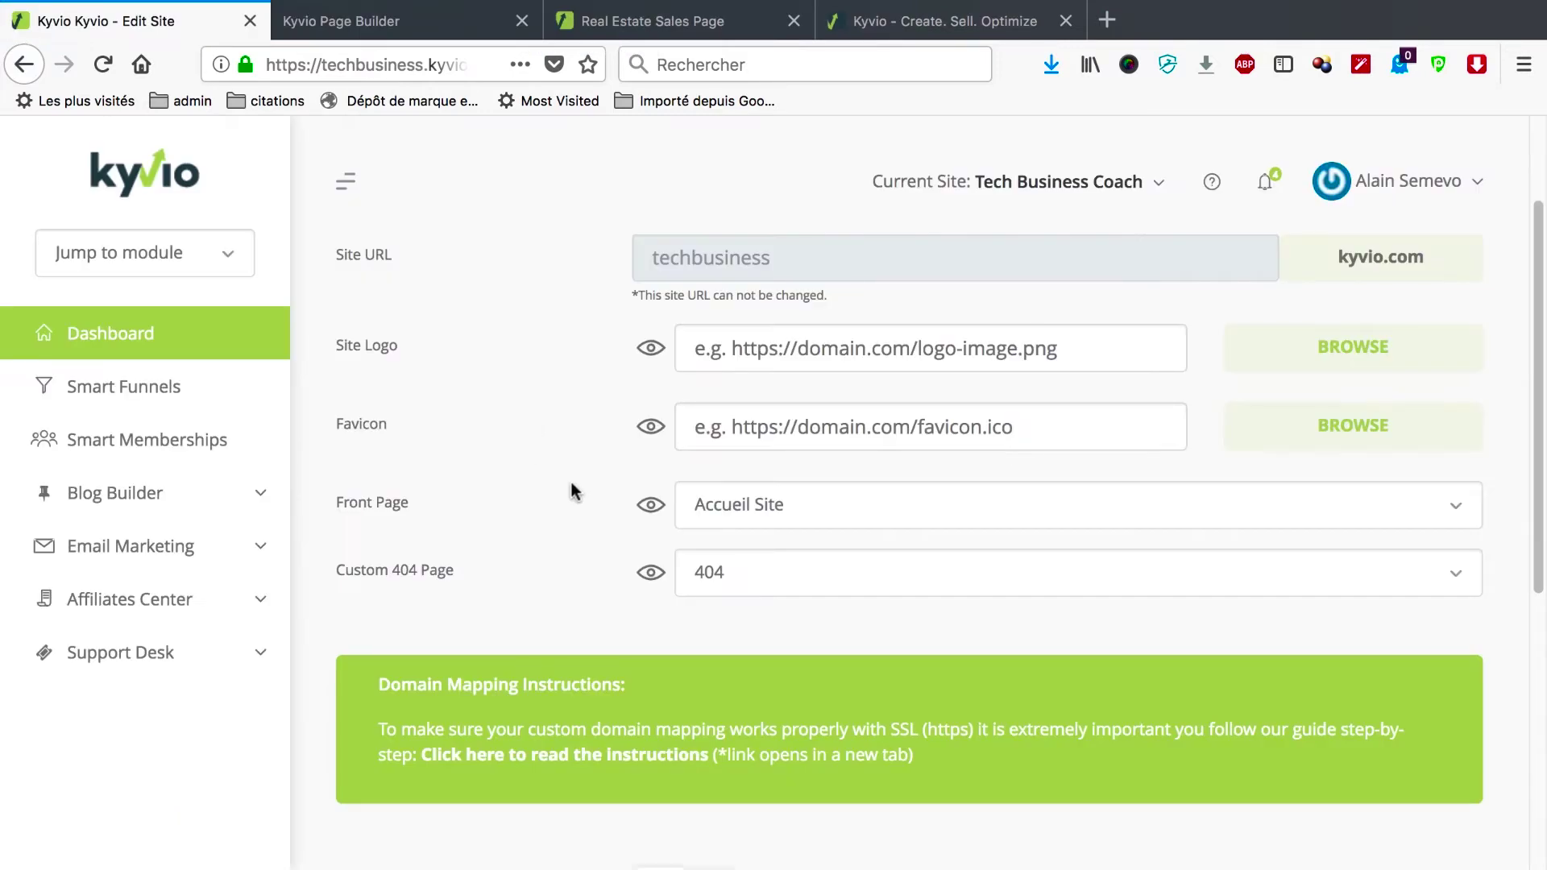
- Preview the Accueil Site front page, look through its sections, and close the preview
left_click(659, 507)
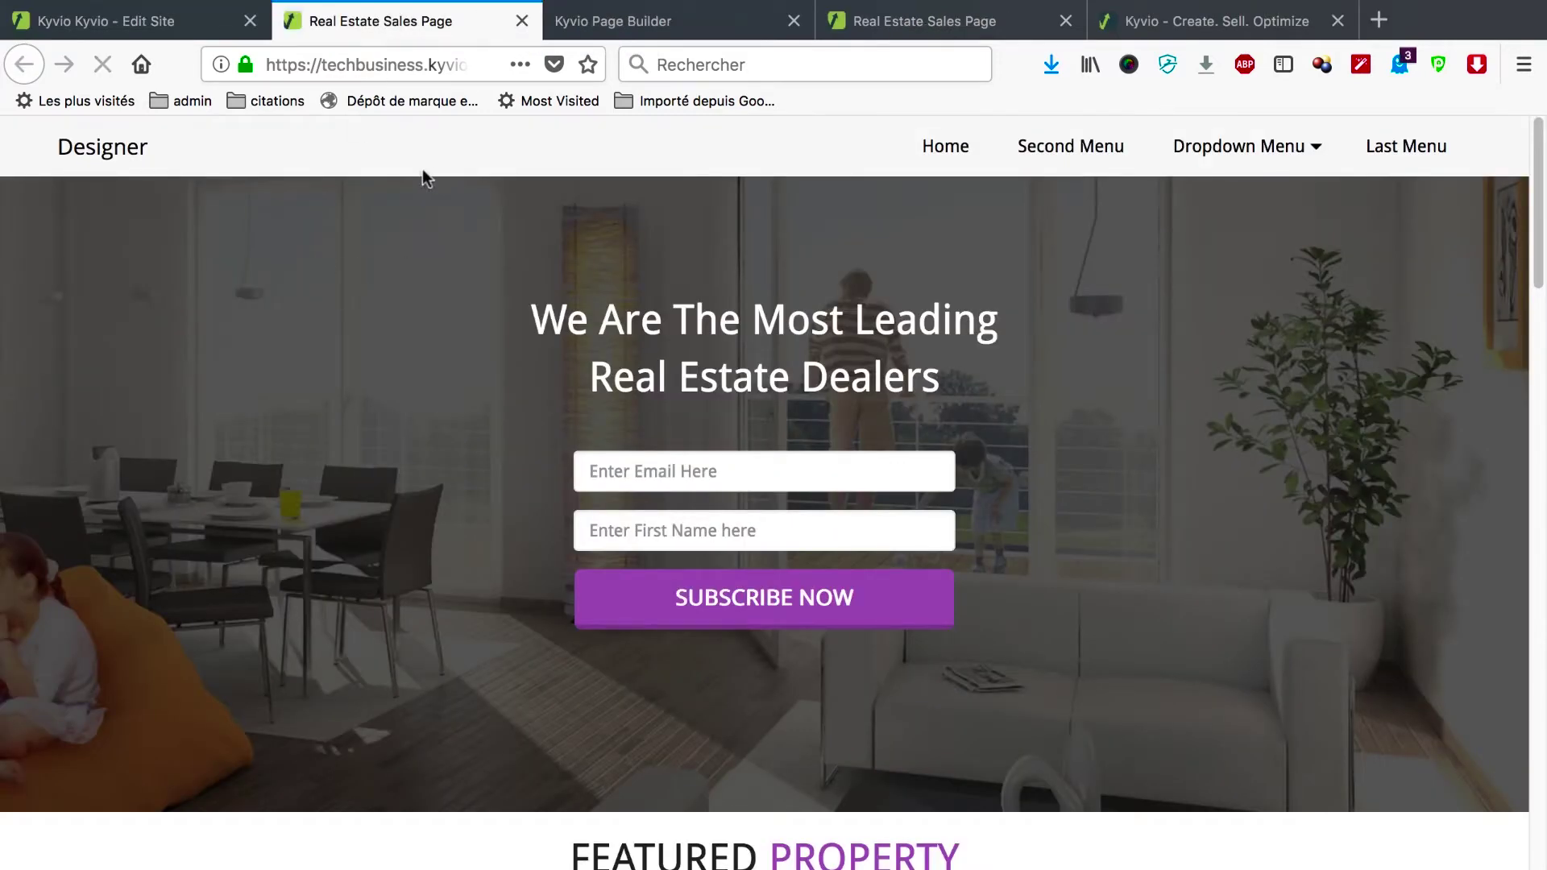
scroll(530, 598, "down", 10)
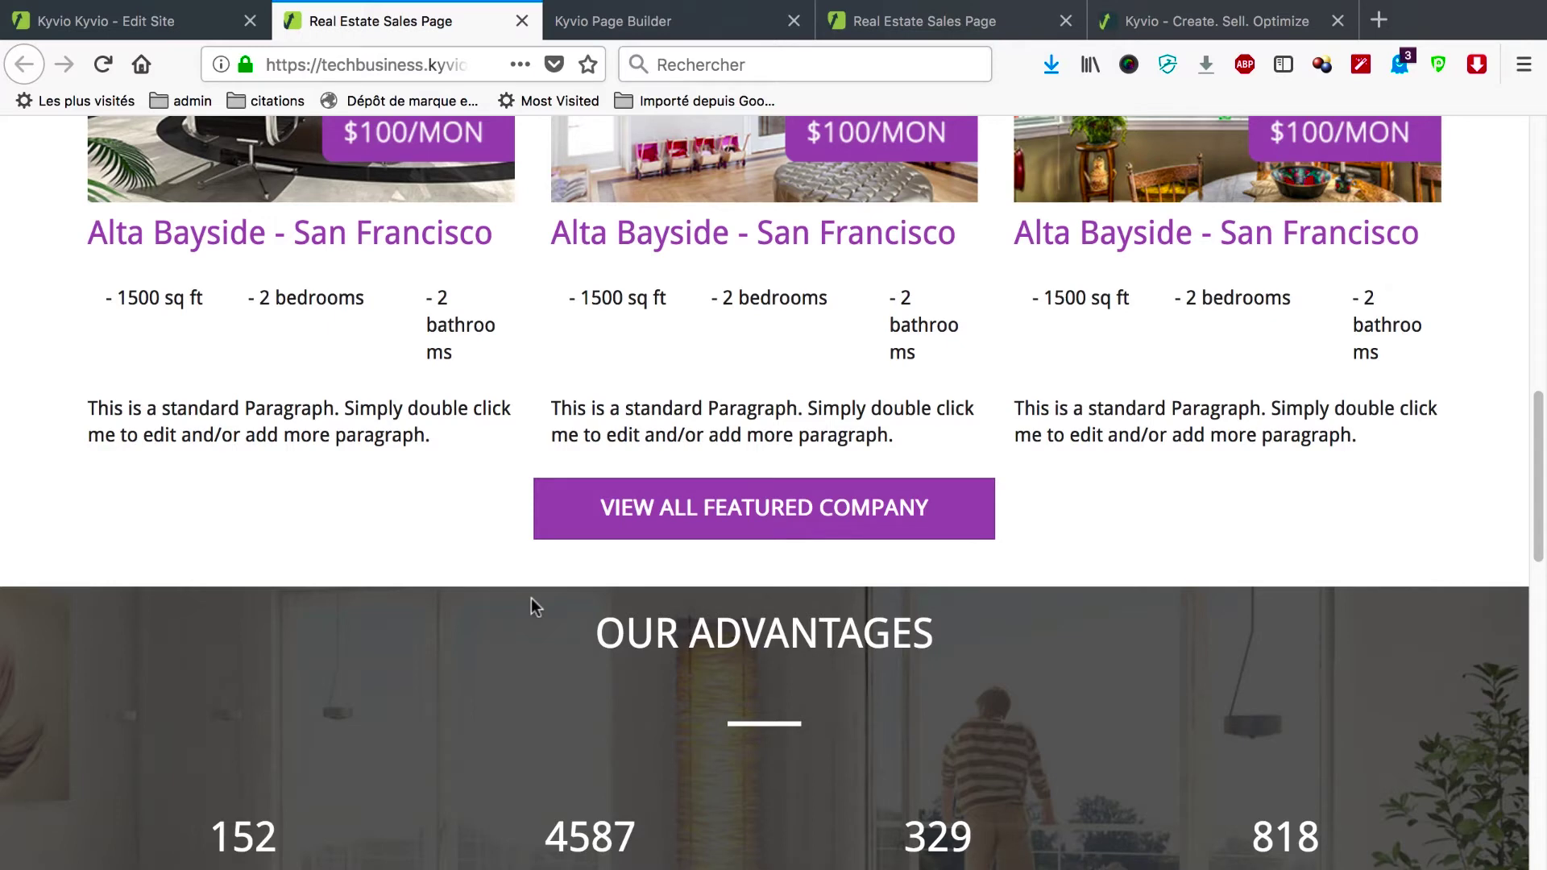
scroll(530, 598, "up", 10)
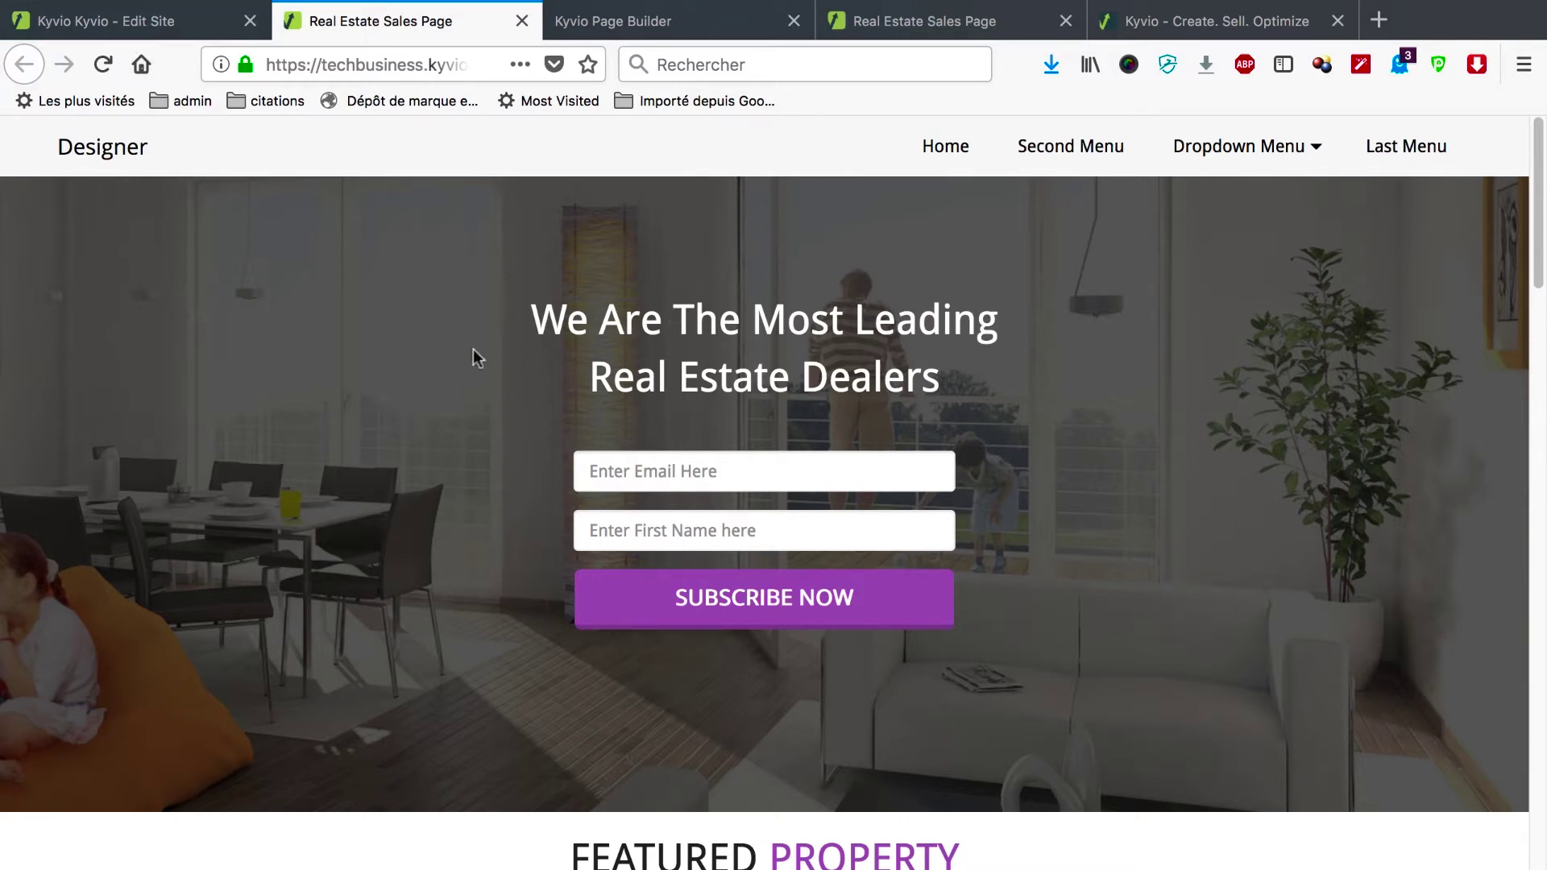
key("super+w")
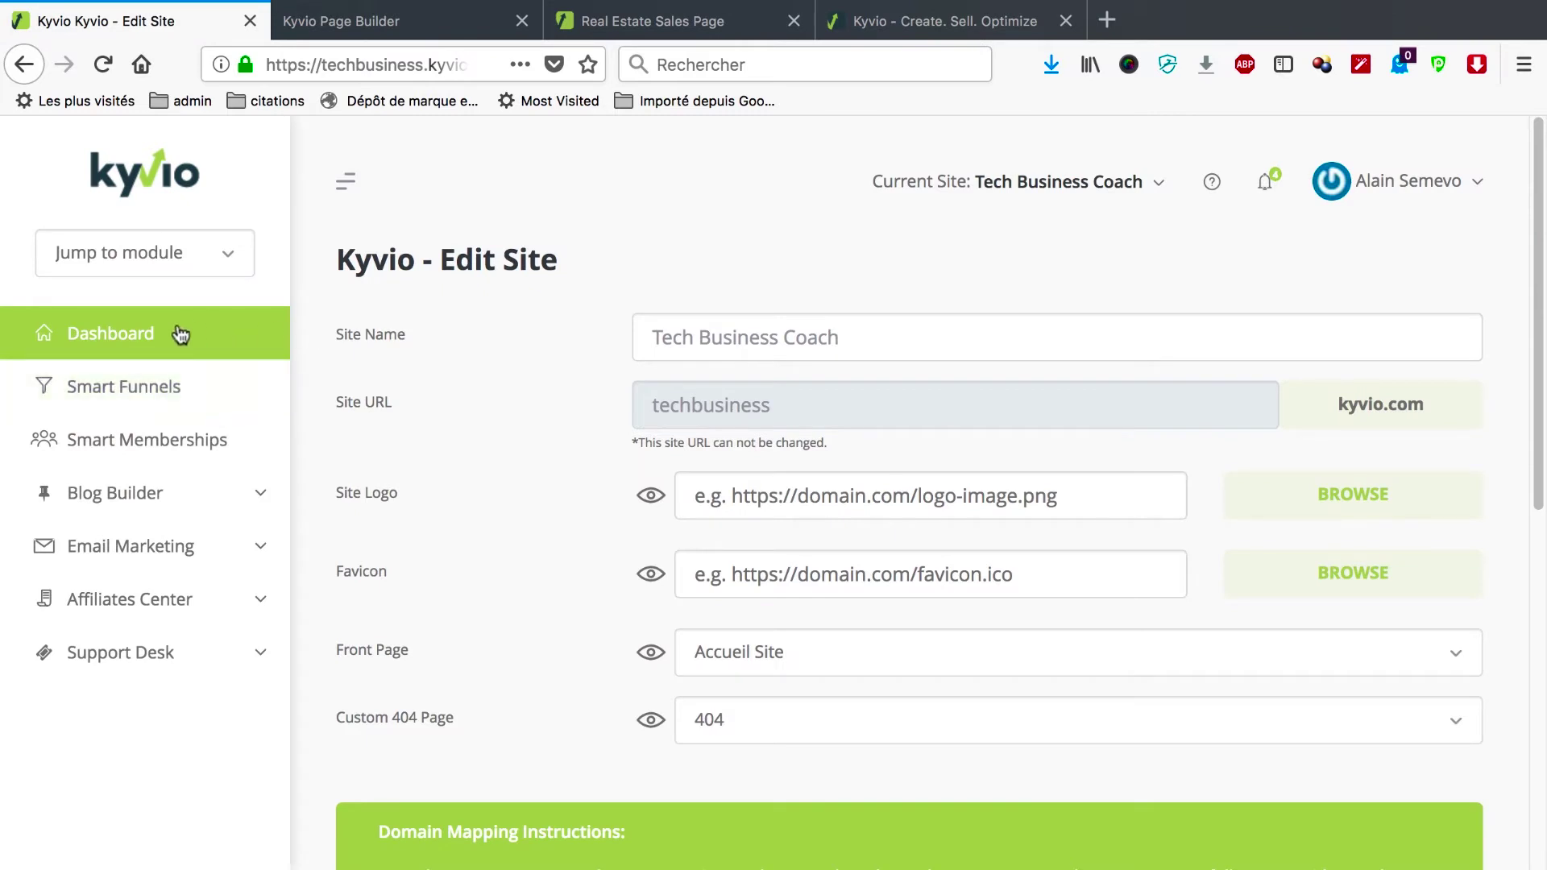
- Open the TechBusinessHome funnel's page list and bring up the template choices for its FAQ page
left_click(167, 379)
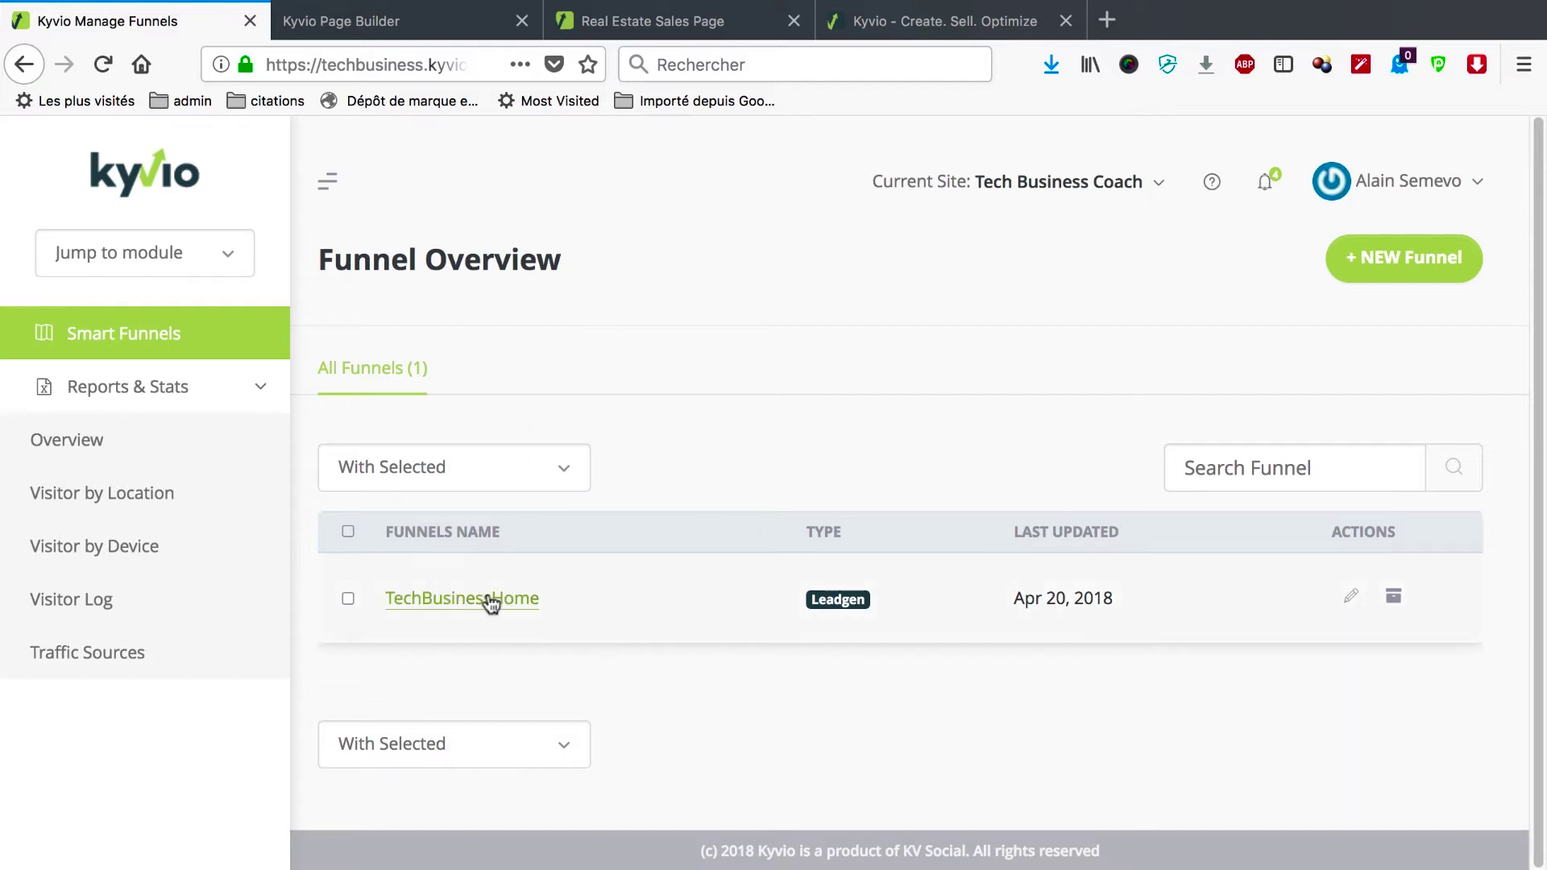
left_click(1353, 599)
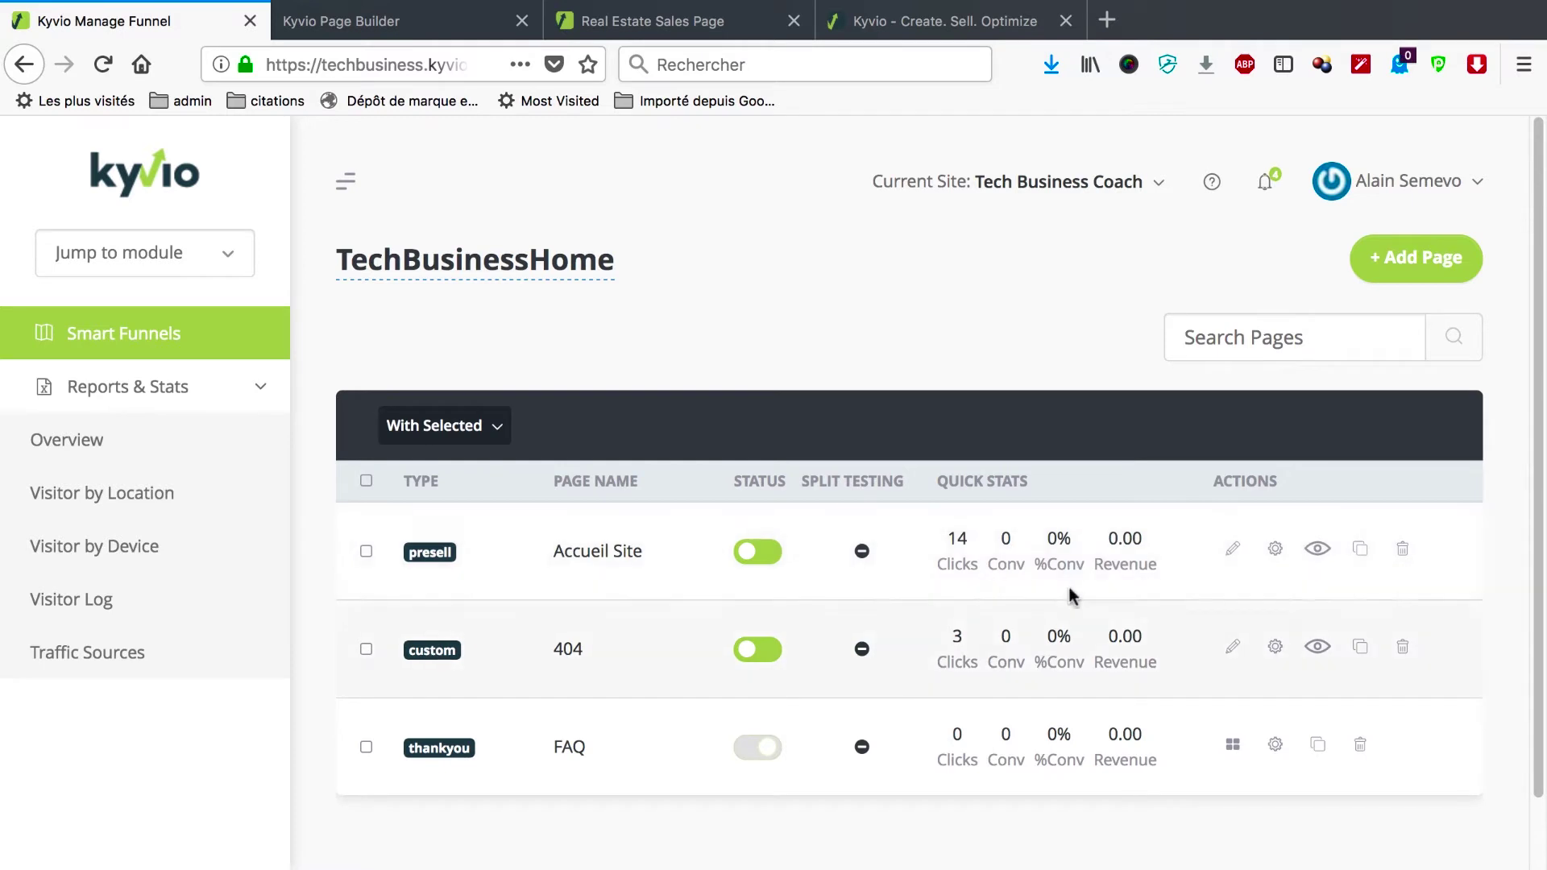
scroll(1123, 712, "down", 2)
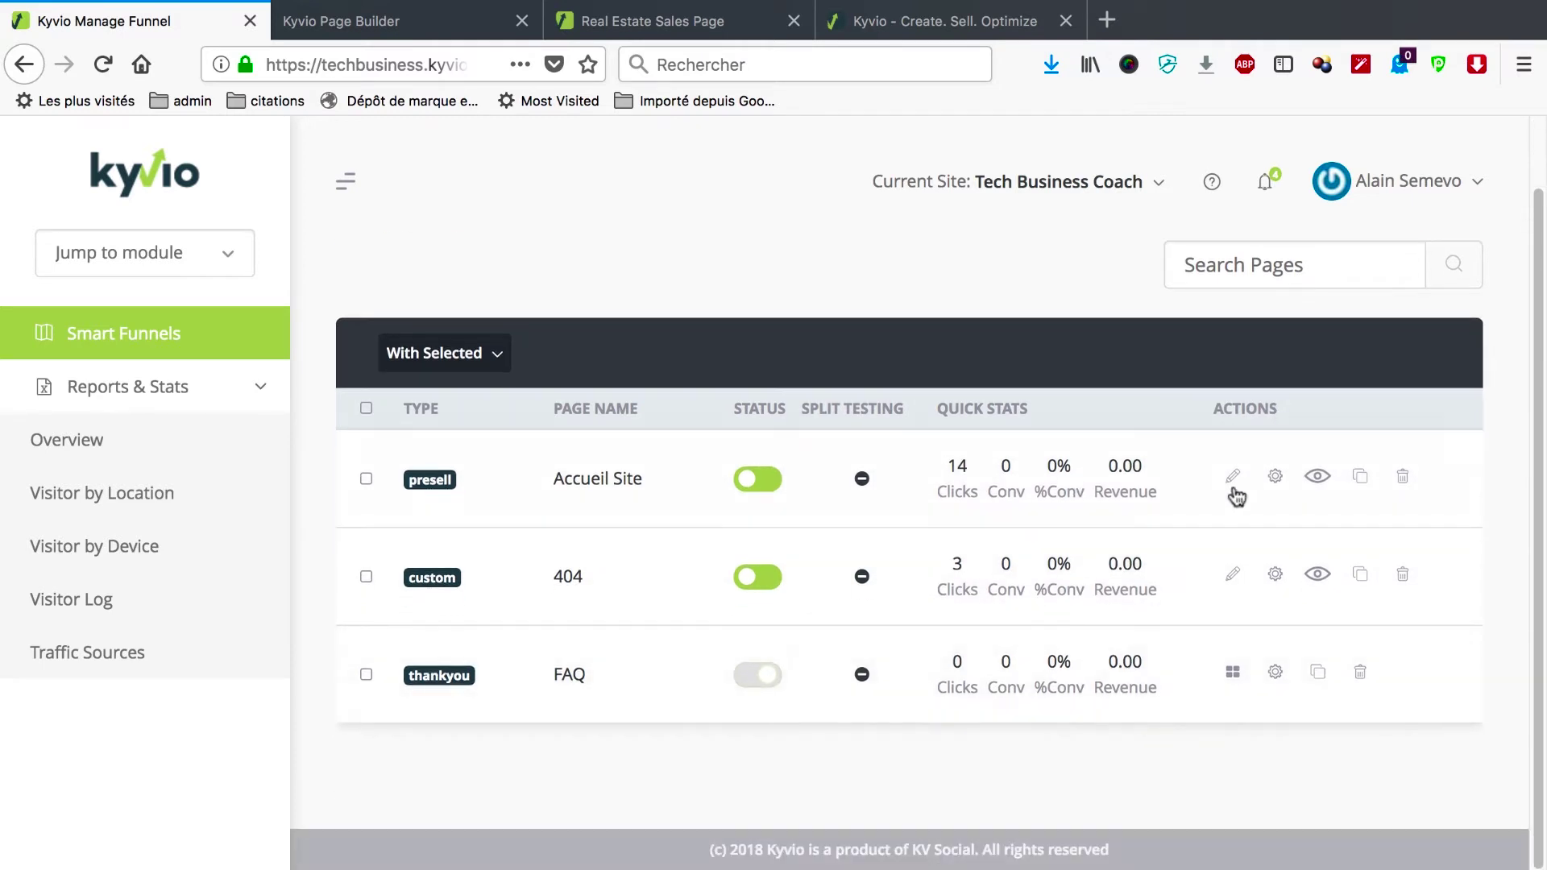
left_click(1233, 673)
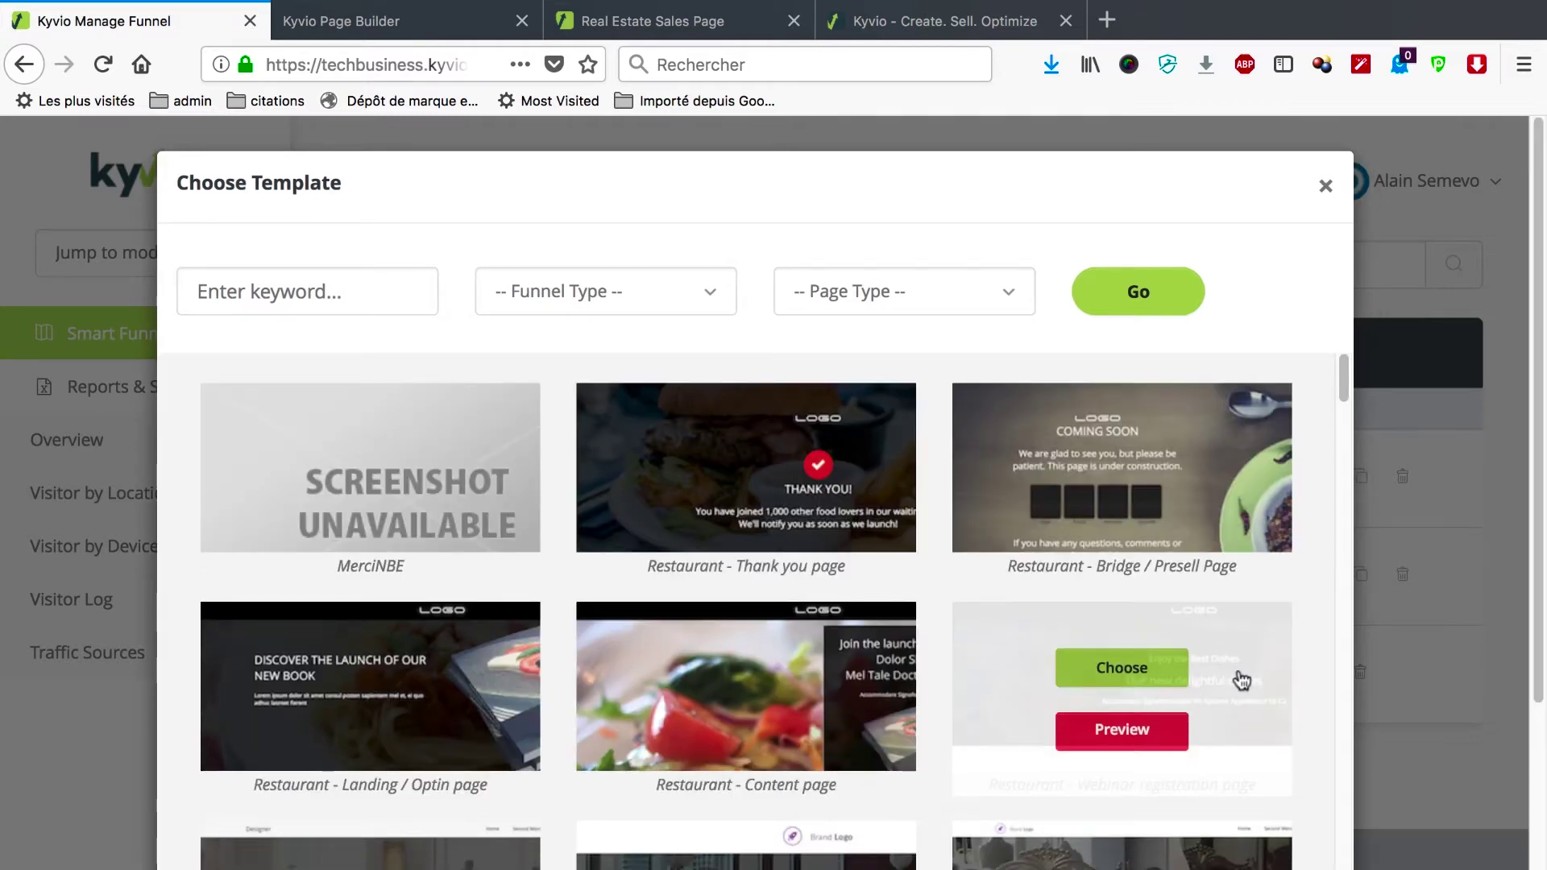
- Browse the page templates and choose "Marketing - Bridge / Presell Page" for the FAQ page
scroll(779, 570, "down", 2)
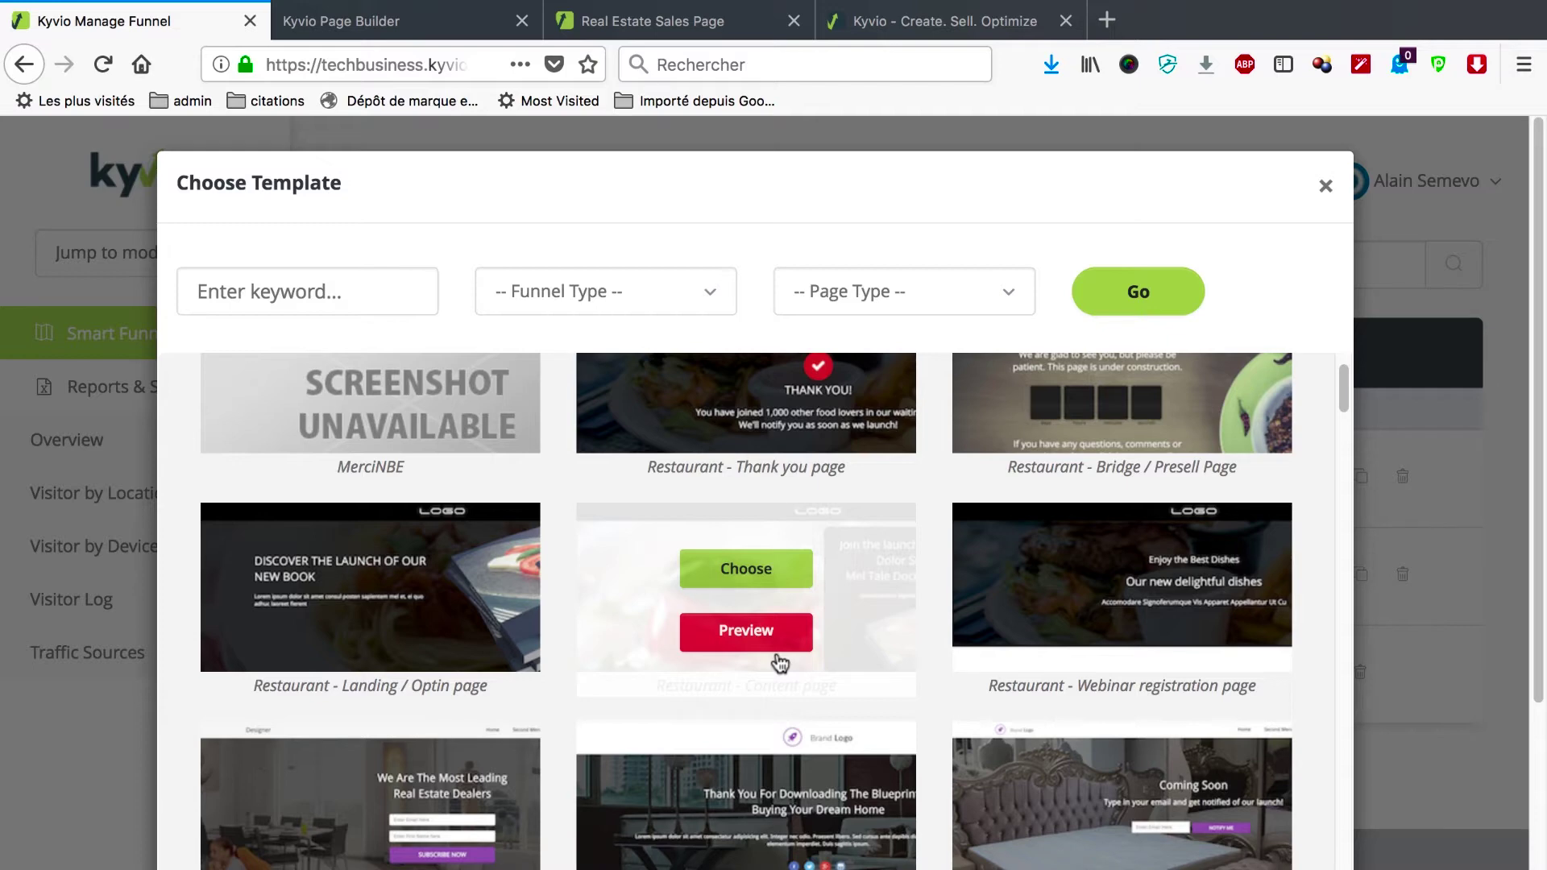
scroll(809, 508, "down", 5)
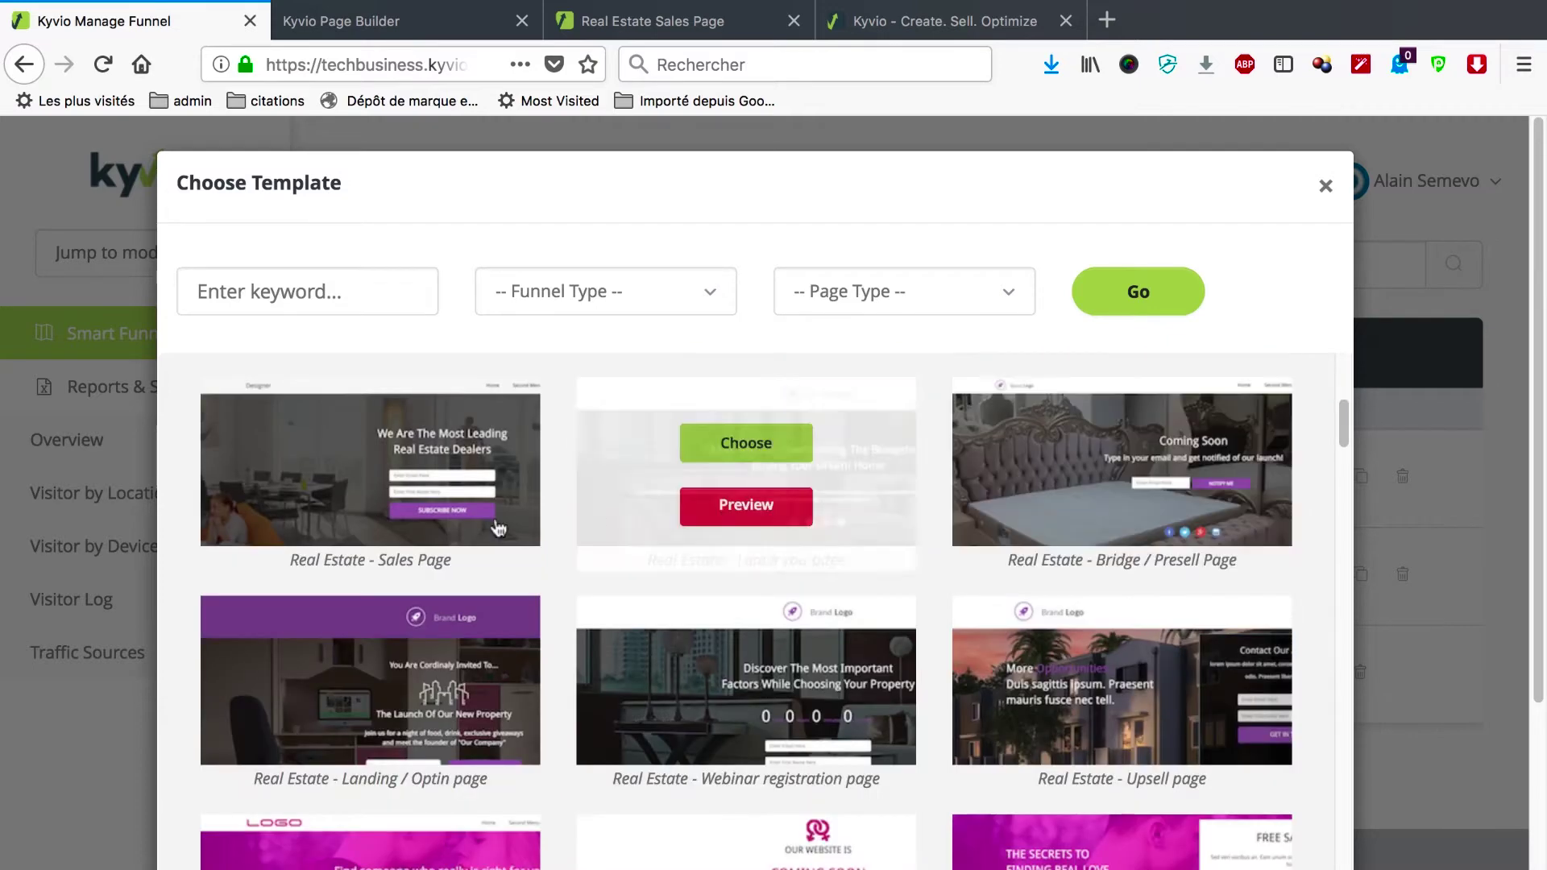
scroll(600, 570, "down", 15)
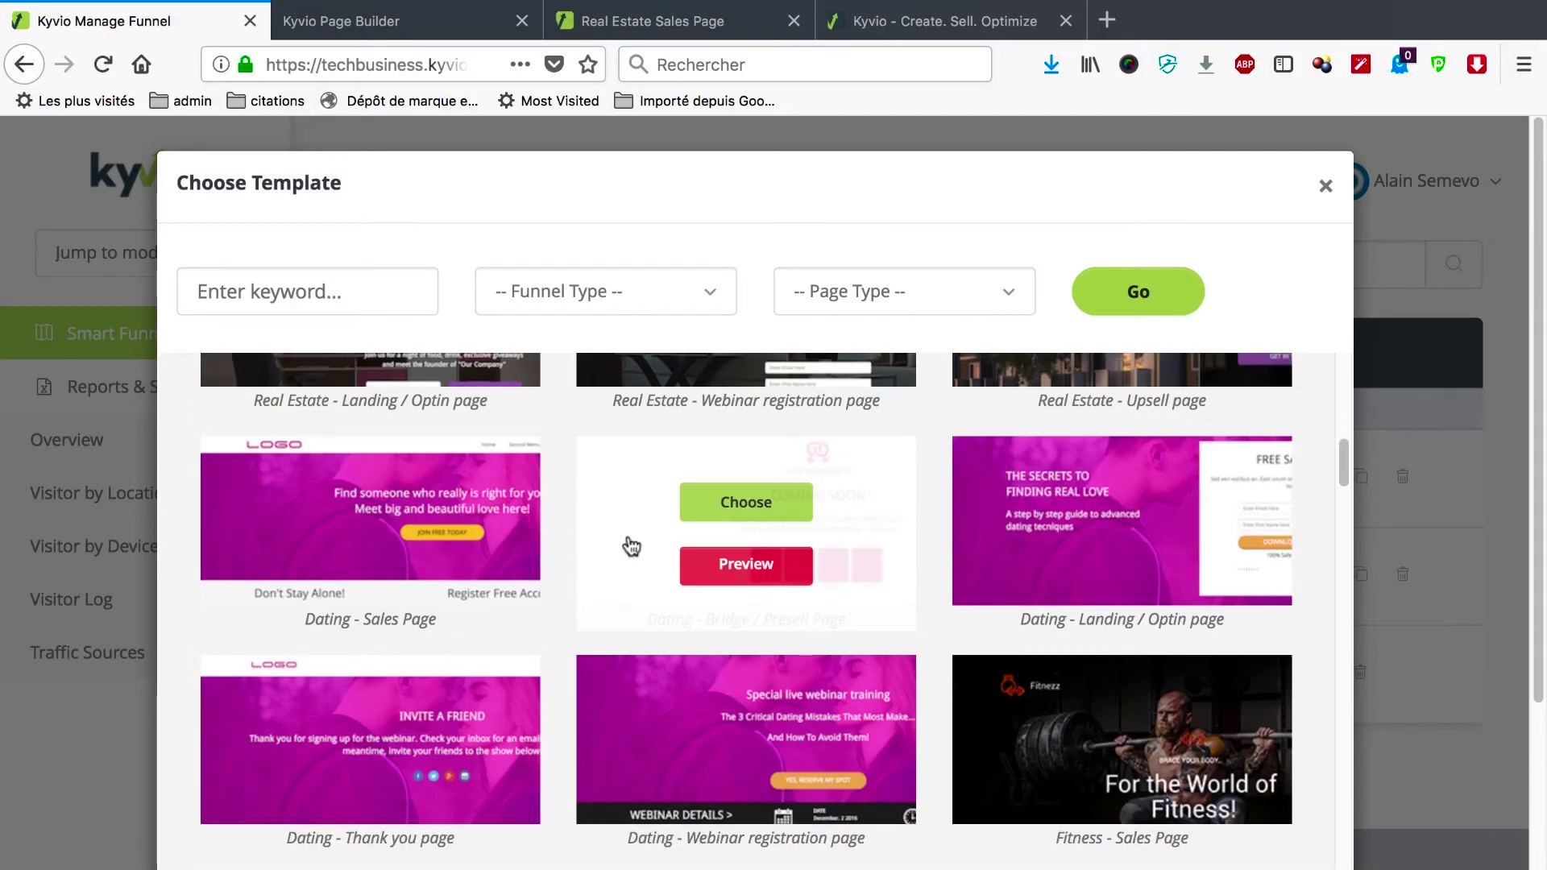
scroll(629, 546, "down", 10)
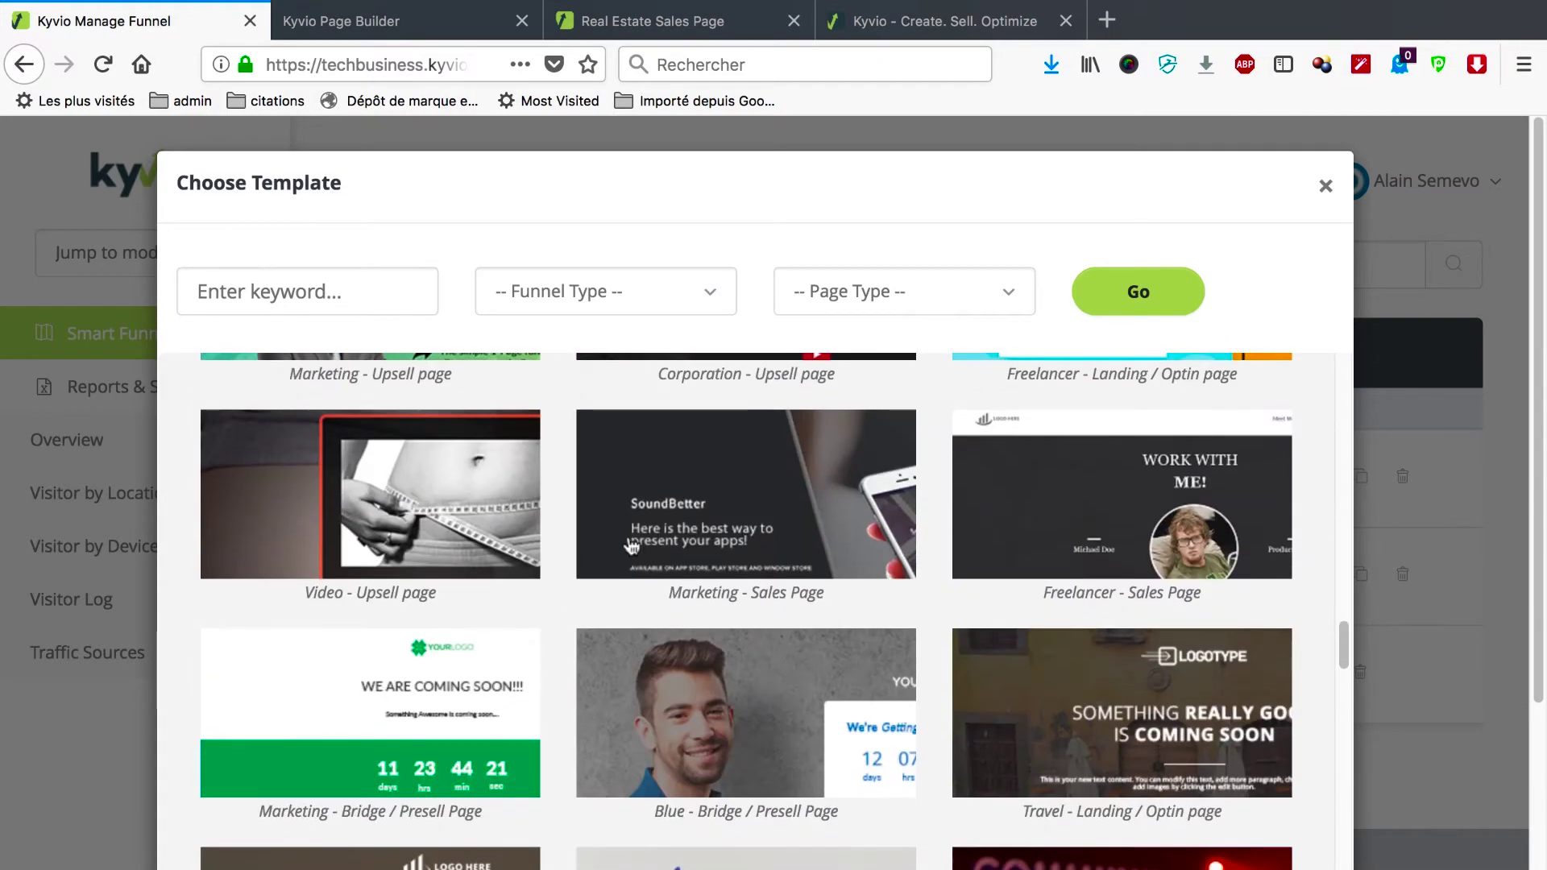
scroll(631, 547, "down", 15)
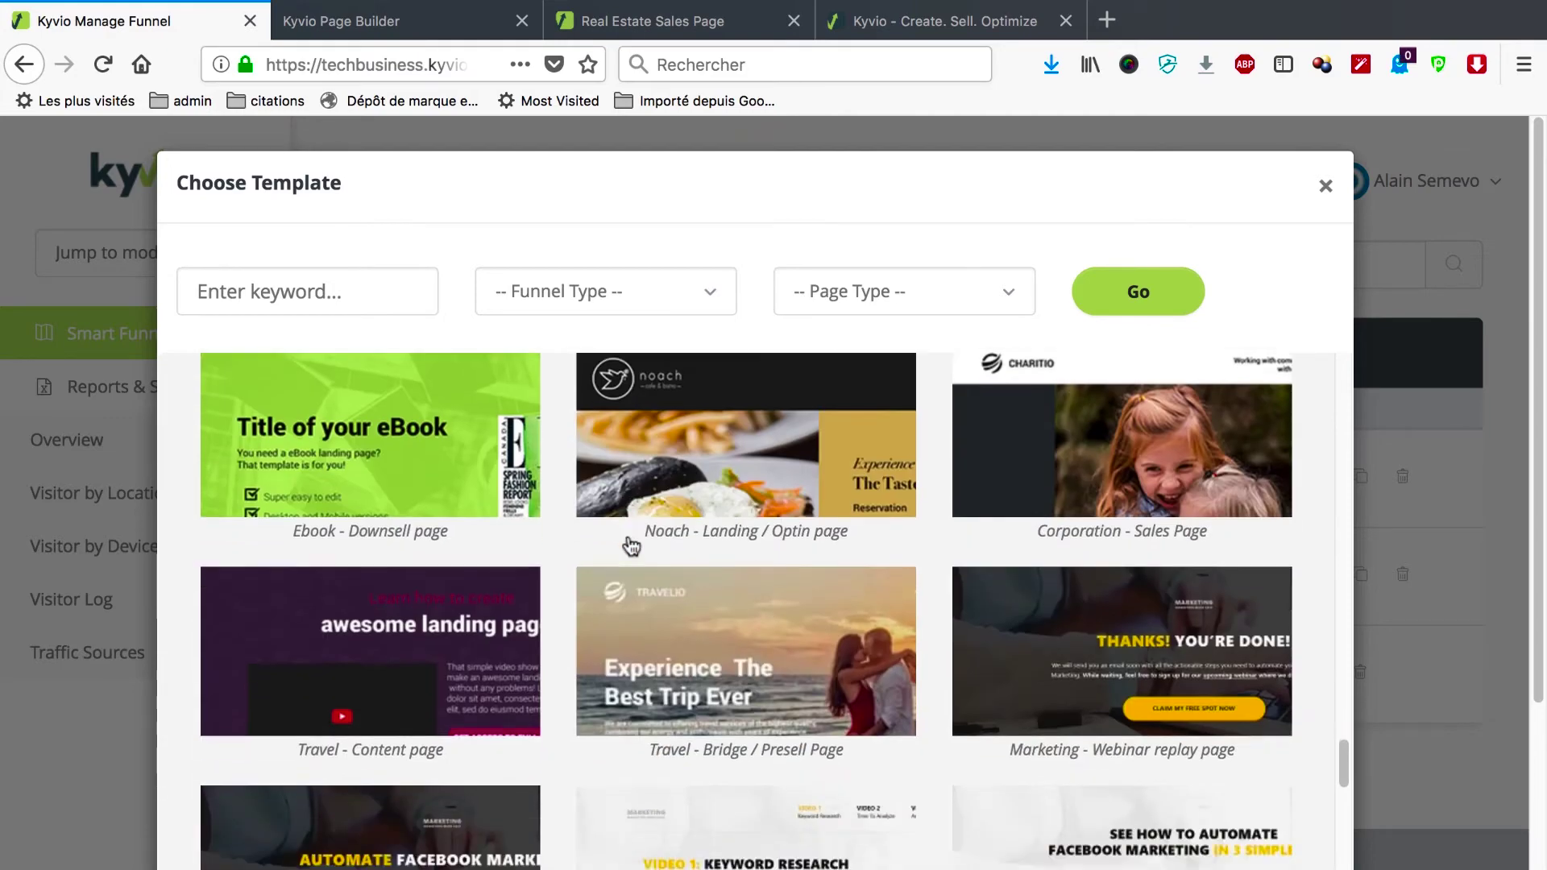
scroll(631, 547, "down", 5)
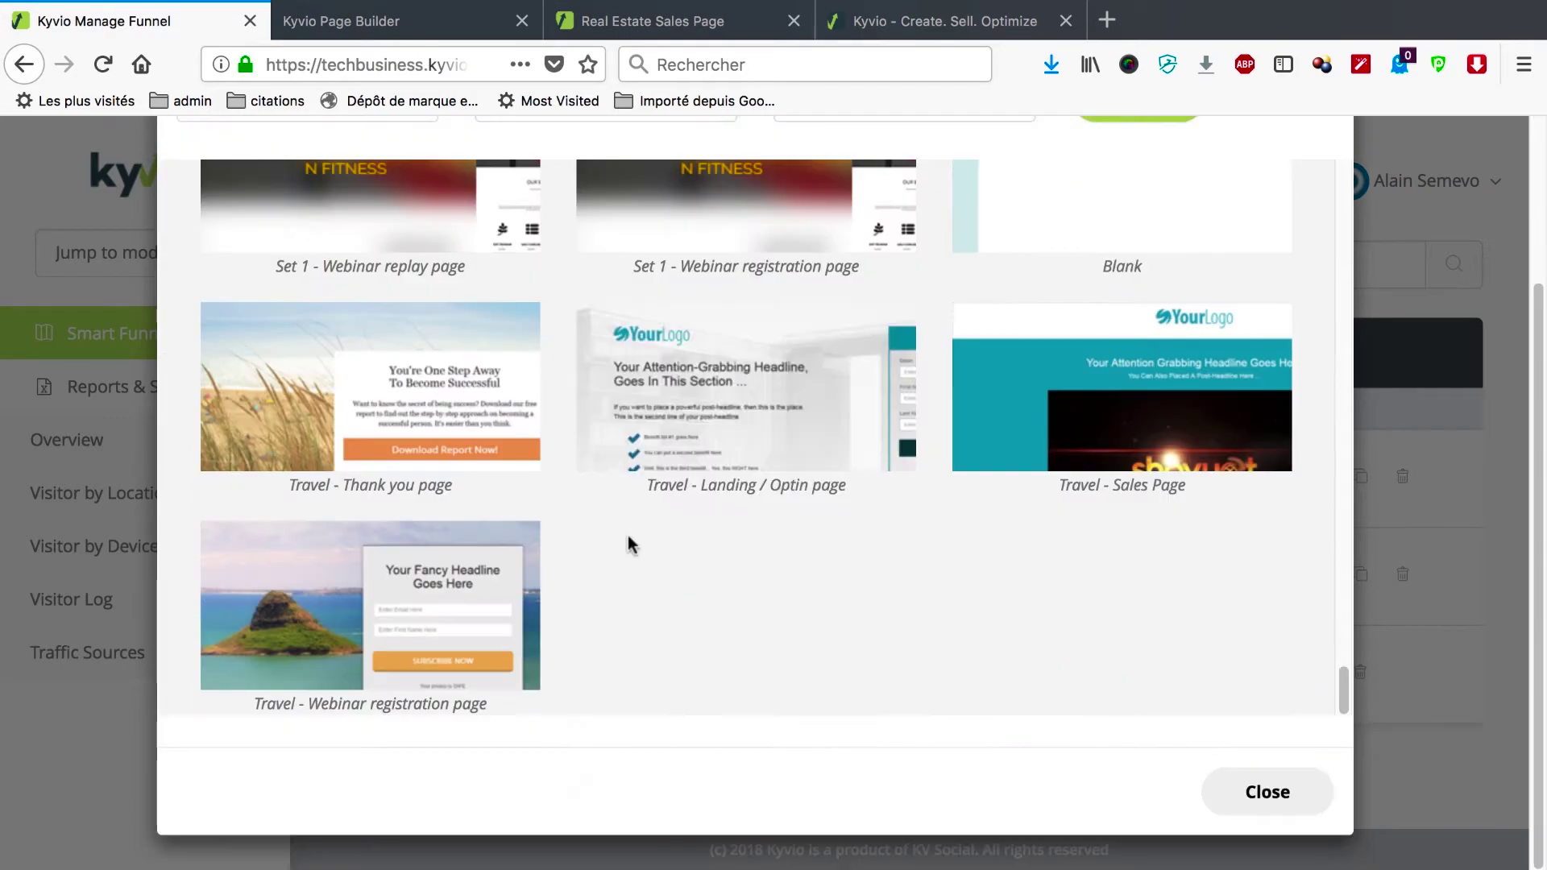
scroll(628, 540, "up", 7)
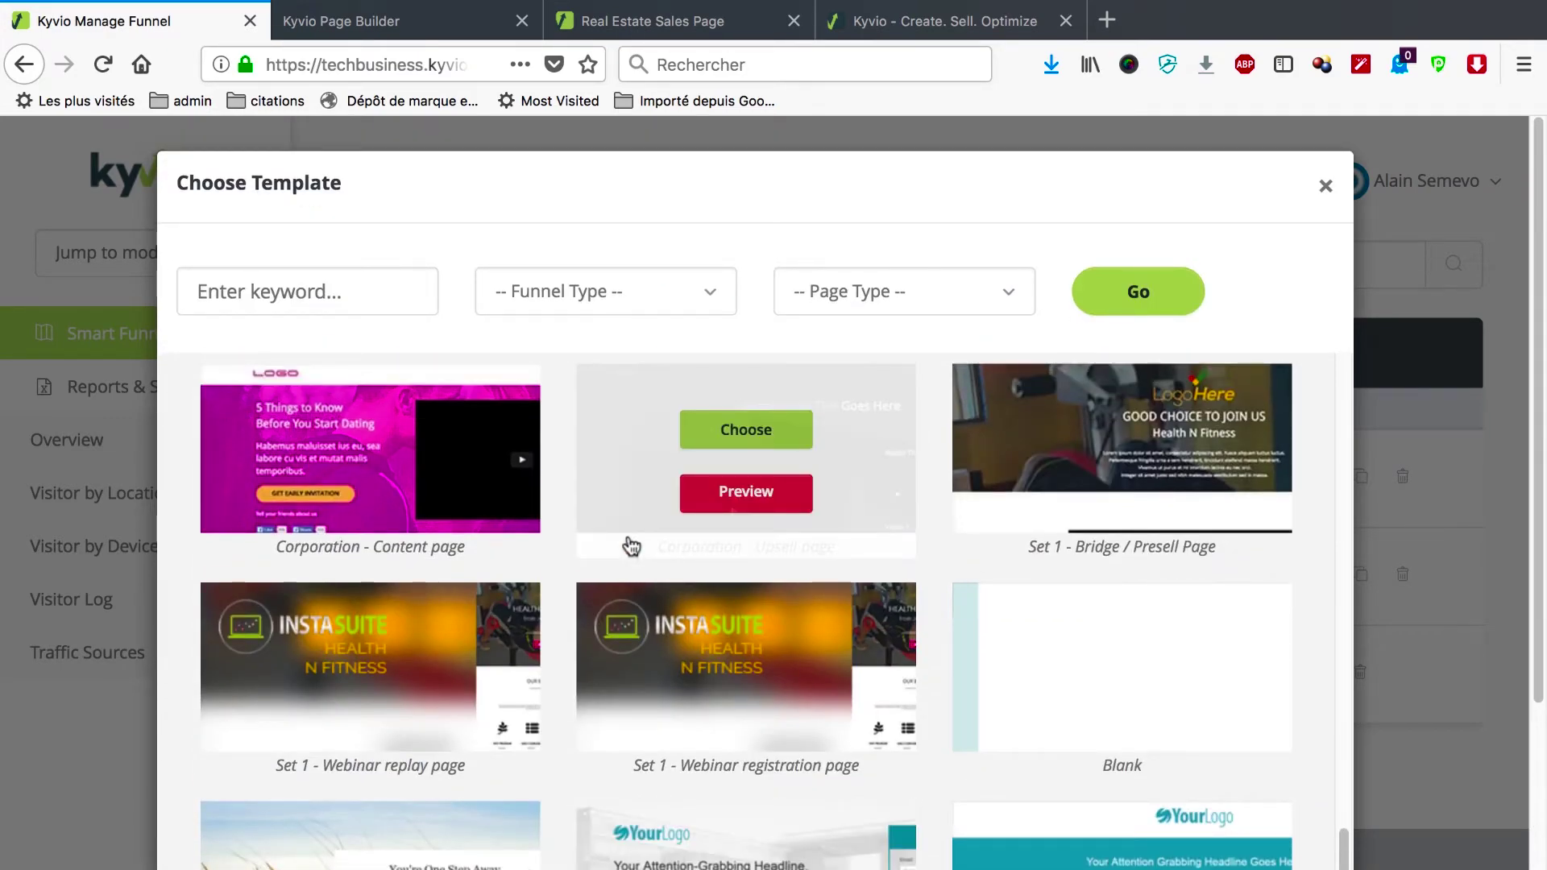
scroll(631, 547, "up", 5)
scroll(631, 547, "up", 2)
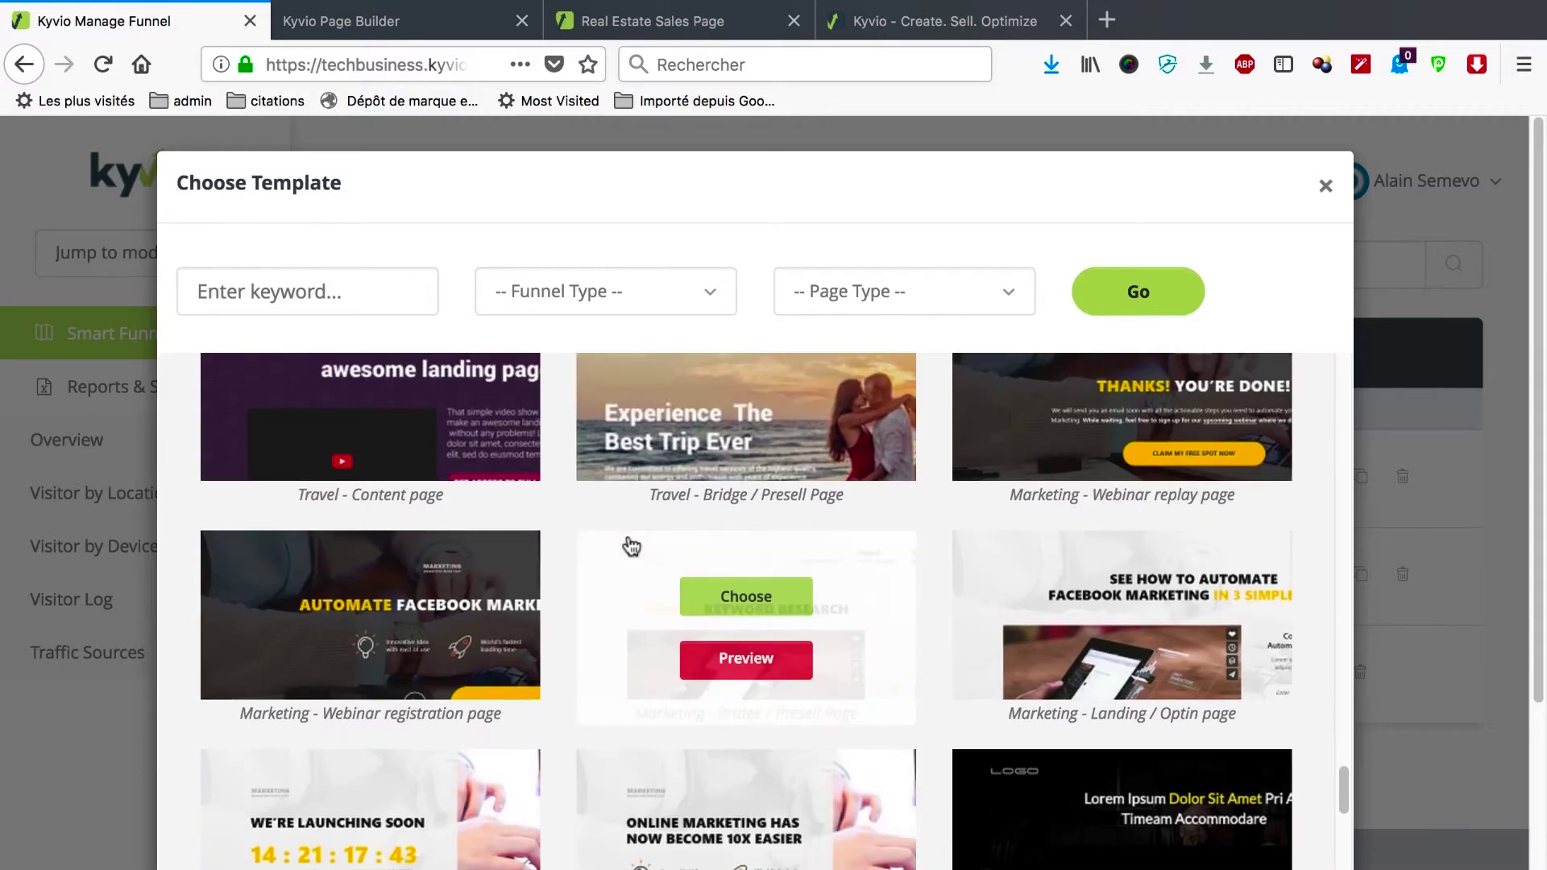
scroll(628, 543, "up", 5)
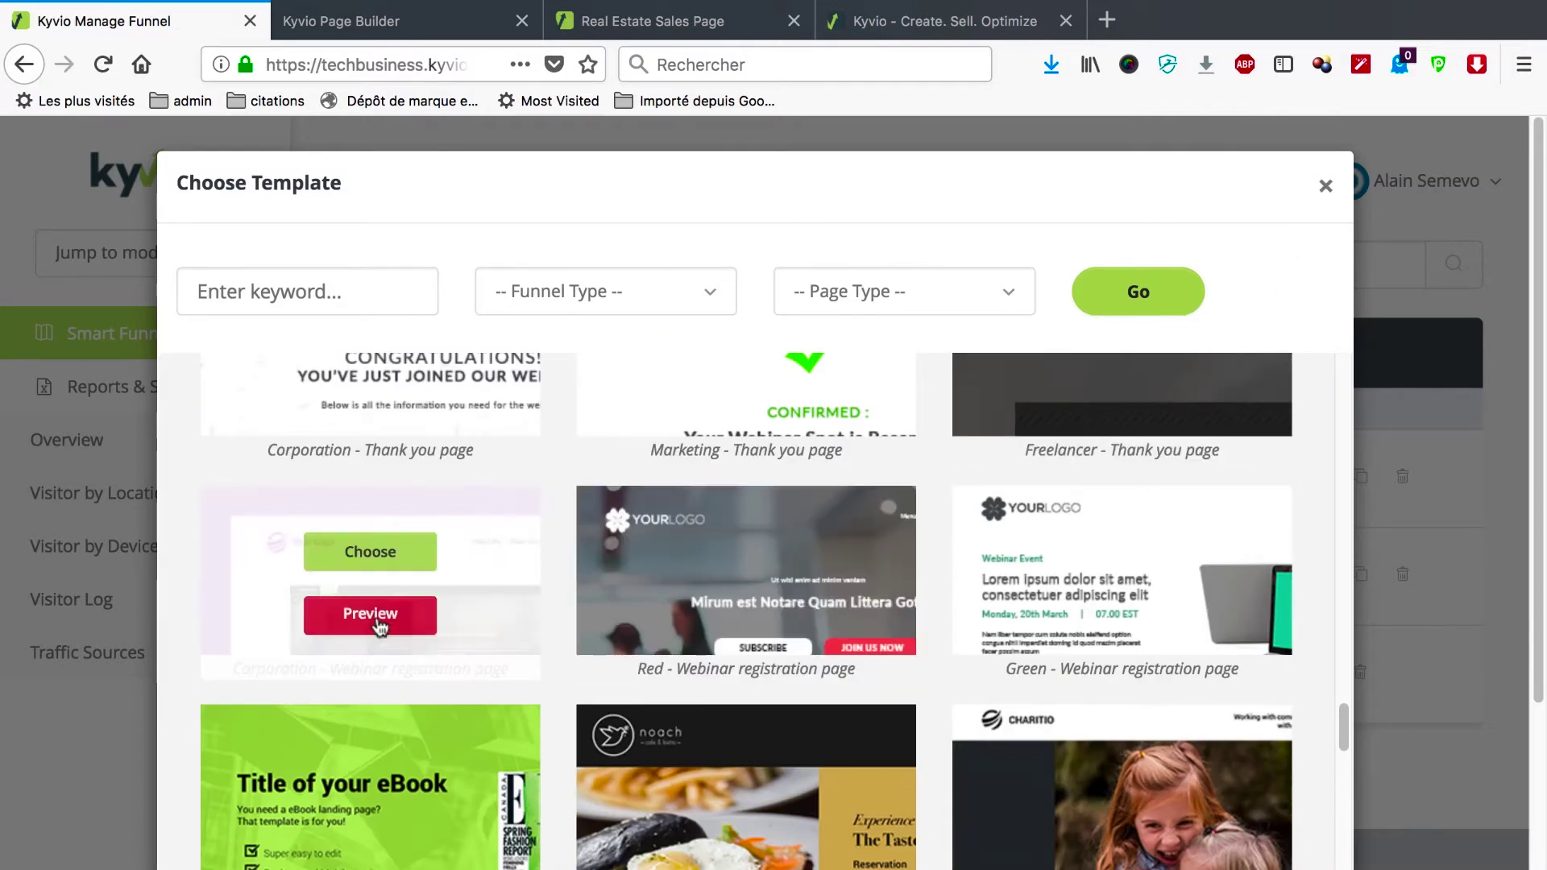
scroll(676, 469, "up", 3)
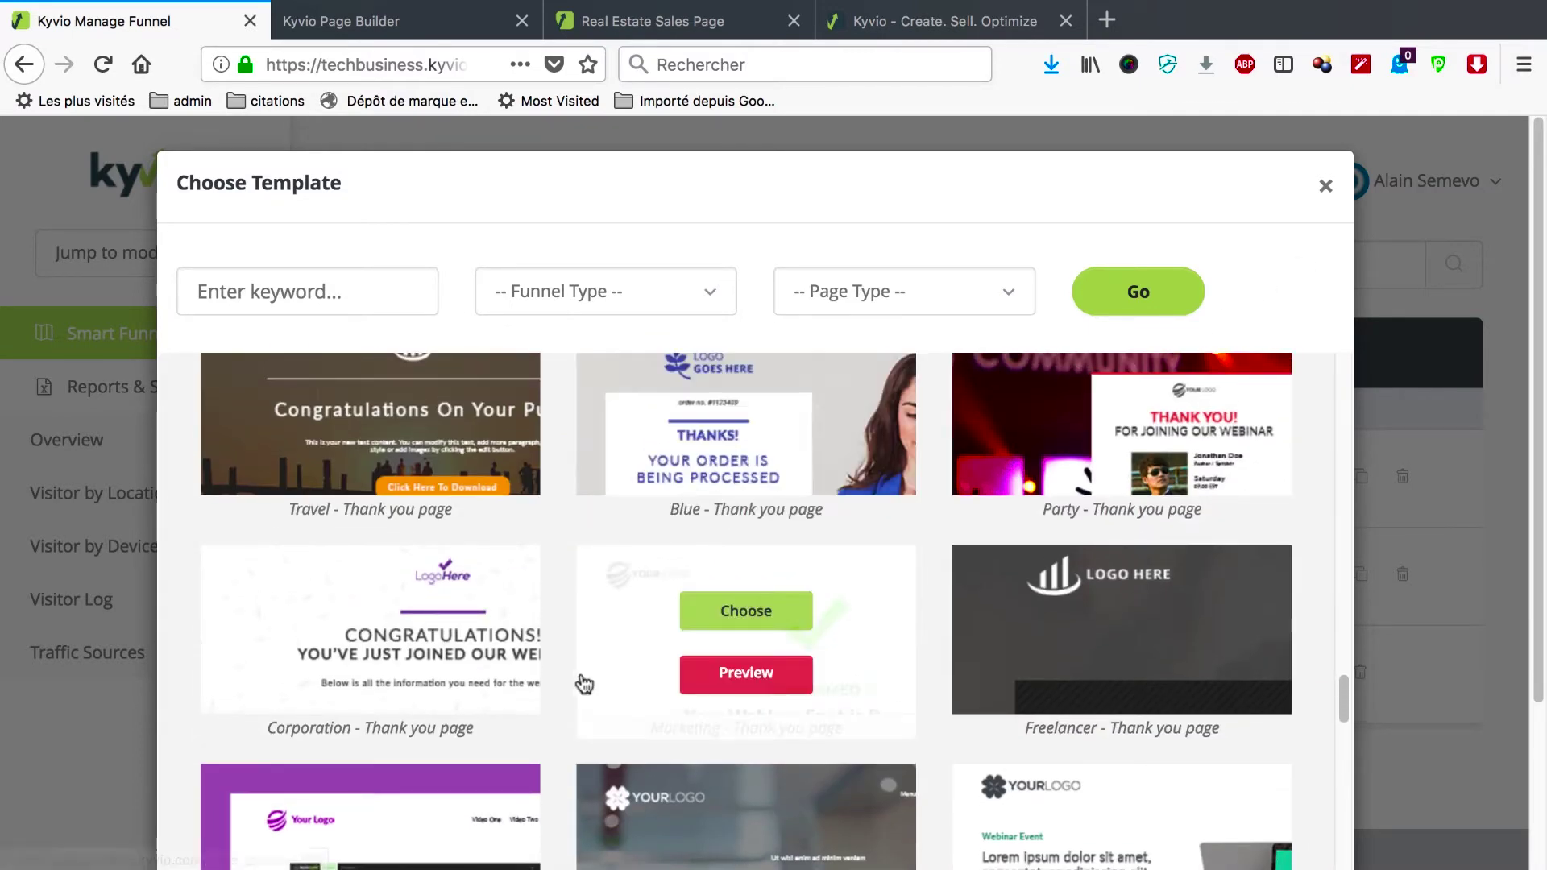
scroll(584, 684, "up", 2)
scroll(584, 684, "up", 2)
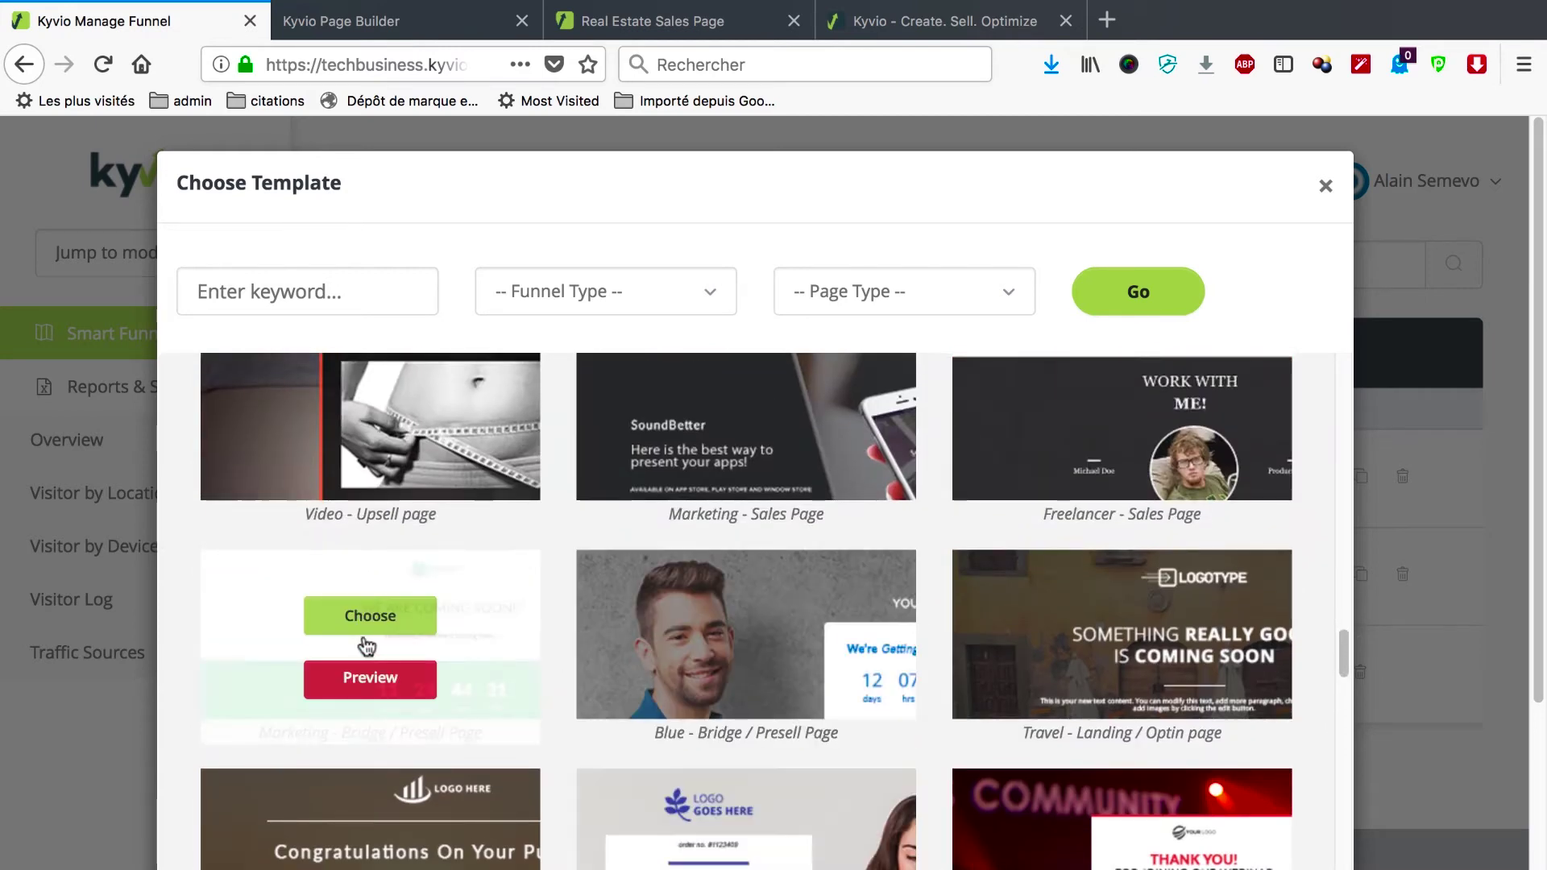
left_click(398, 620)
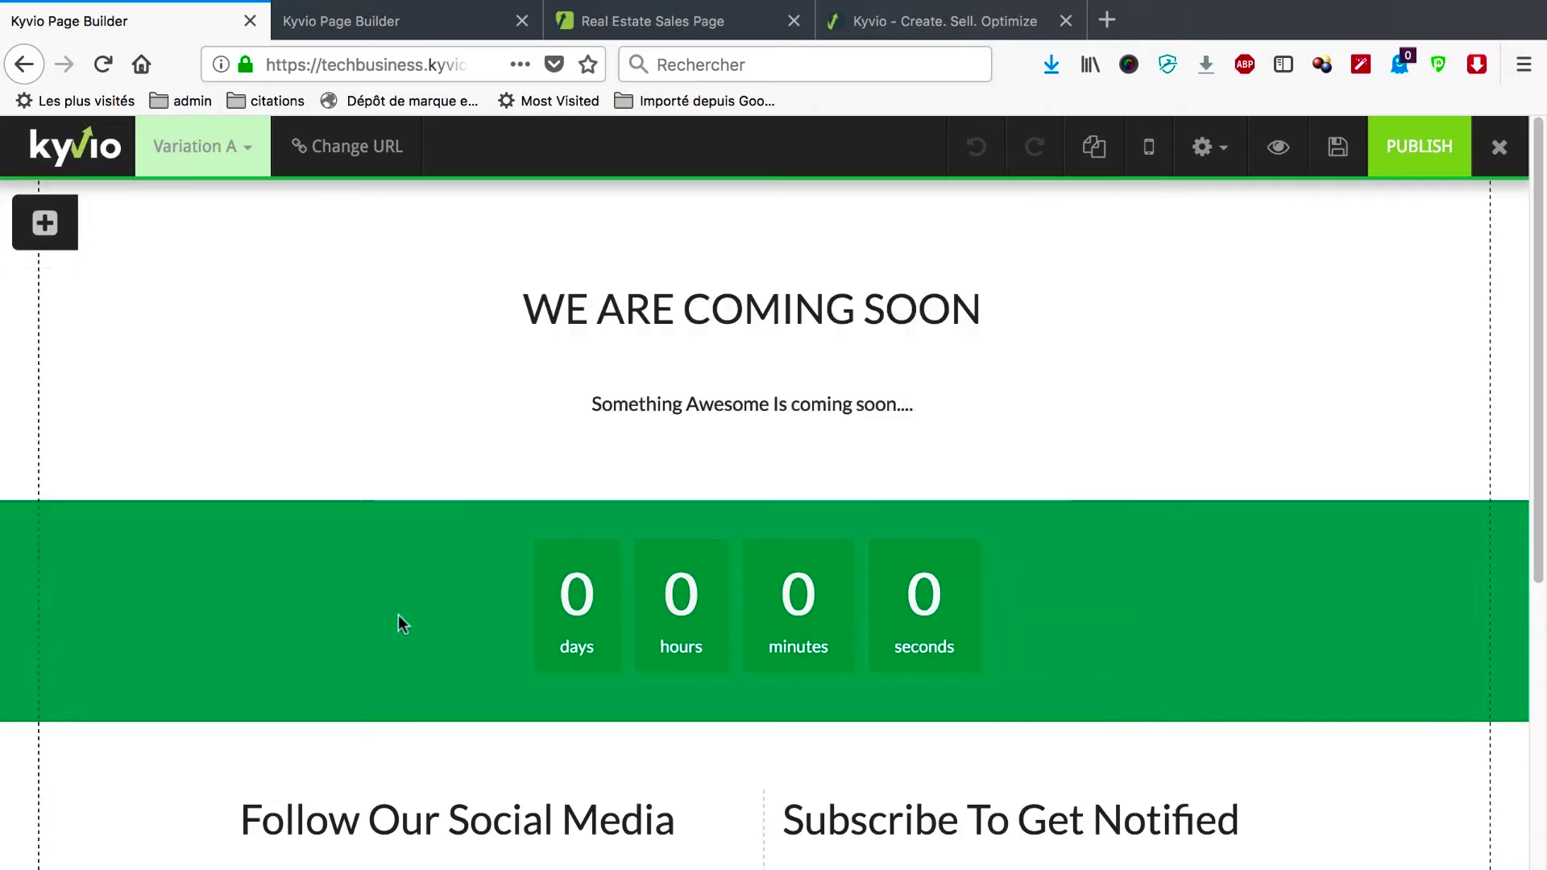
- Look over the coming-soon layout of the FAQ page, publish it and return to the funnel's page list
scroll(971, 532, "down", 5)
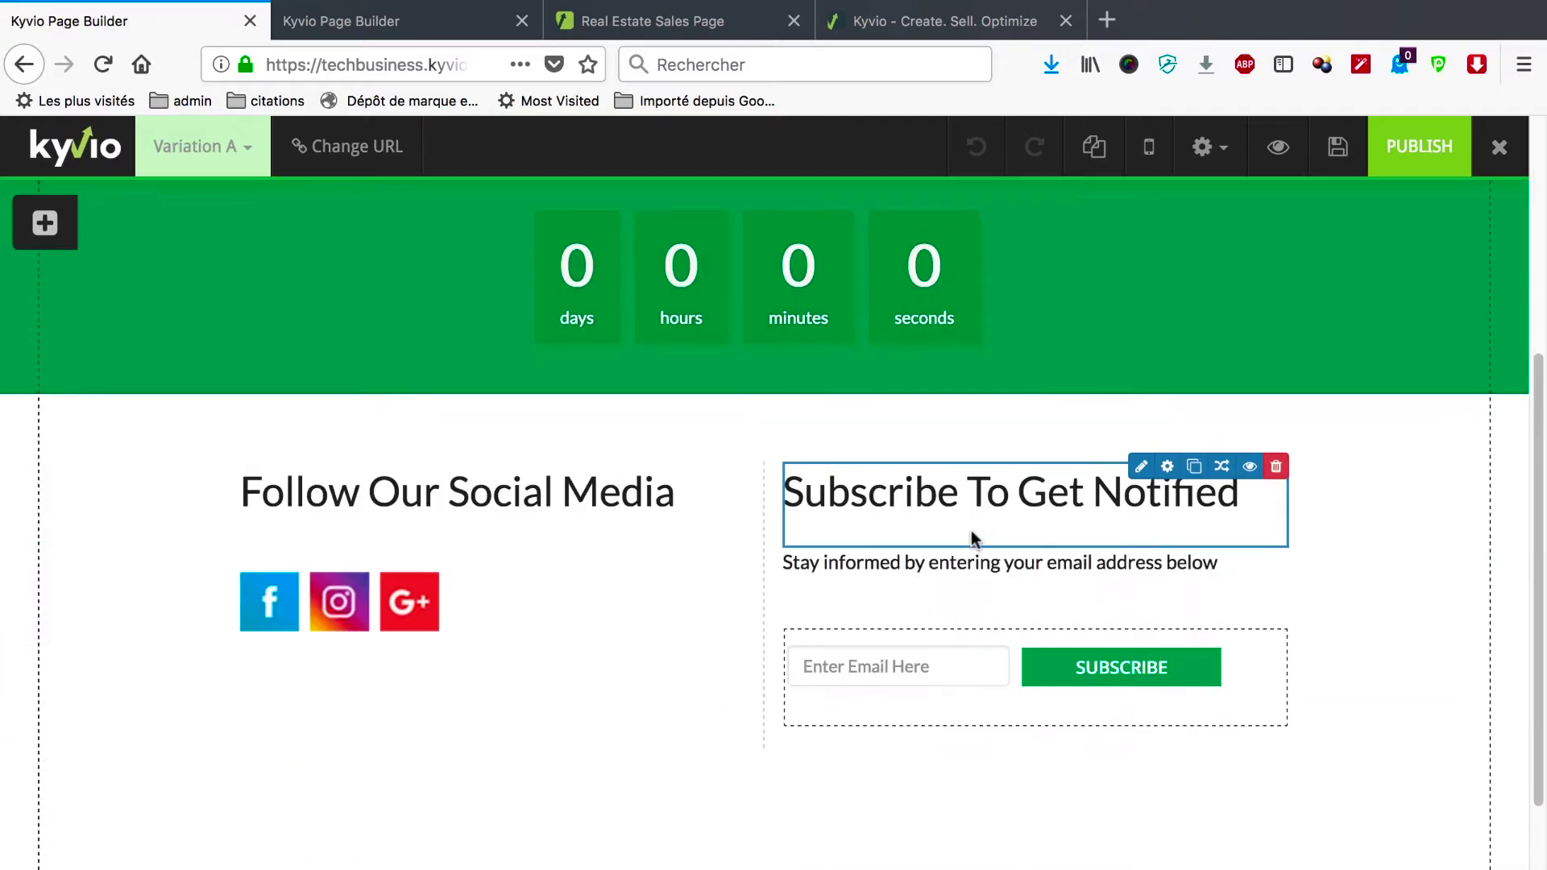
scroll(971, 536, "up", 5)
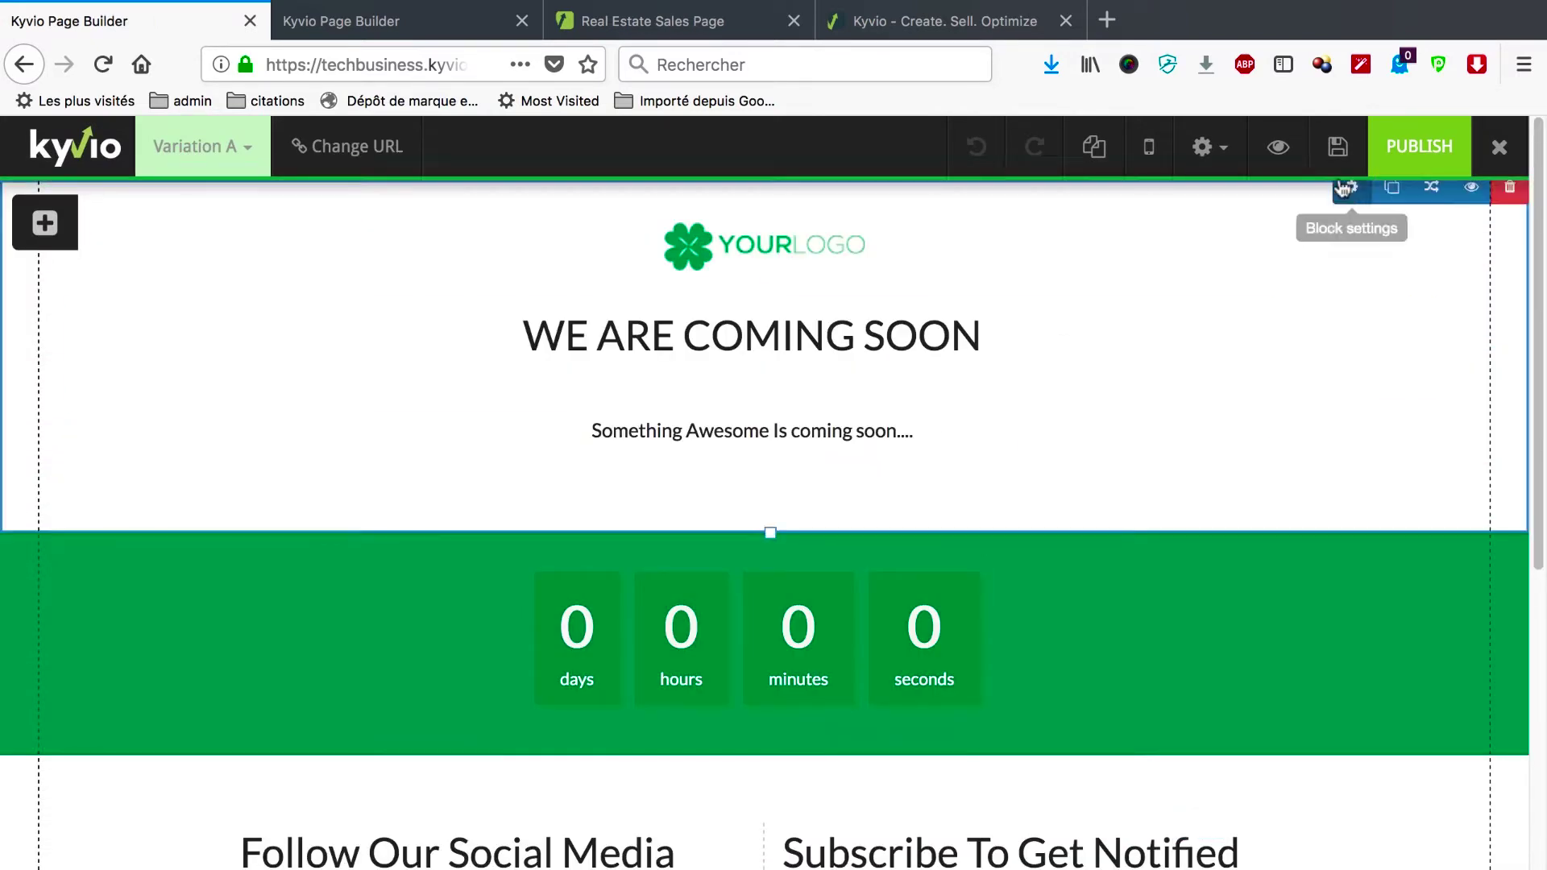
left_click(1415, 148)
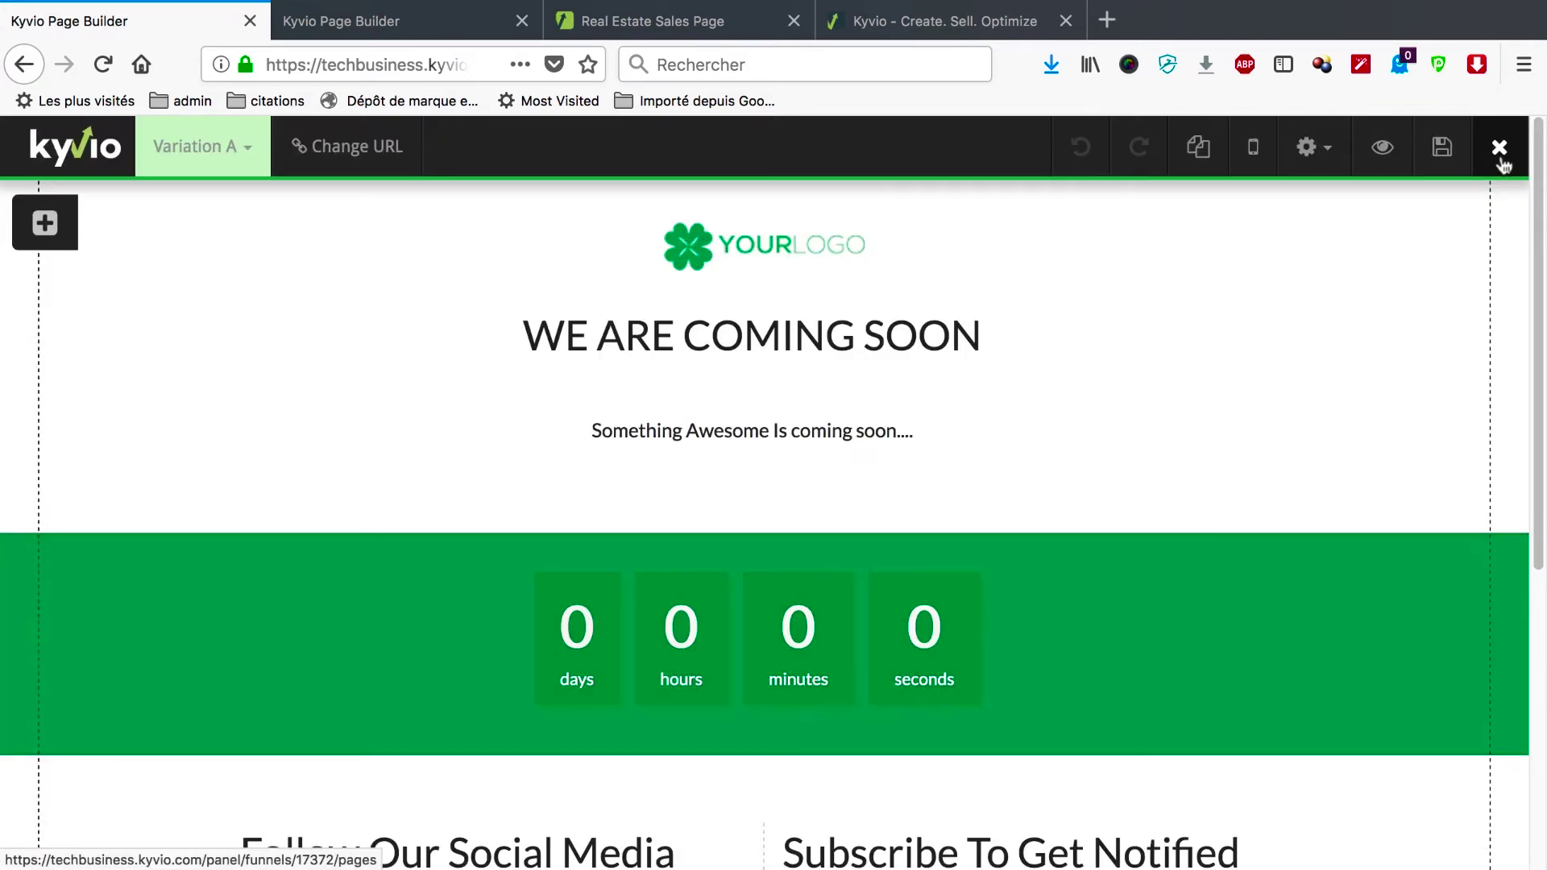
left_click(1499, 148)
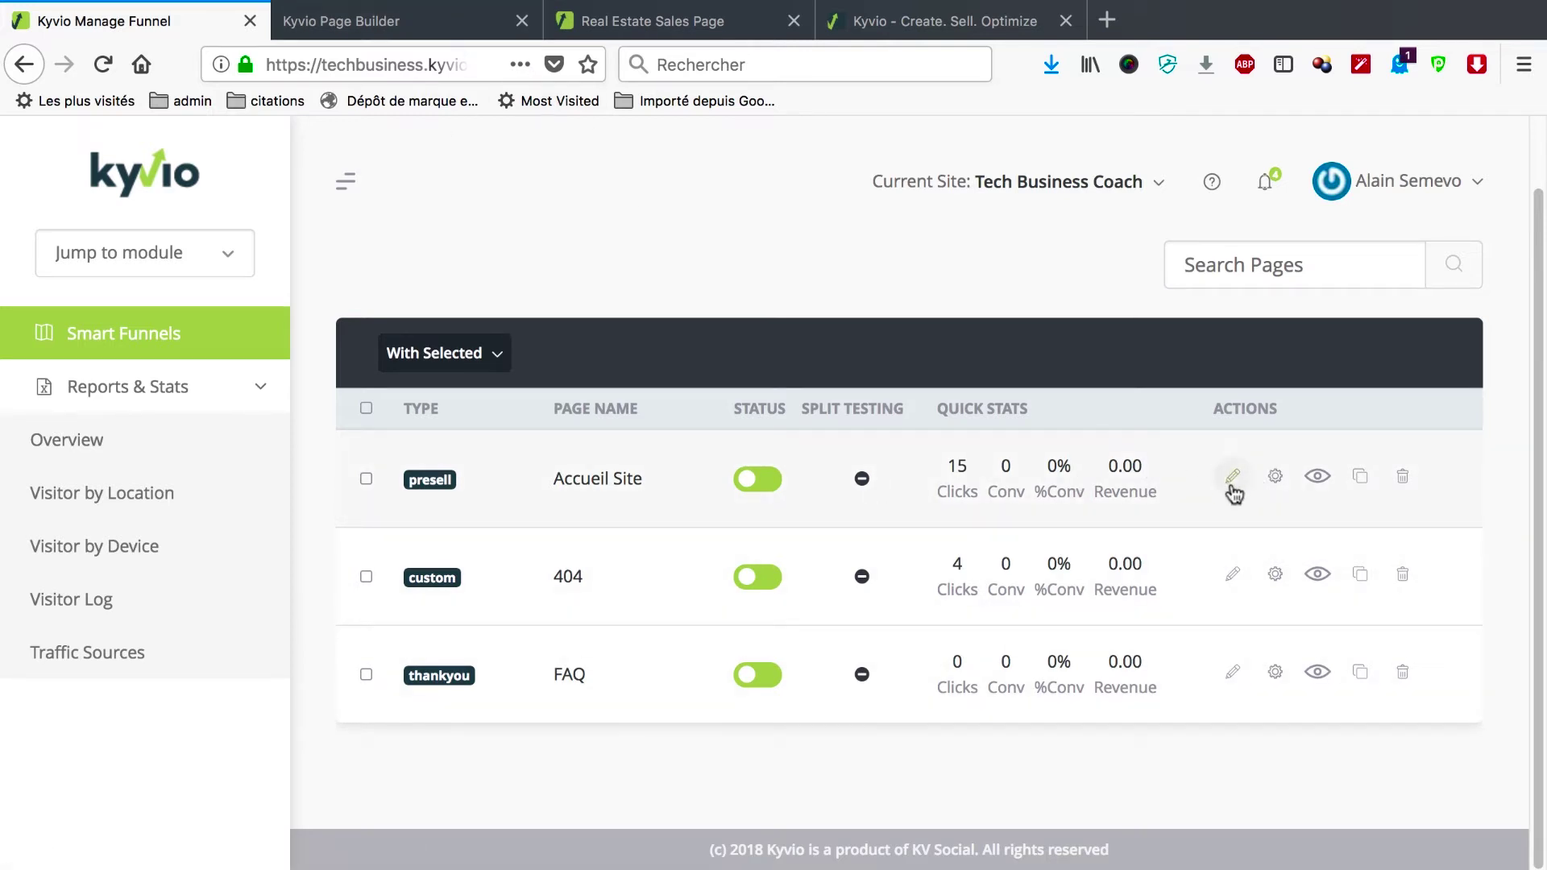
- Switch to the real estate sales page open in the page builder and look through its sections down to the footer
left_click(295, 31)
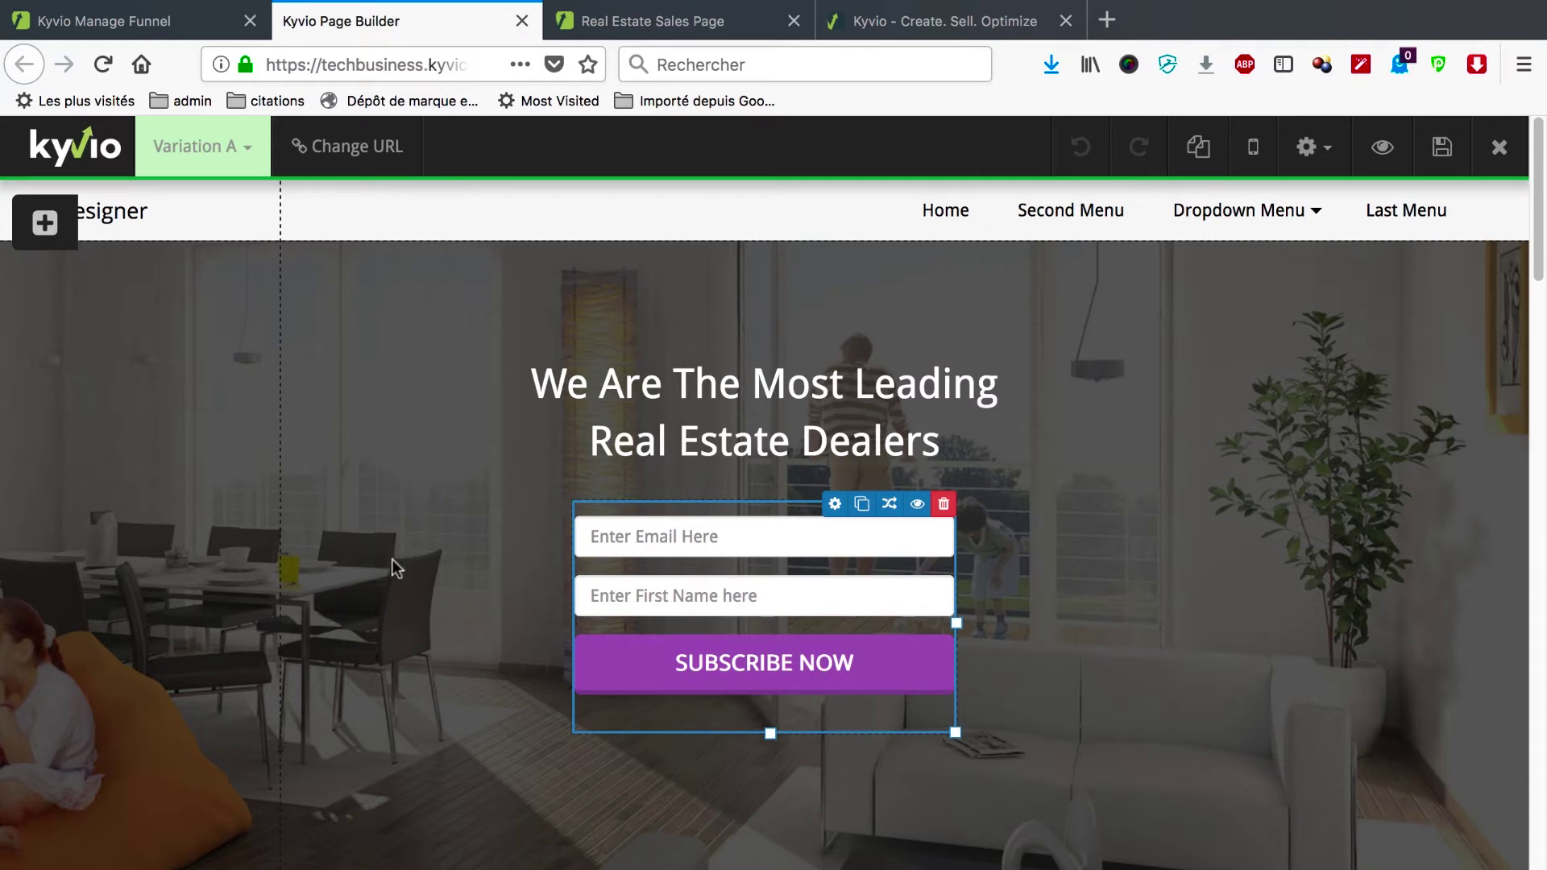
scroll(381, 579, "down", 5)
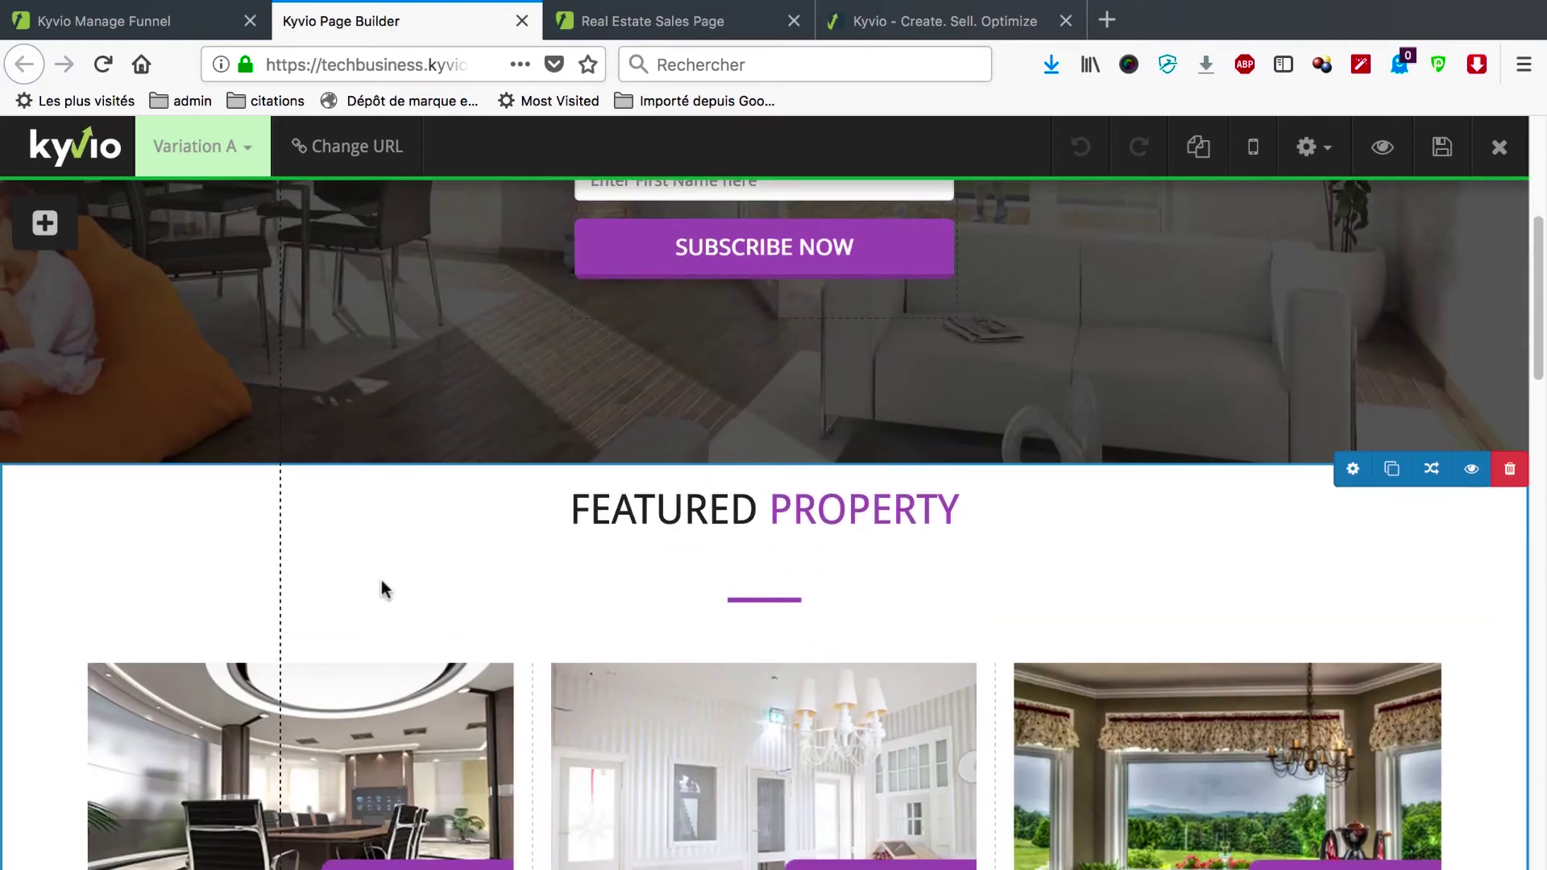
scroll(380, 578, "up", 5)
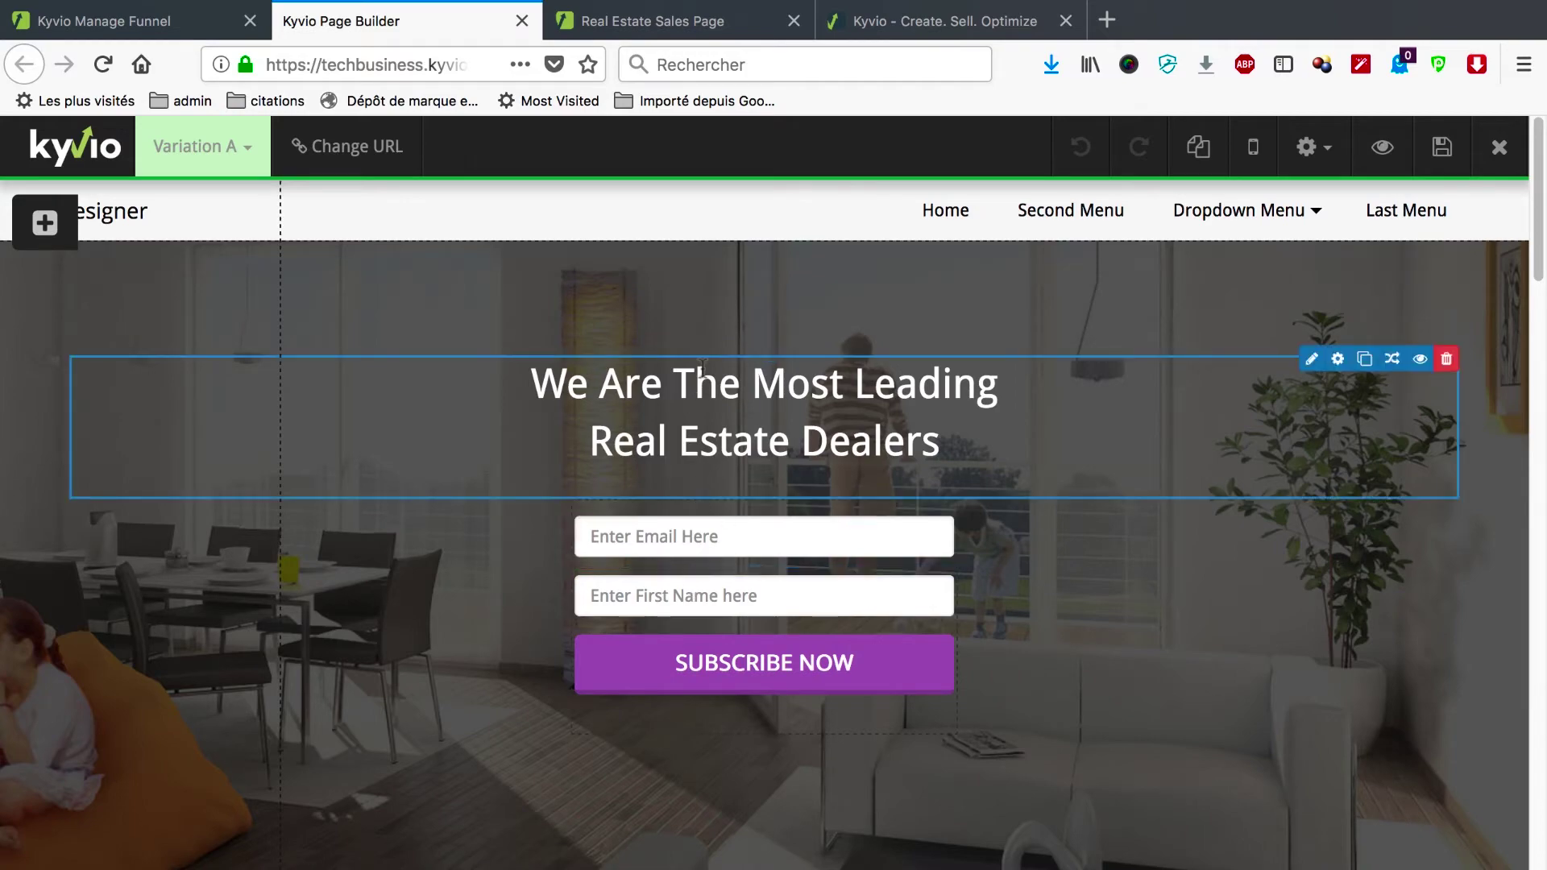
scroll(702, 368, "down", 15)
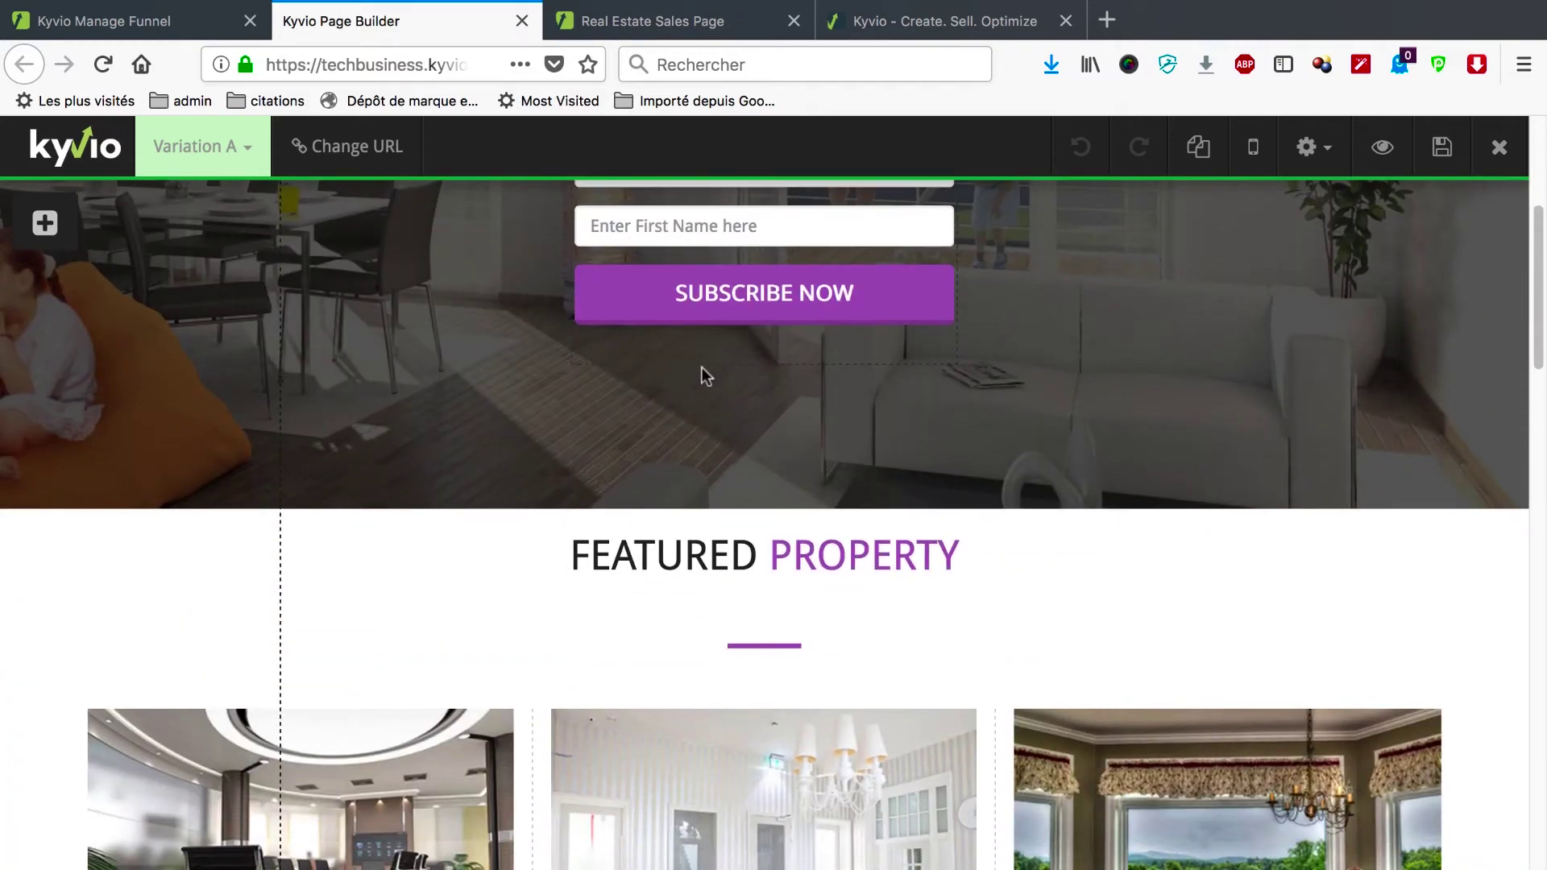
scroll(702, 367, "down", 10)
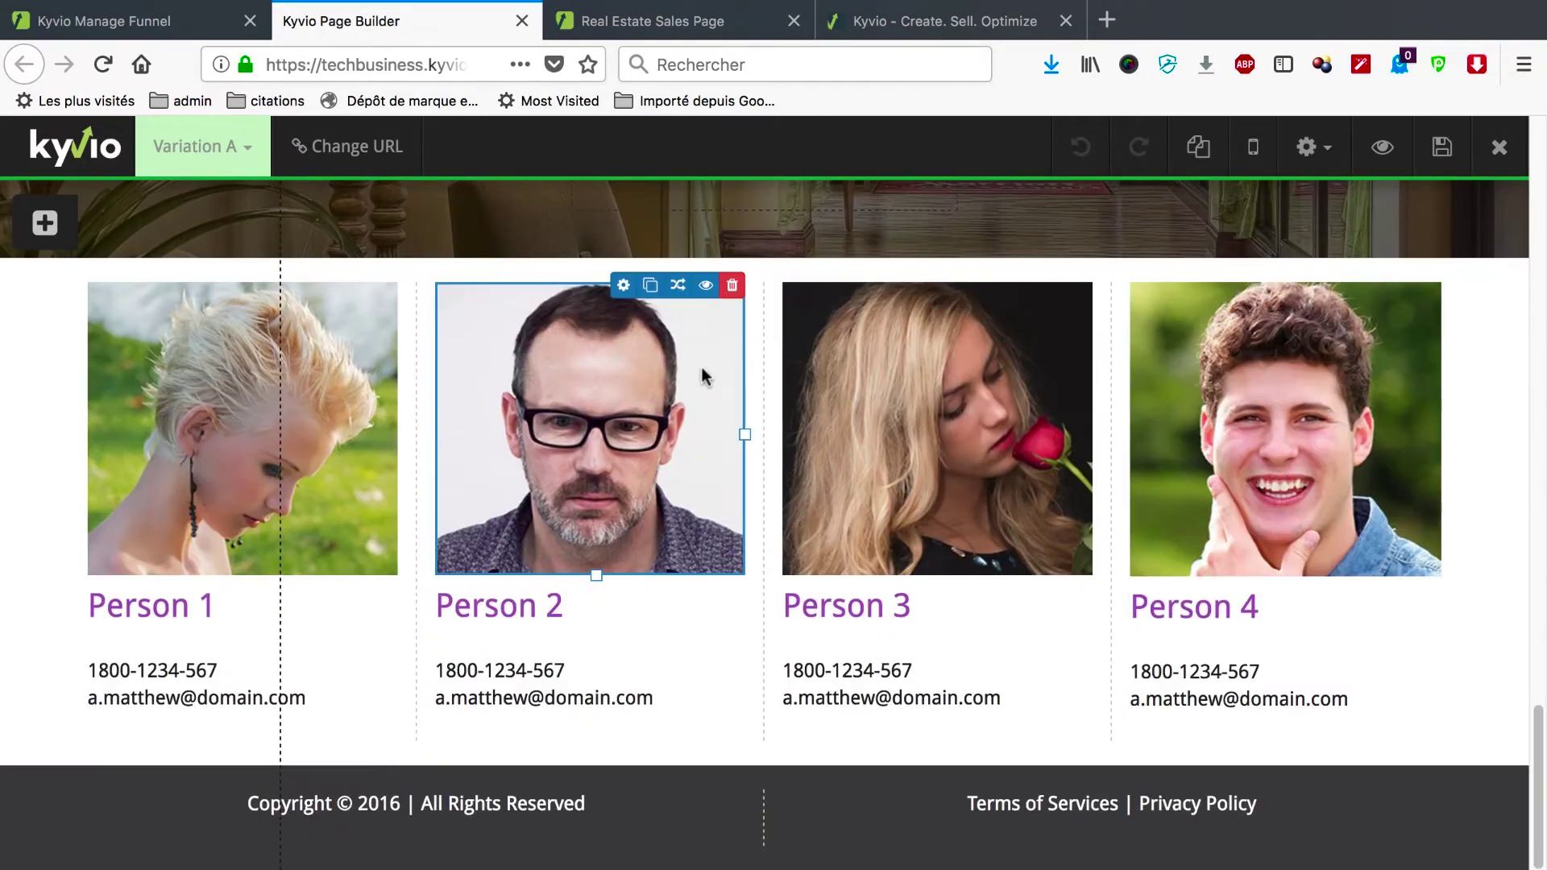
scroll(702, 368, "up", 8)
scroll(702, 369, "up", 17)
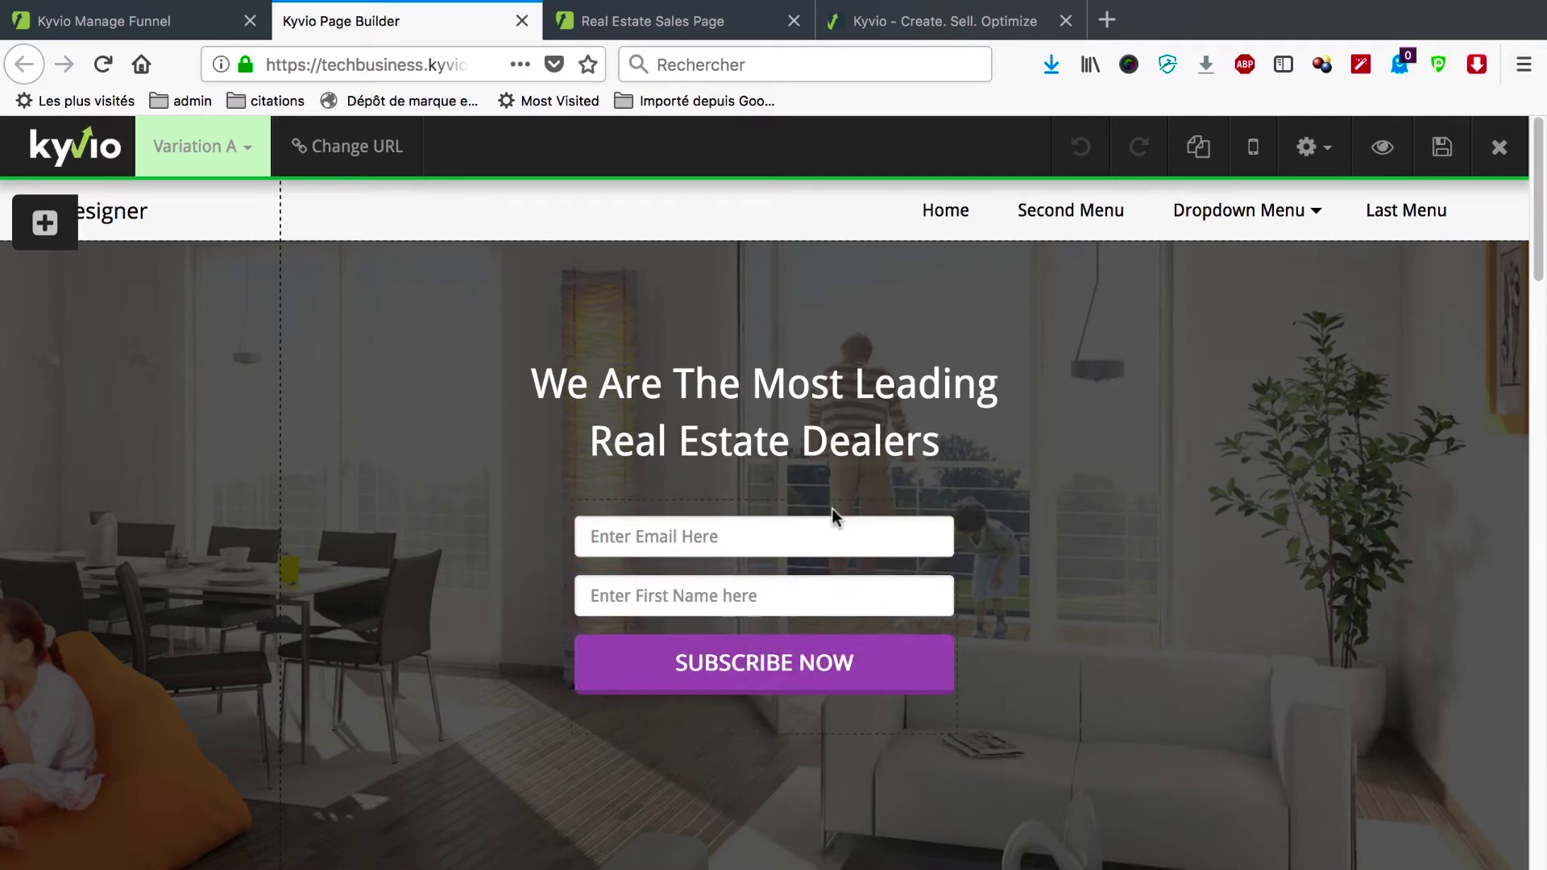
- Delete the e-mail and first name subscription form beneath the "We Are The Most Leading Real Estate Dealers" headline
mouse_move(861, 508)
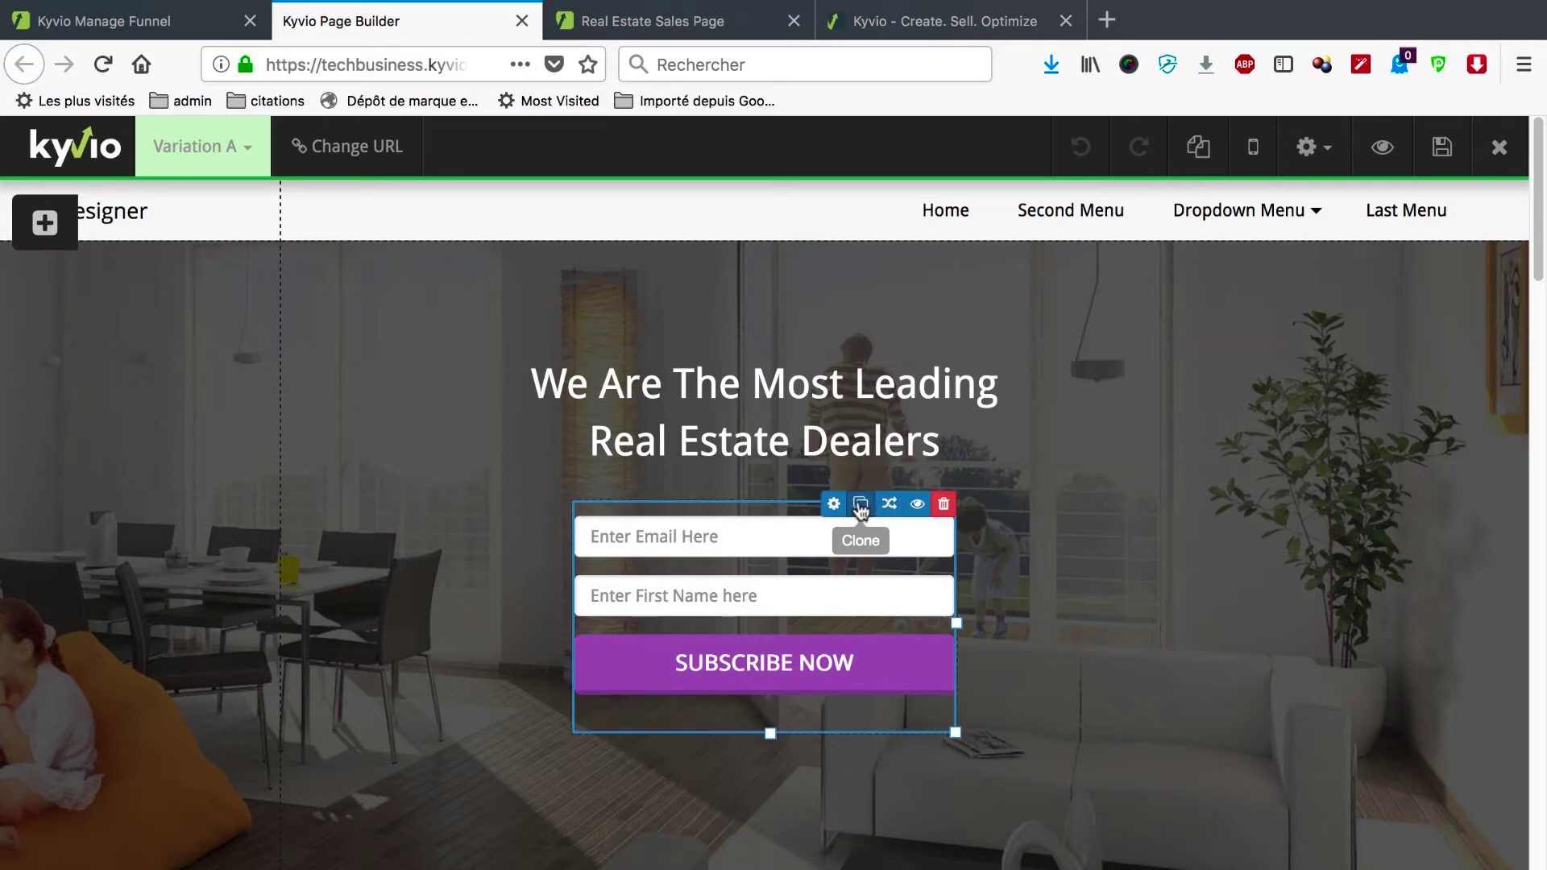
left_click(944, 504)
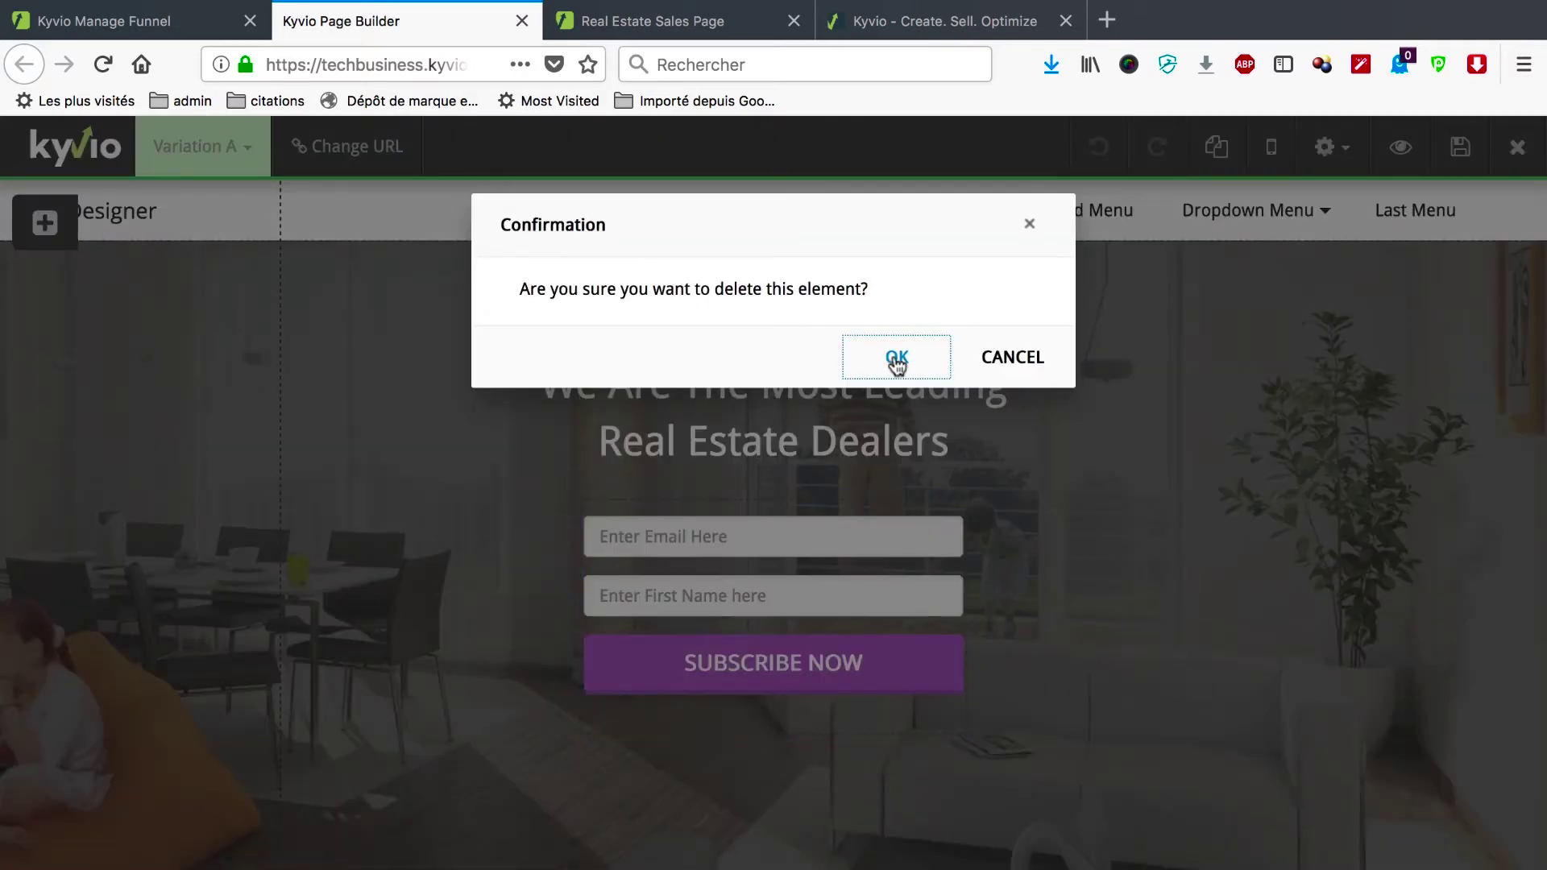
left_click(893, 357)
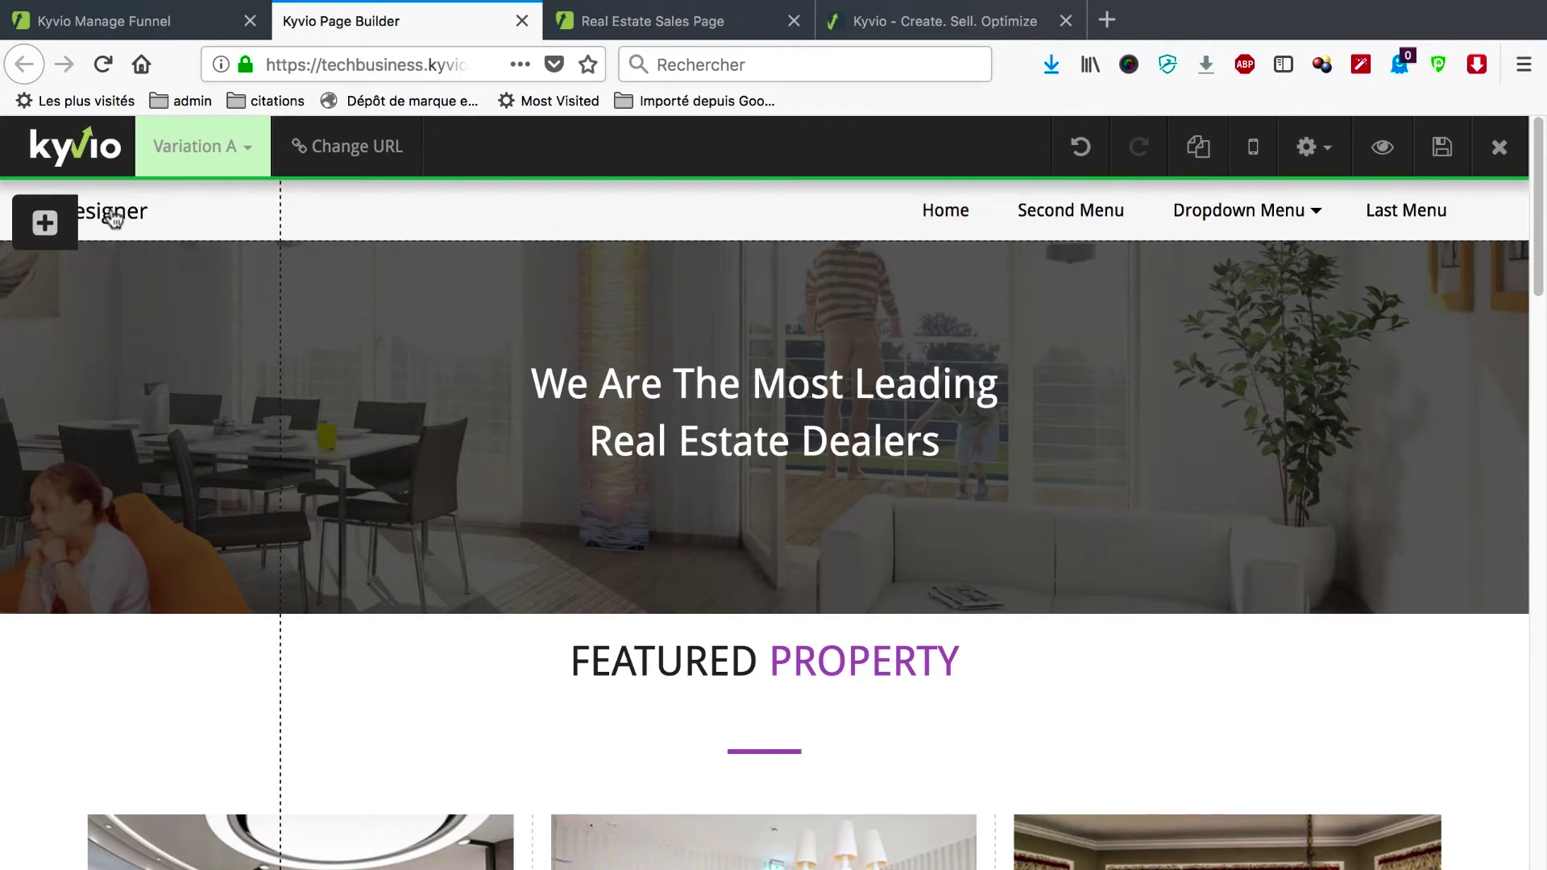
- Set the header logo to use custom text reading "Tech Business Coach"
left_click(1311, 148)
left_click(1222, 232)
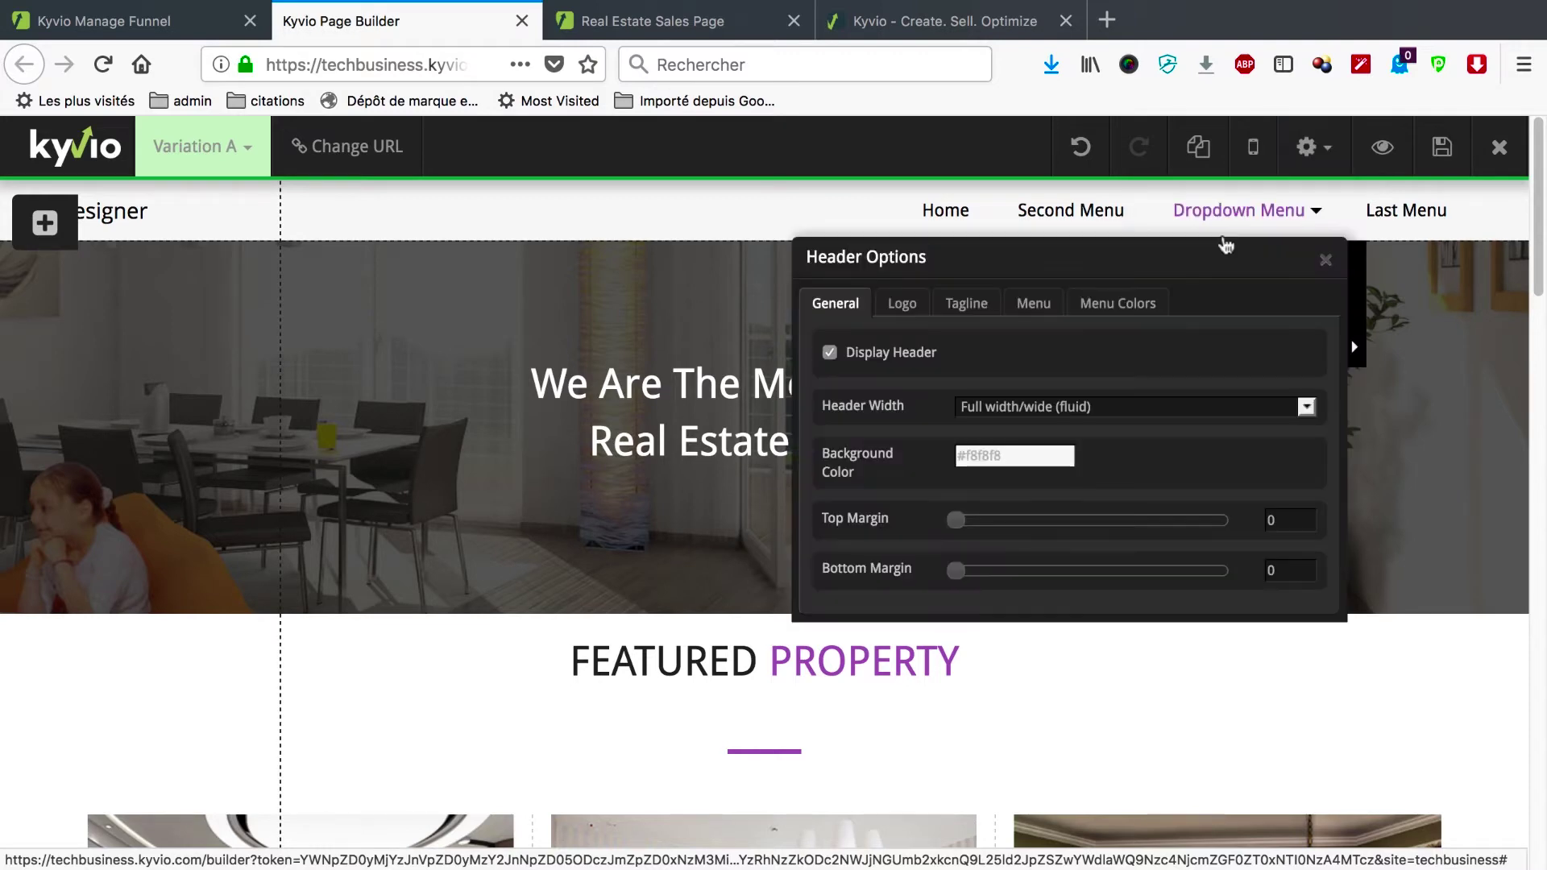
left_click(901, 303)
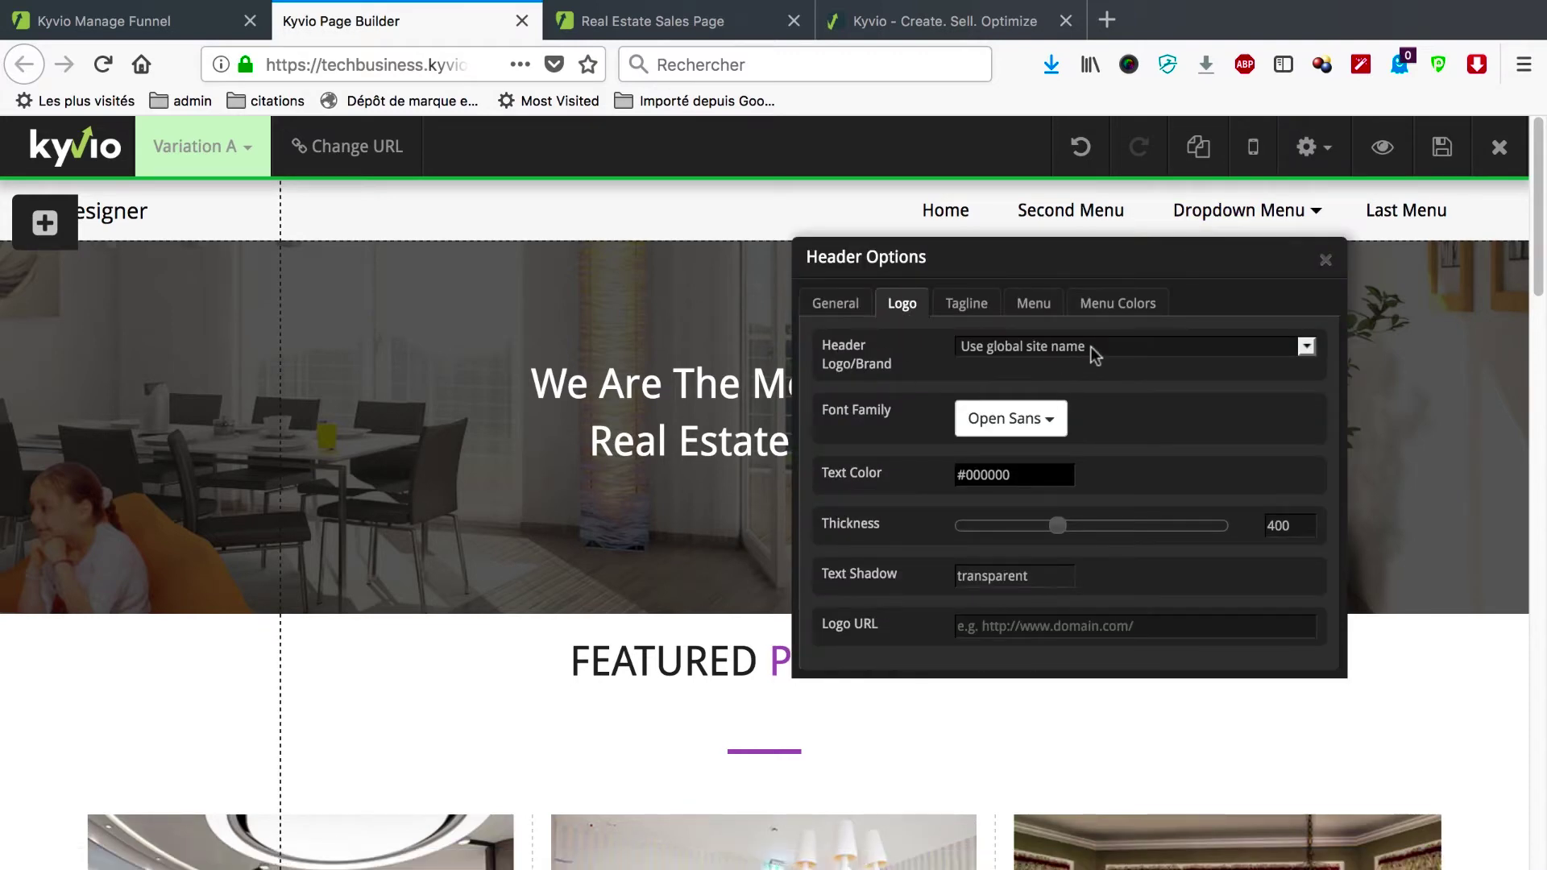
left_click(1091, 346)
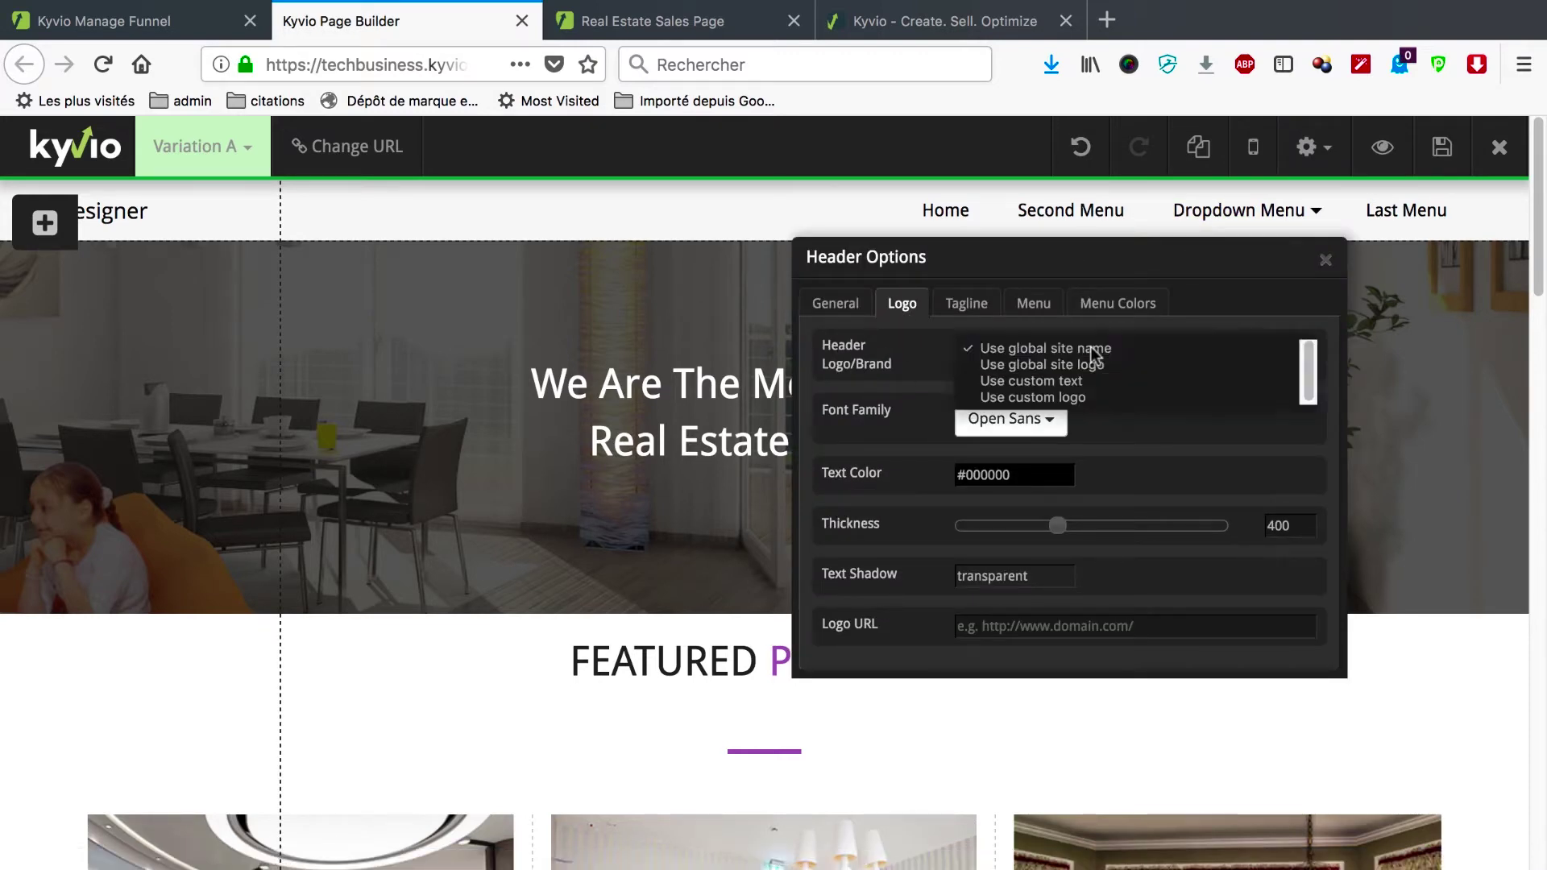
left_click(1052, 379)
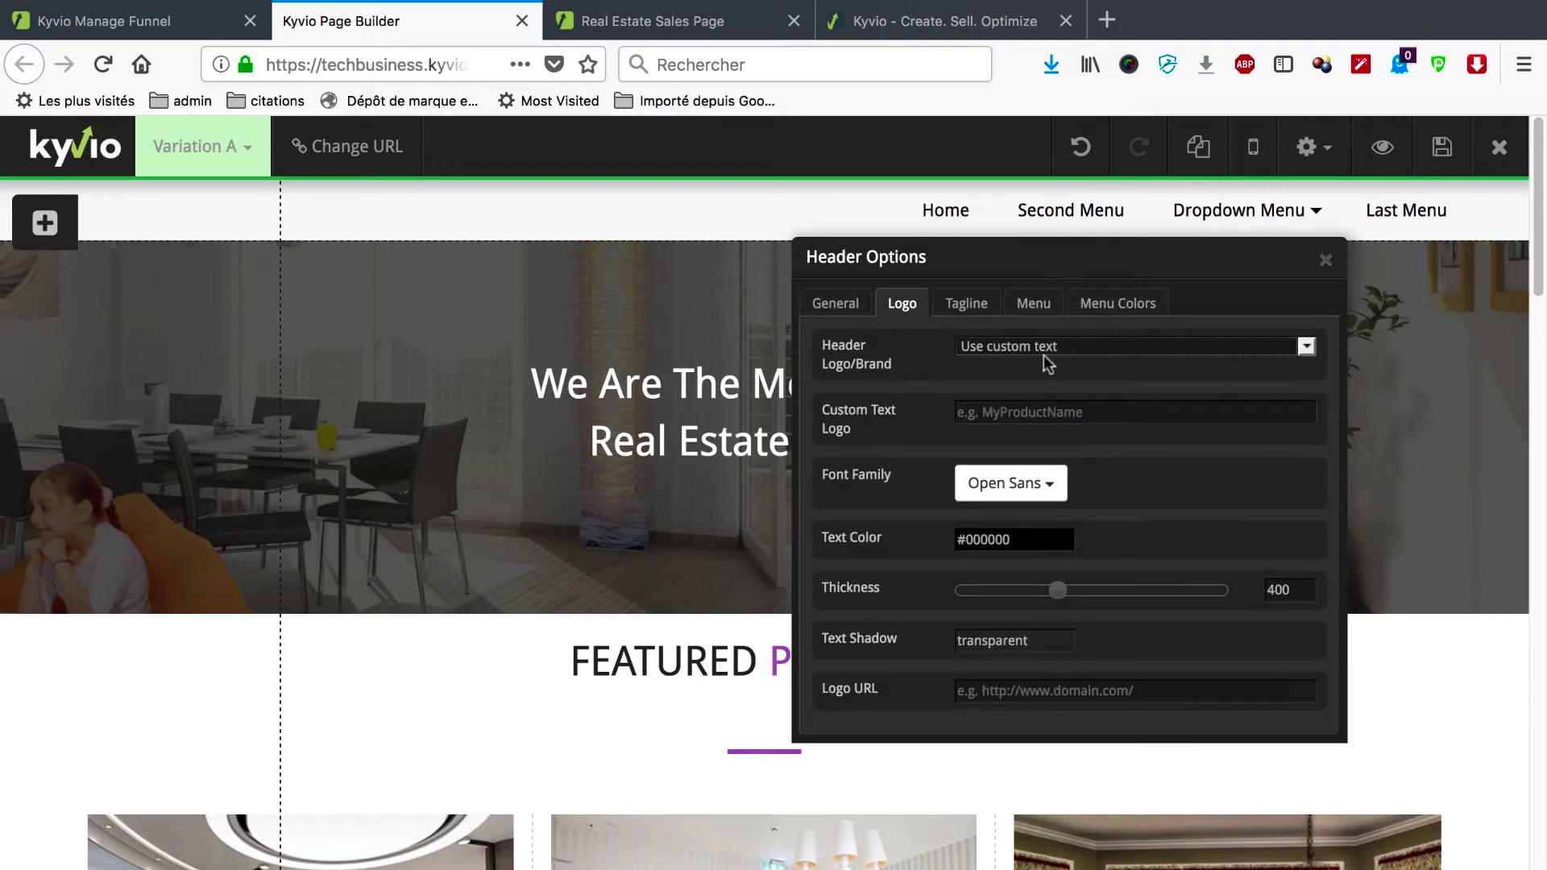
left_click(1009, 413)
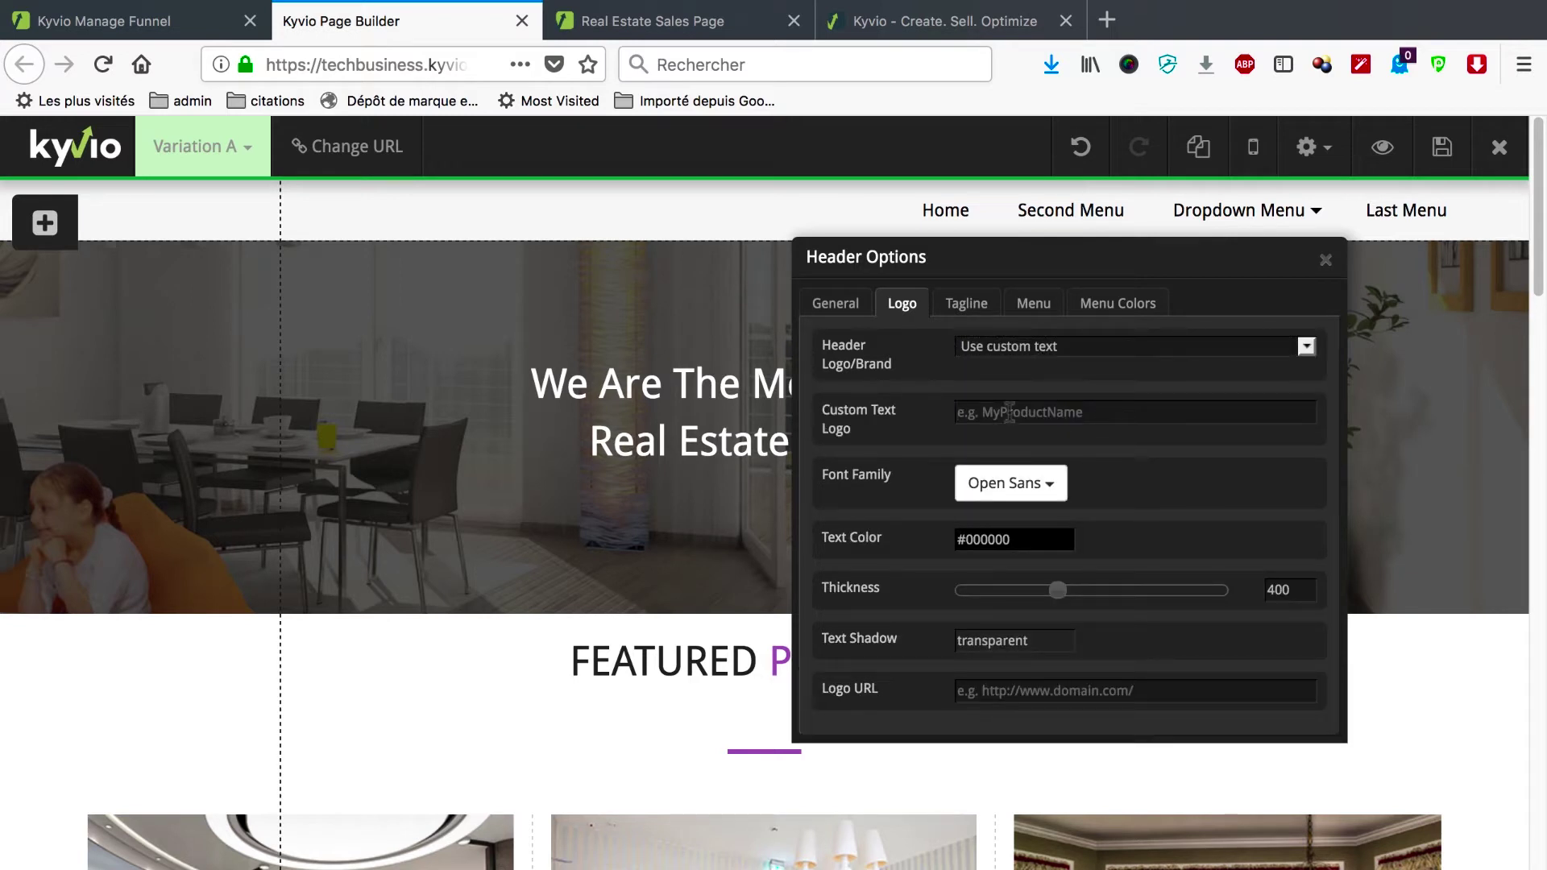
type("Tech Bus")
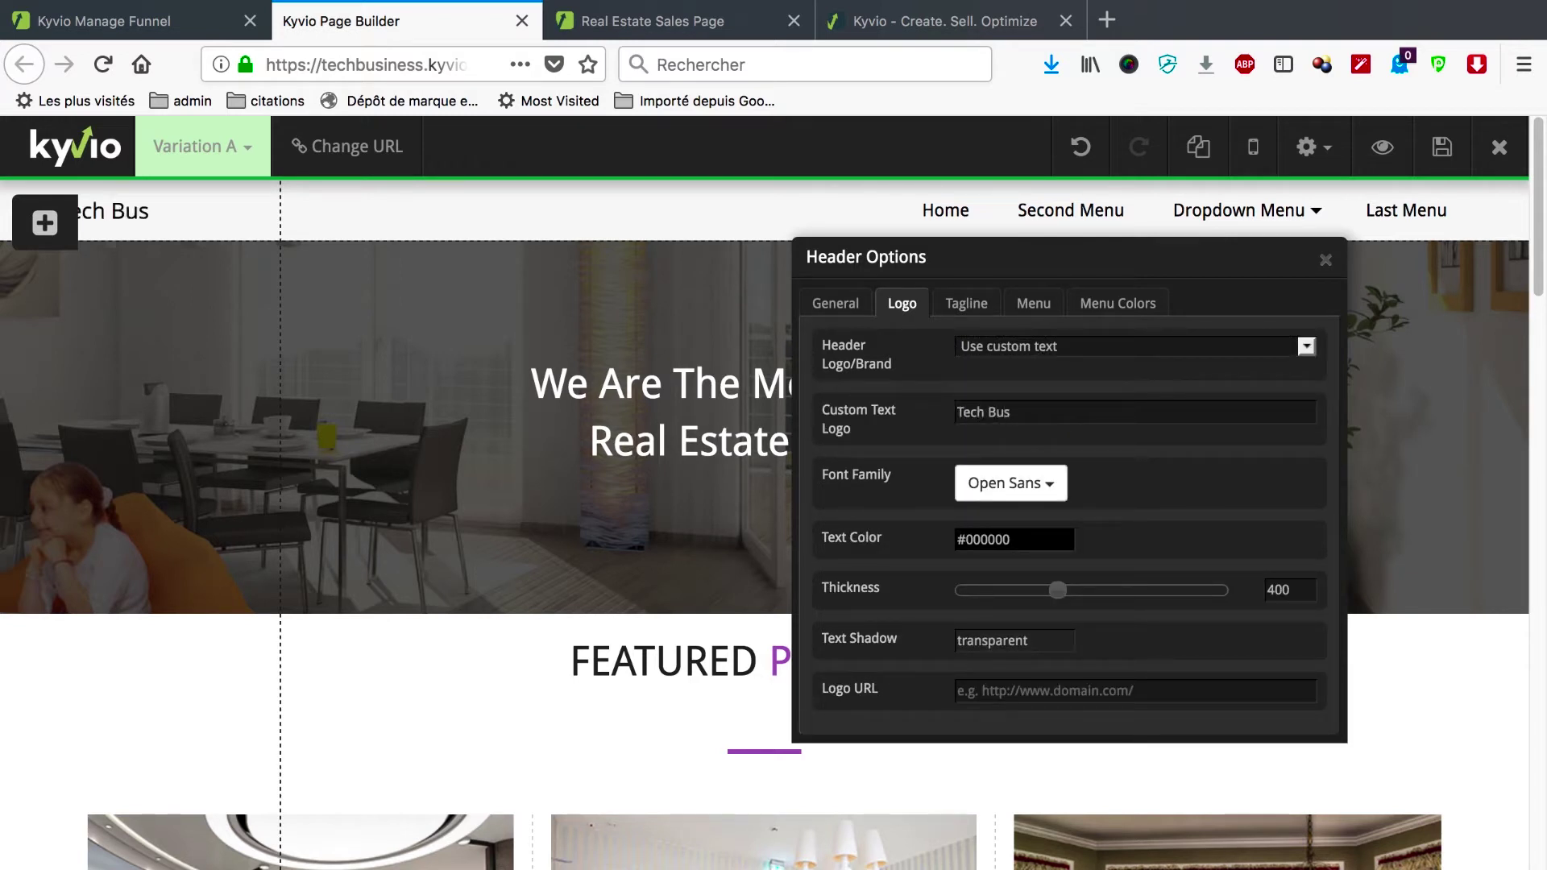
type("iness Coach")
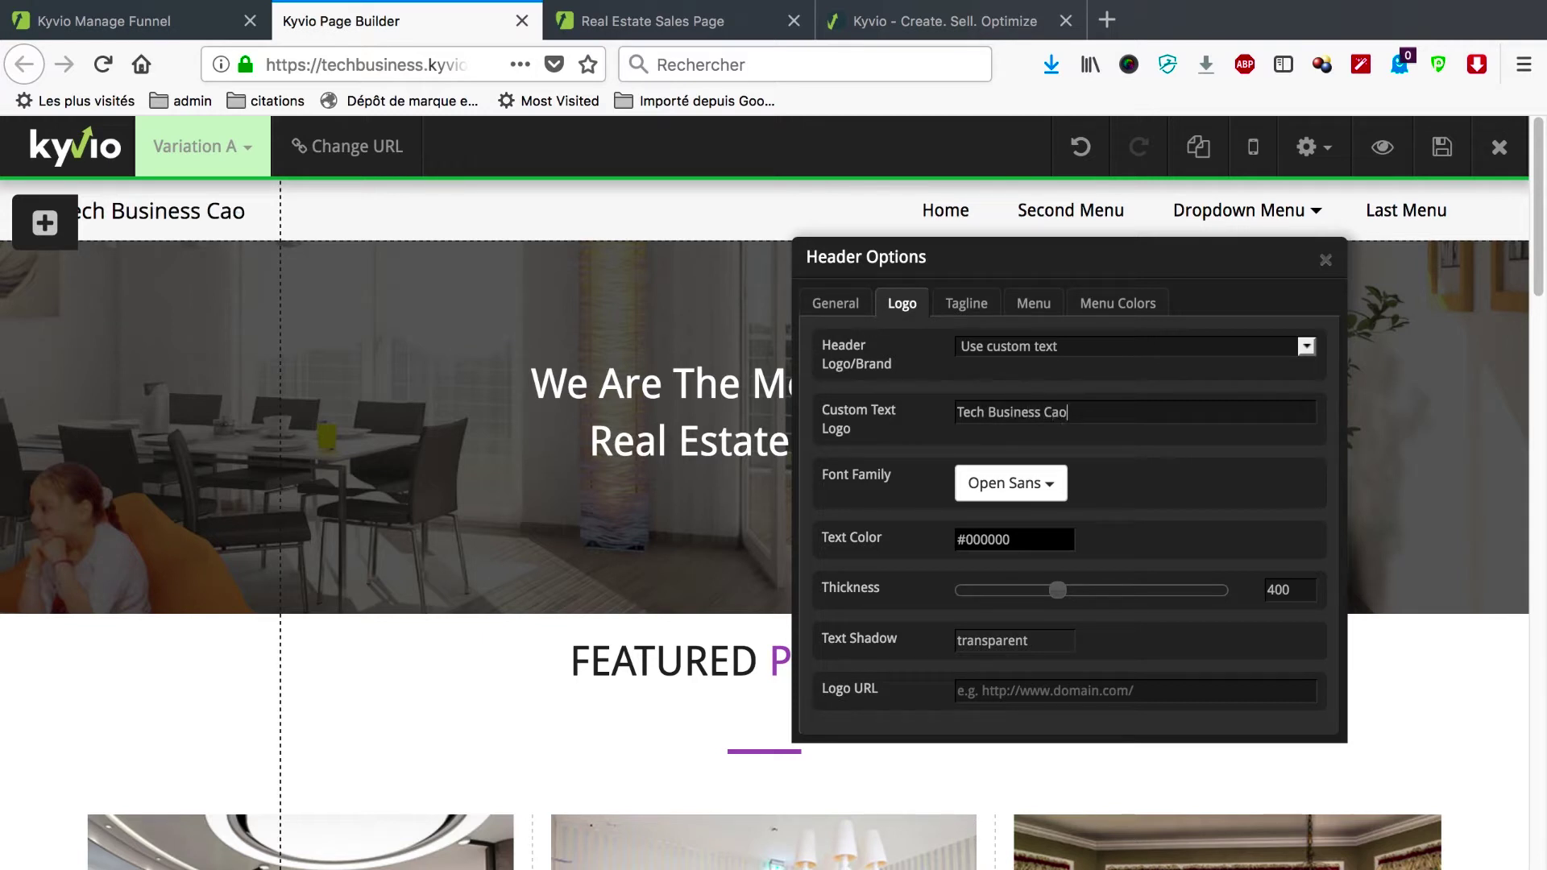
left_click(1326, 262)
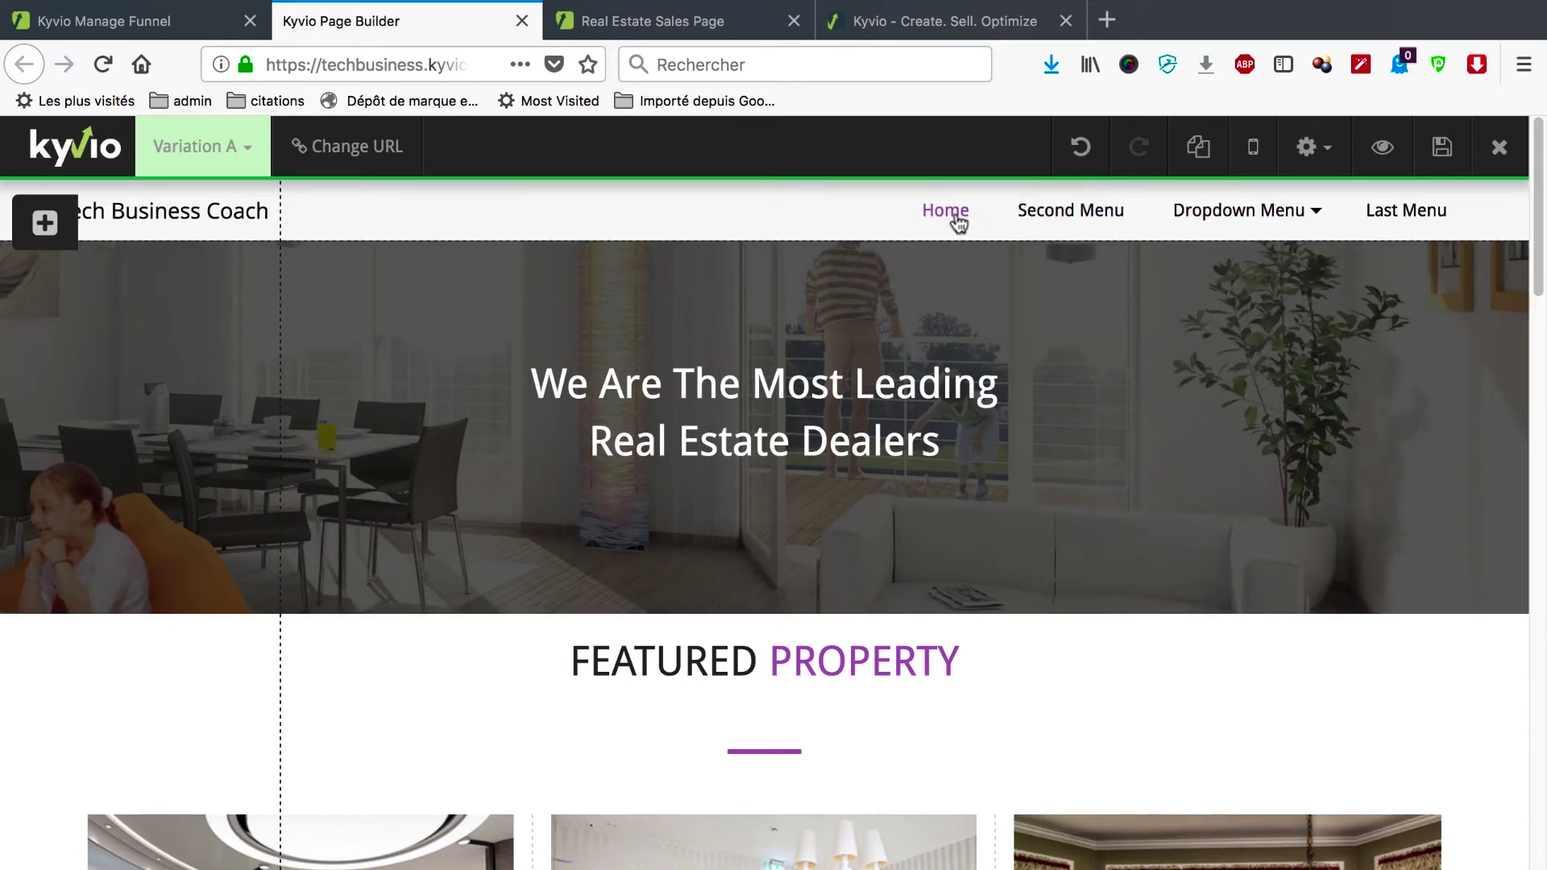
- Look over the header's menu settings and try displaying the tagline, turning it off again
mouse_move(1239, 218)
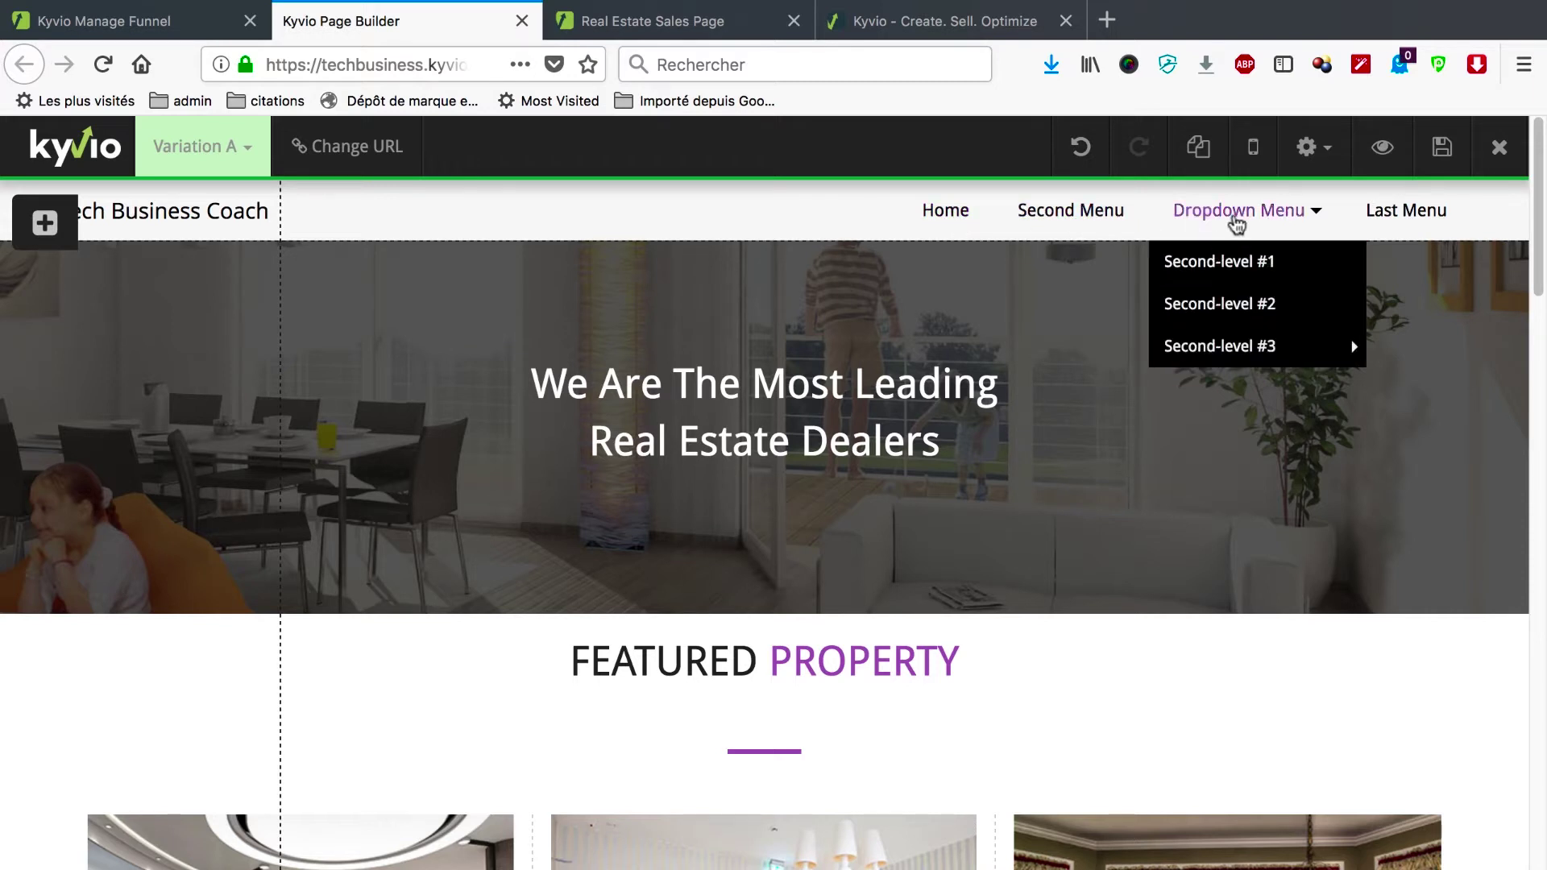
left_click(1327, 168)
left_click(1259, 231)
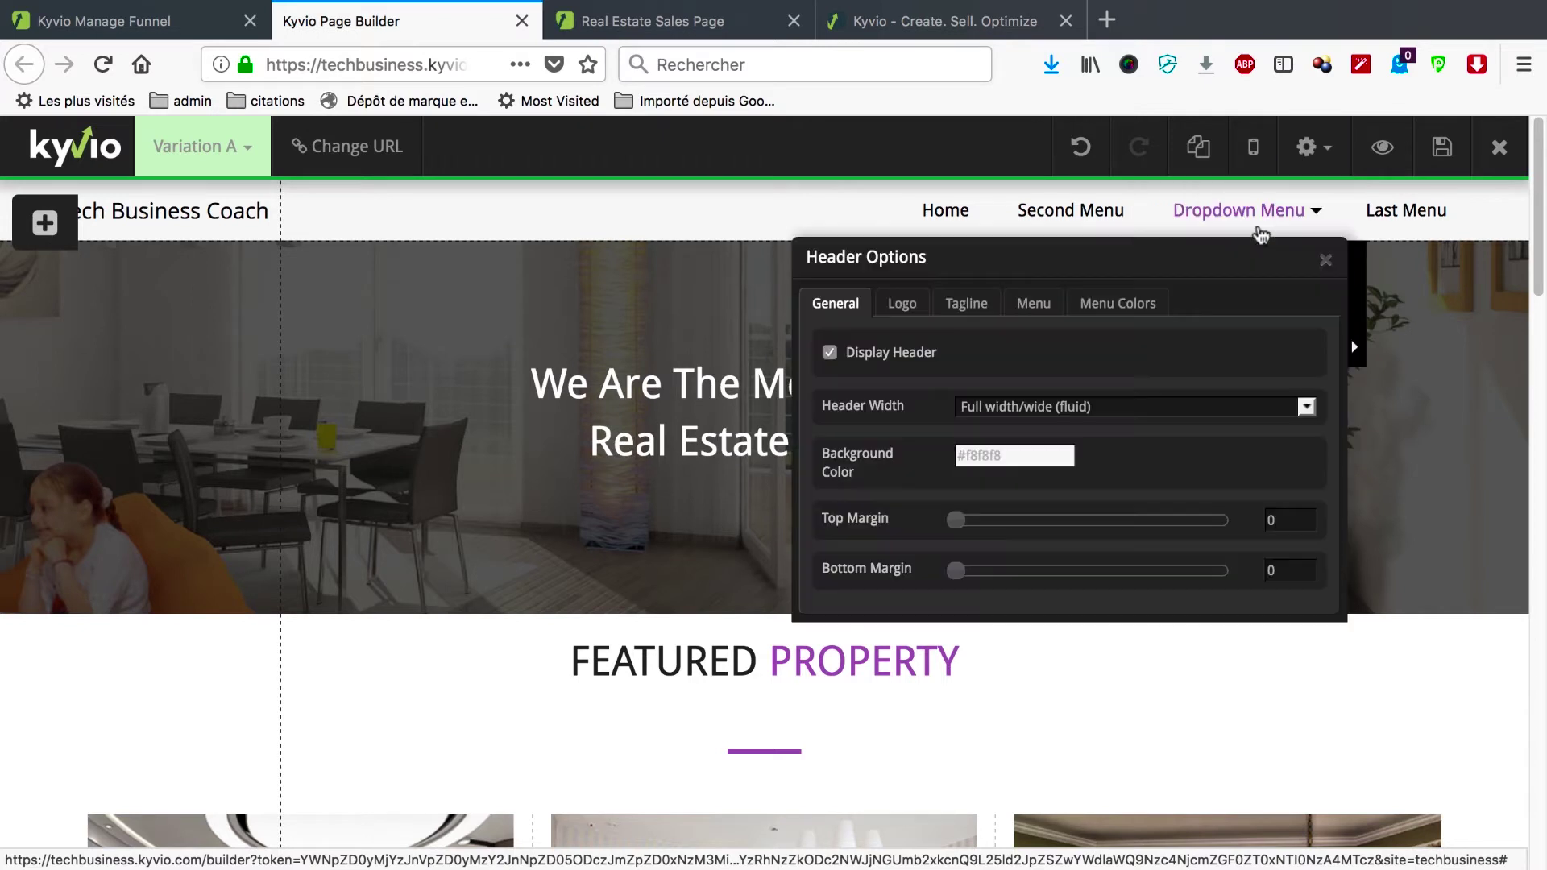
left_click(1034, 307)
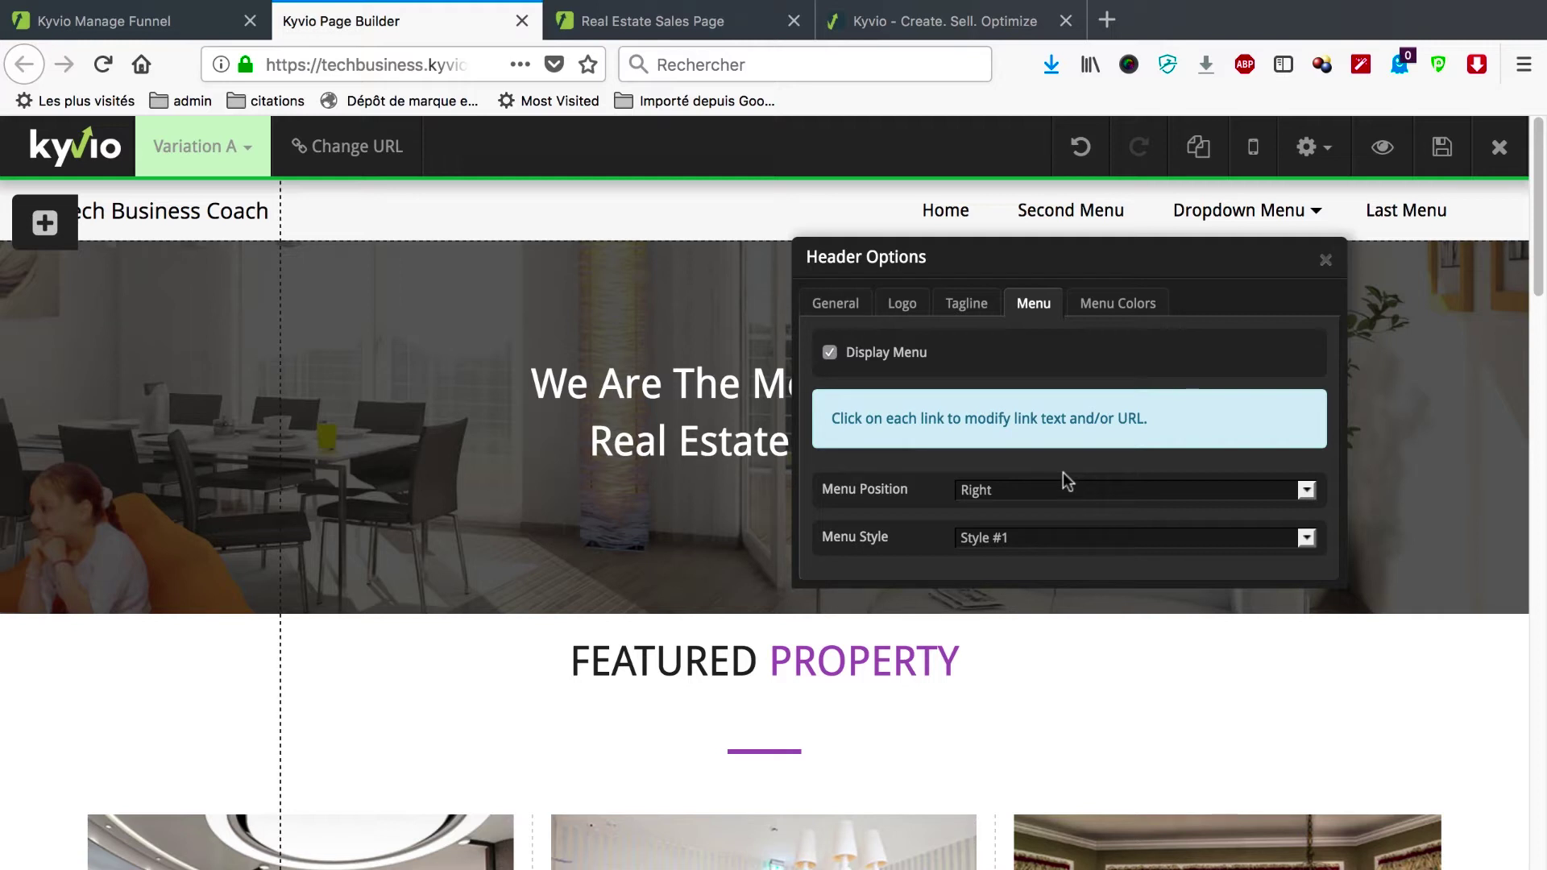
left_click(967, 304)
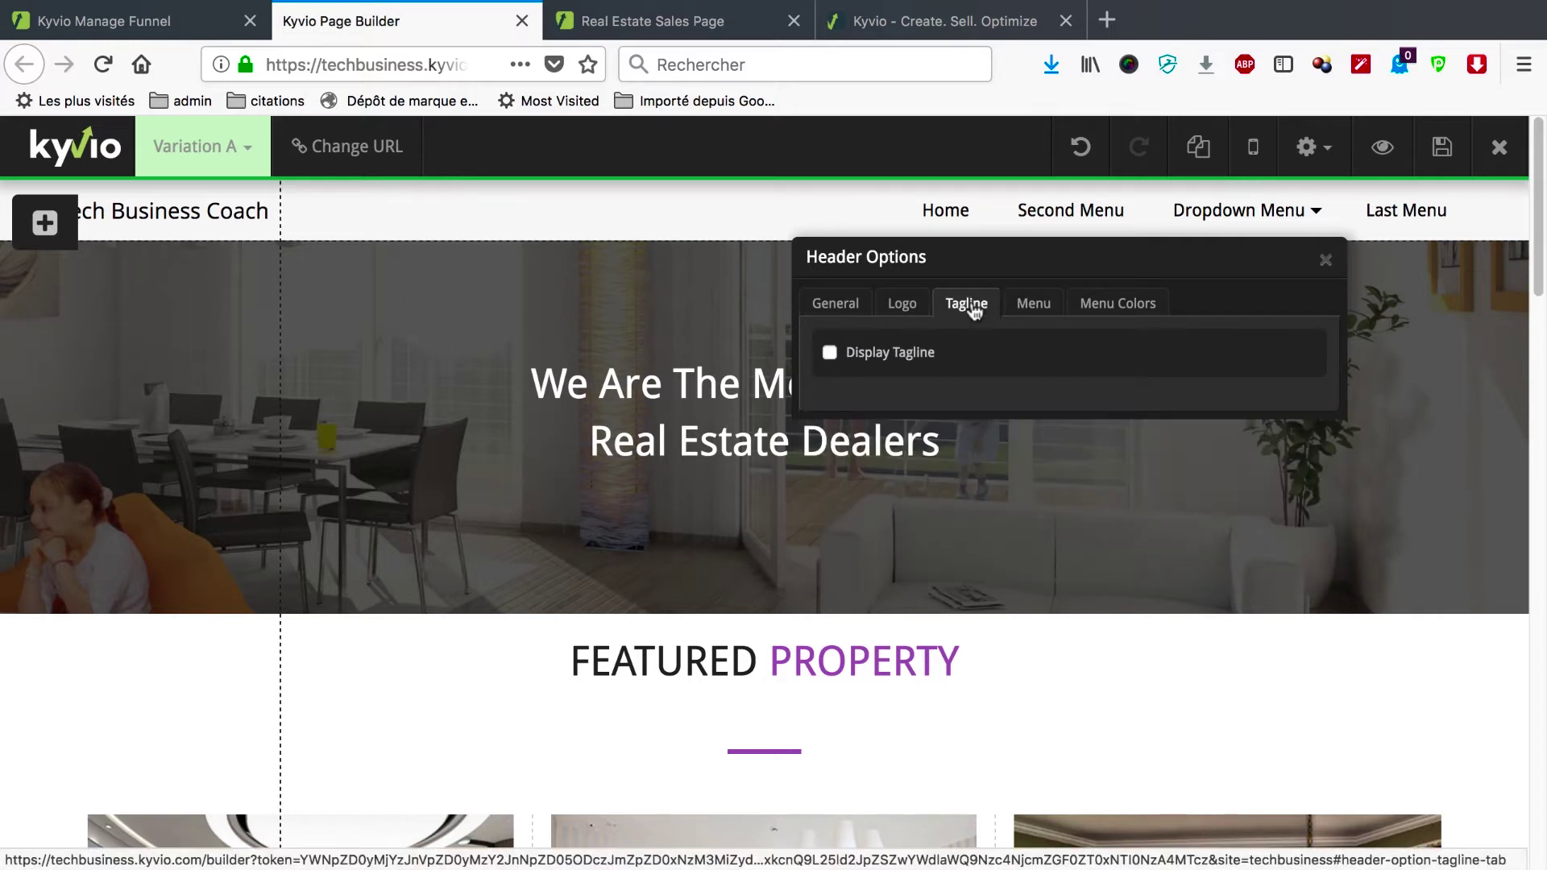
left_click(831, 353)
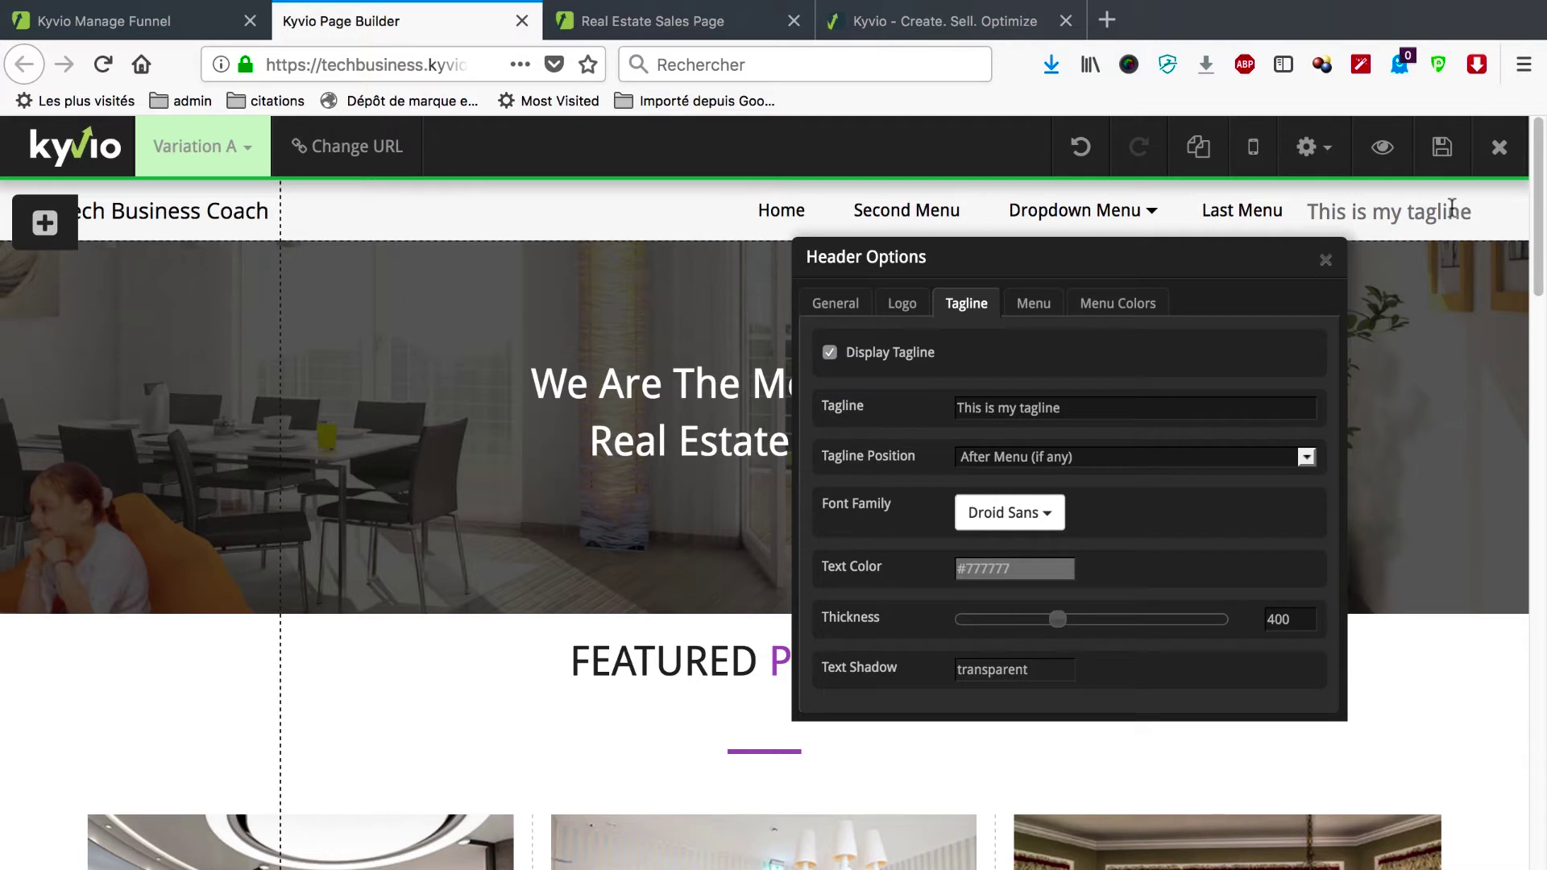
left_click(830, 352)
- Set the header's menu text hover color to green (#00ff00) and check the dropdown menu on the page
left_click(1110, 313)
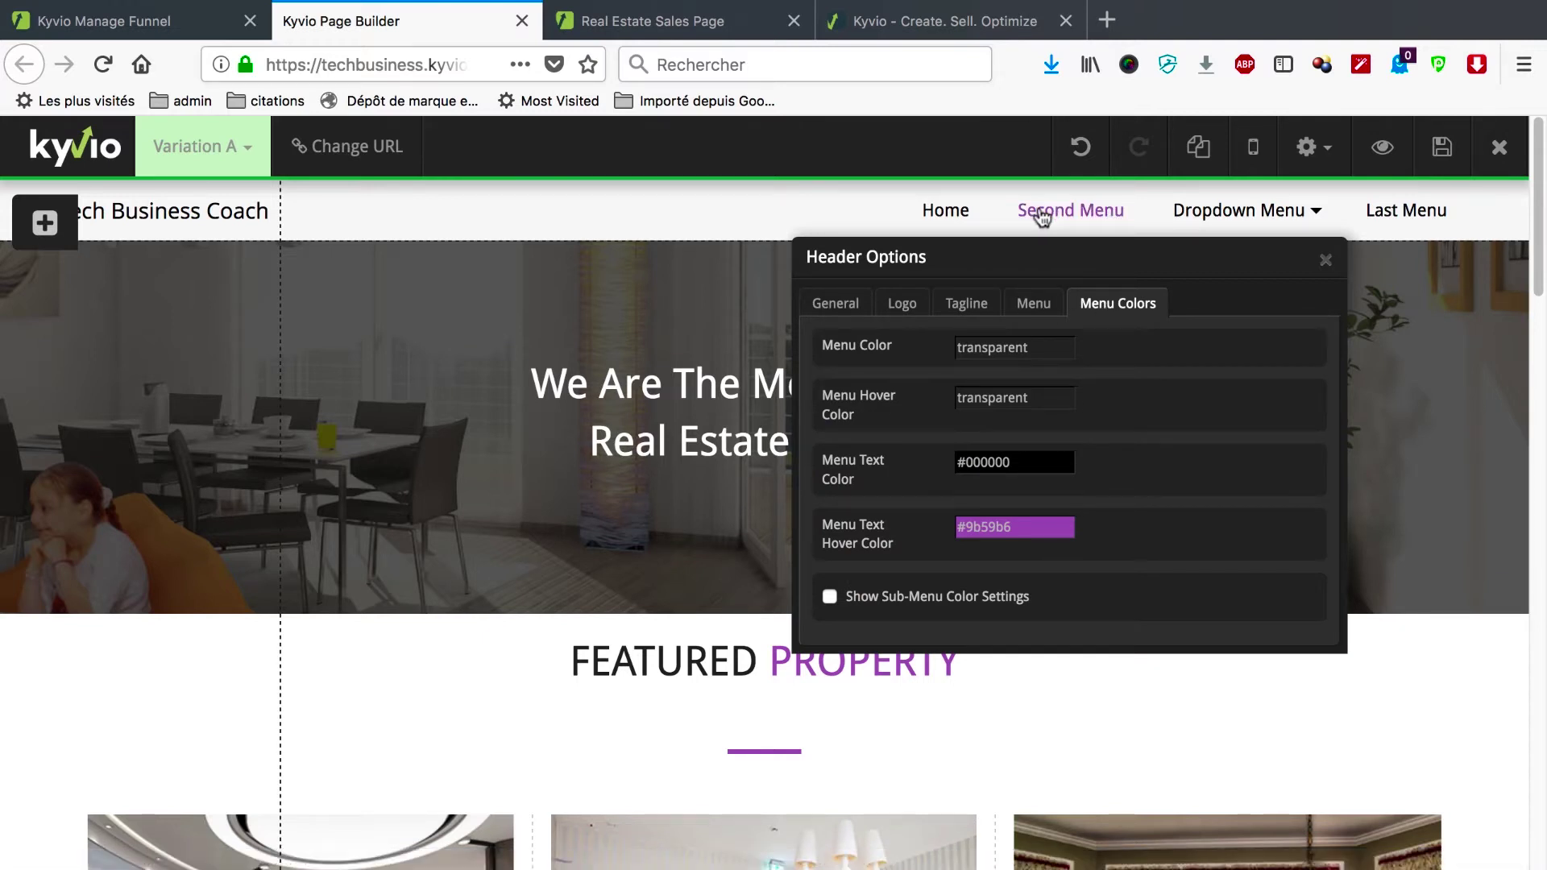
left_click(1023, 528)
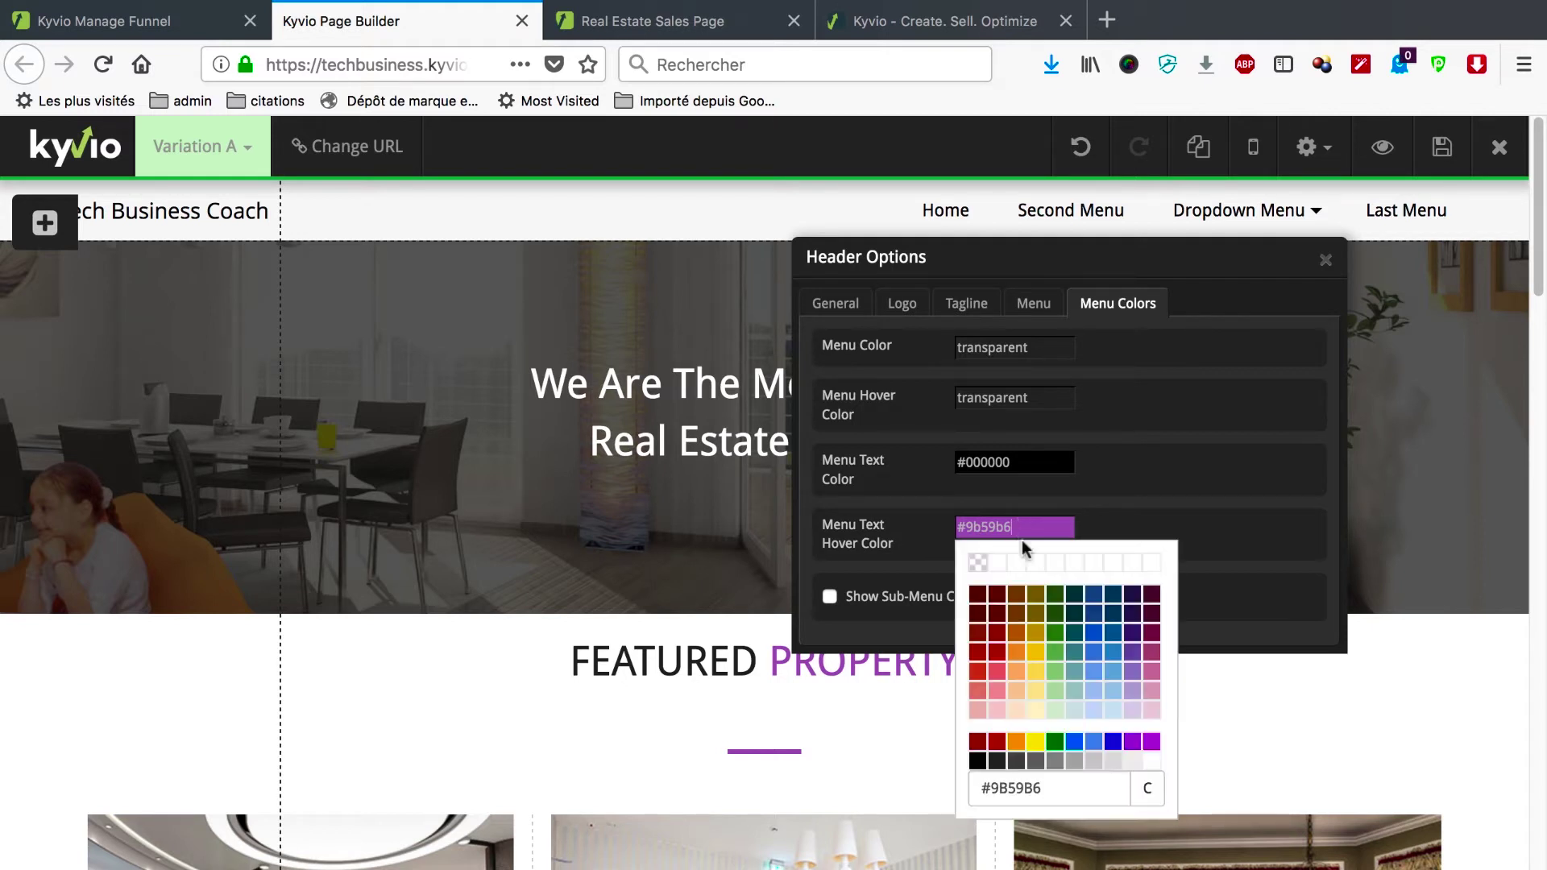
left_click(1046, 739)
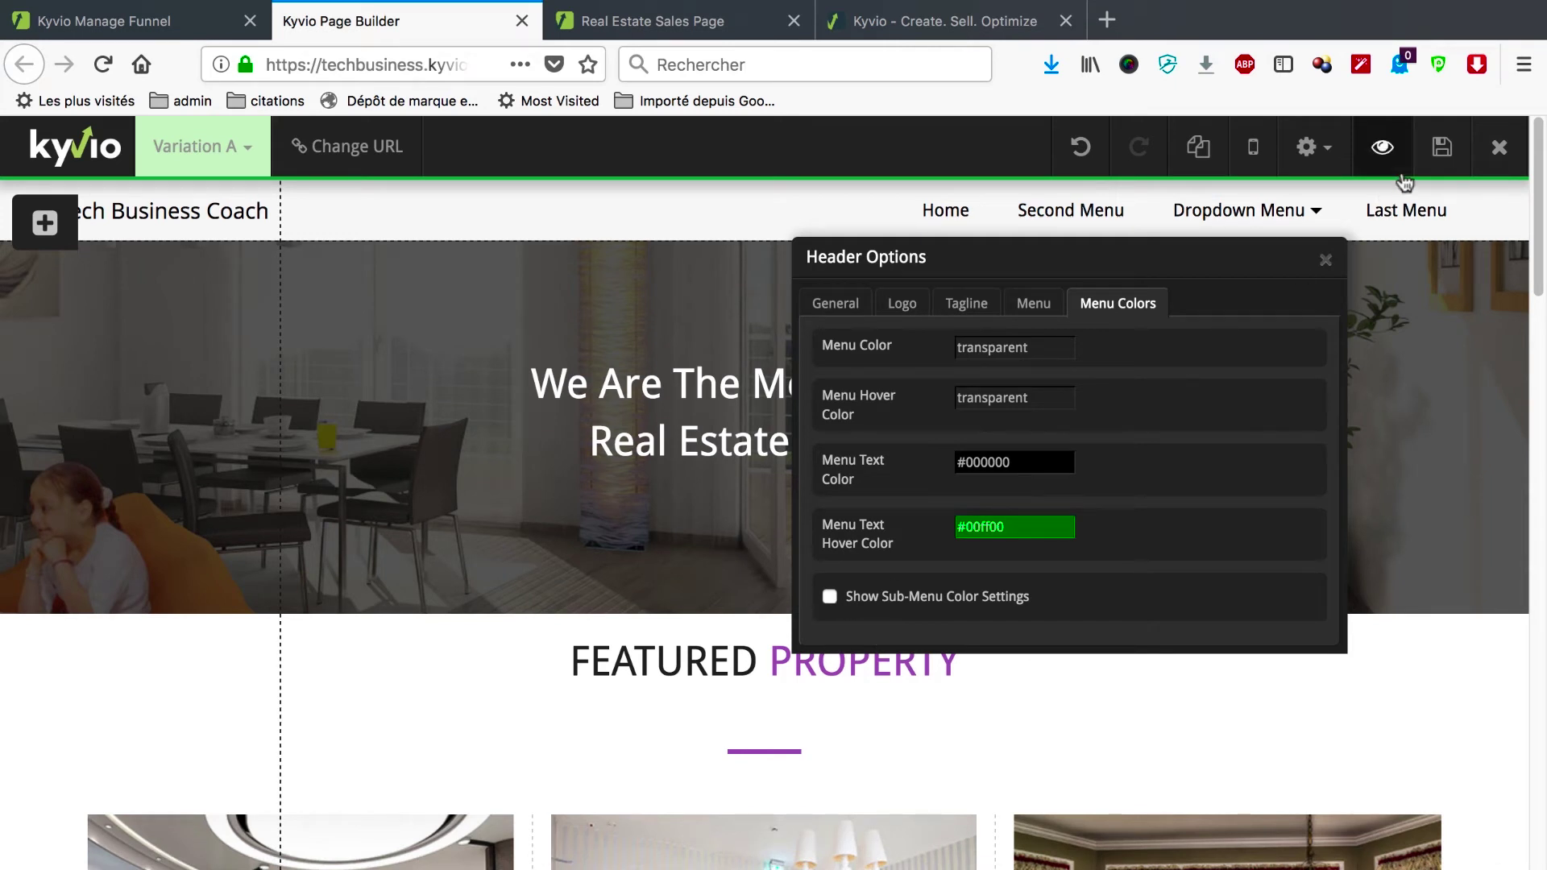
left_click(1325, 259)
mouse_move(1321, 216)
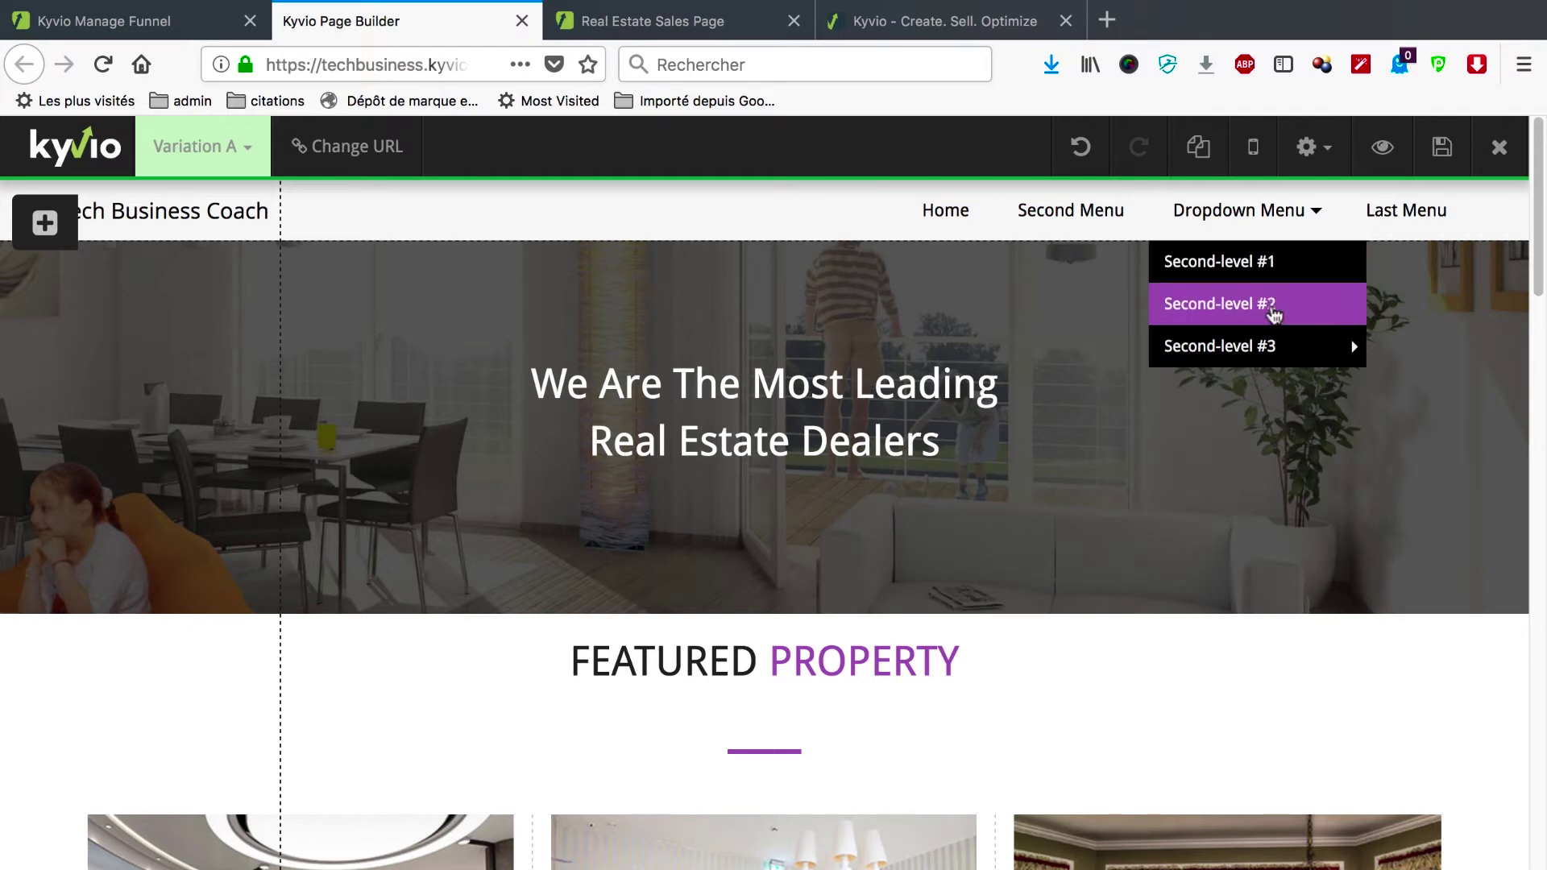
mouse_move(1290, 369)
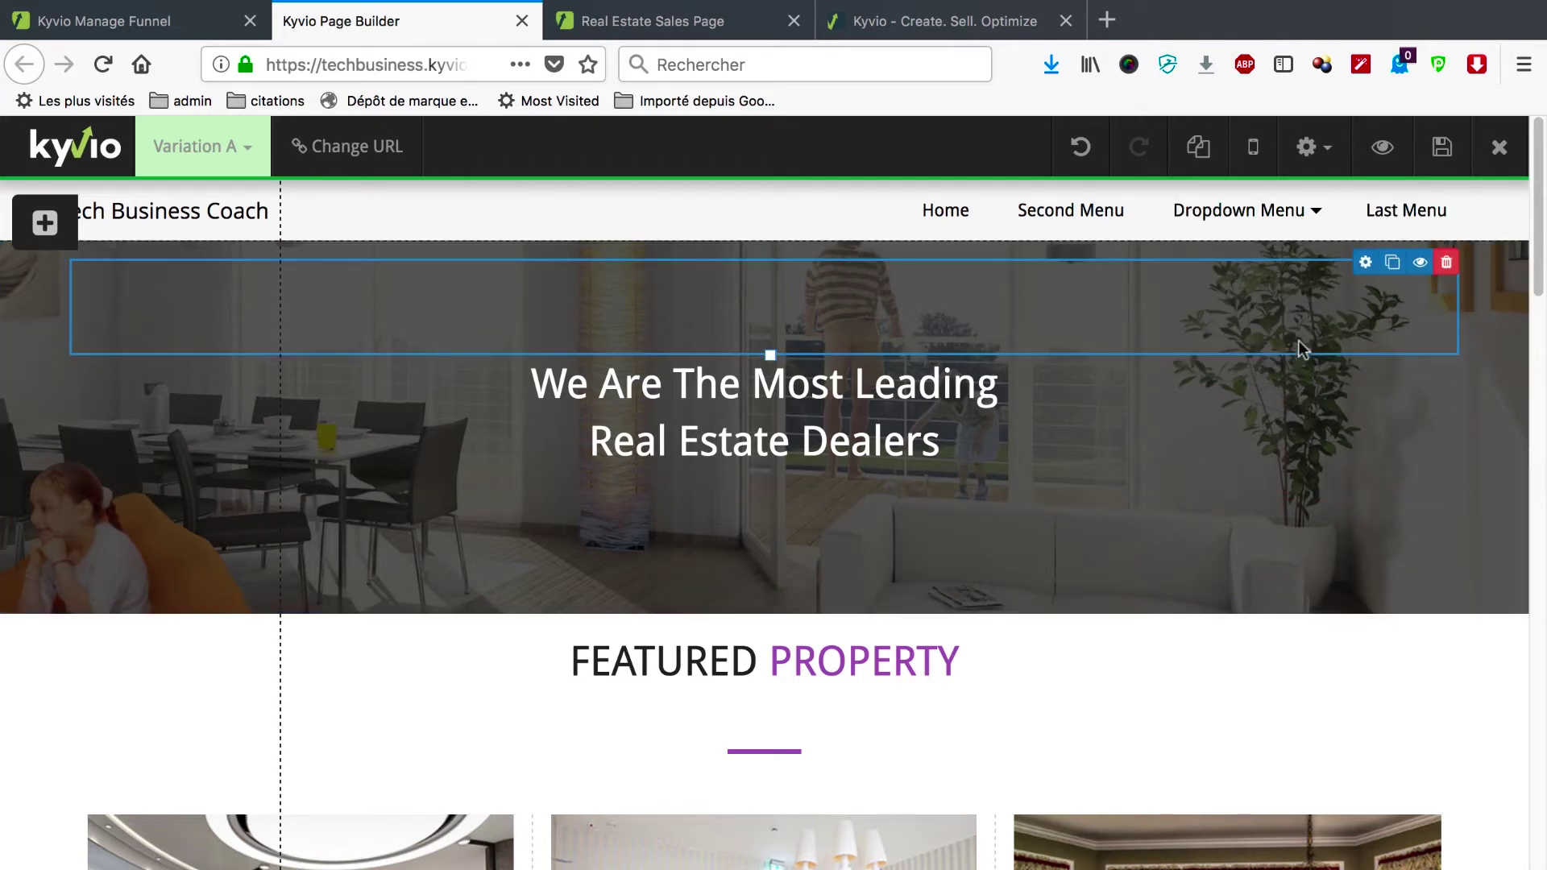
left_click(958, 214)
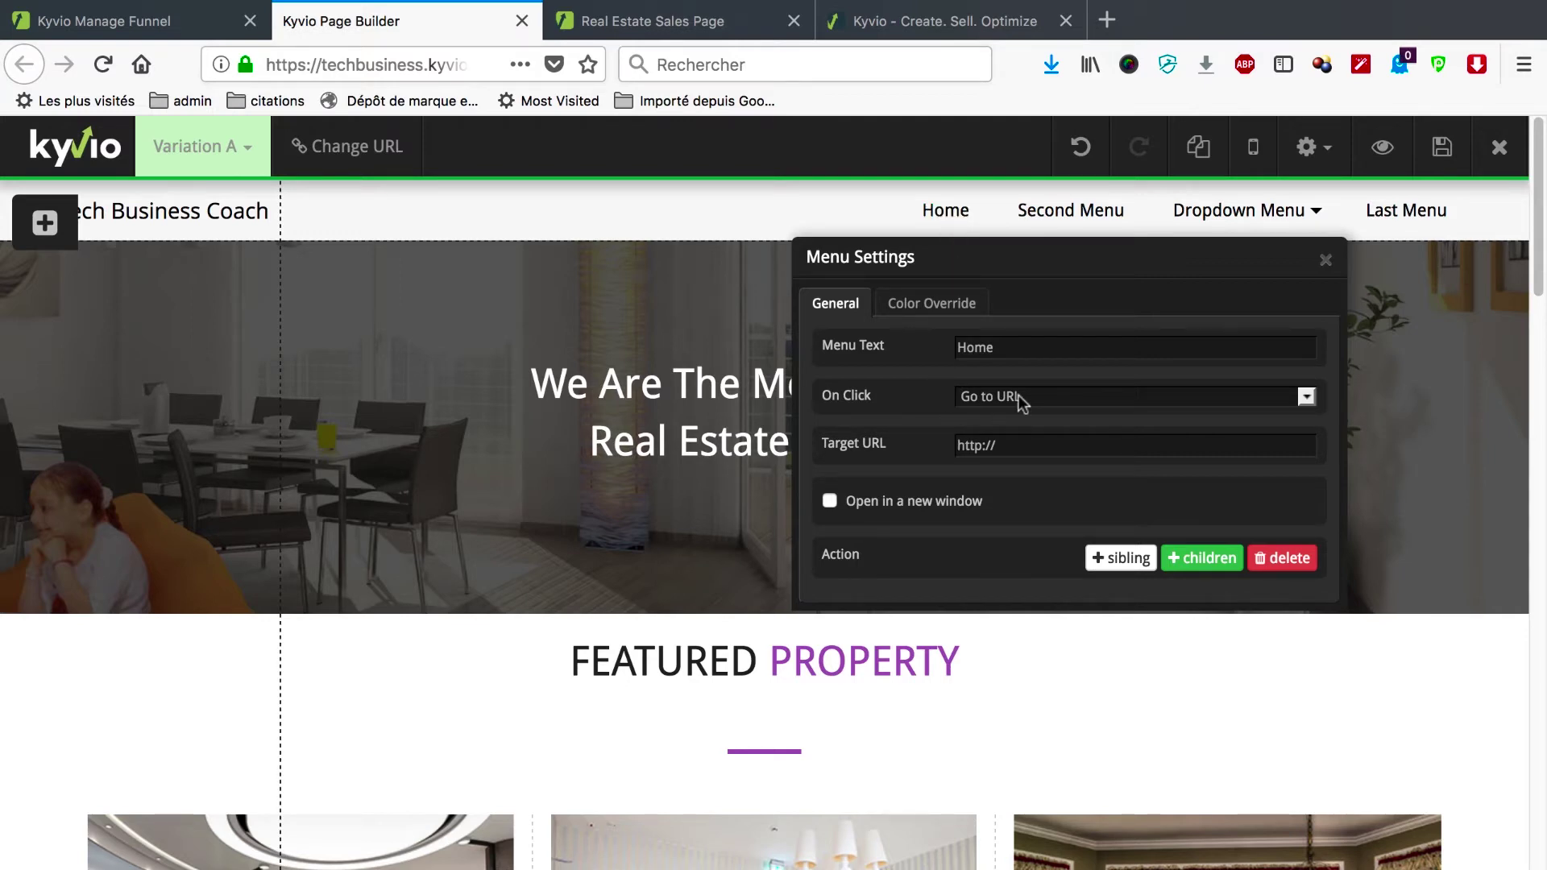
left_click(690, 18)
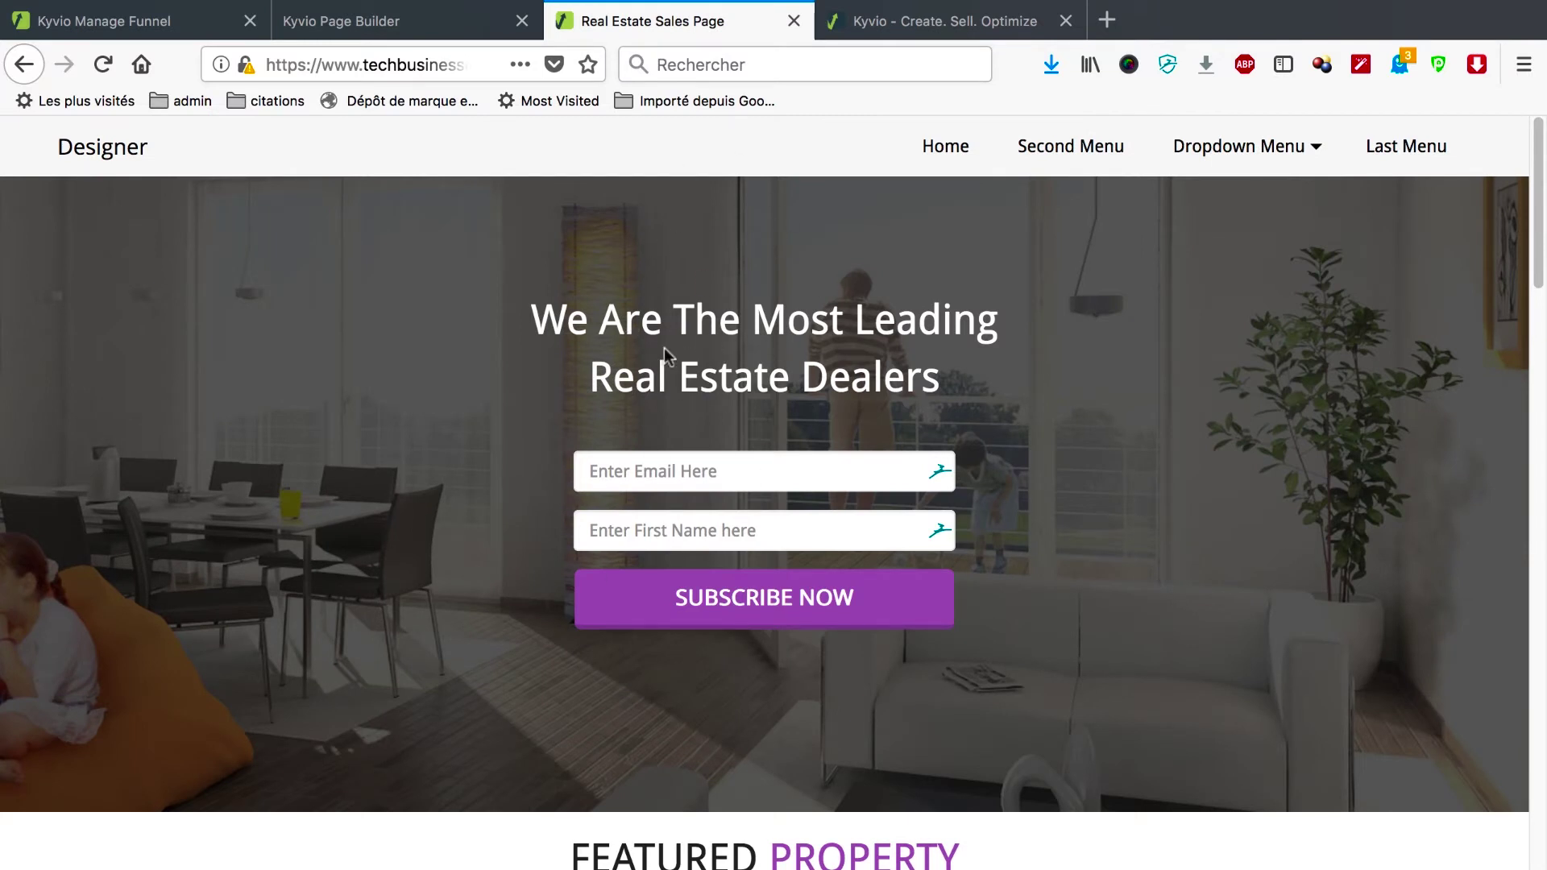
left_click(394, 56)
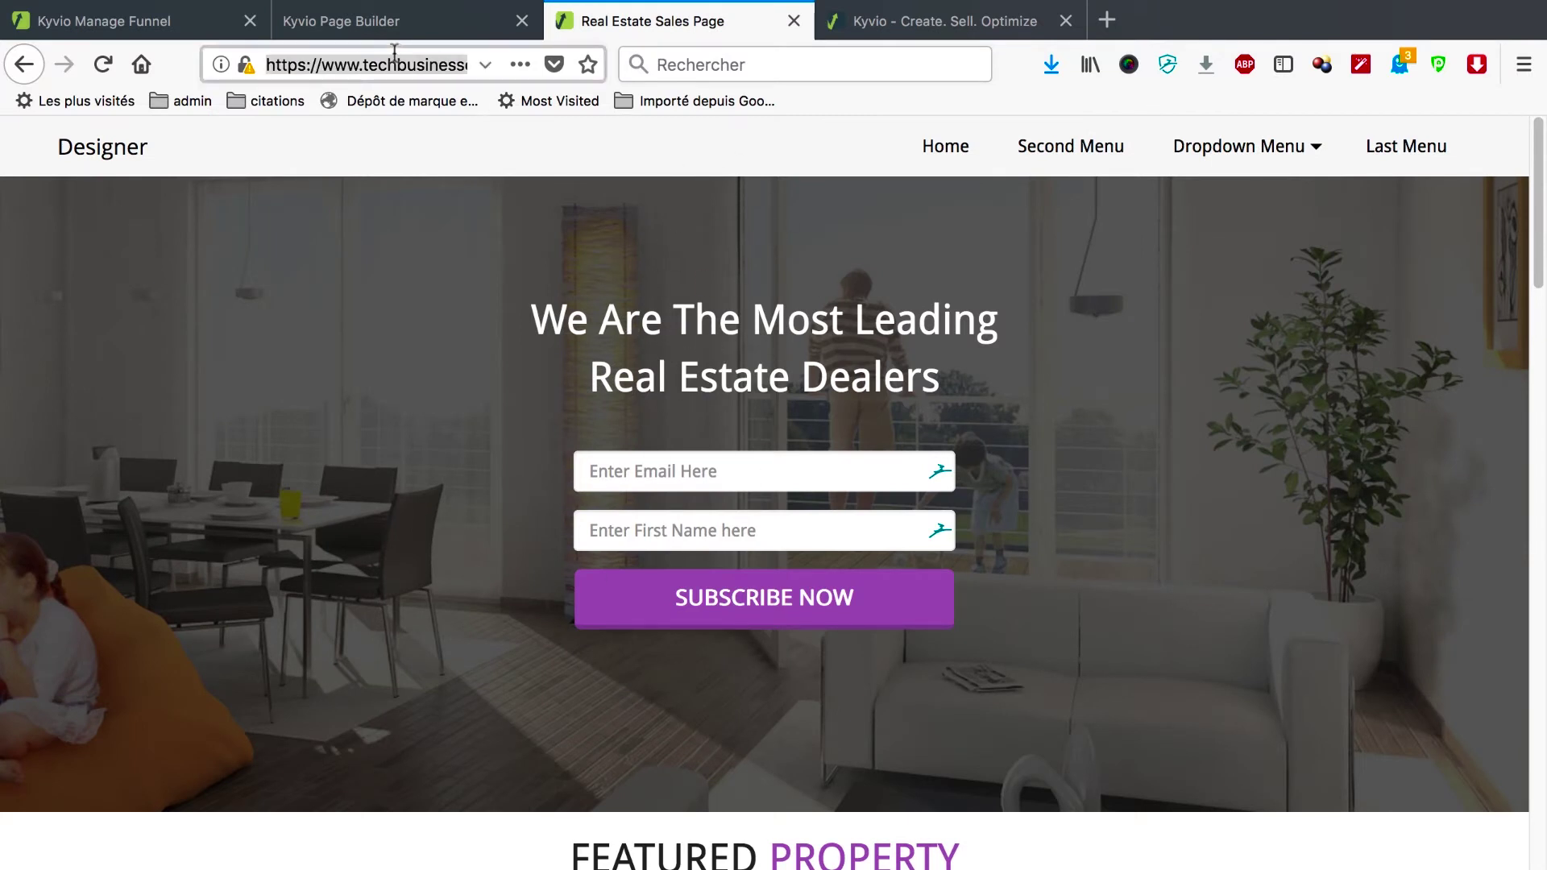
left_click(334, 16)
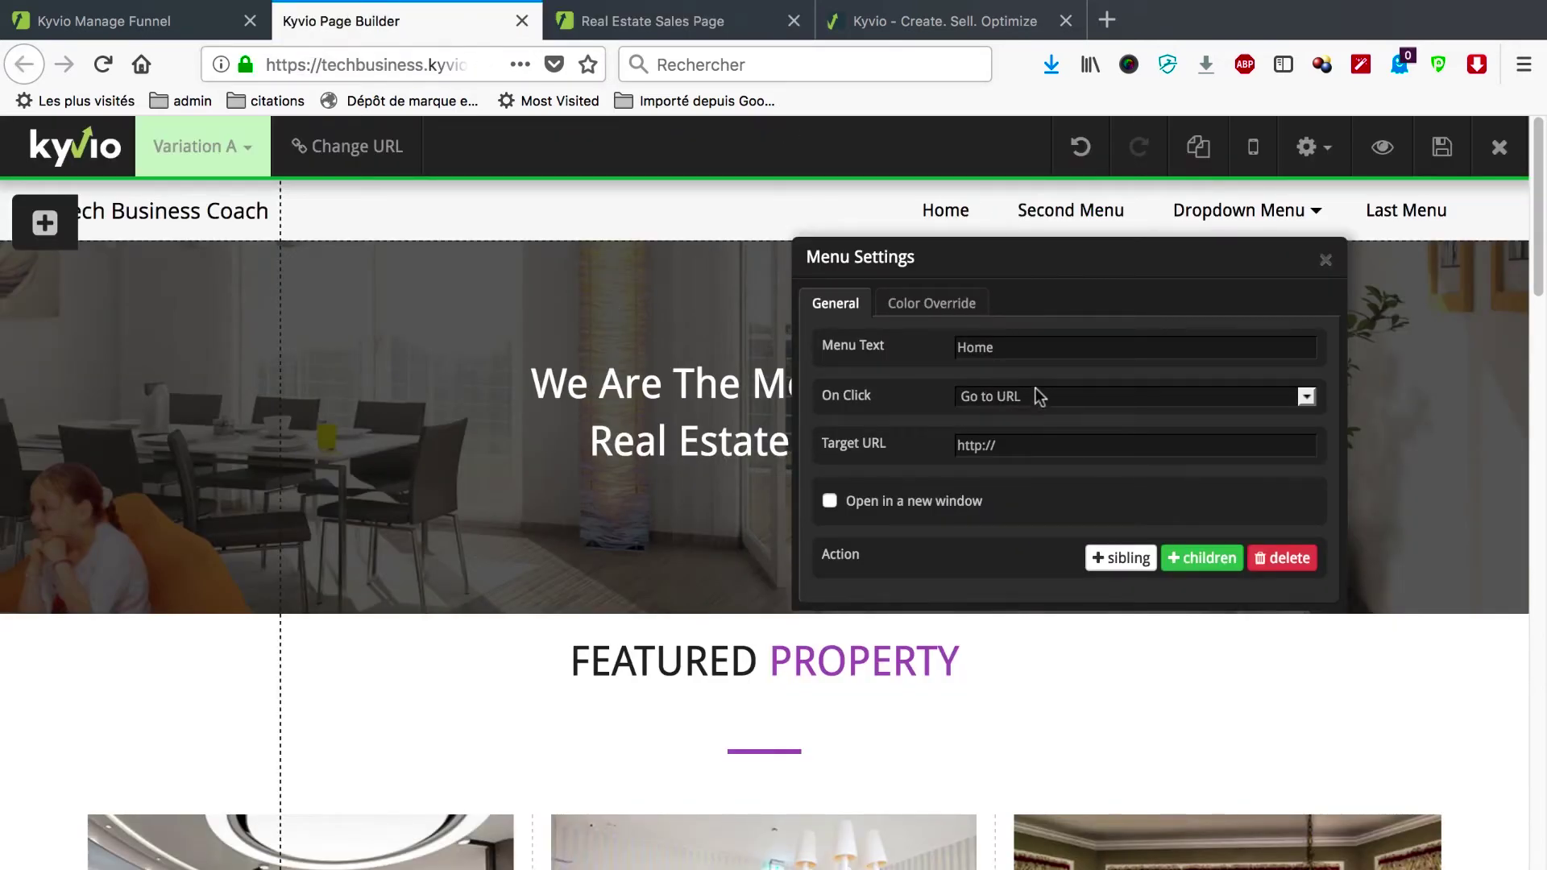
double_click(1008, 439)
triple_click(1007, 439)
type("https://www.techbusinesscoach.com/")
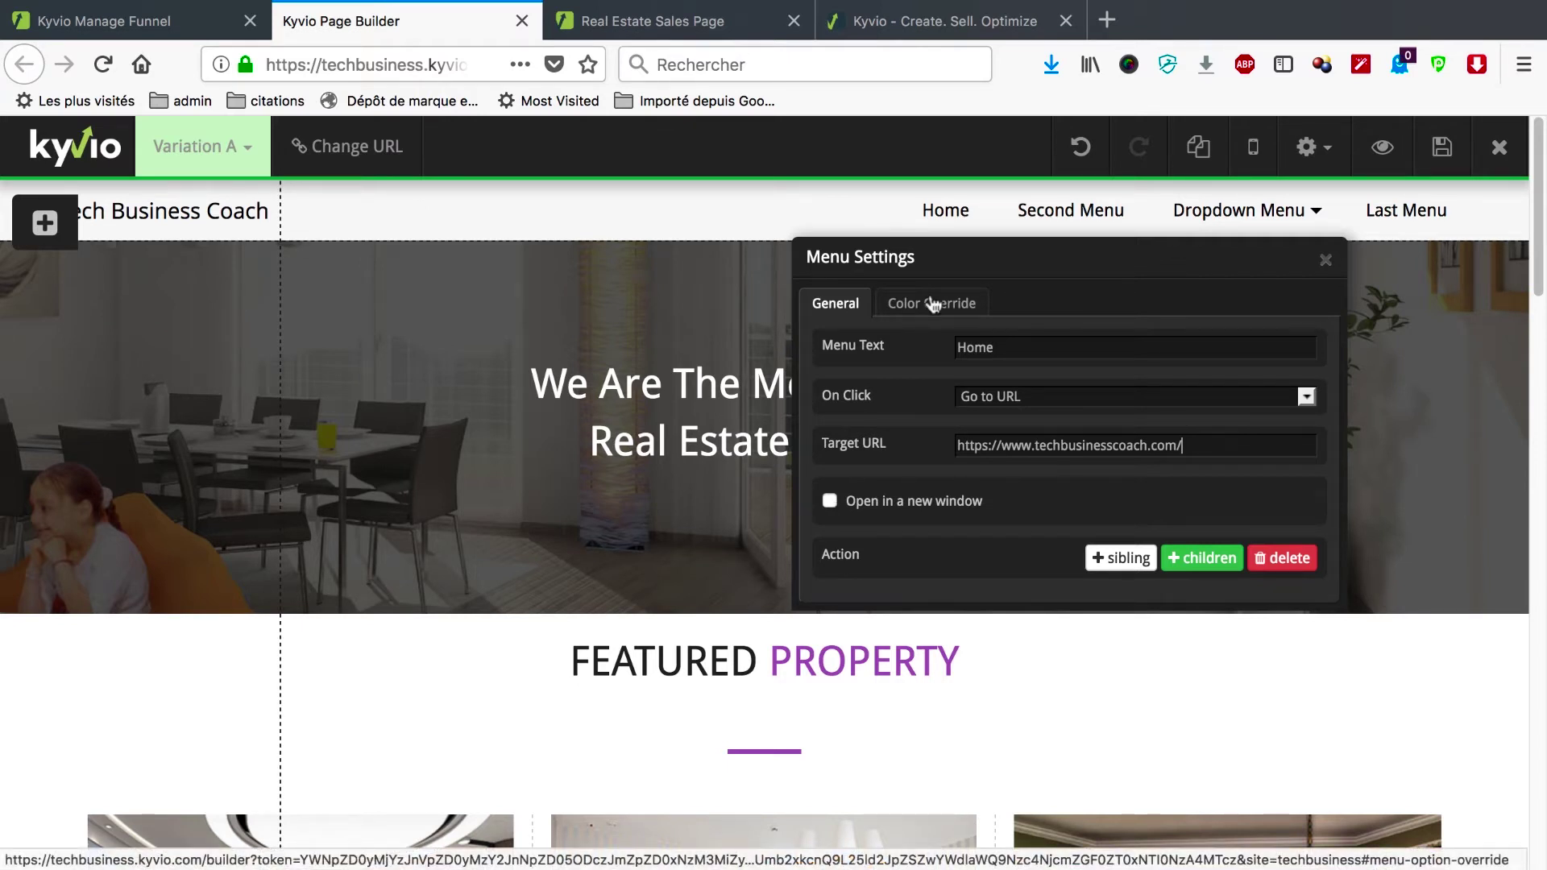
left_click(1325, 262)
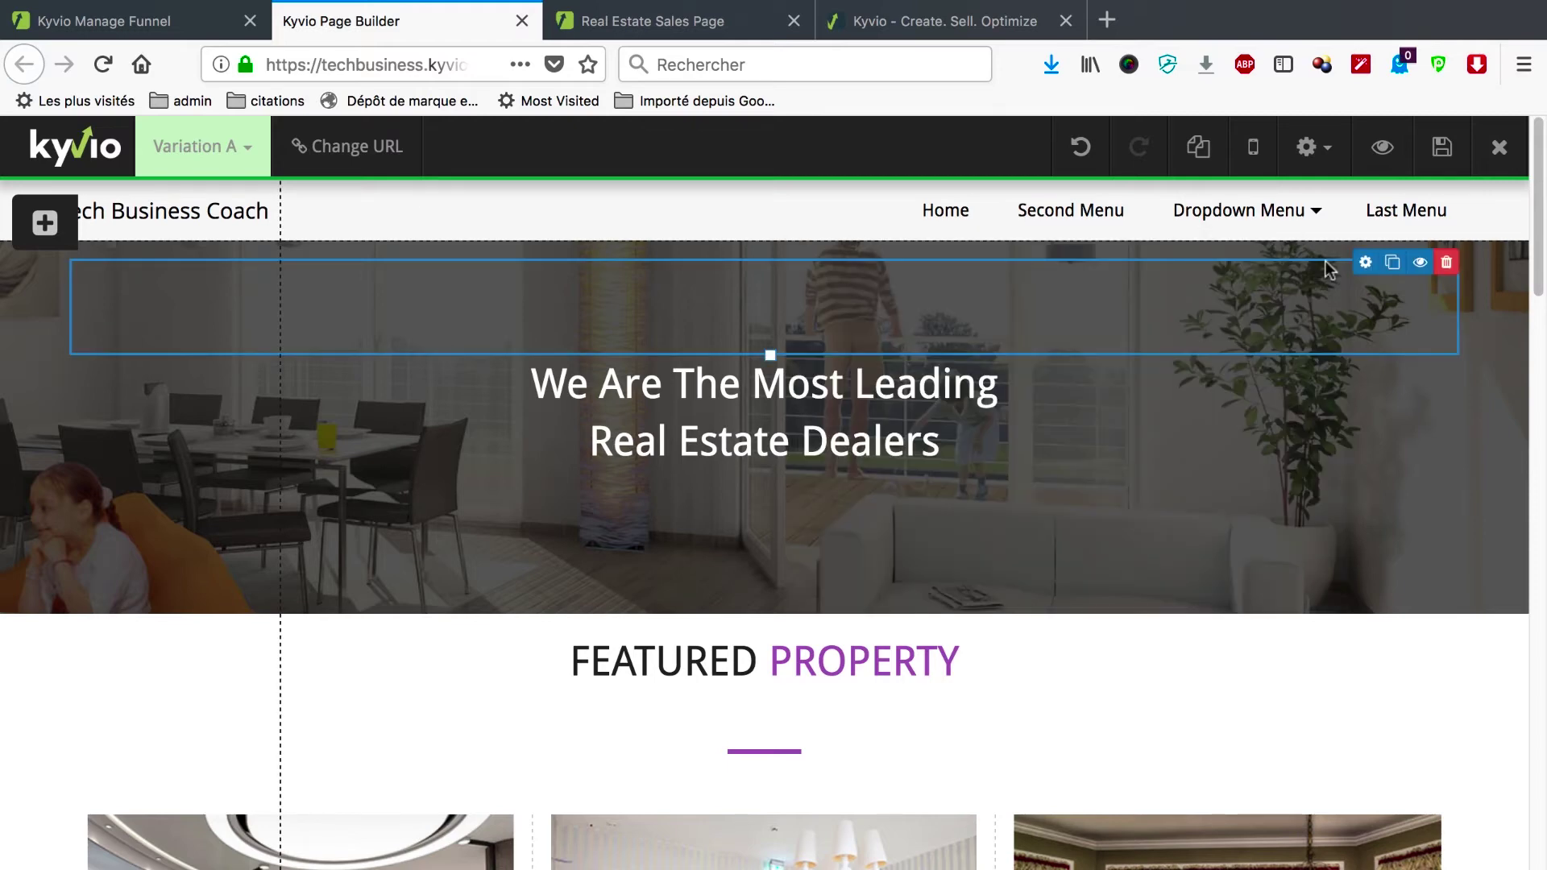
- Save the page, reload the live sales page and test its Home link
left_click(1440, 145)
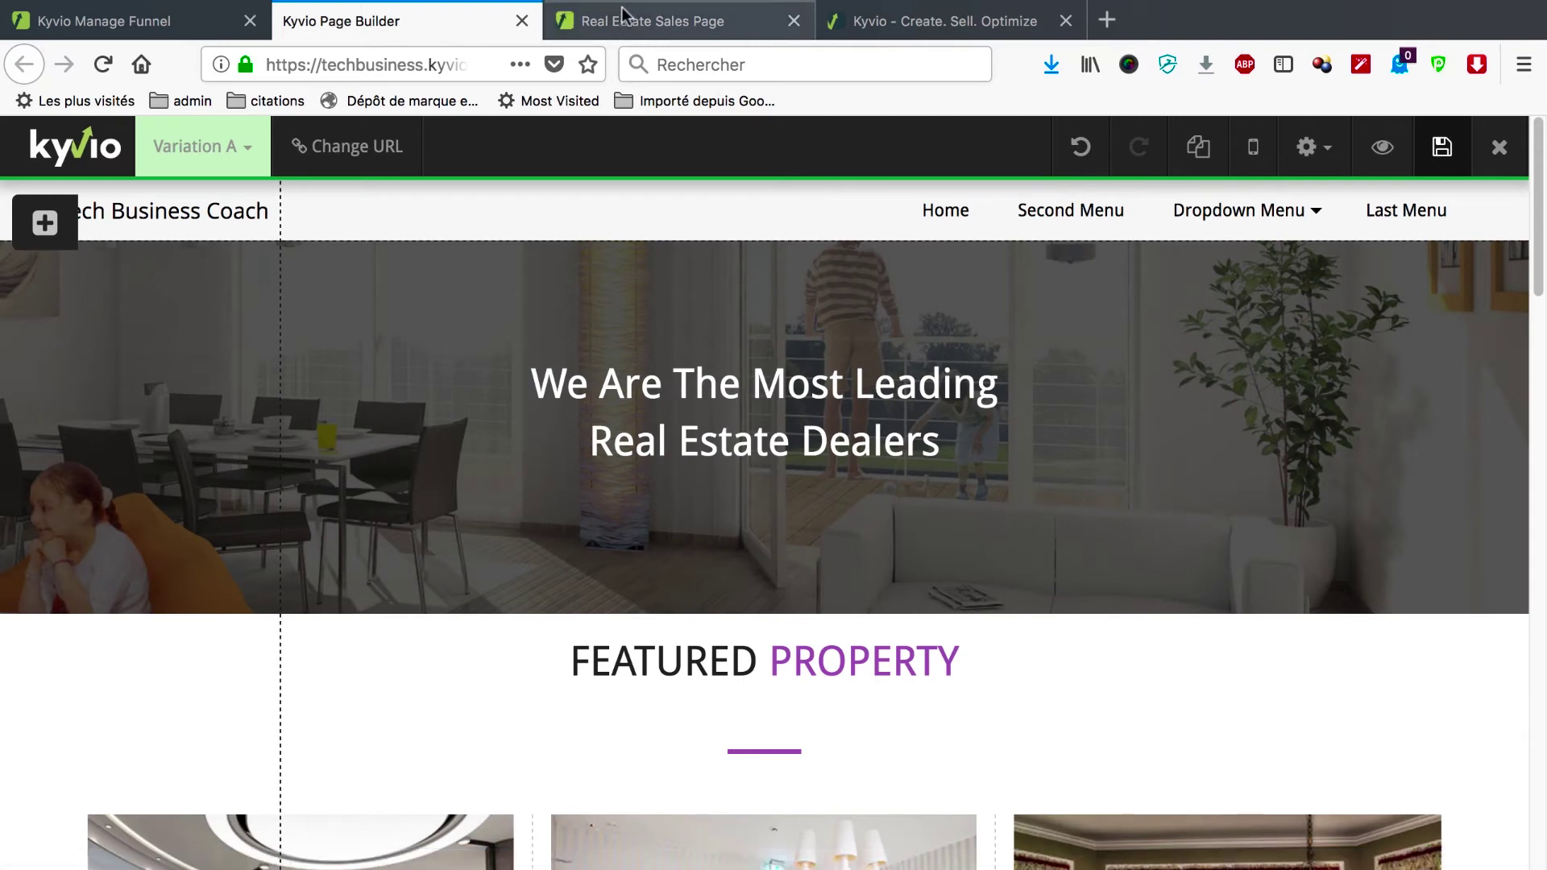
left_click(627, 18)
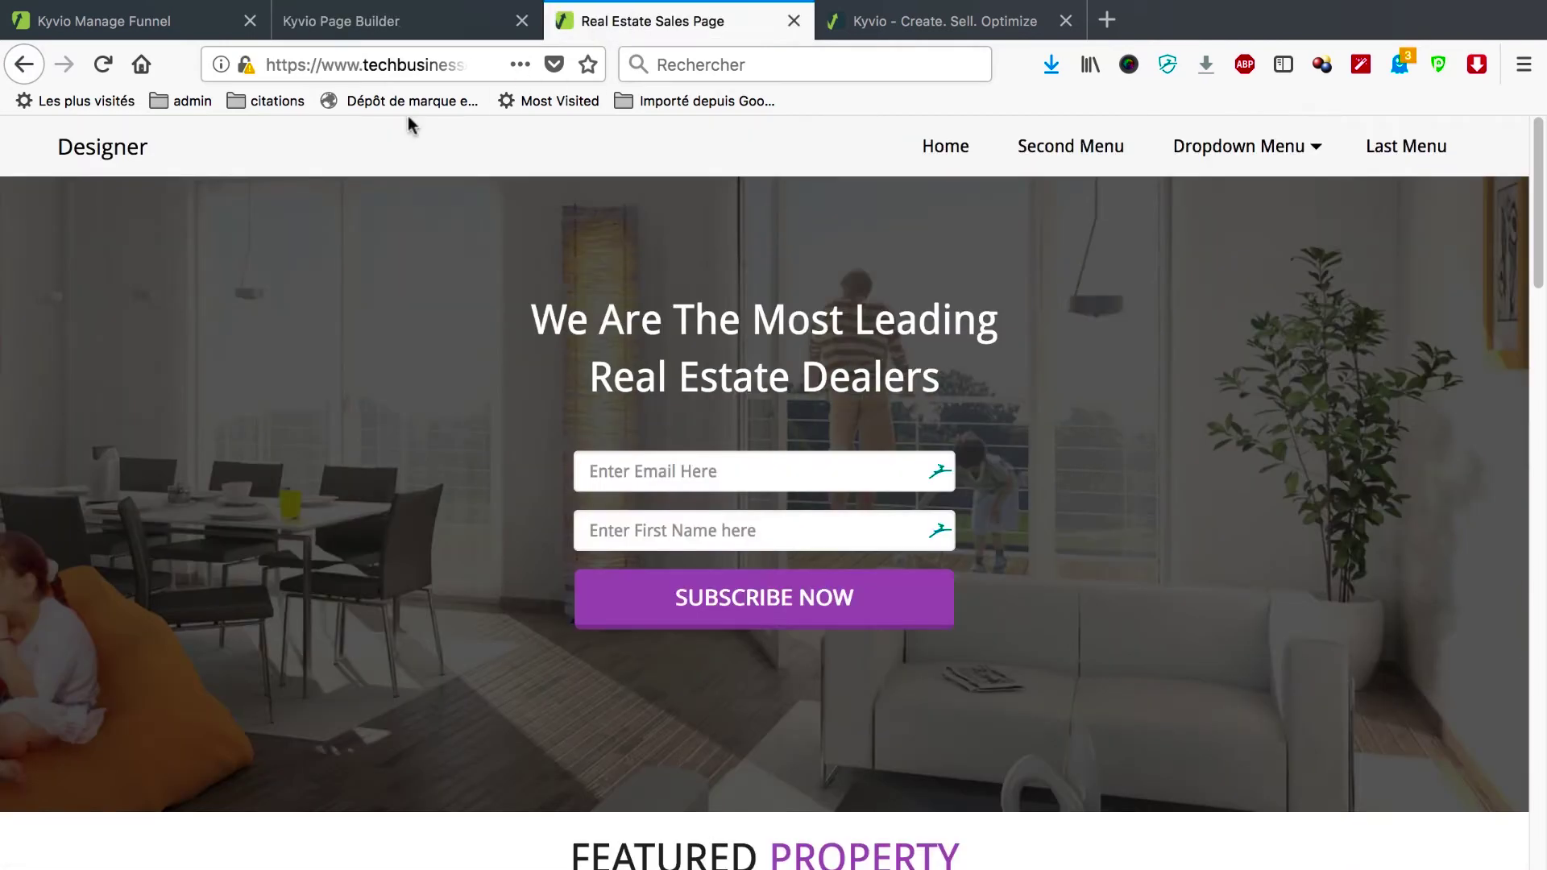
left_click(102, 64)
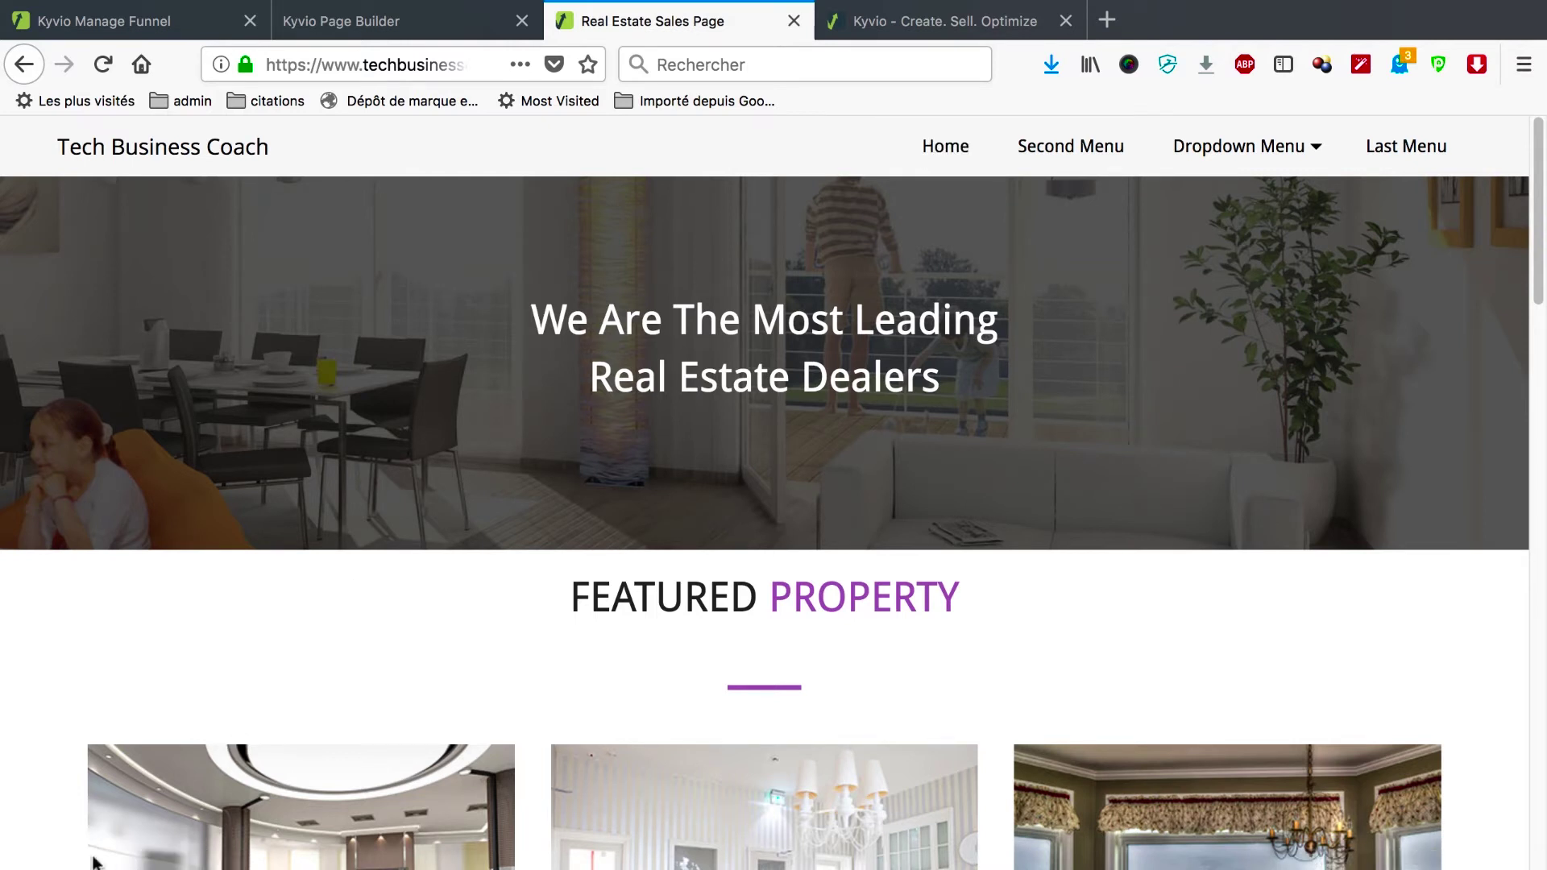
left_click(945, 154)
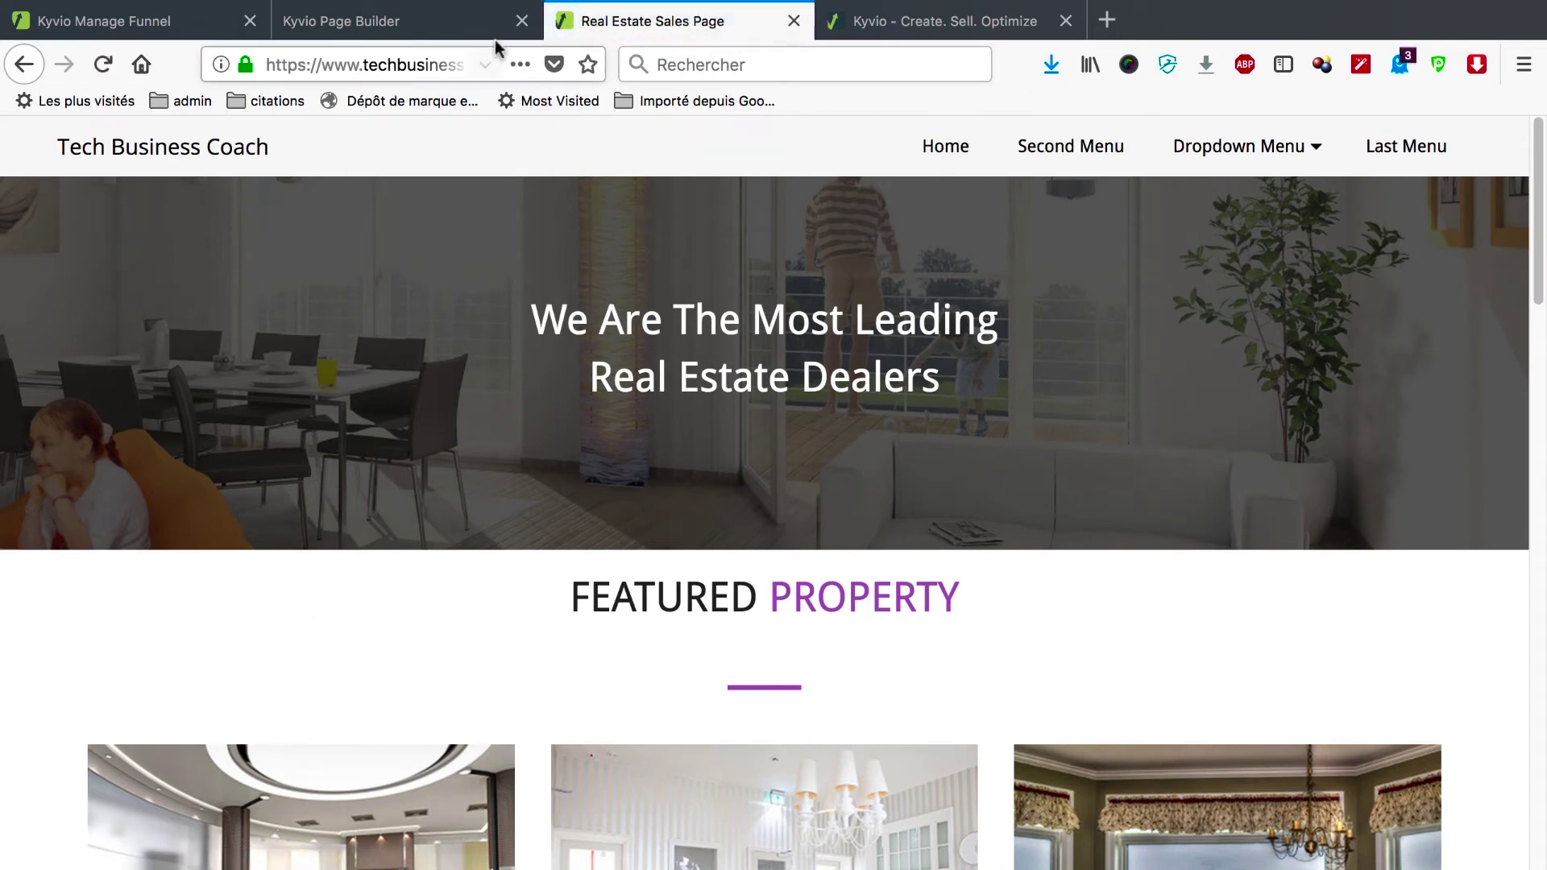
- Back in the page builder, set the Second Menu item's action to Scroll to block
left_click(463, 23)
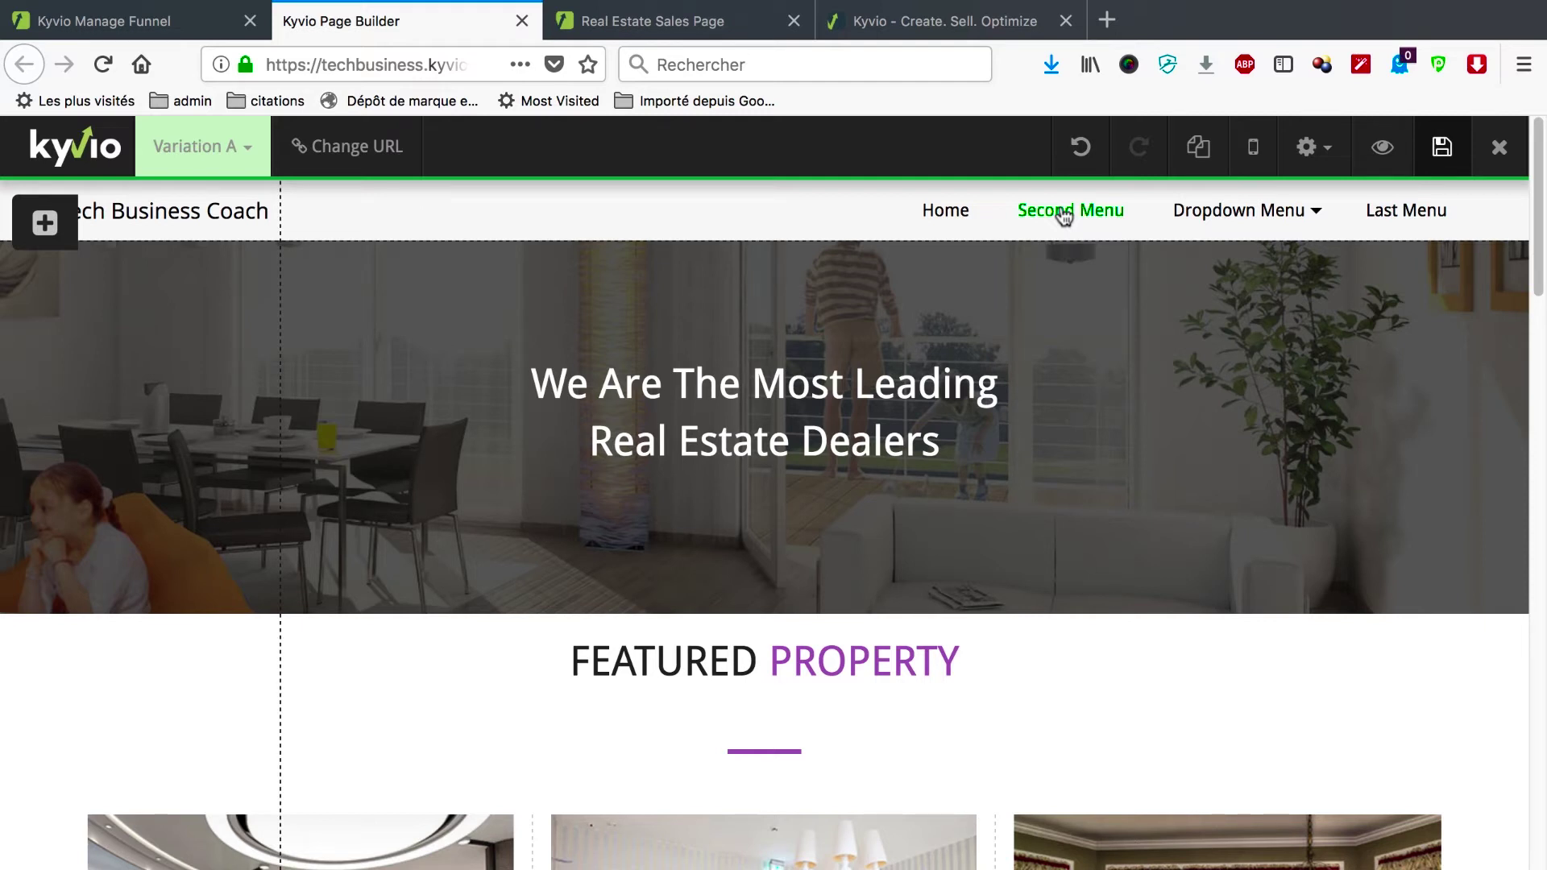
left_click(1116, 219)
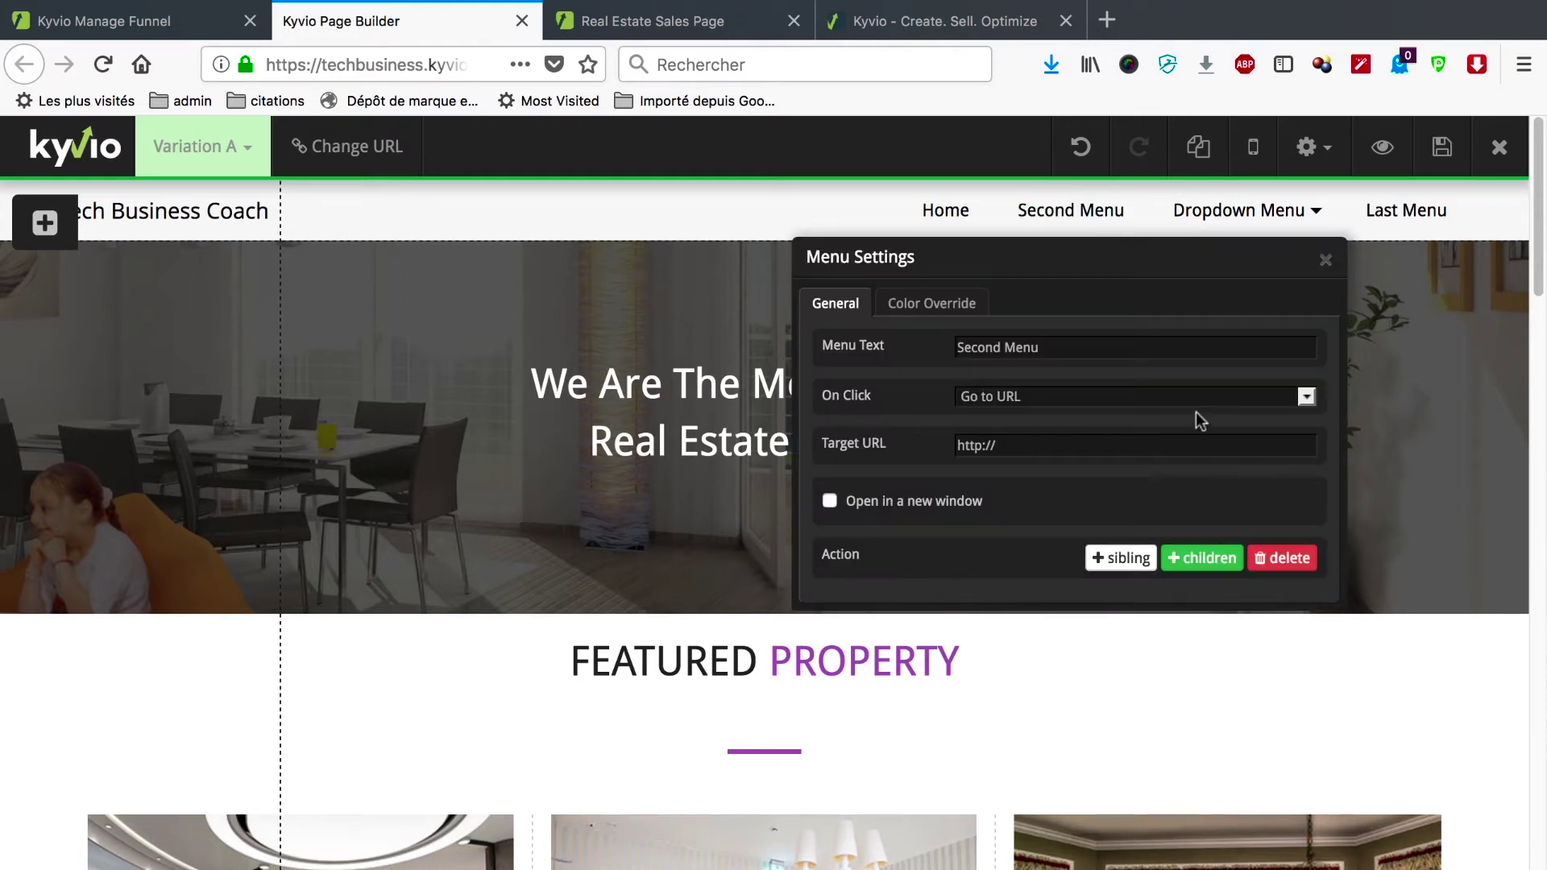
left_click(1299, 403)
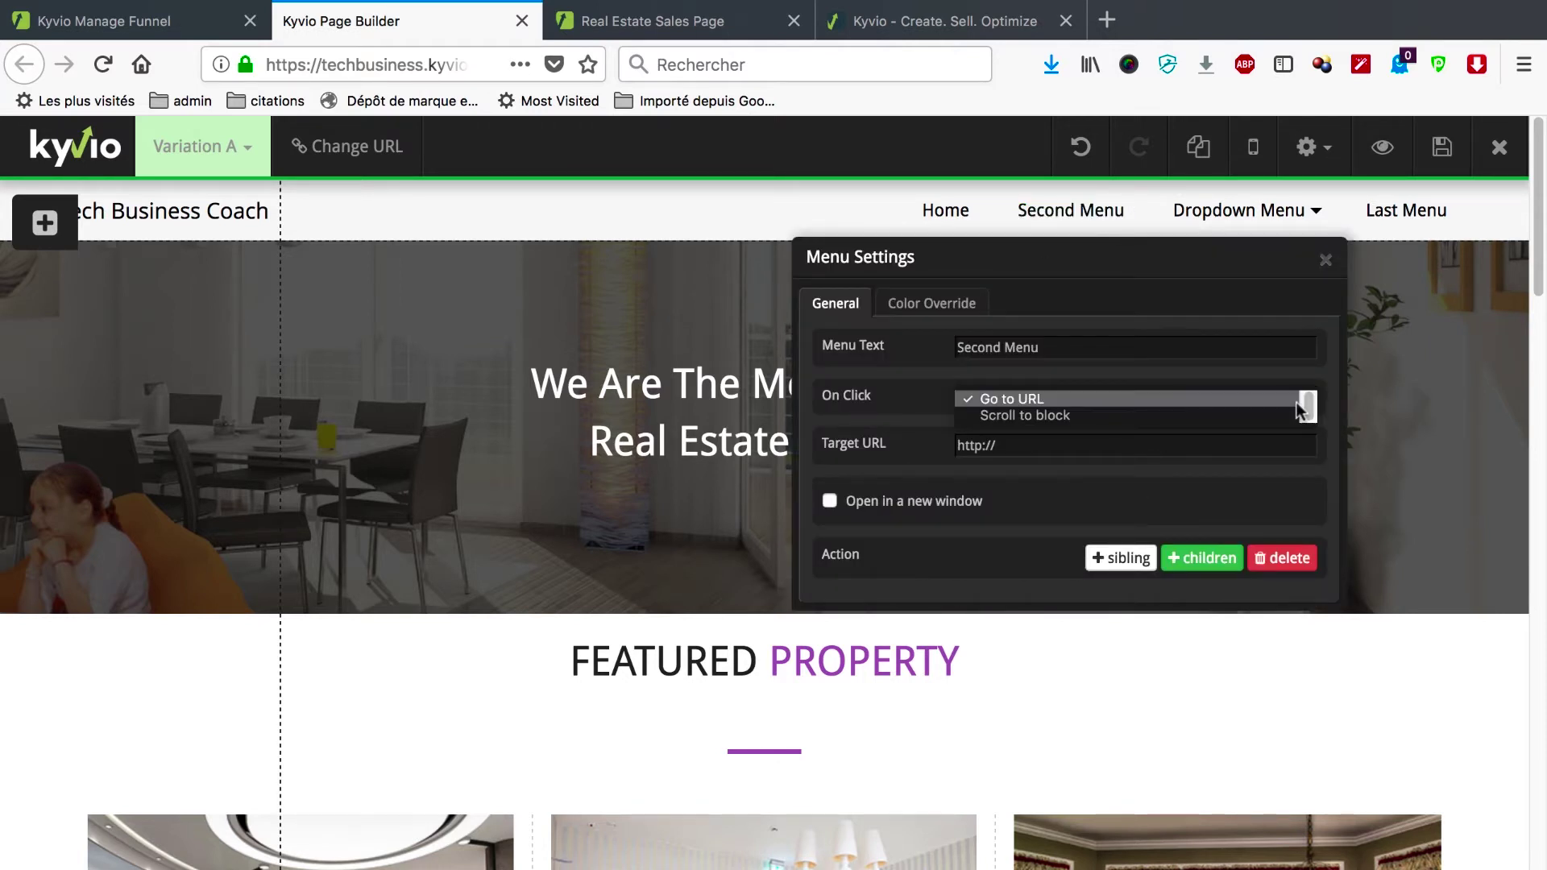
left_click(1233, 417)
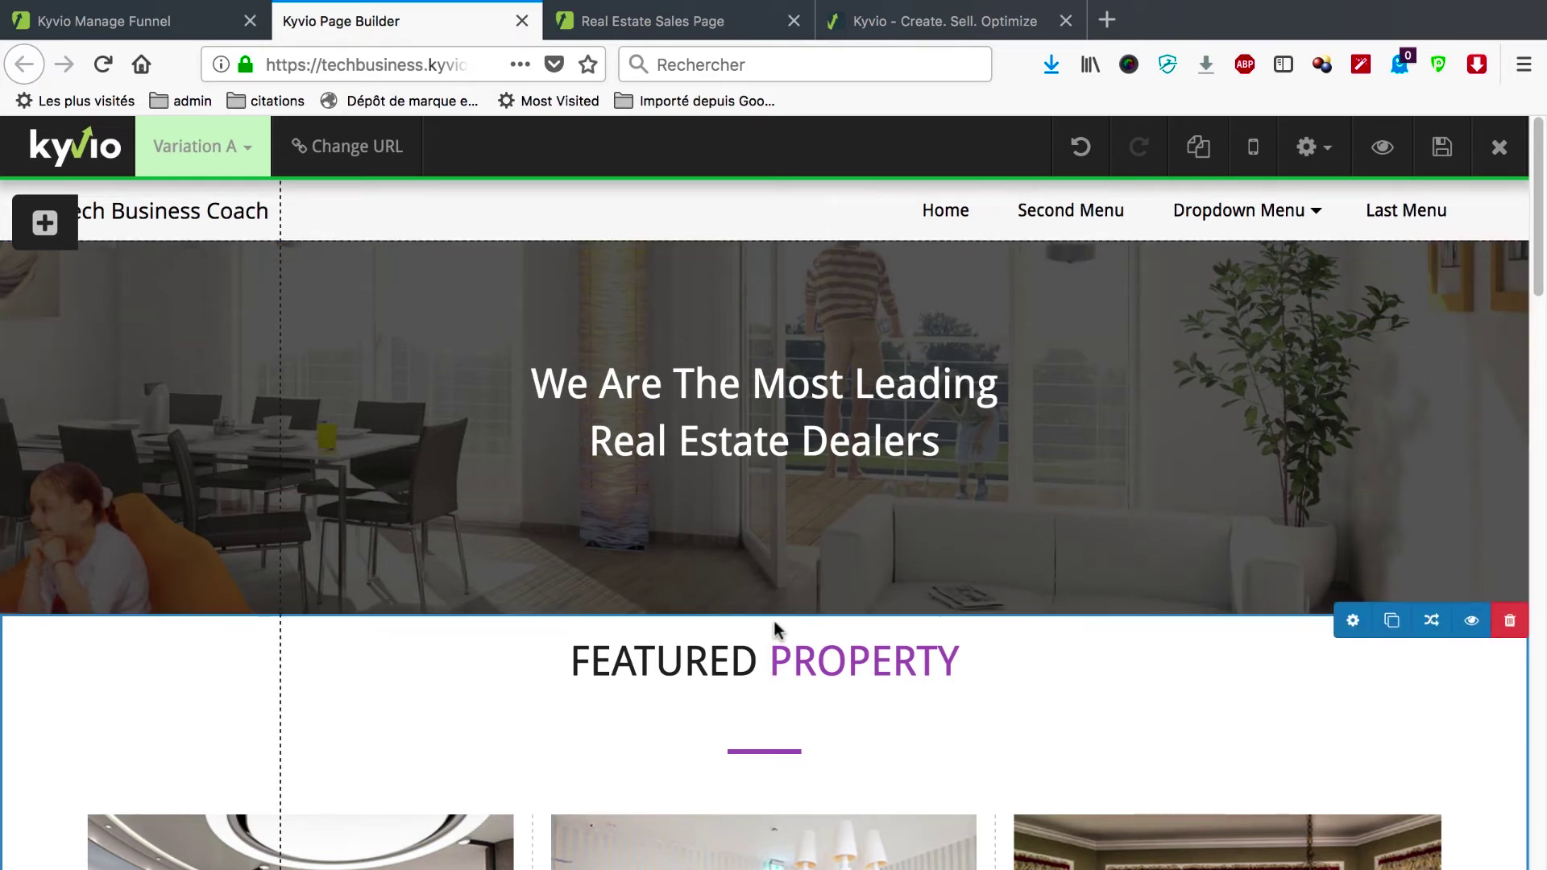
- Copy the Block ID of the Our Advantages block from its settings
scroll(775, 628, "down", 12)
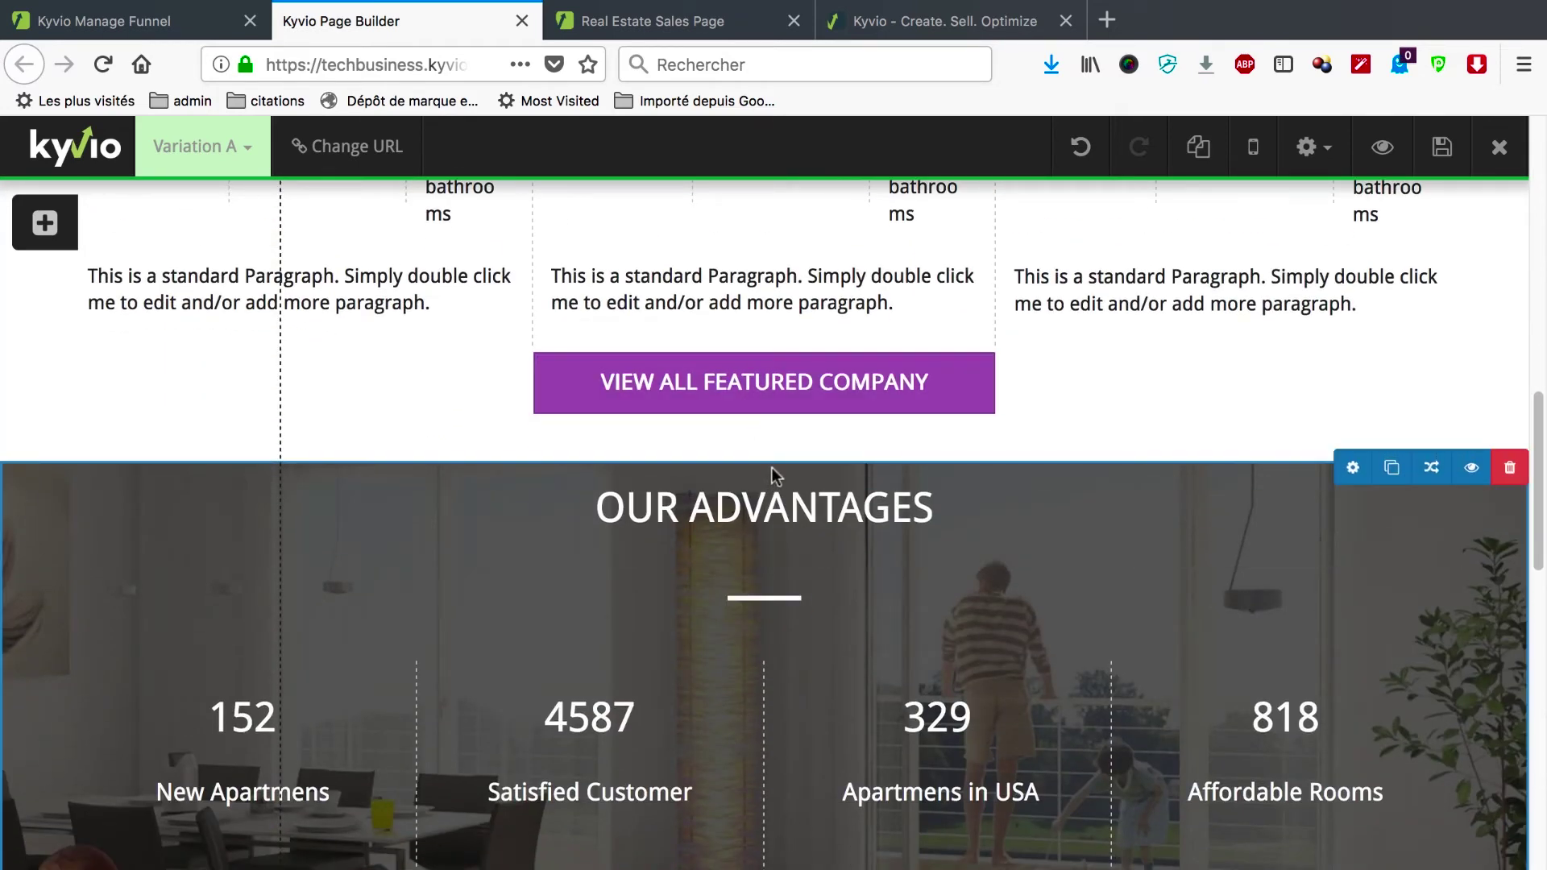
left_click(1348, 469)
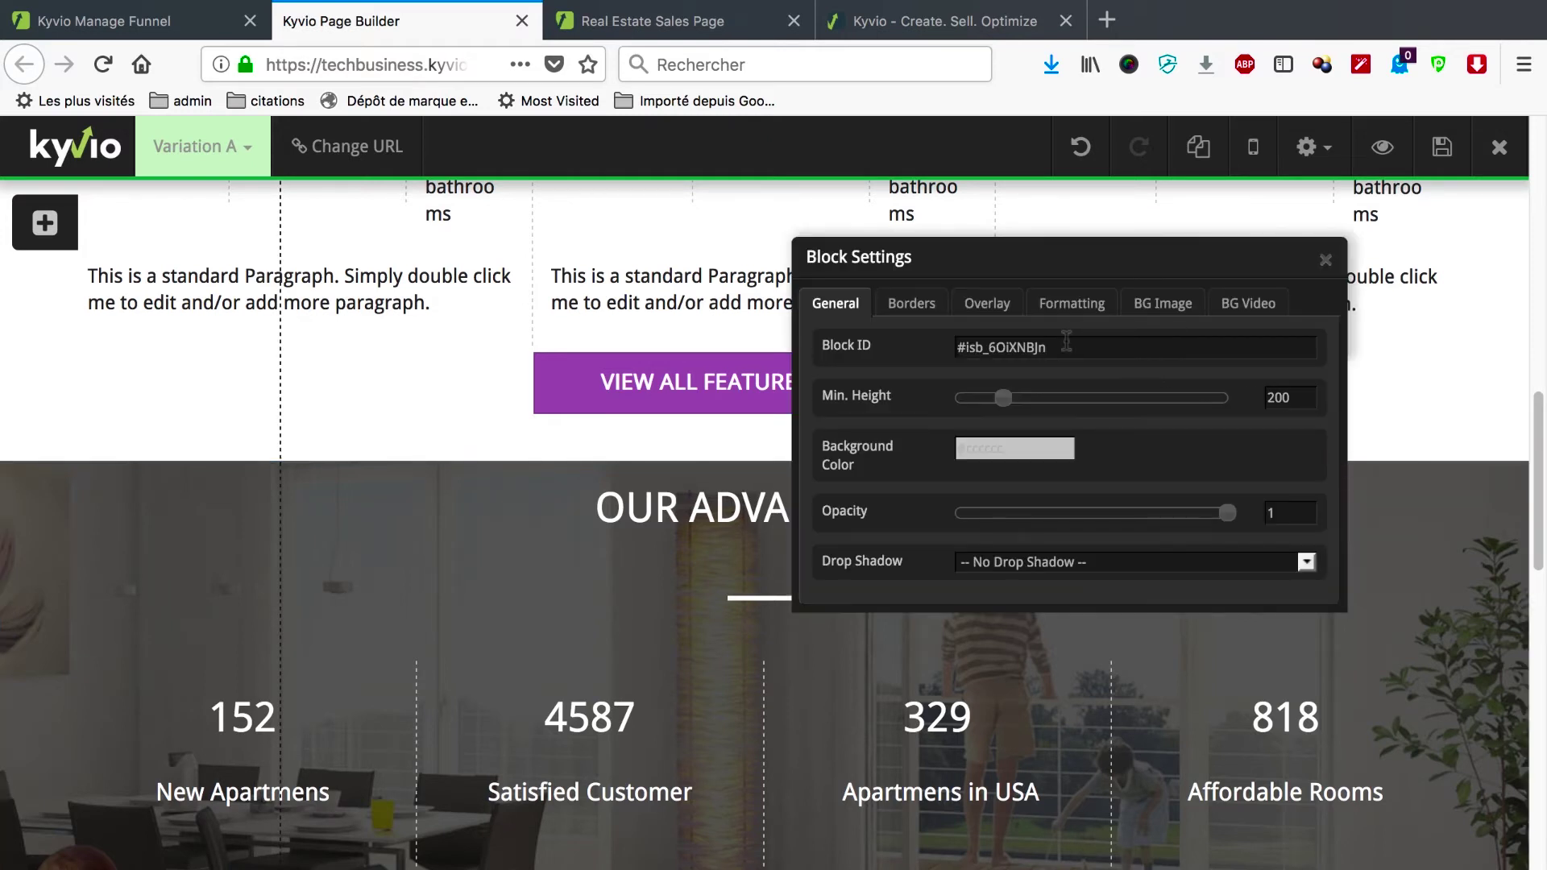
left_click_drag(1046, 347, 938, 348)
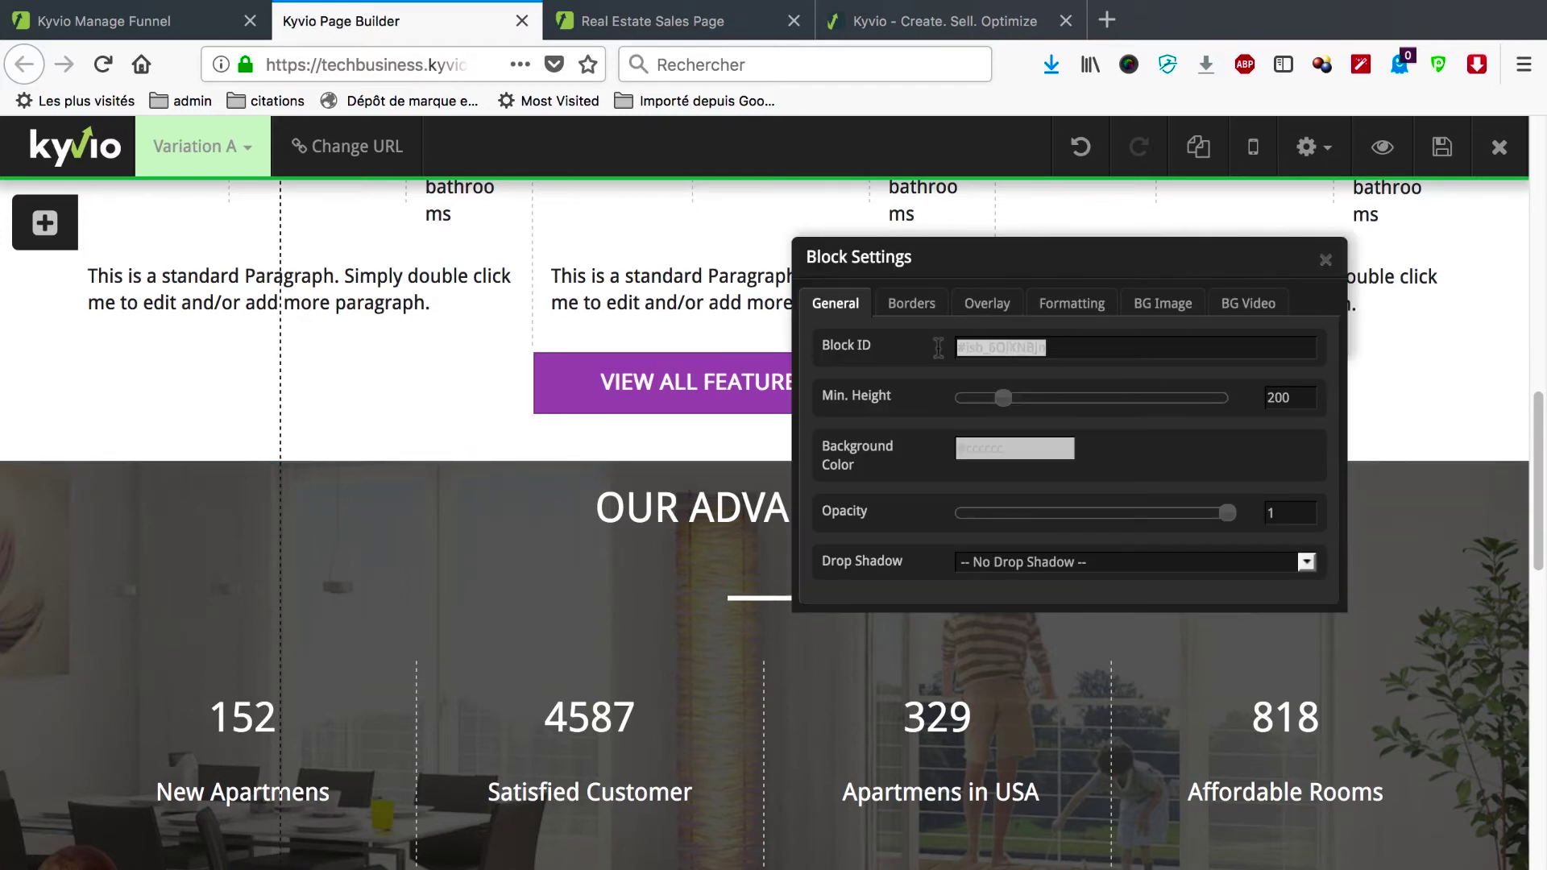
left_click(1326, 260)
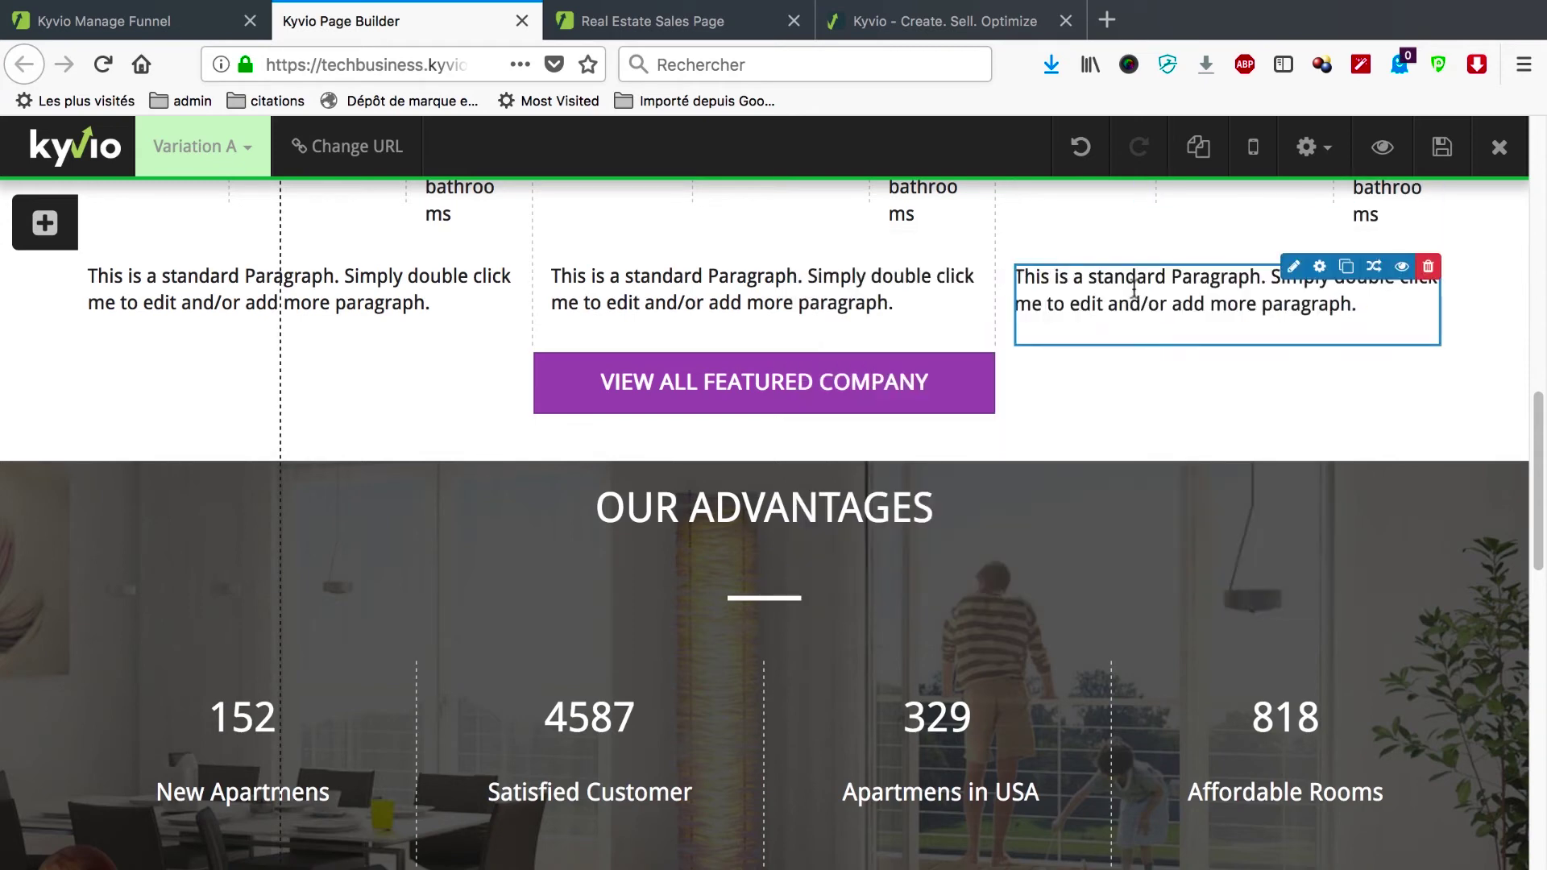
- Set the Block ID in the Second Menu item's settings to the copied ID of the Our Advantages block
scroll(1110, 314, "up", 10)
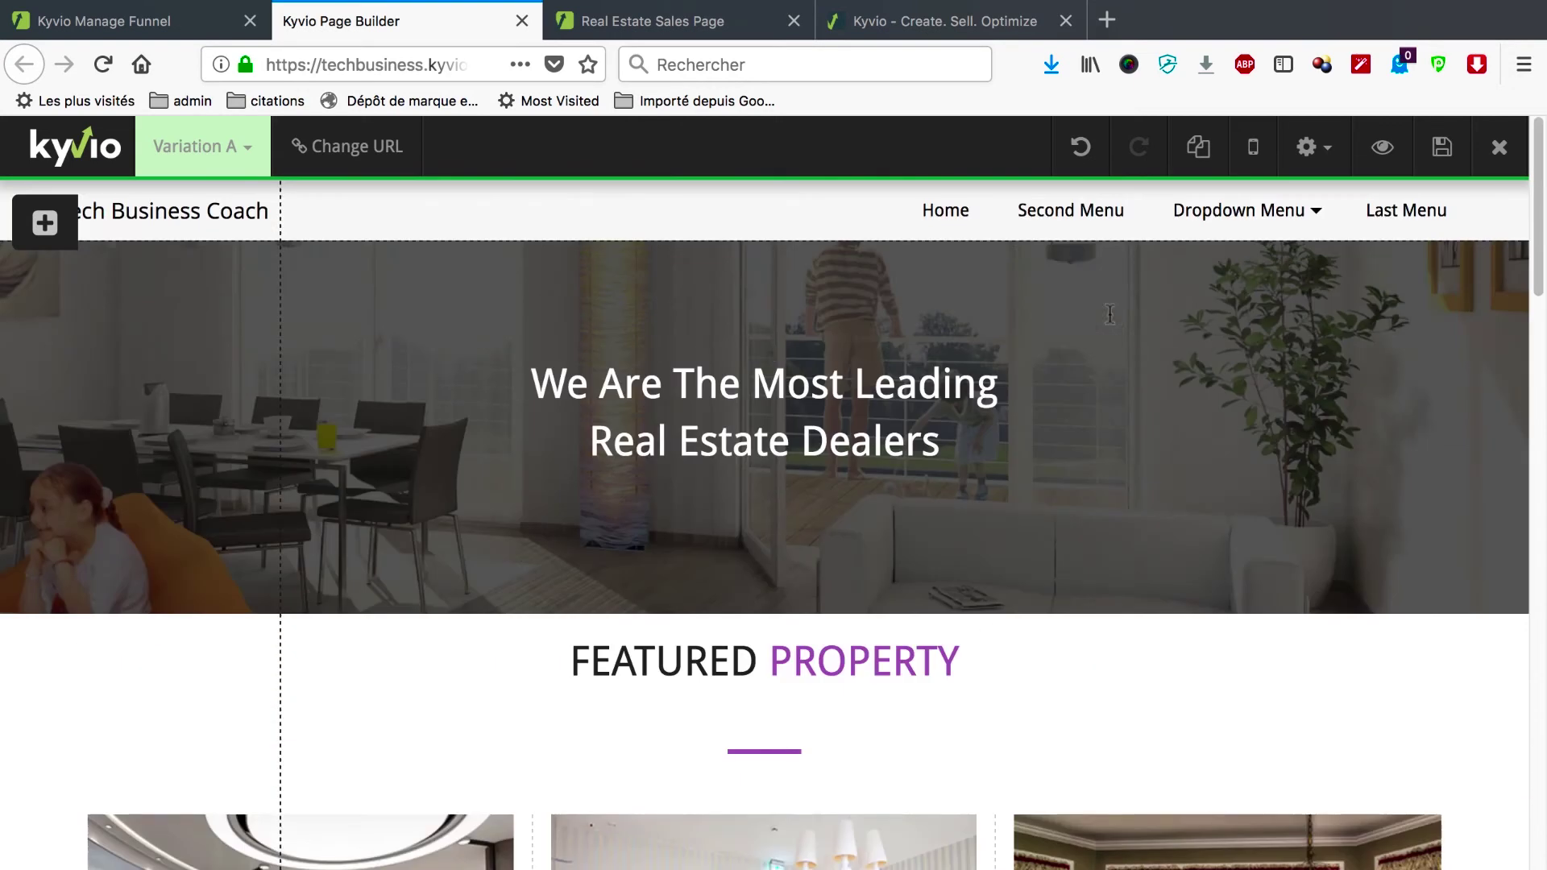
left_click(1079, 213)
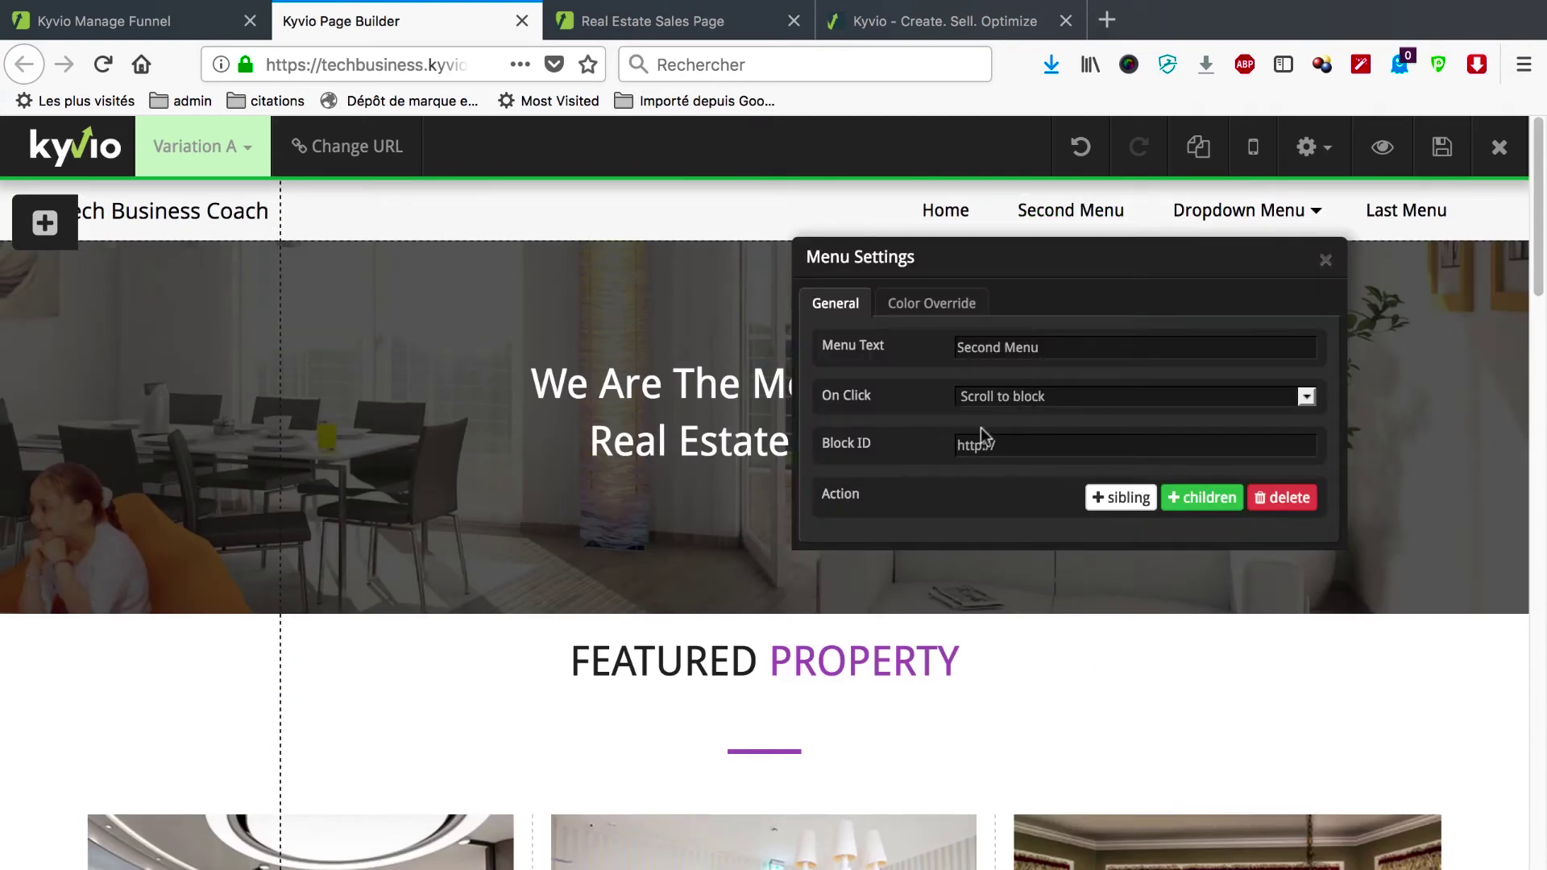
left_click(1002, 442)
left_click_drag(1002, 442, 936, 442)
type("#ist_6OiXNBJn")
- Save the page, reload the live sales page and test its Second Menu link
left_click(1442, 147)
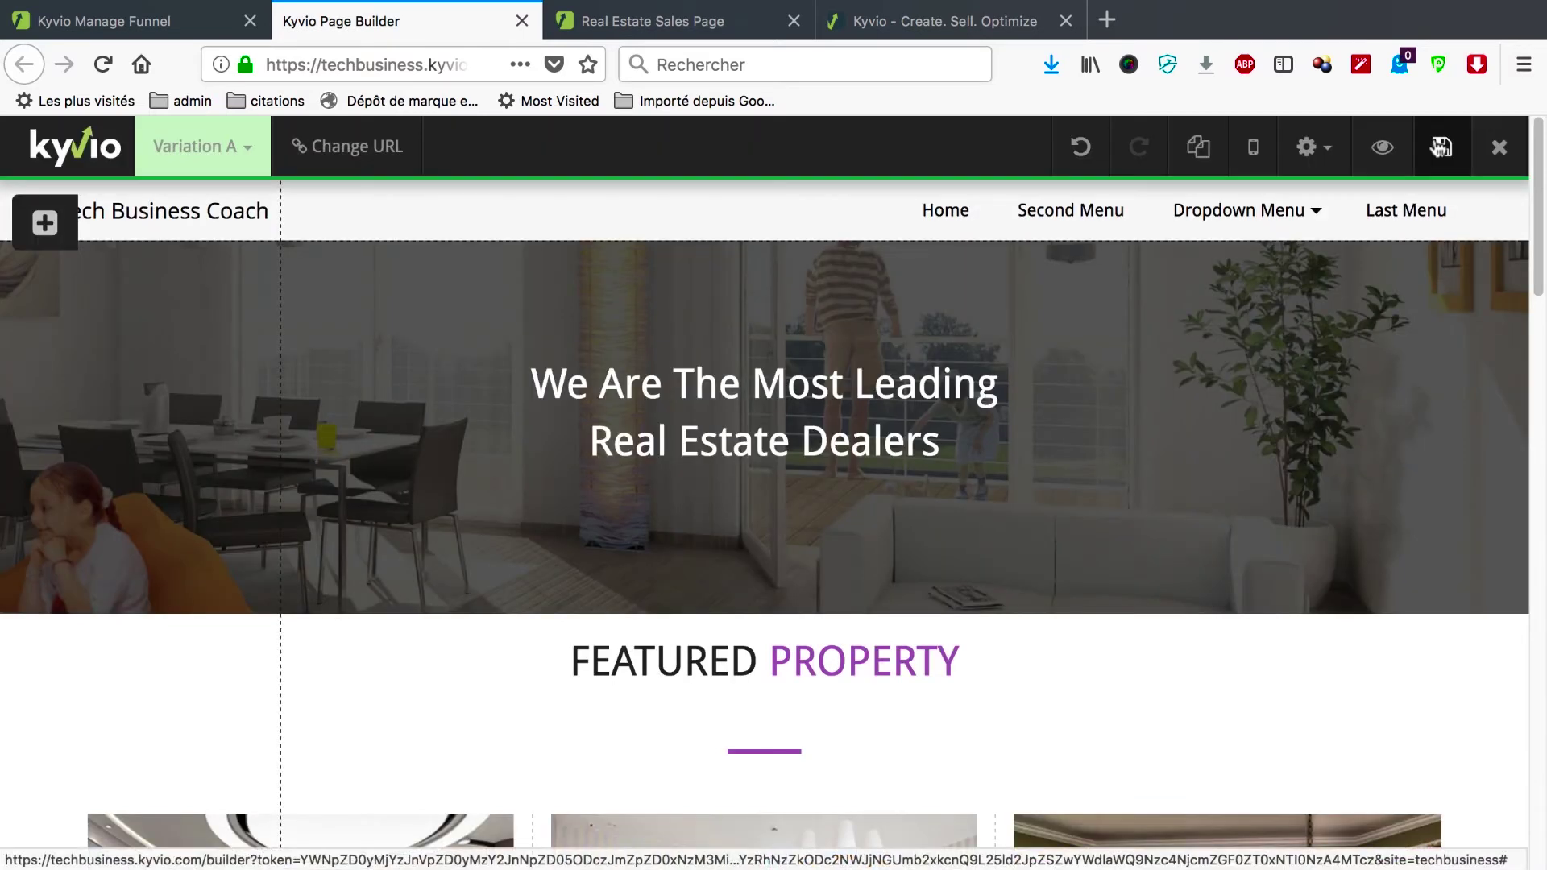
left_click(706, 12)
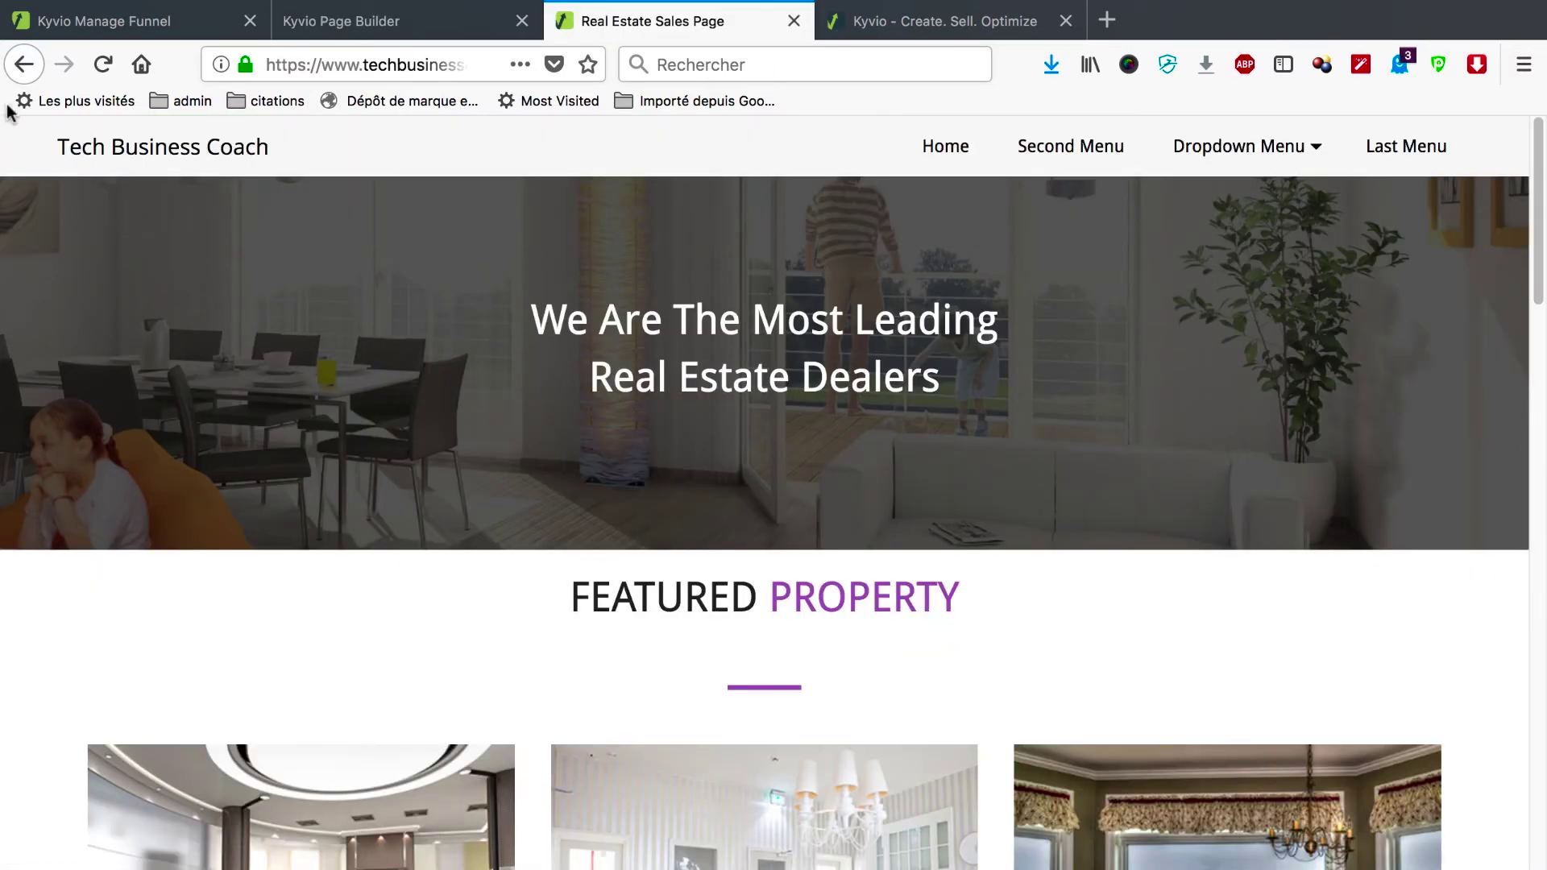
left_click(102, 65)
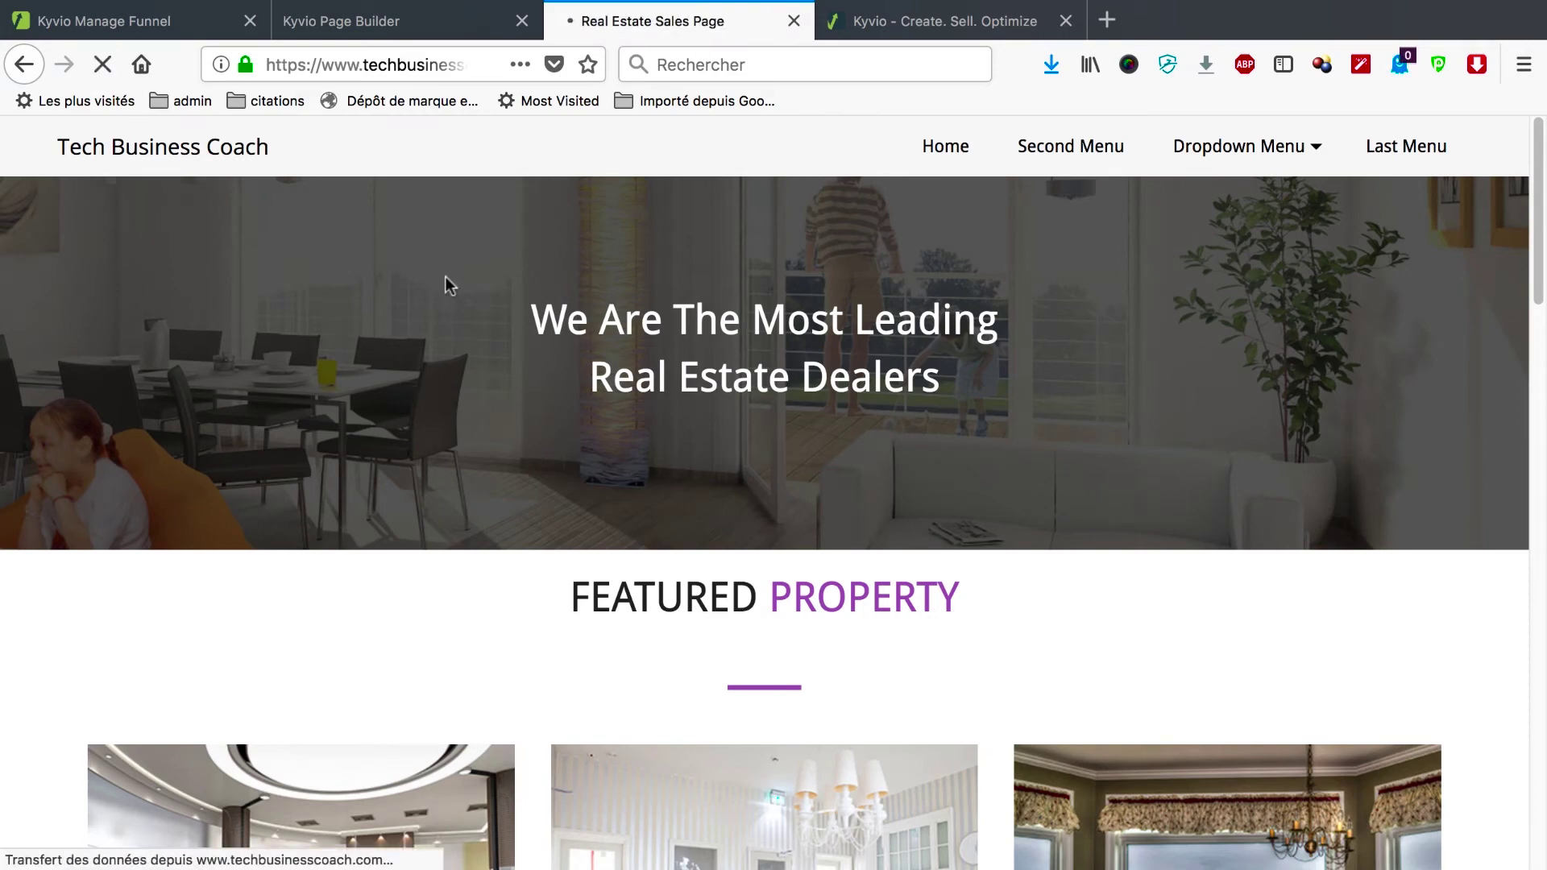
left_click(1070, 146)
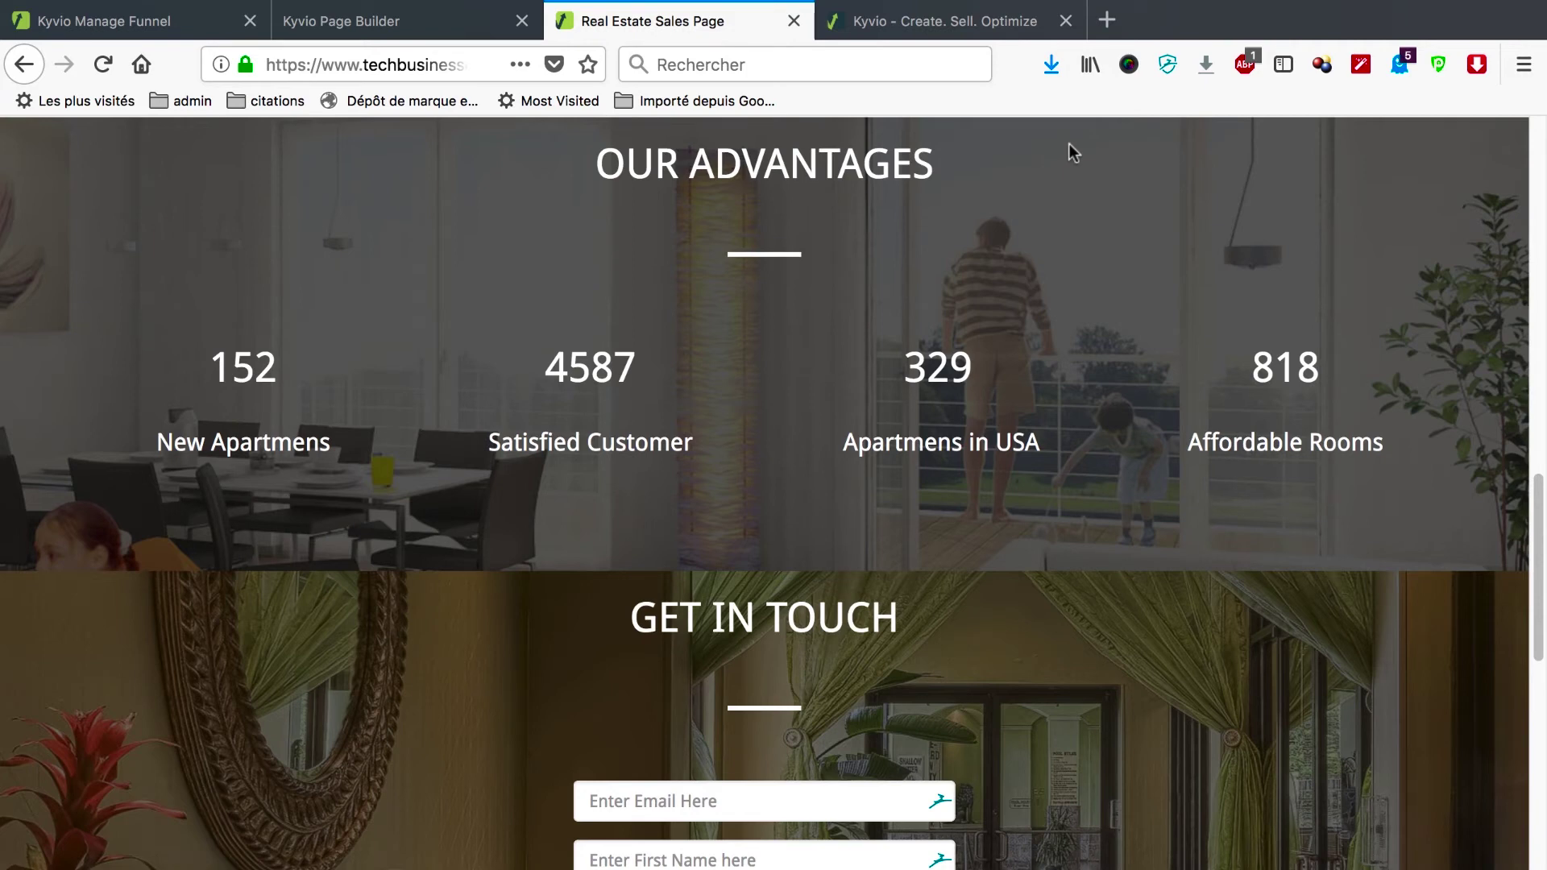
- Open the live Kyvio sales page on the Newbie Entrepreneur site and look through its sections as an example of a long page
left_click(1070, 144)
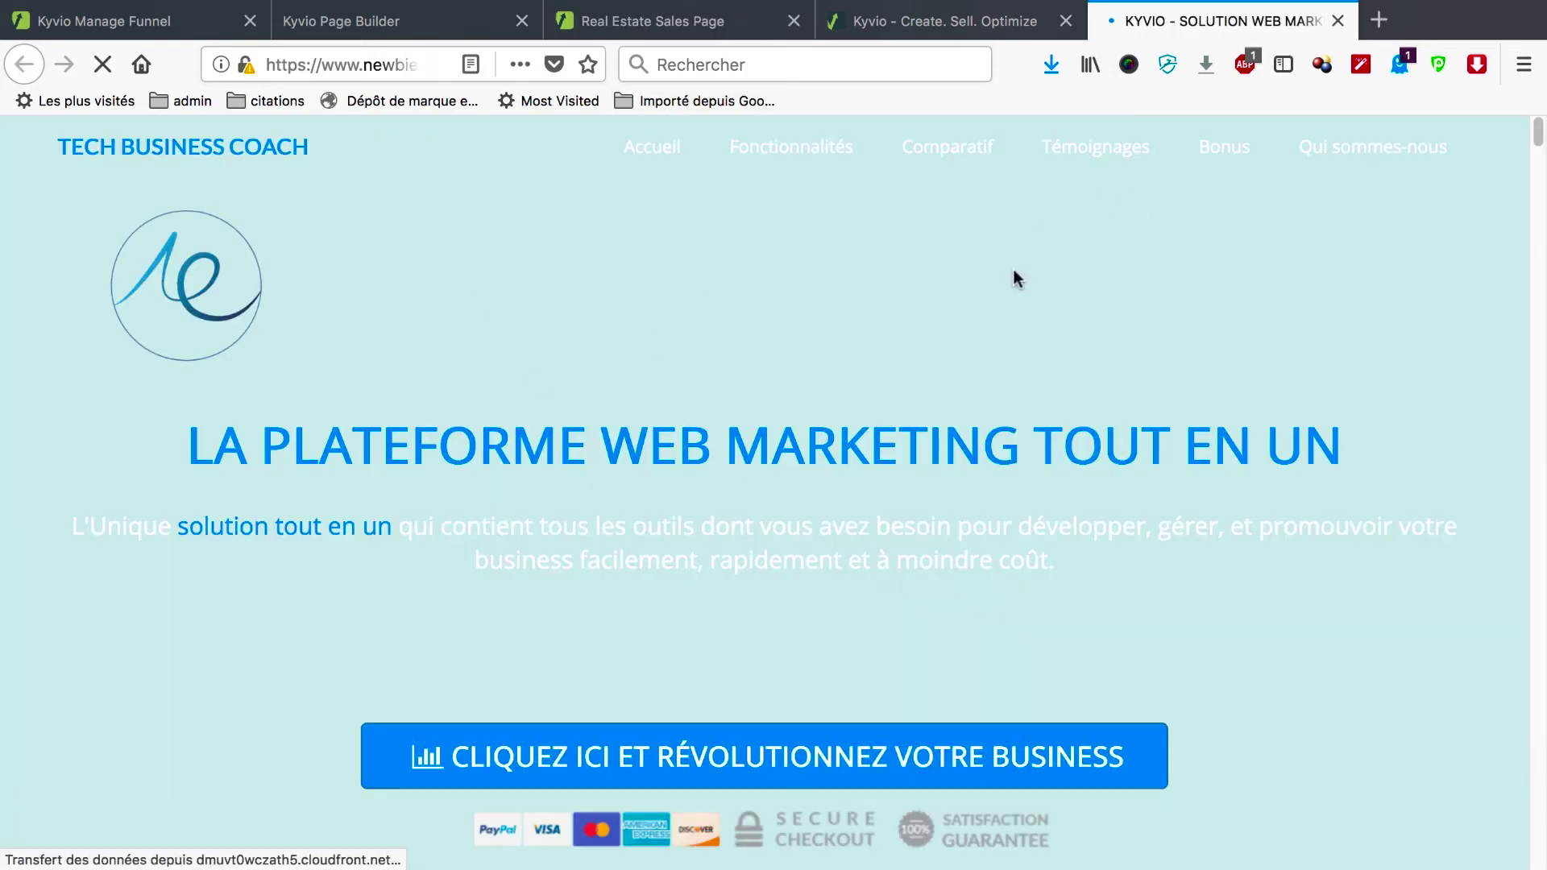
scroll(991, 417, "down", 4)
scroll(989, 414, "down", 3)
scroll(914, 235, "down", 10)
scroll(915, 240, "down", 15)
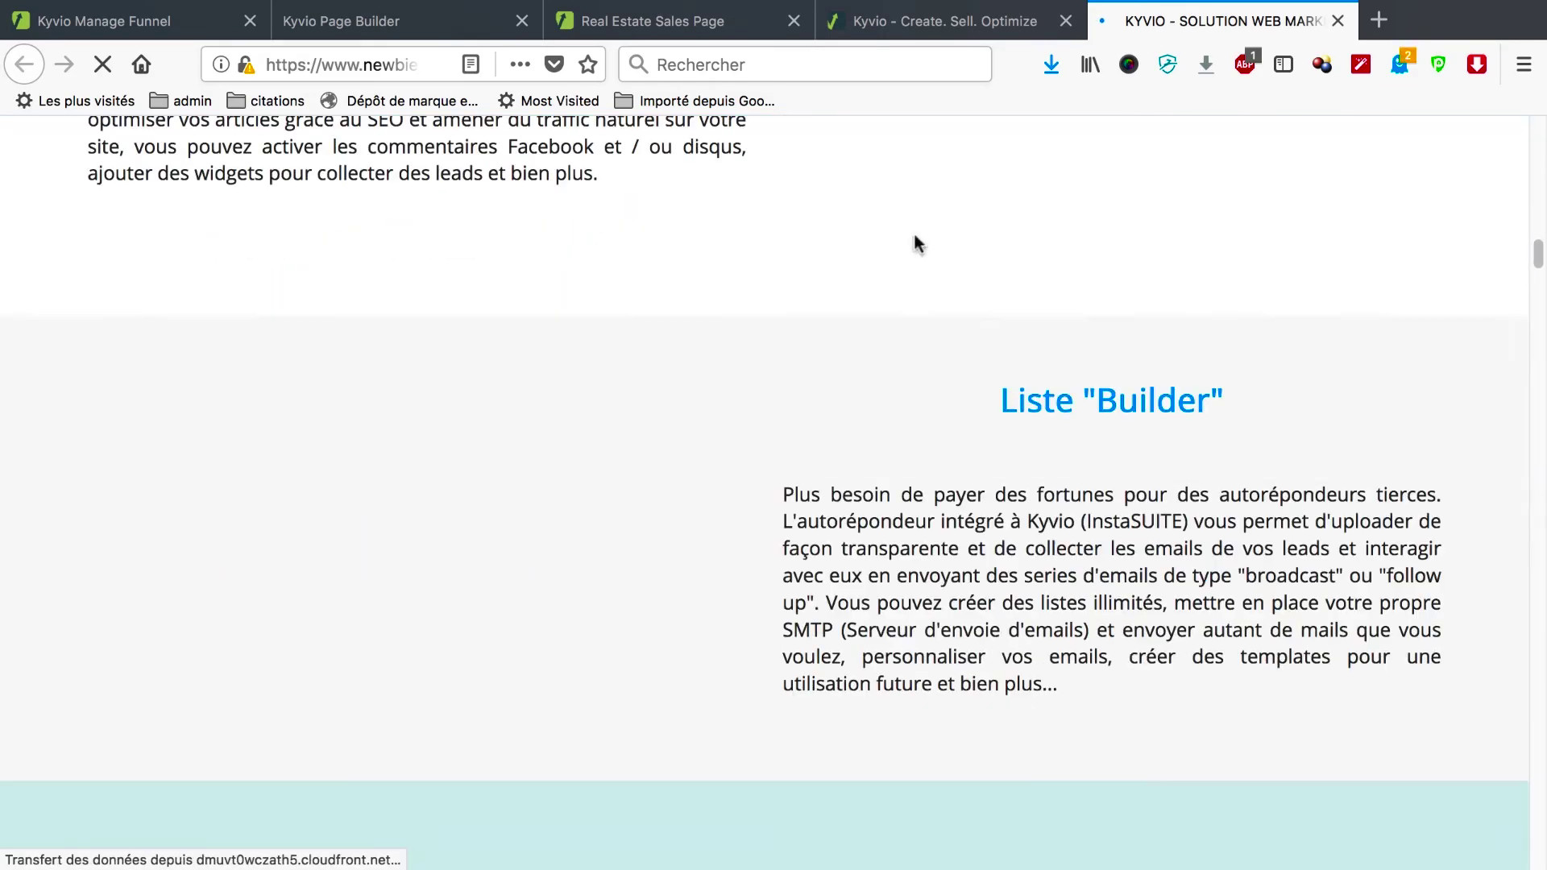
scroll(913, 242, "up", 20)
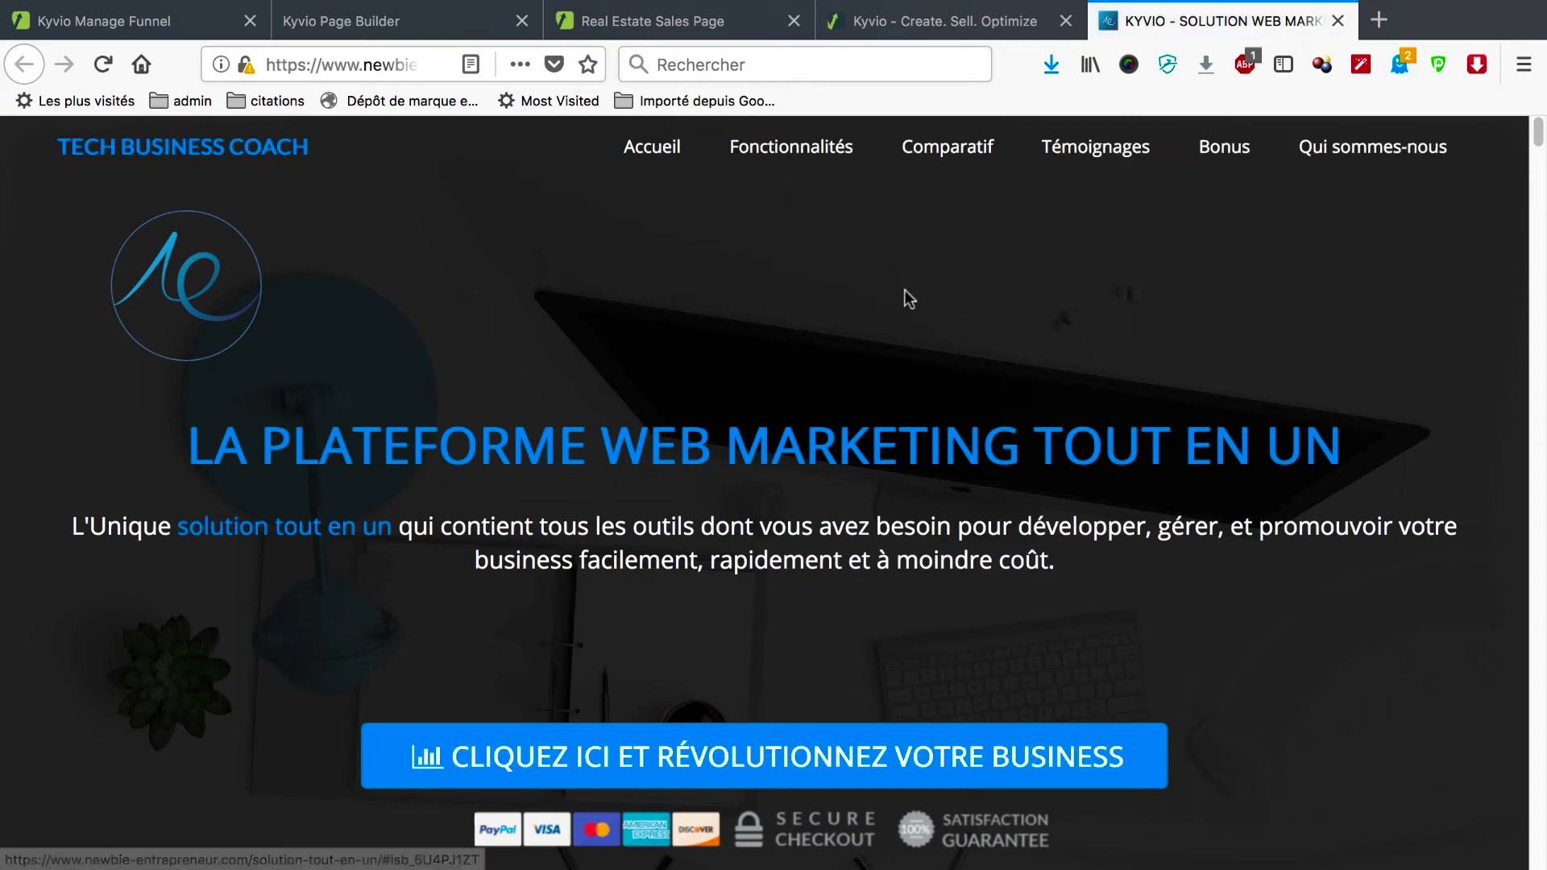
scroll(905, 294, "down", 10)
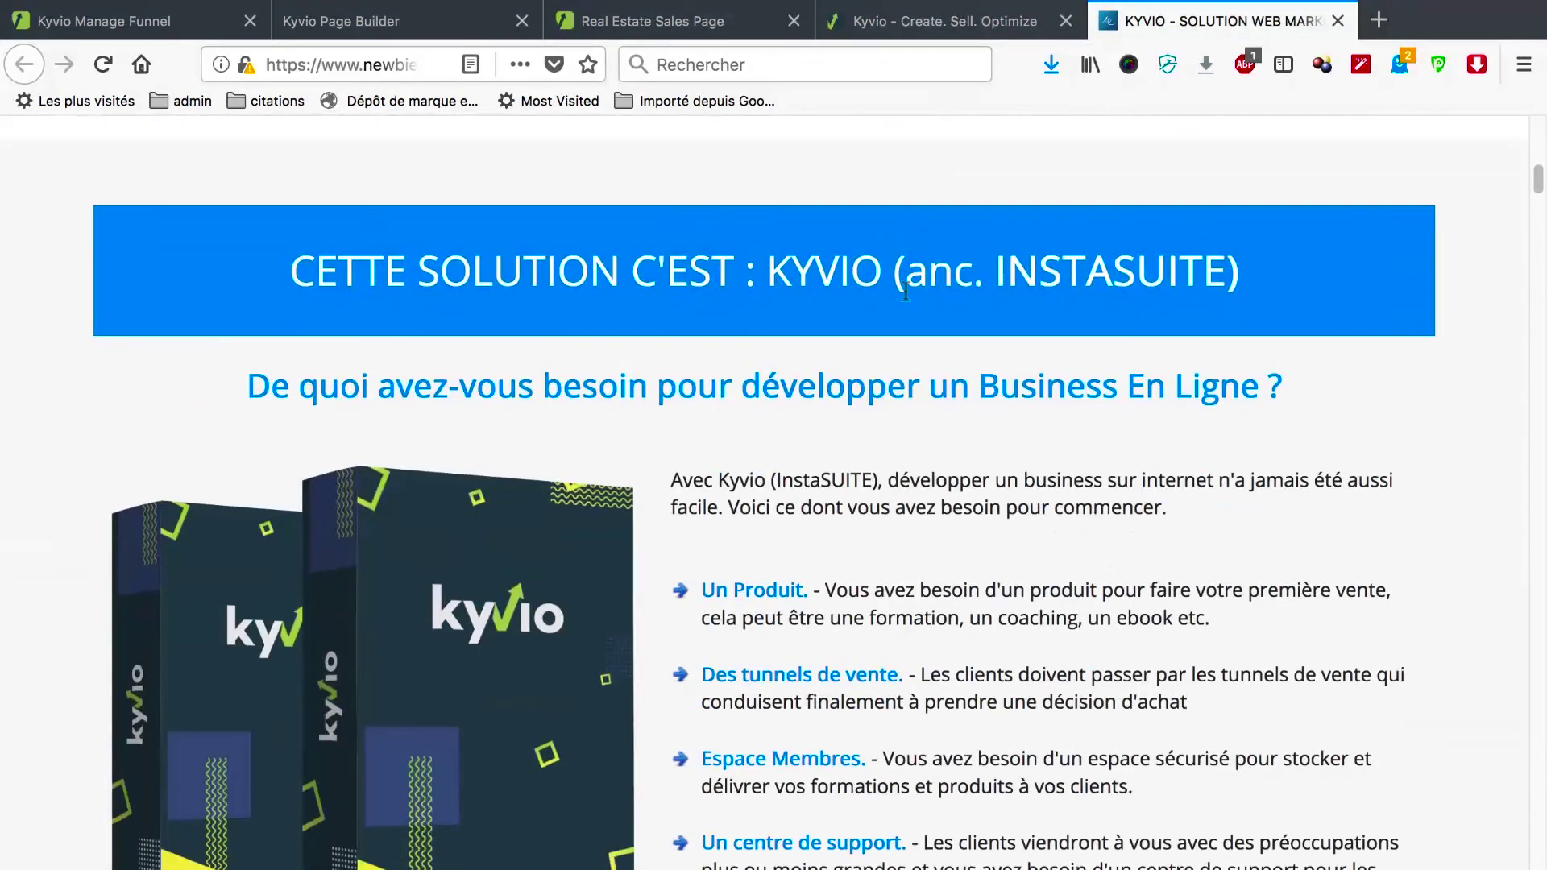
scroll(905, 291, "up", 10)
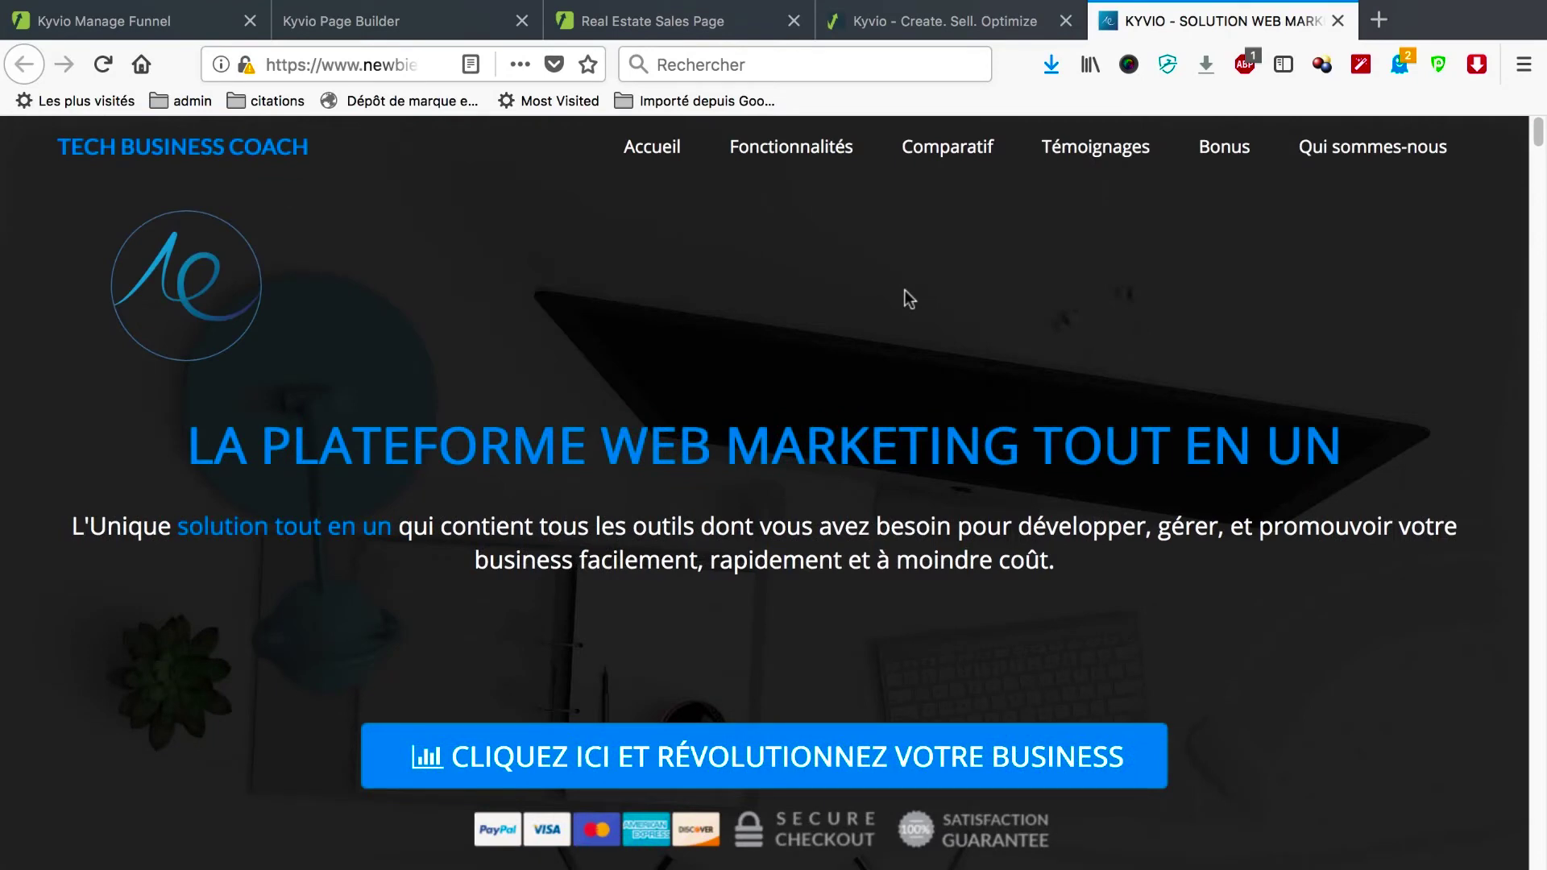
- Test the Témoignages and Fonctionnalités menu links on the example page
left_click(1062, 146)
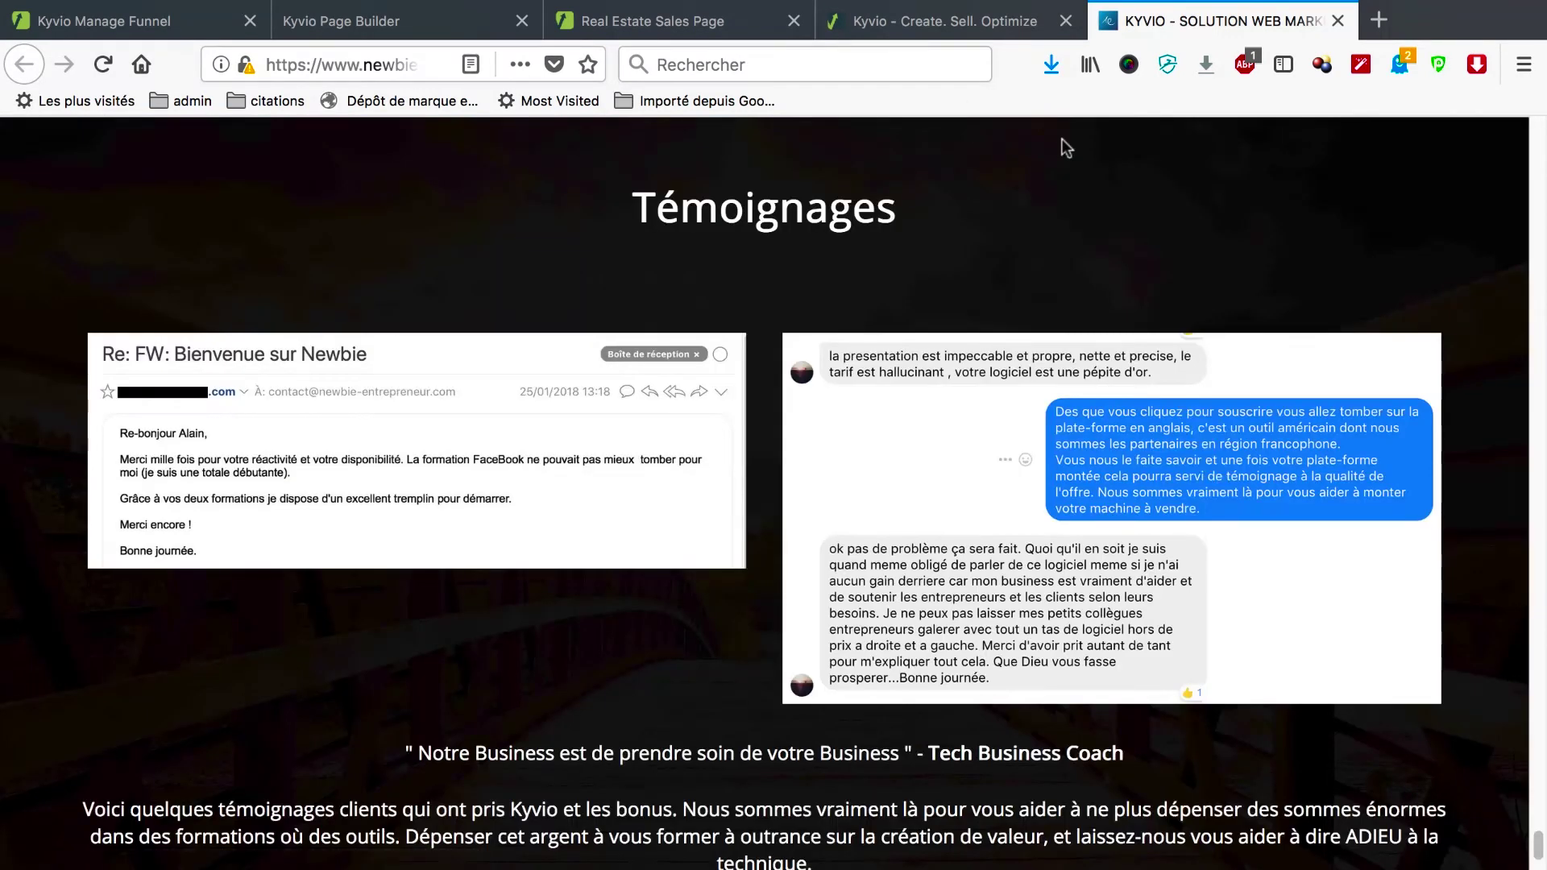
scroll(1022, 219, "up", 15)
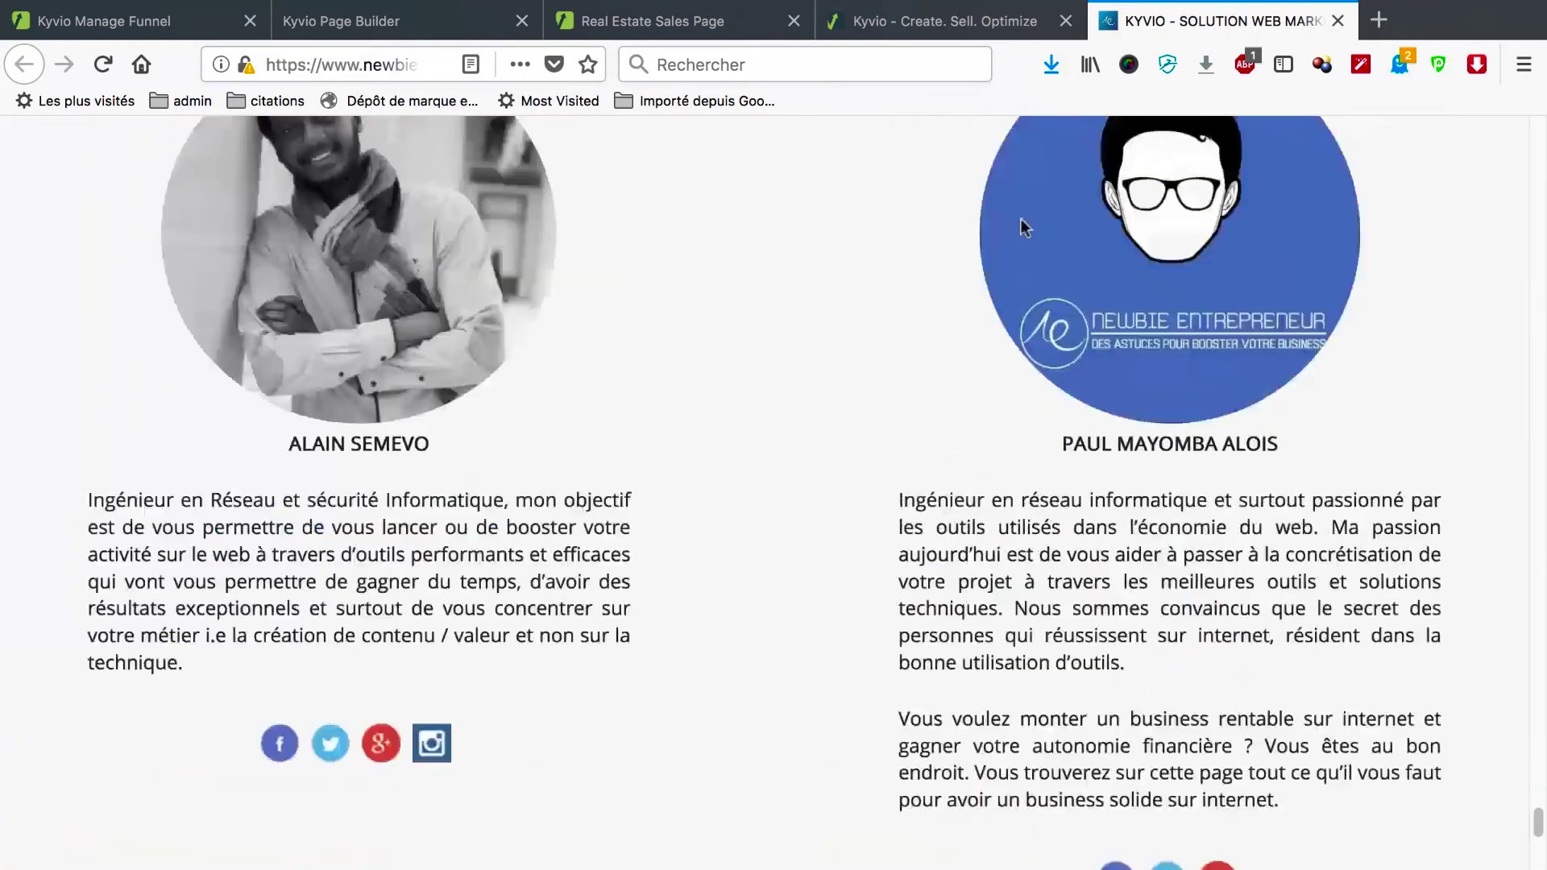
scroll(1020, 219, "up", 10)
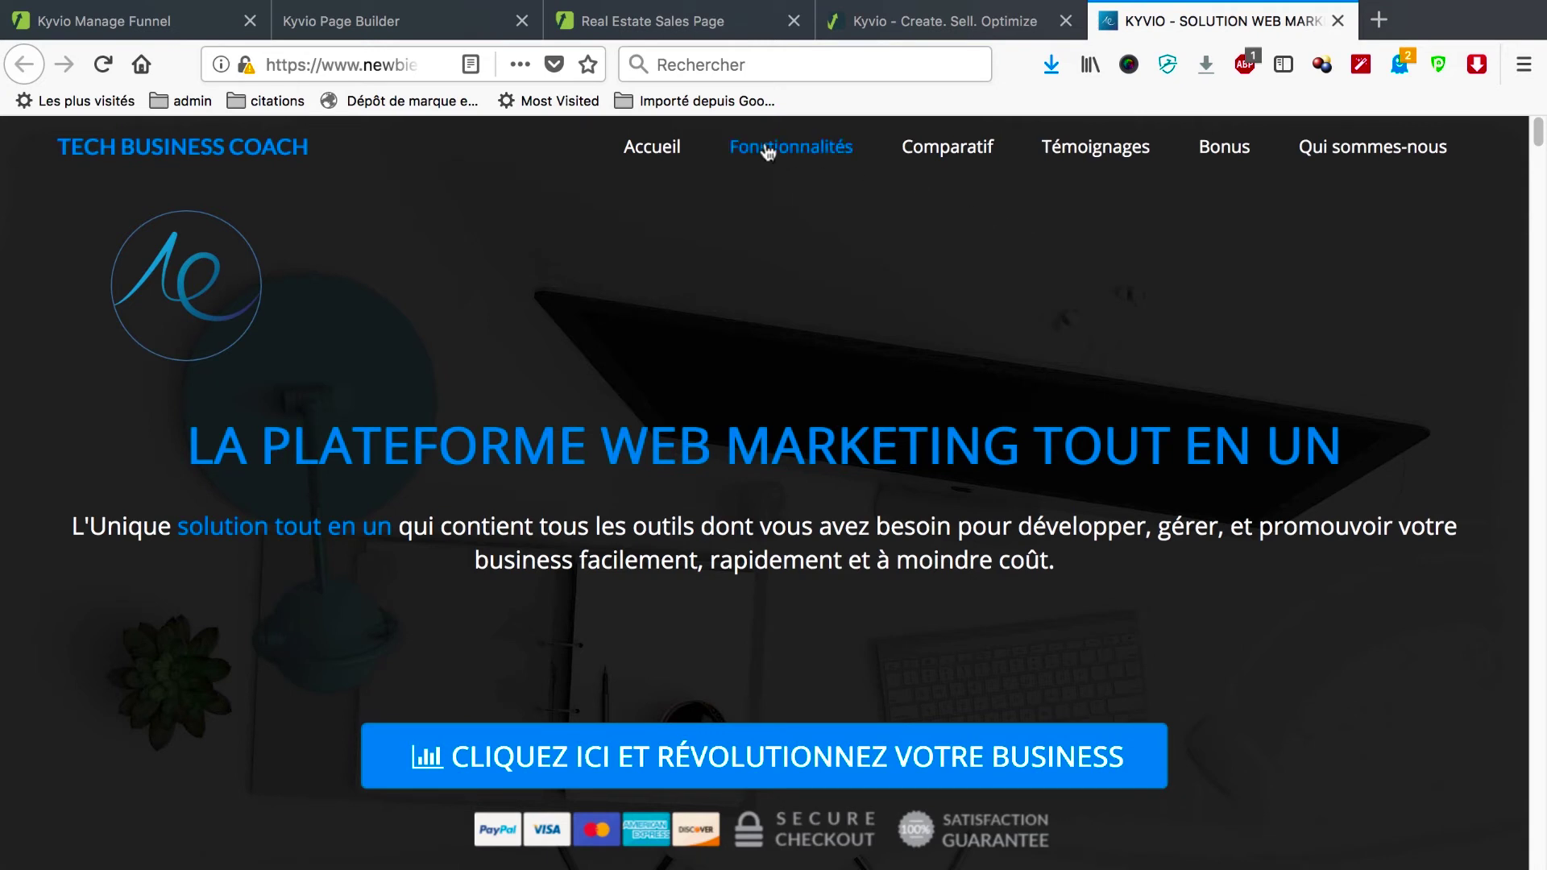
left_click(816, 154)
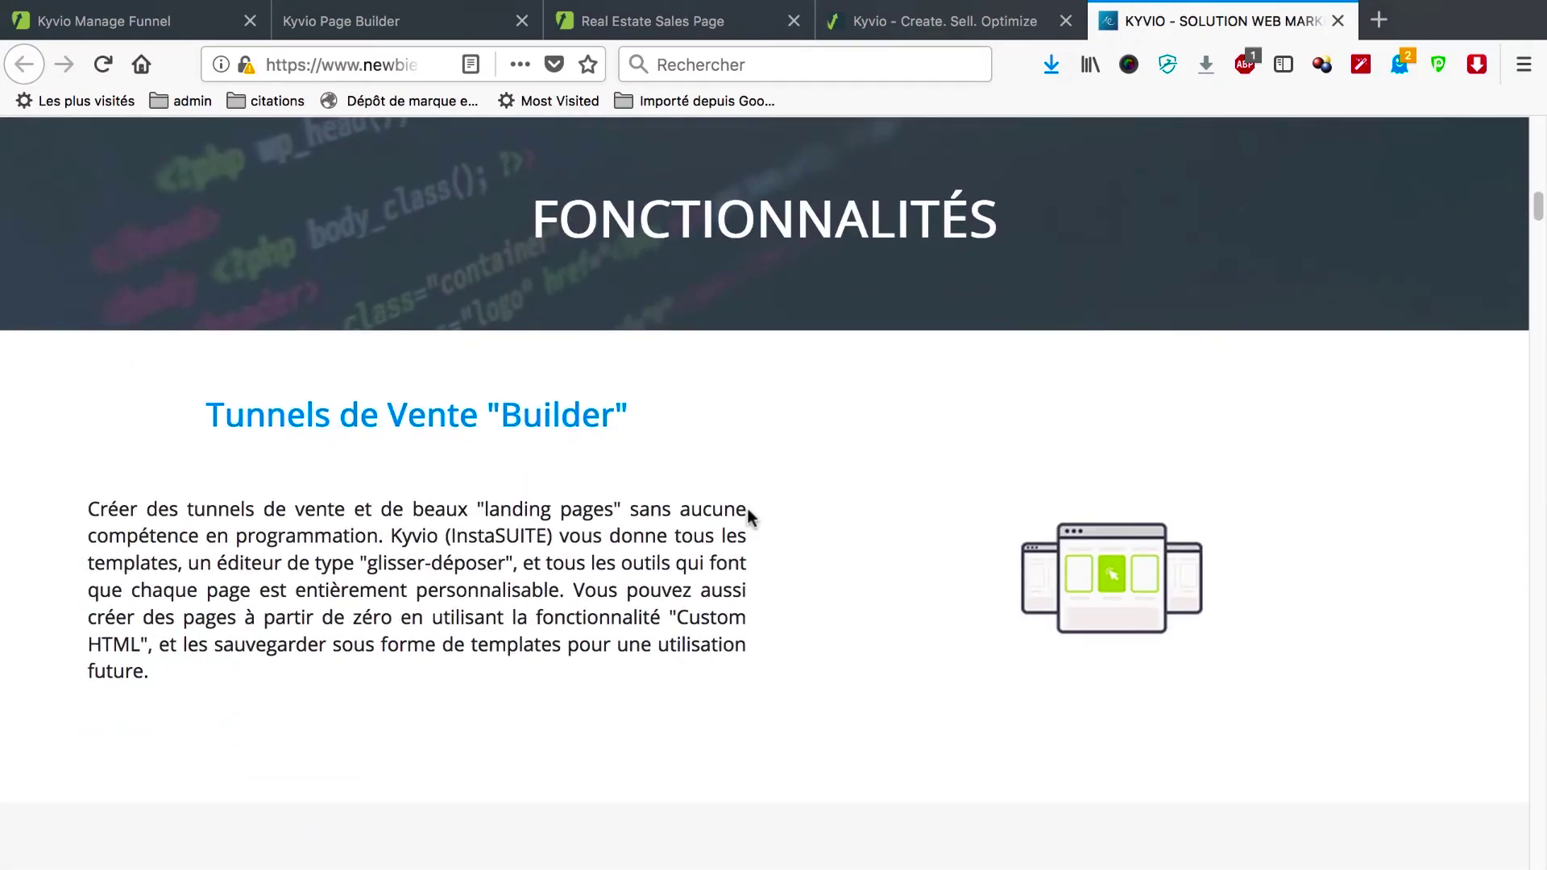
scroll(746, 505, "down", 10)
- Return to the live real estate sales page and check the entries under its Dropdown Menu
left_click(620, 18)
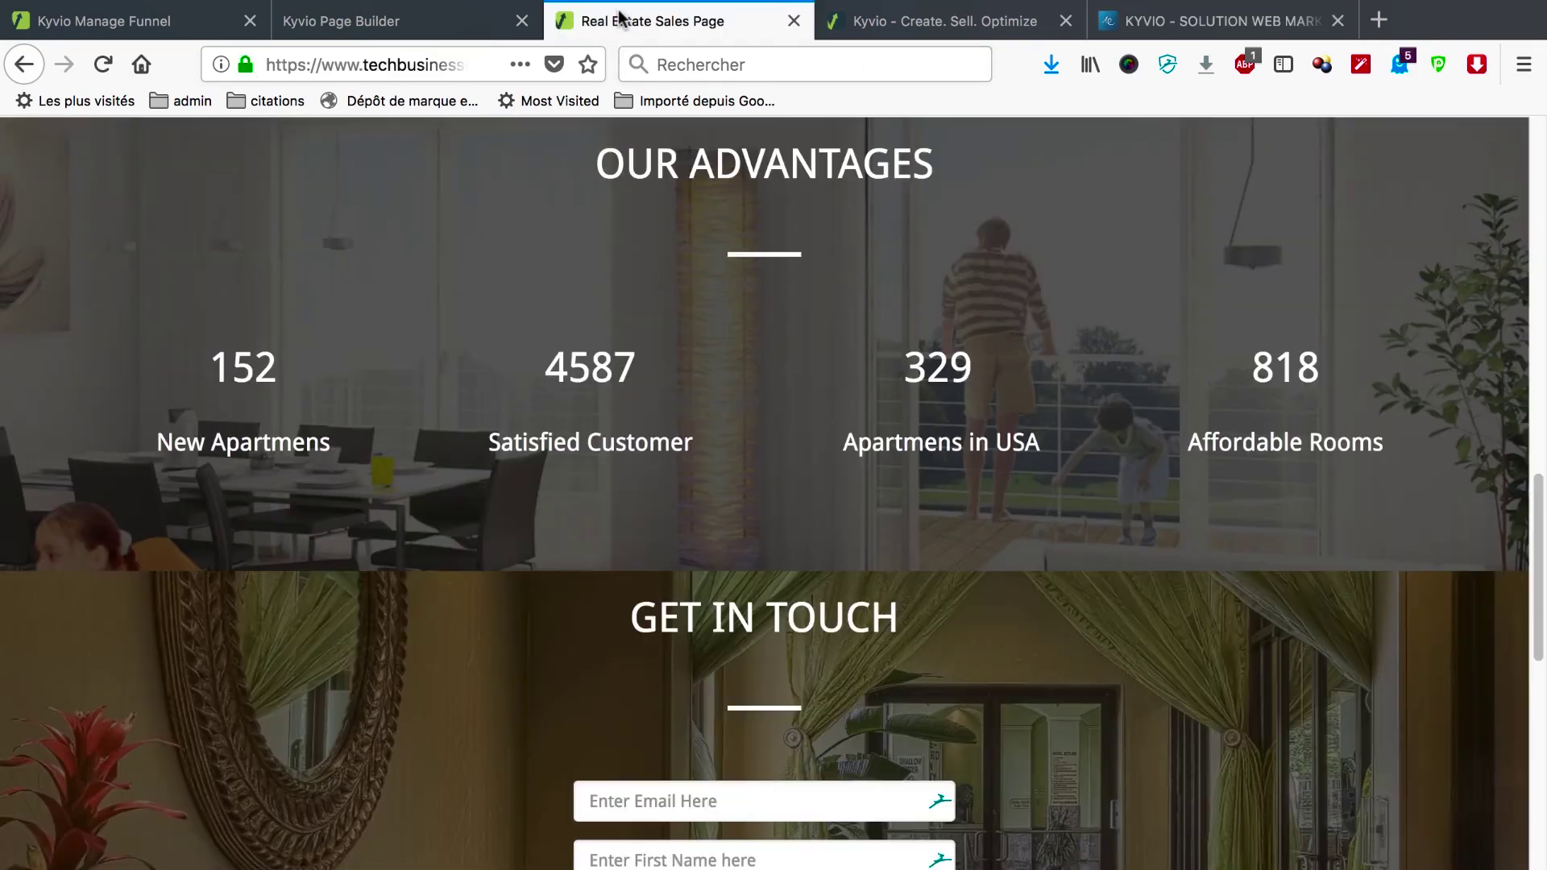
scroll(903, 314, "up", 10)
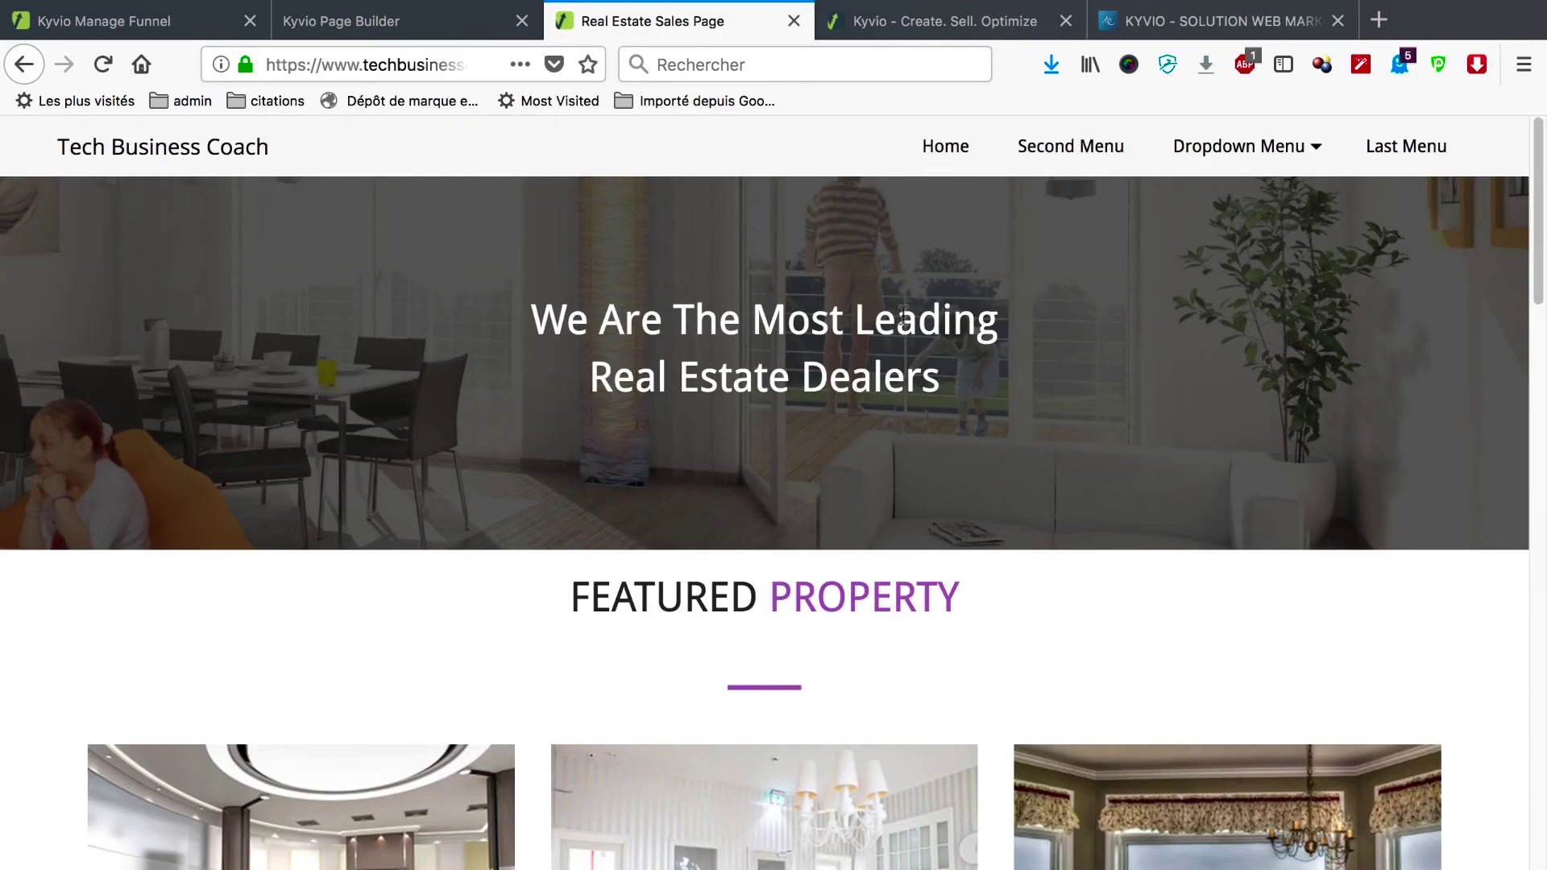
mouse_move(1276, 153)
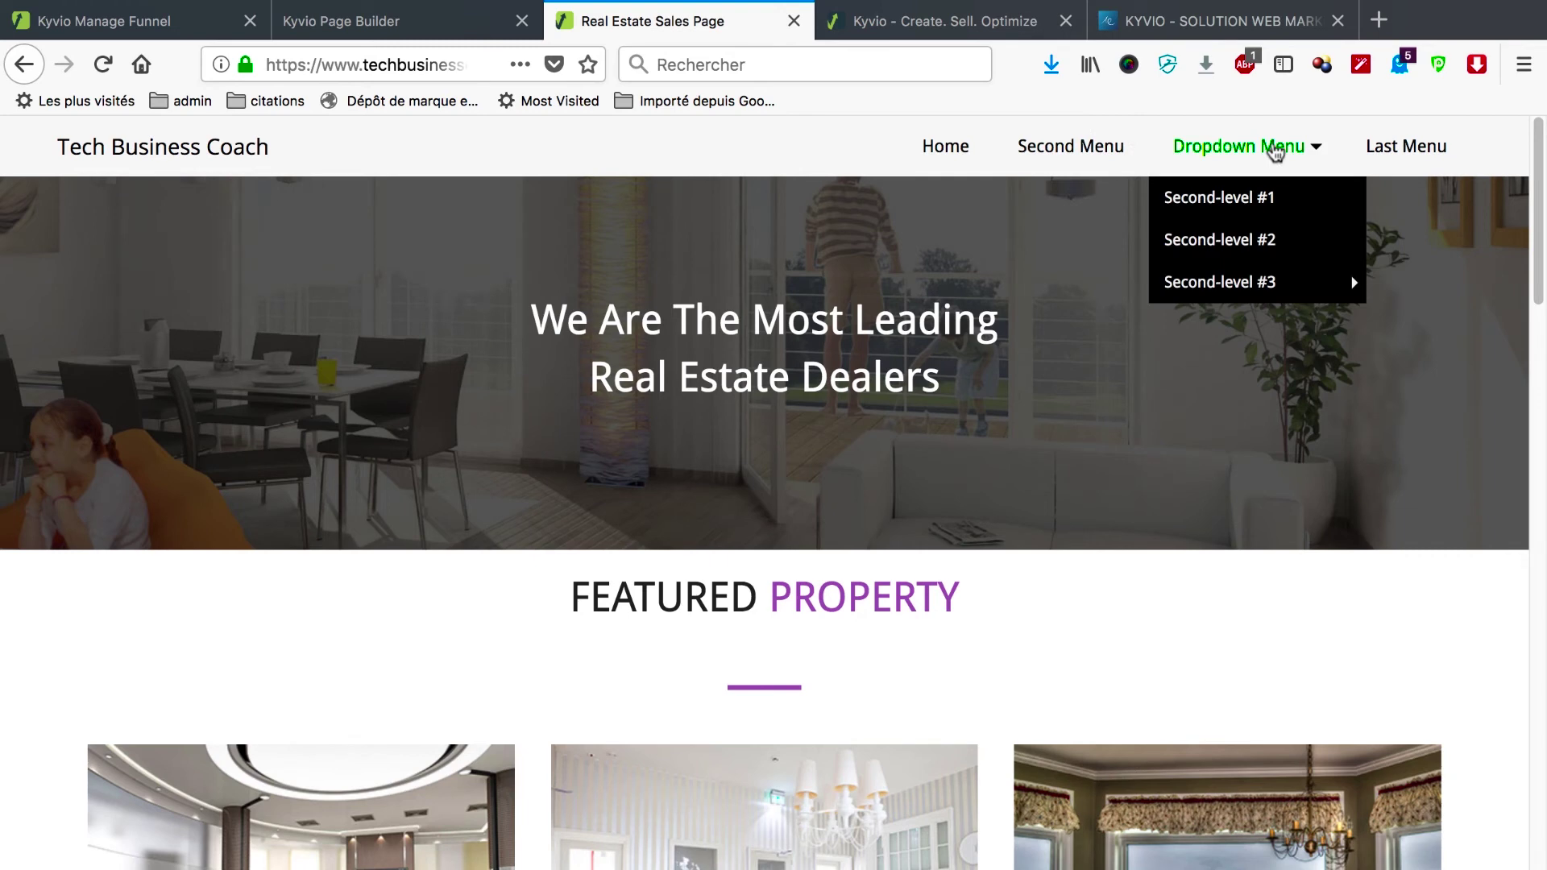
- Back in the page builder, insert a video element below the "We Are The Most Leading Real Estate Dealers" heading
left_click(441, 18)
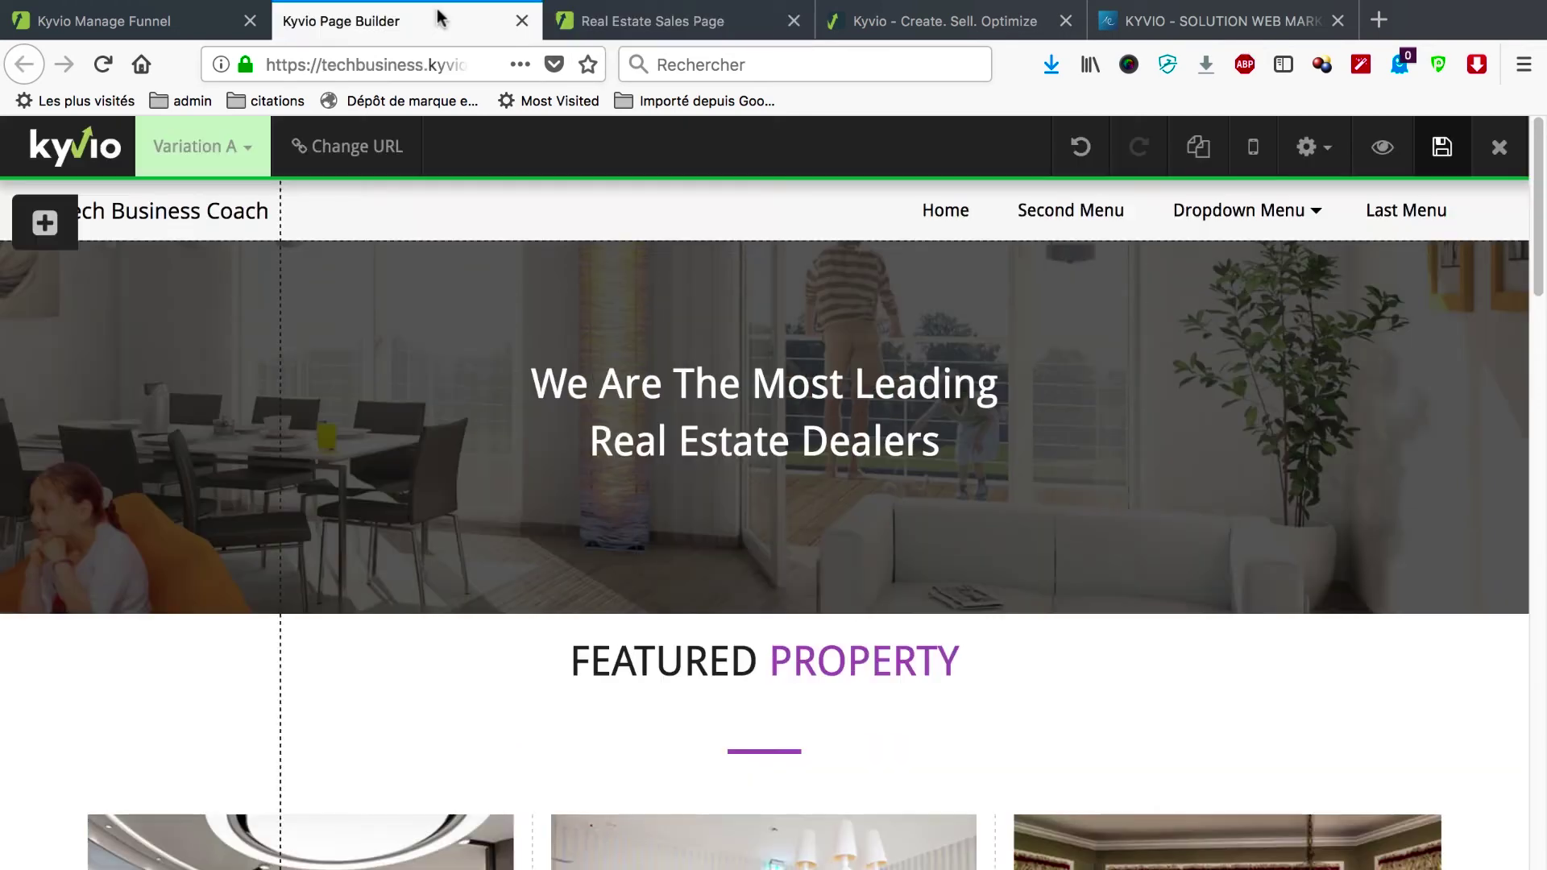
scroll(570, 524, "down", 3)
scroll(569, 524, "up", 3)
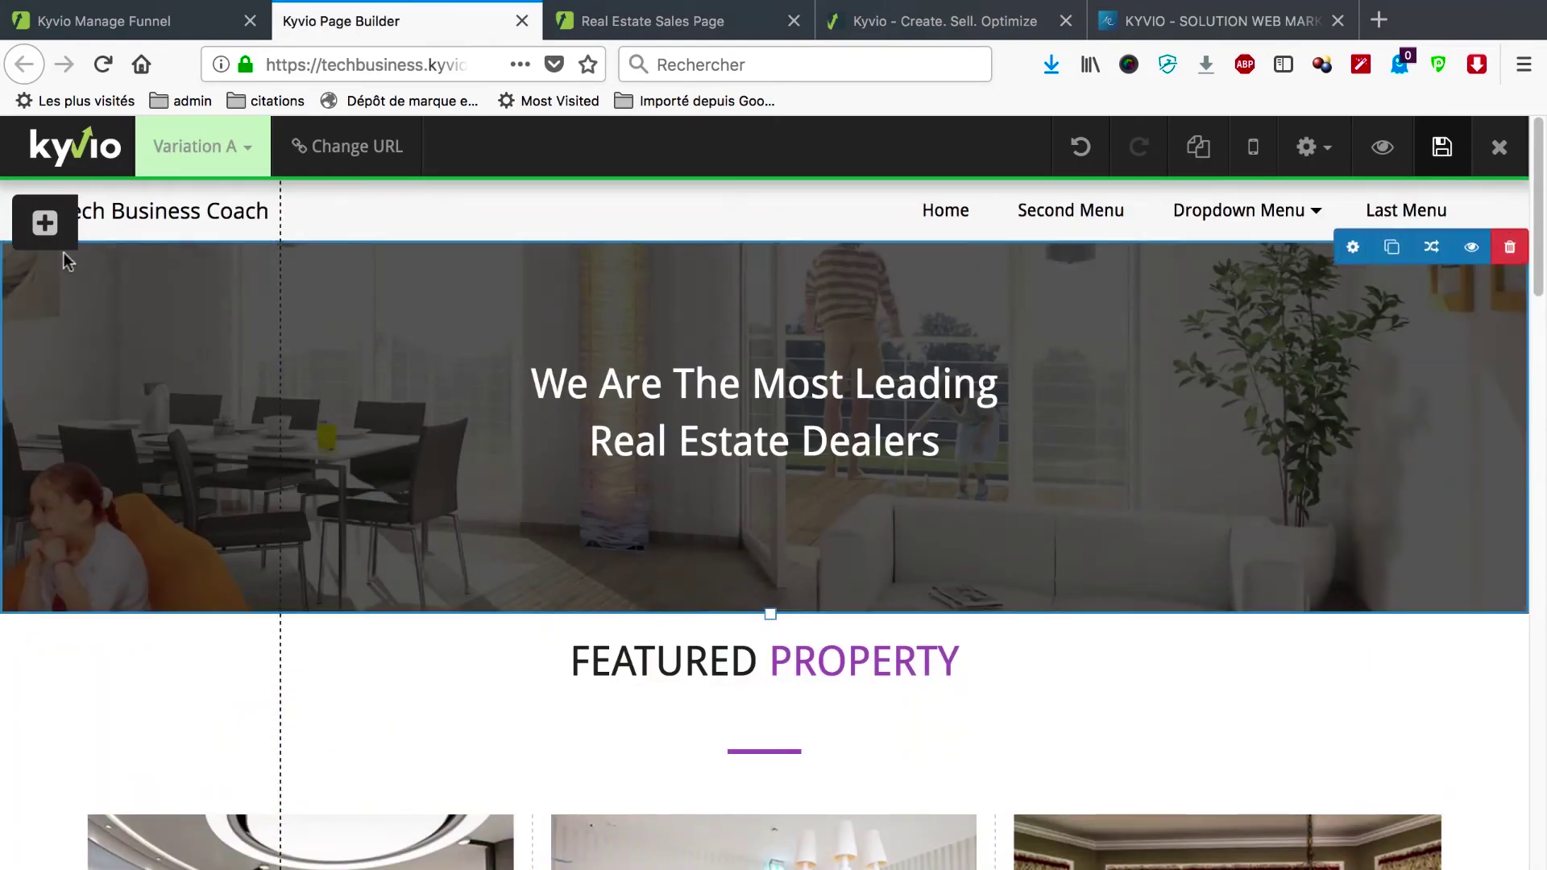
left_click(46, 228)
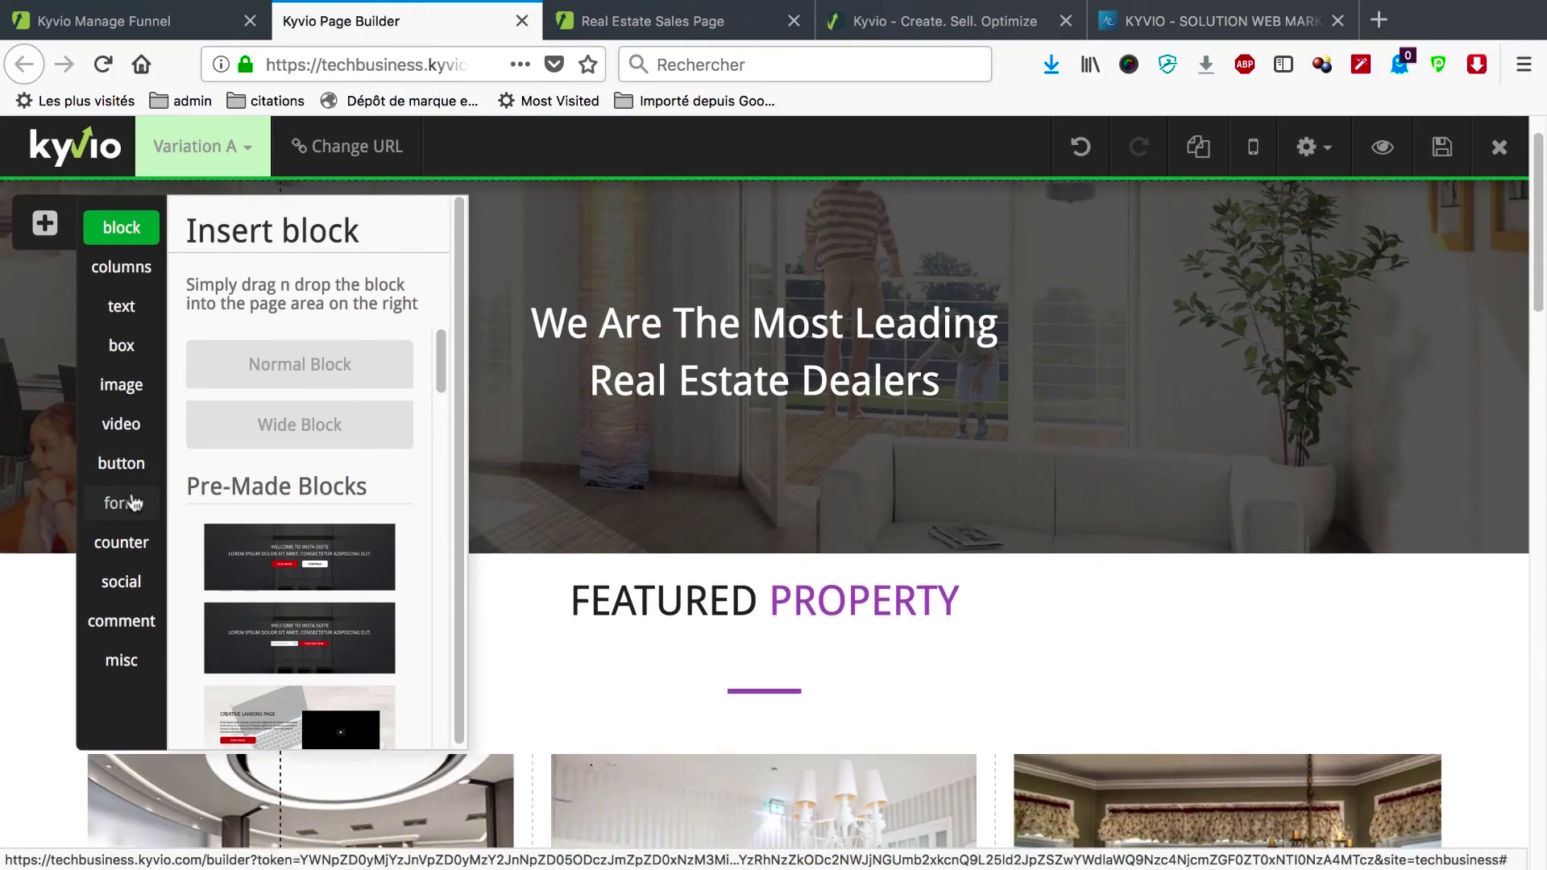
left_click(121, 424)
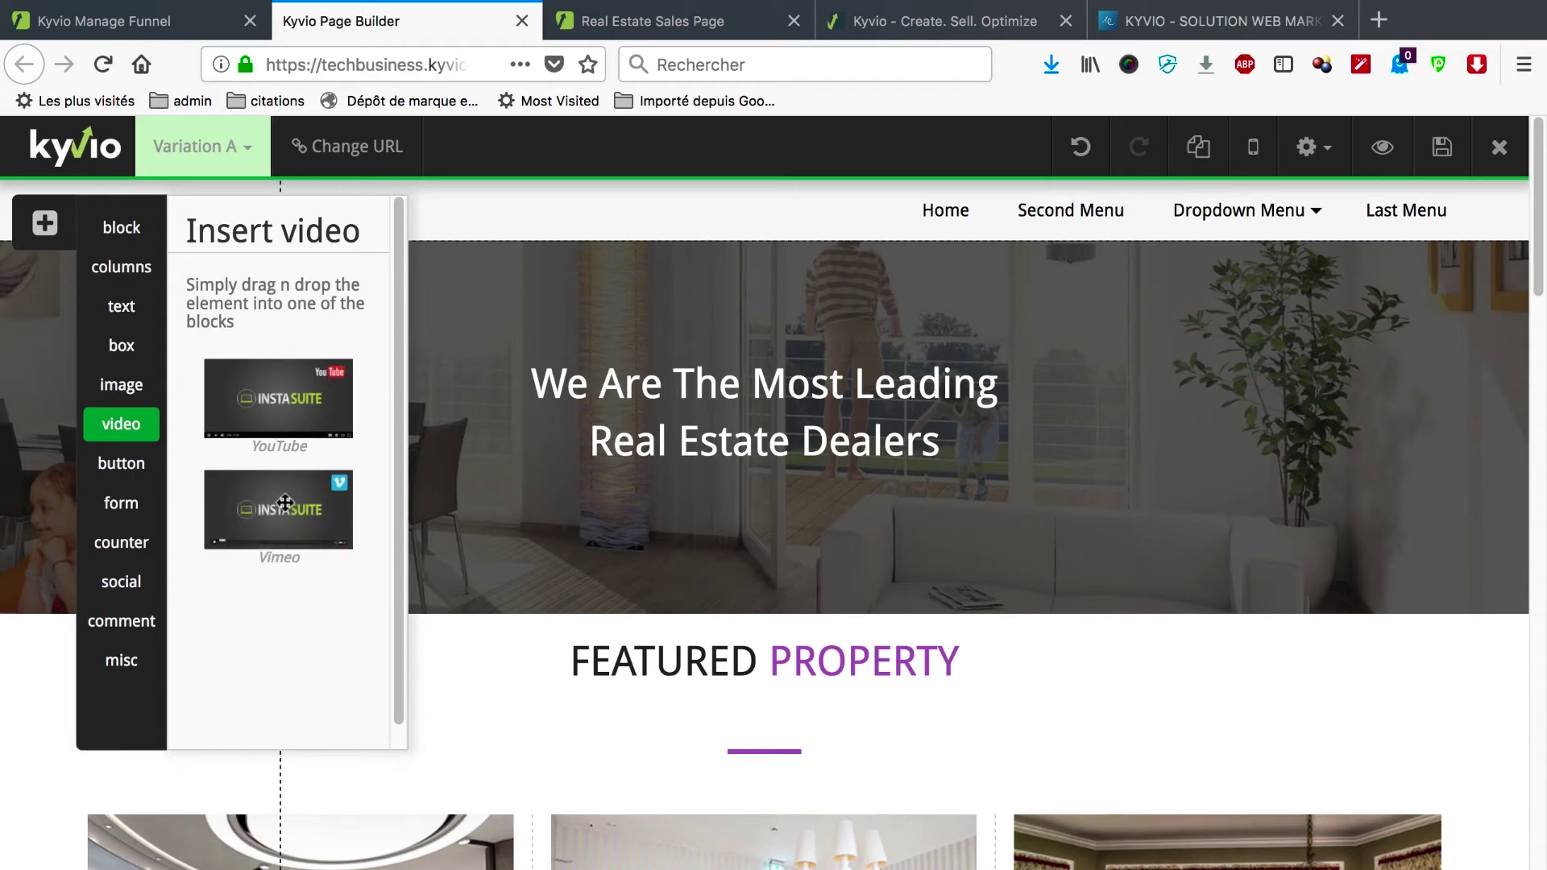
left_click_drag(286, 503, 777, 525)
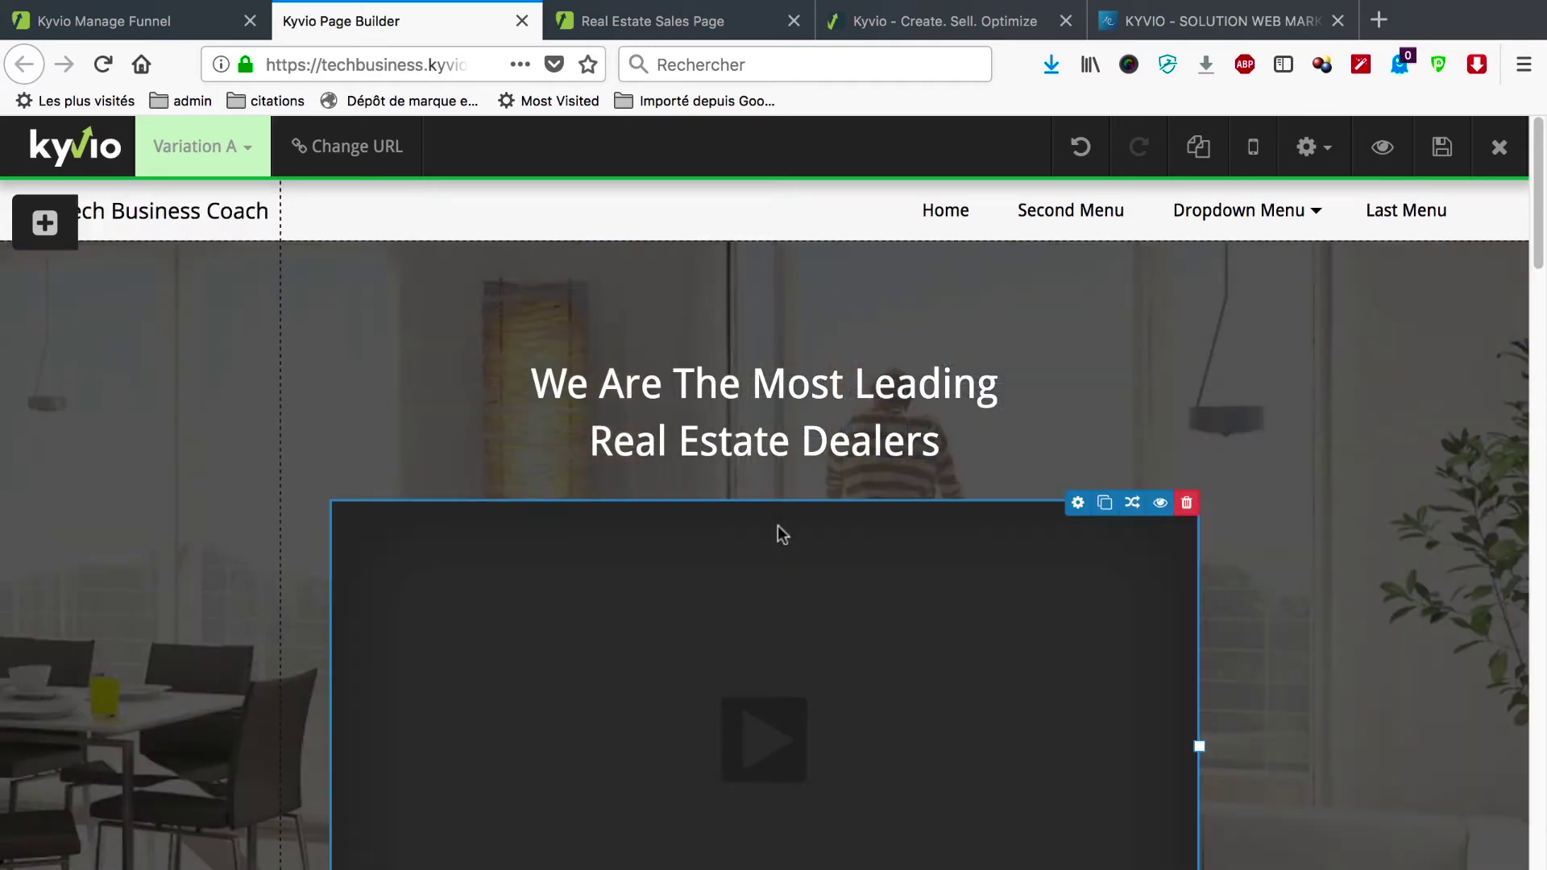
- Open the video element's settings and compare the Vimeo and YouTube video type options
scroll(782, 636, "down", 5)
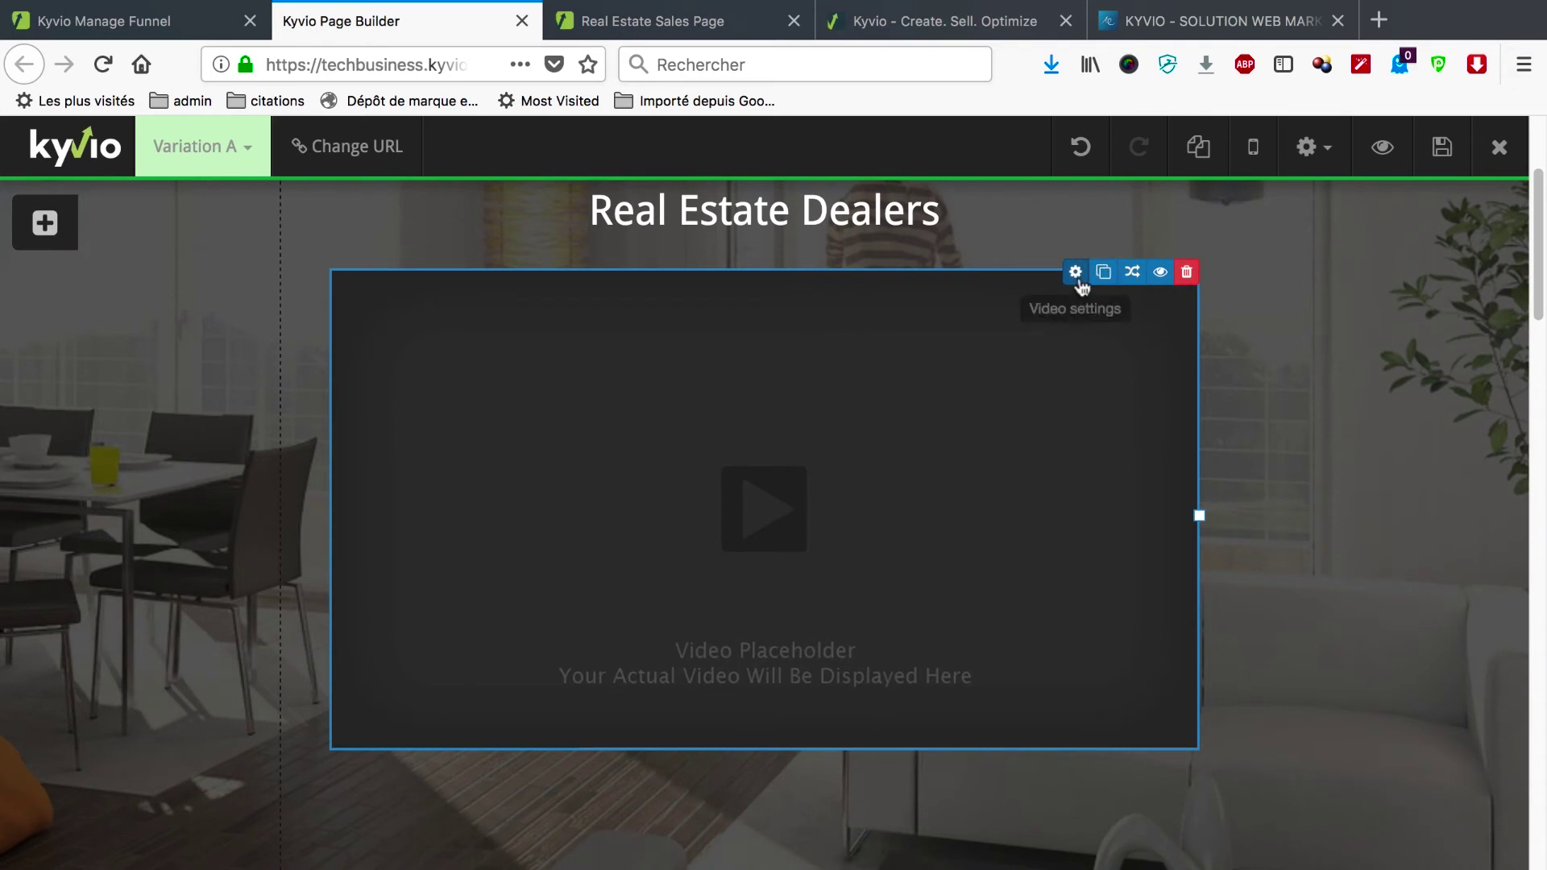
left_click(1078, 274)
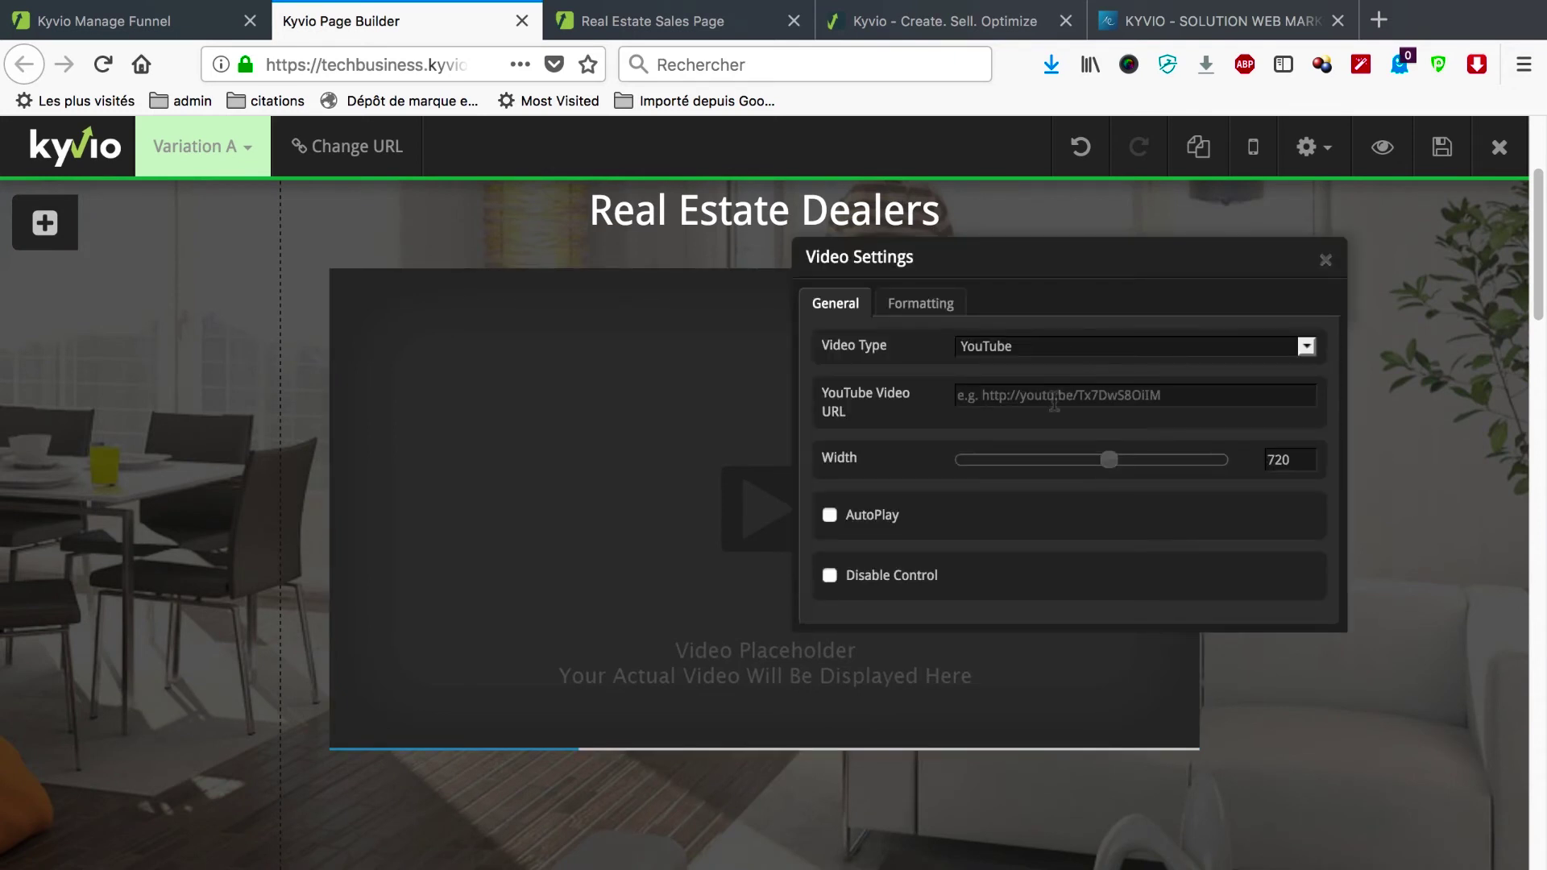
left_click(1051, 355)
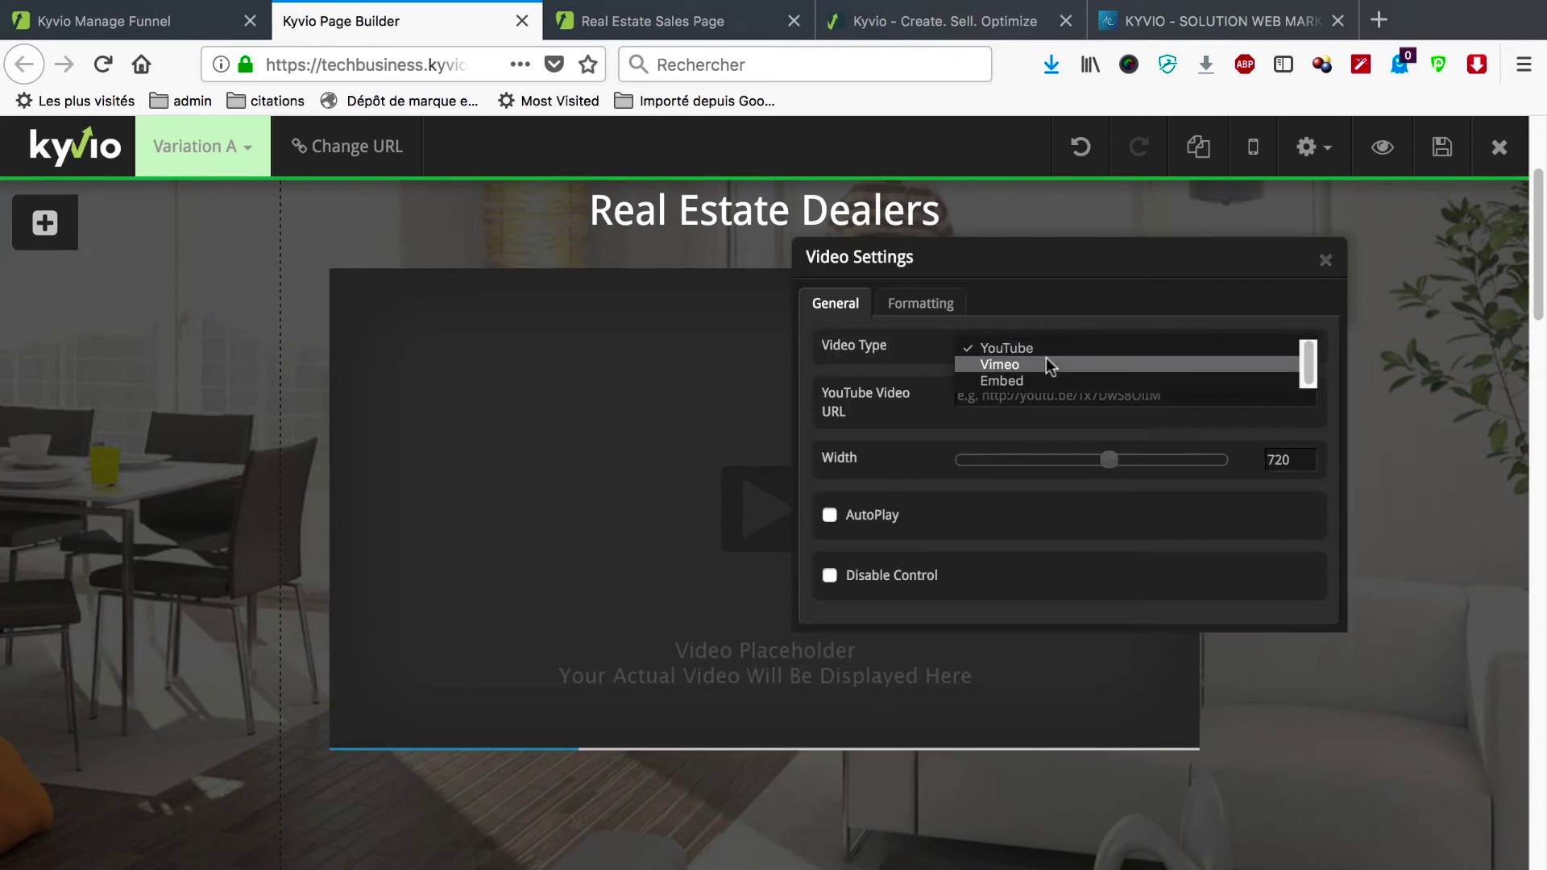
left_click(1051, 365)
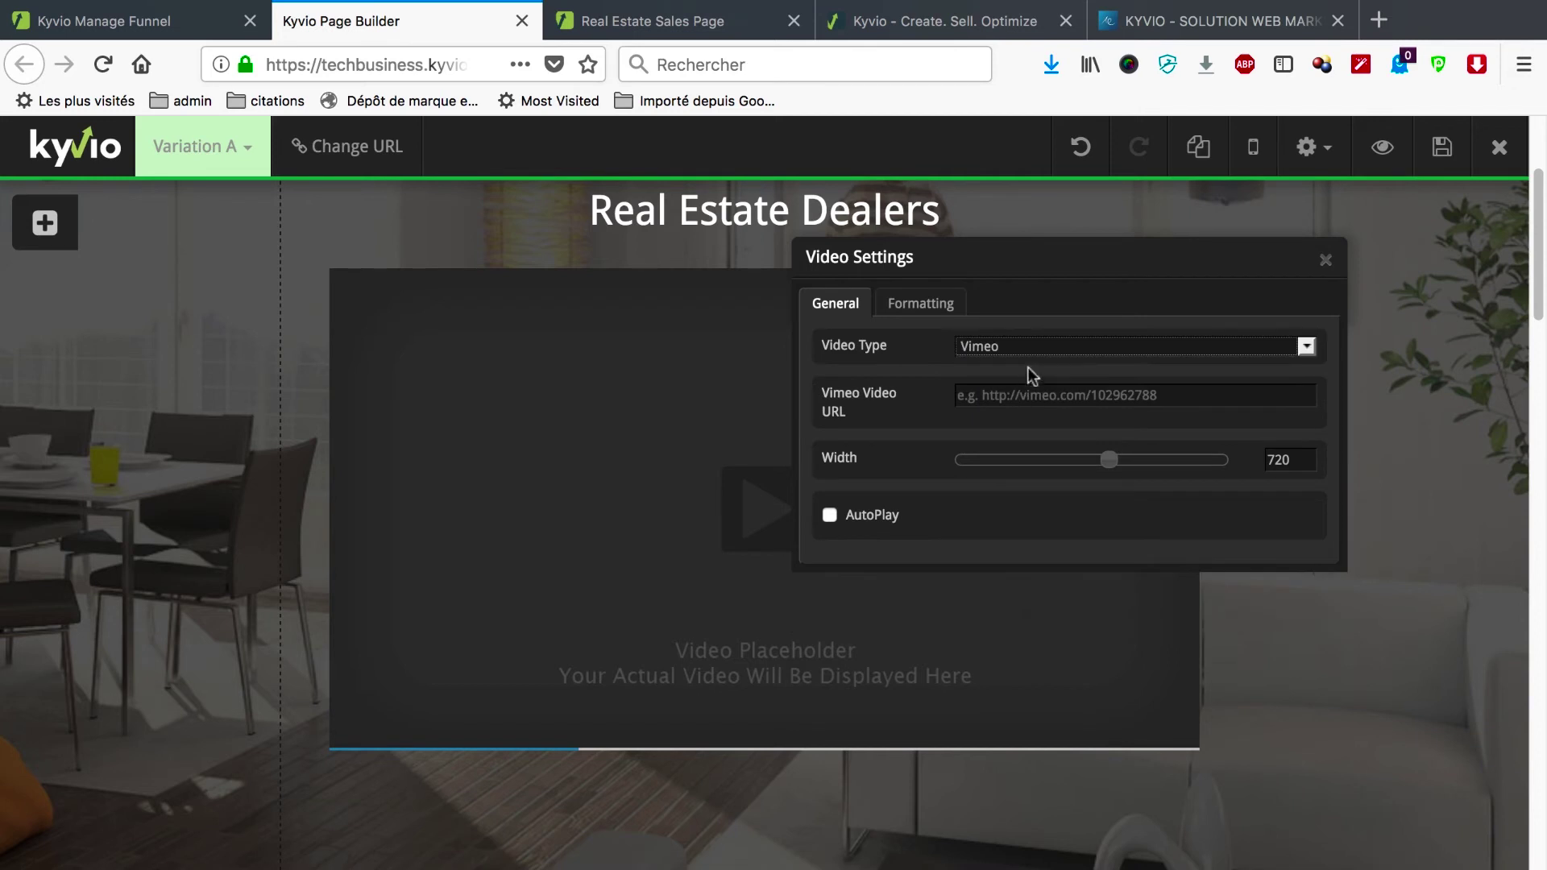
left_click(1043, 345)
left_click(1032, 330)
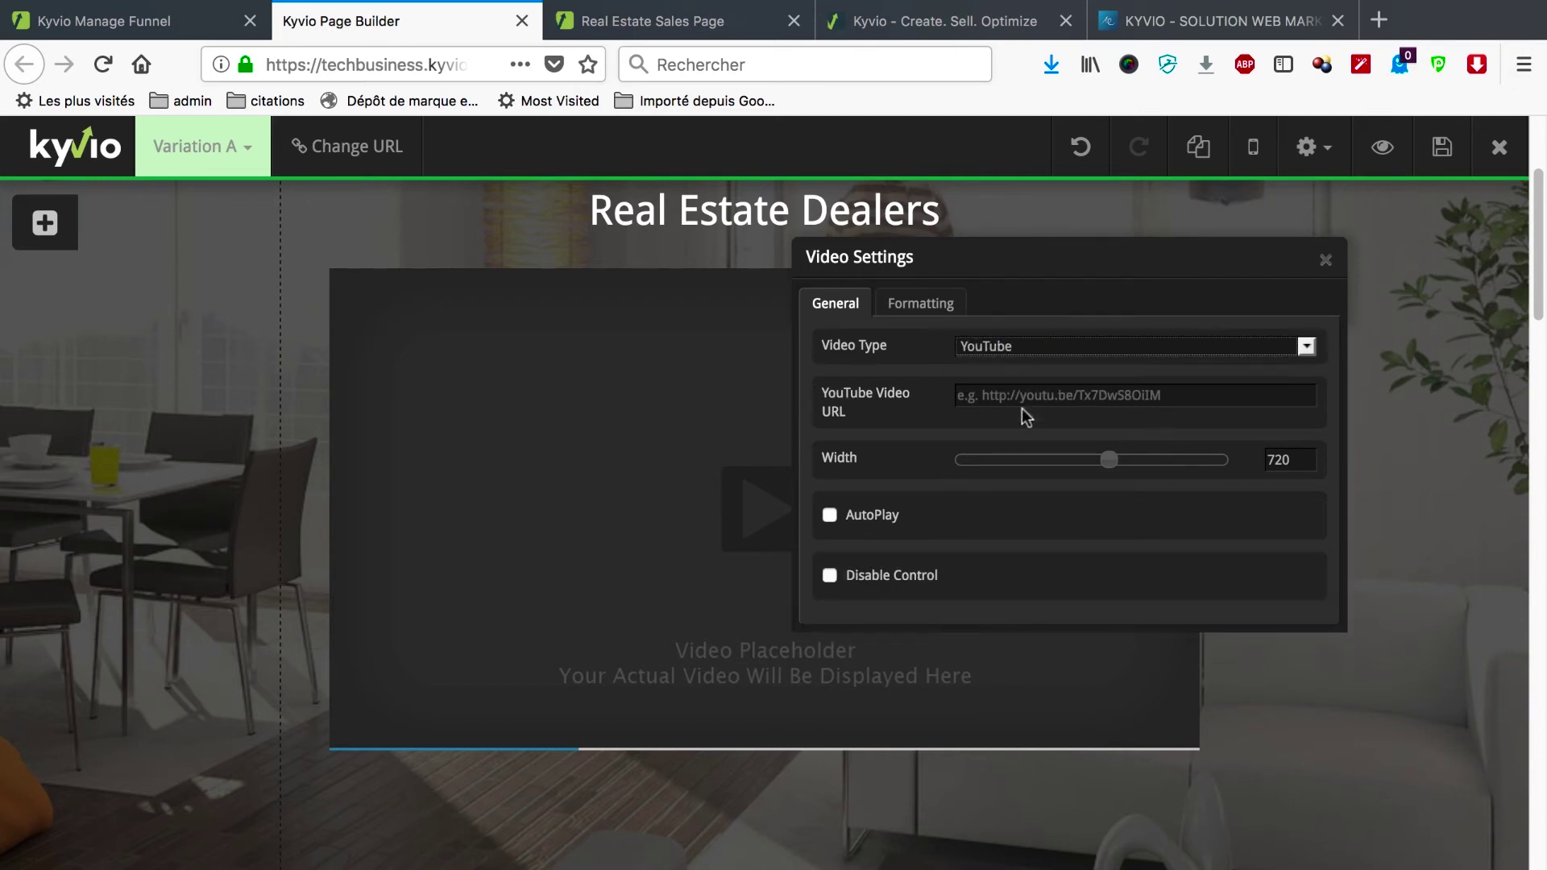
- Set the video type to Embed, check the video's formatting margins and close its settings
left_click(1046, 352)
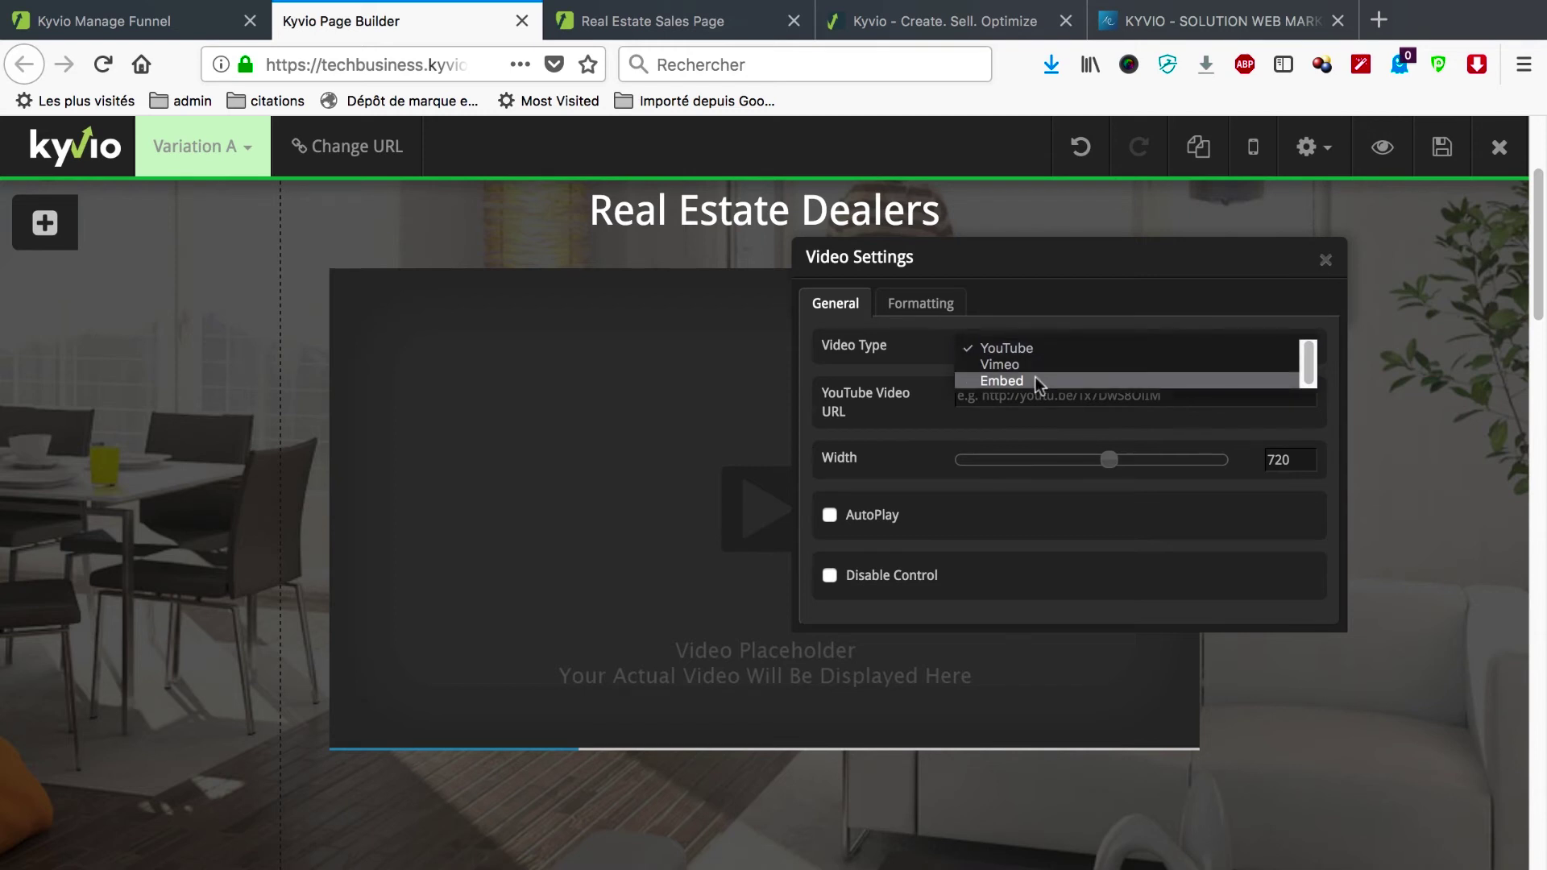
left_click(1035, 375)
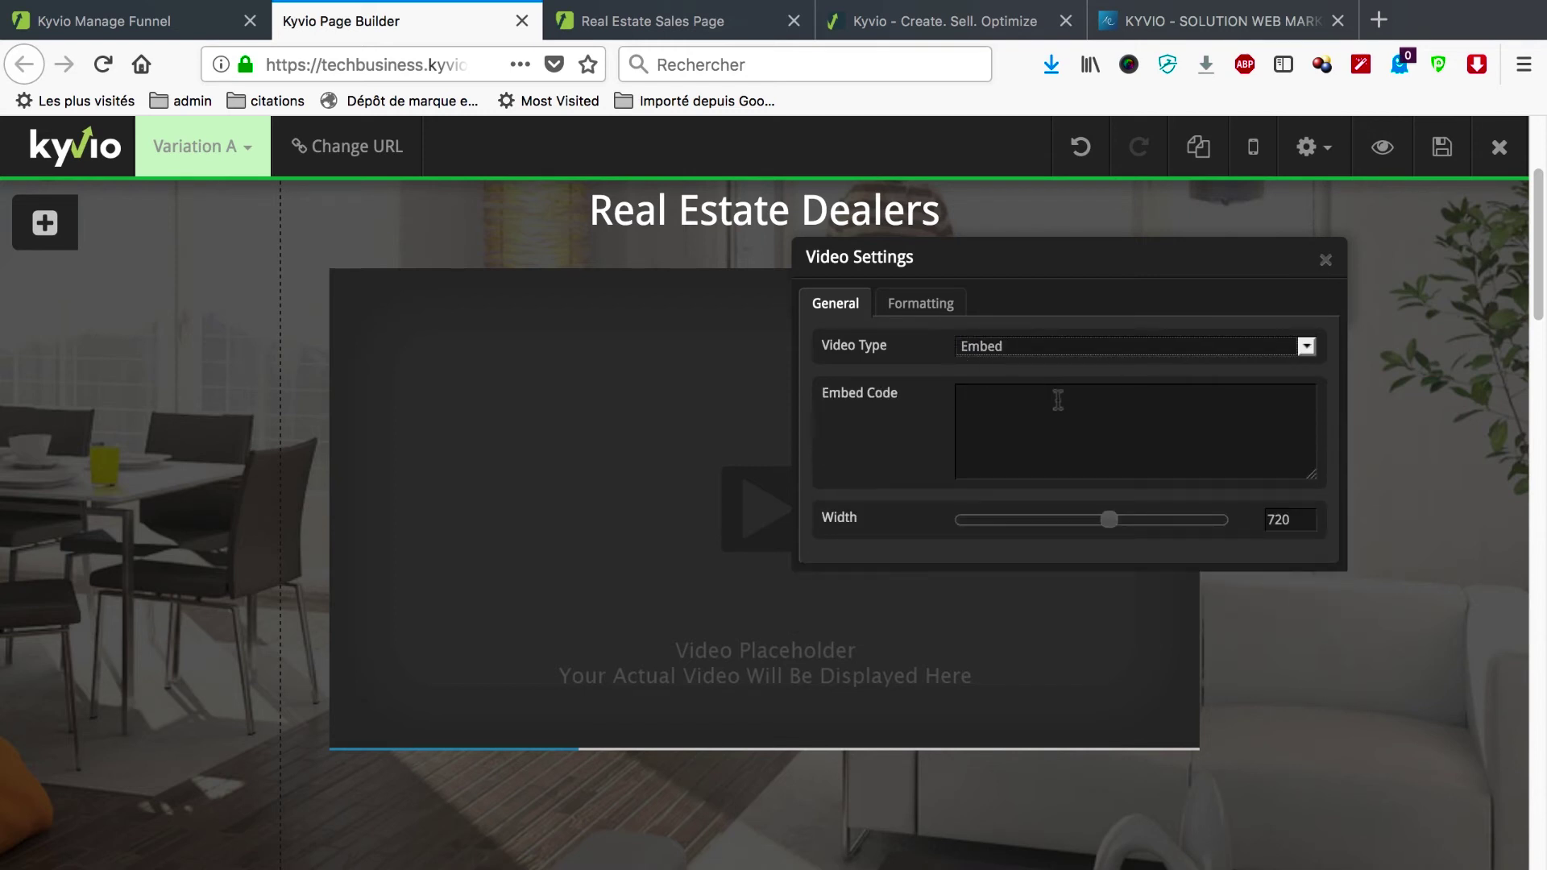
left_click(1007, 342)
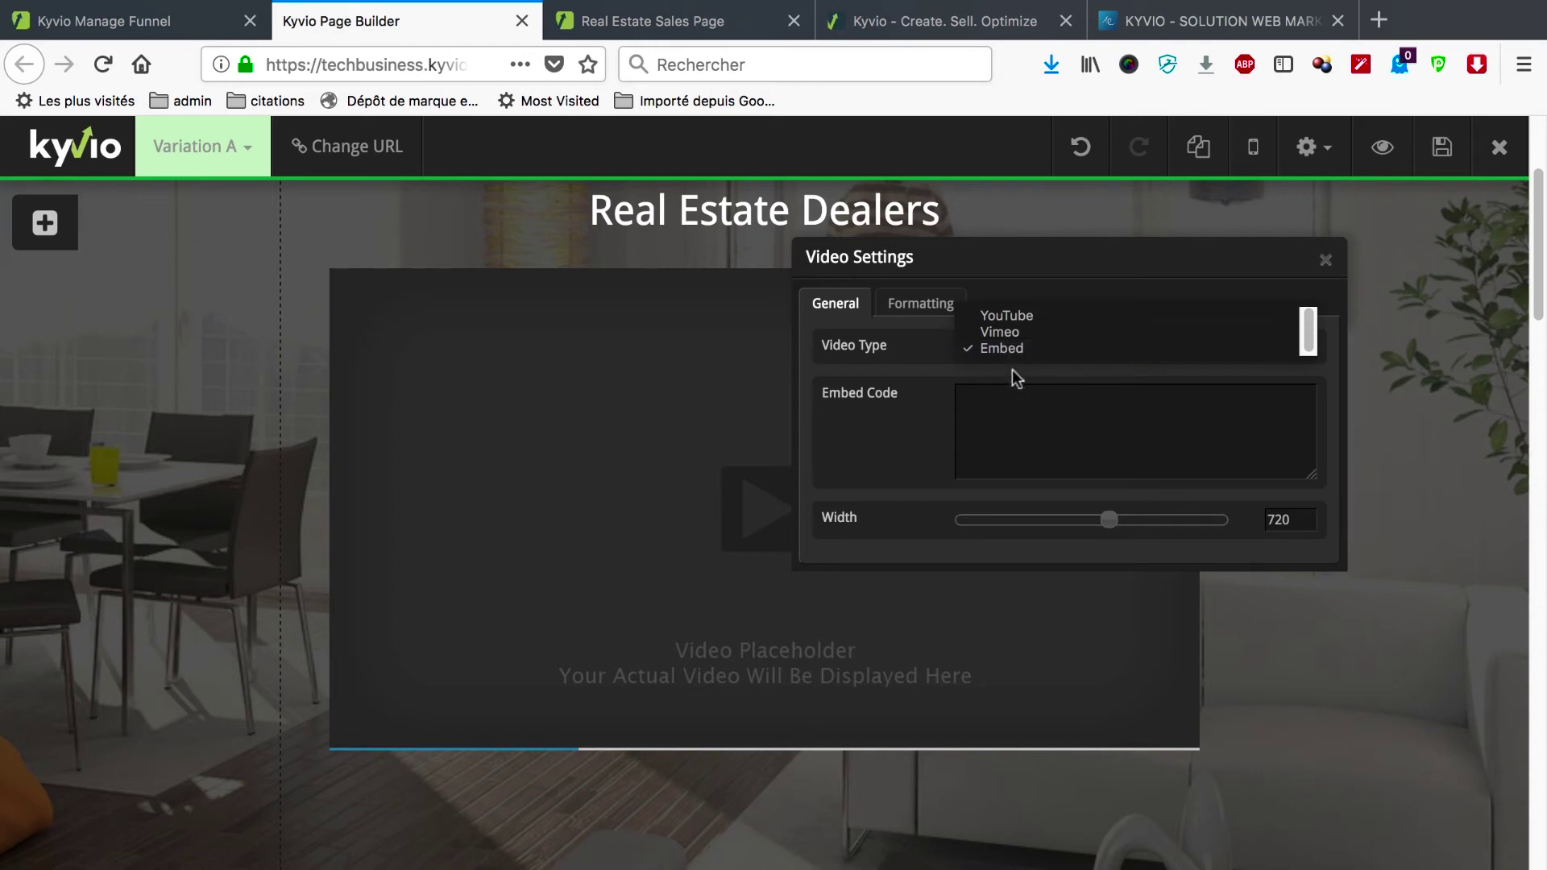
left_click(1012, 369)
left_click(934, 310)
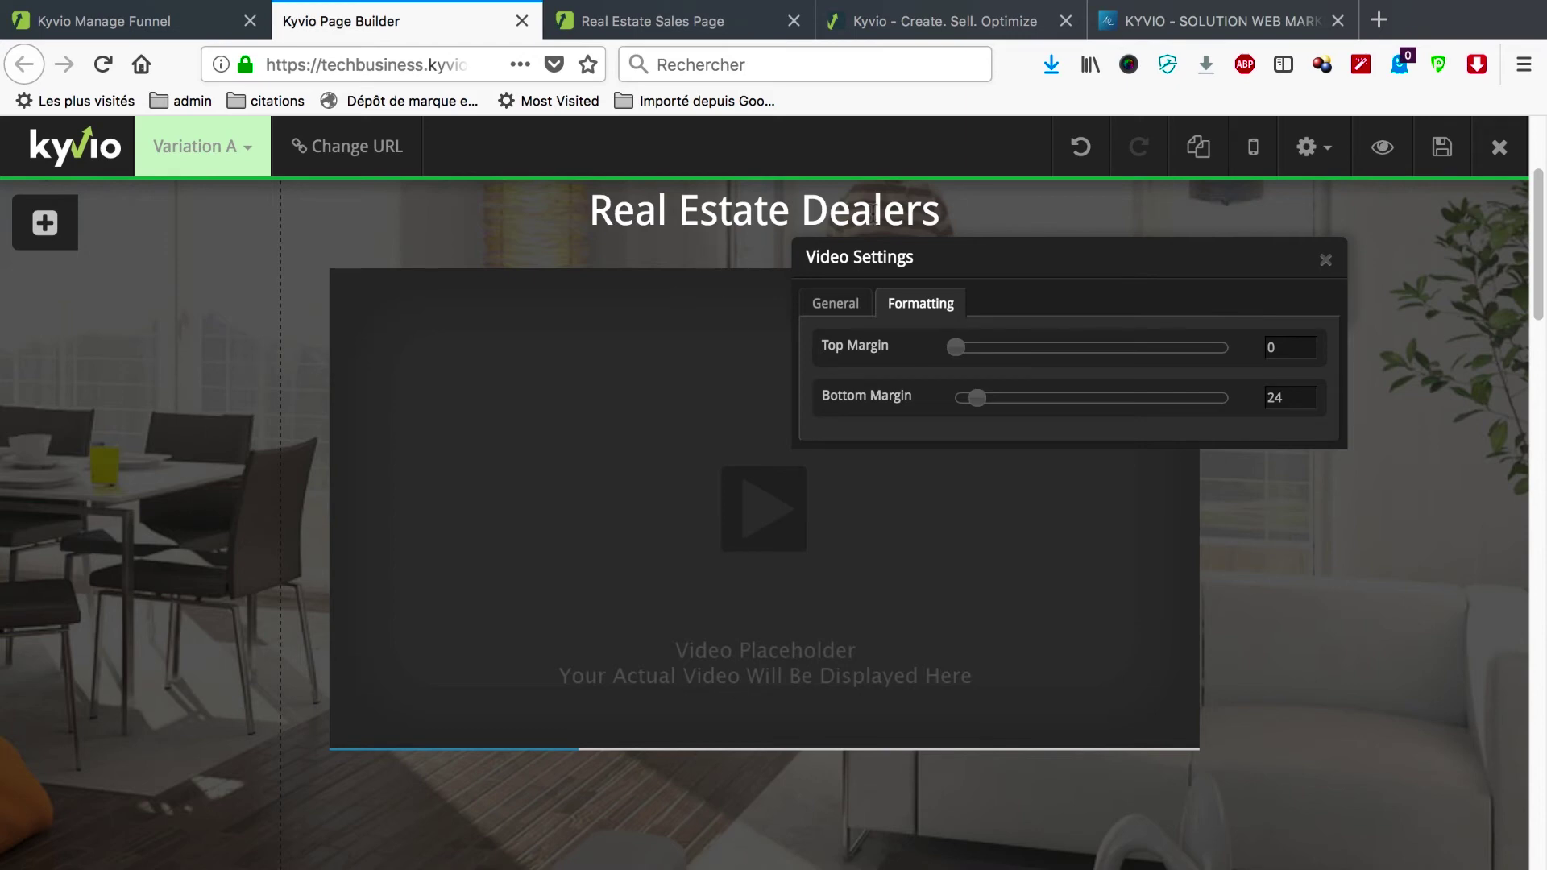
left_click(1326, 259)
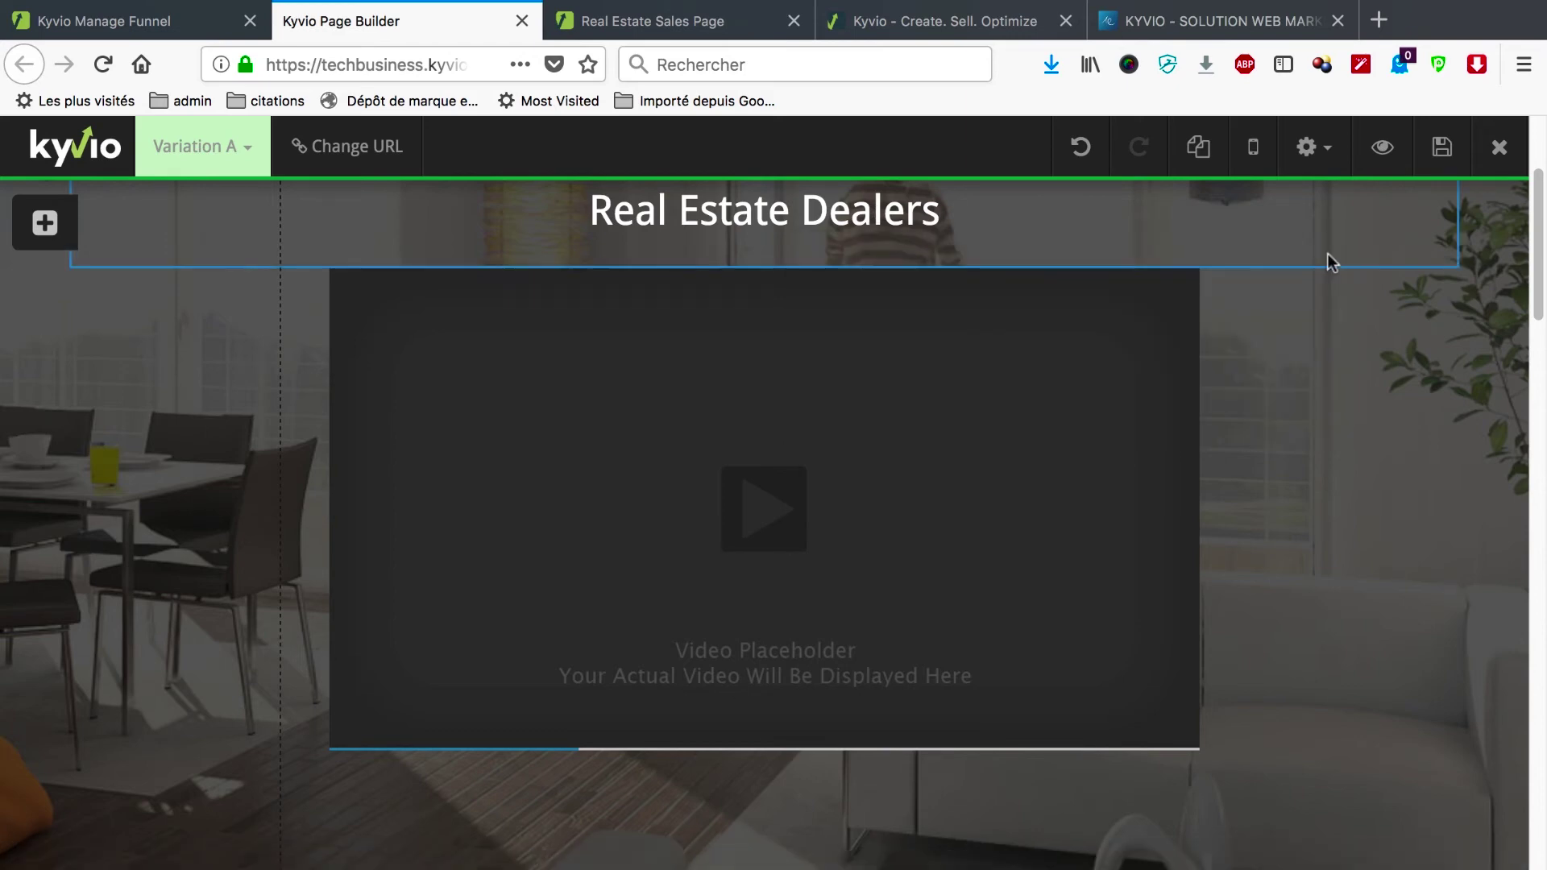
- Insert the Fancy Opt-In Form #2 into the header section, above the Featured Property heading
scroll(1046, 456, "down", 8)
scroll(1046, 456, "up", 4)
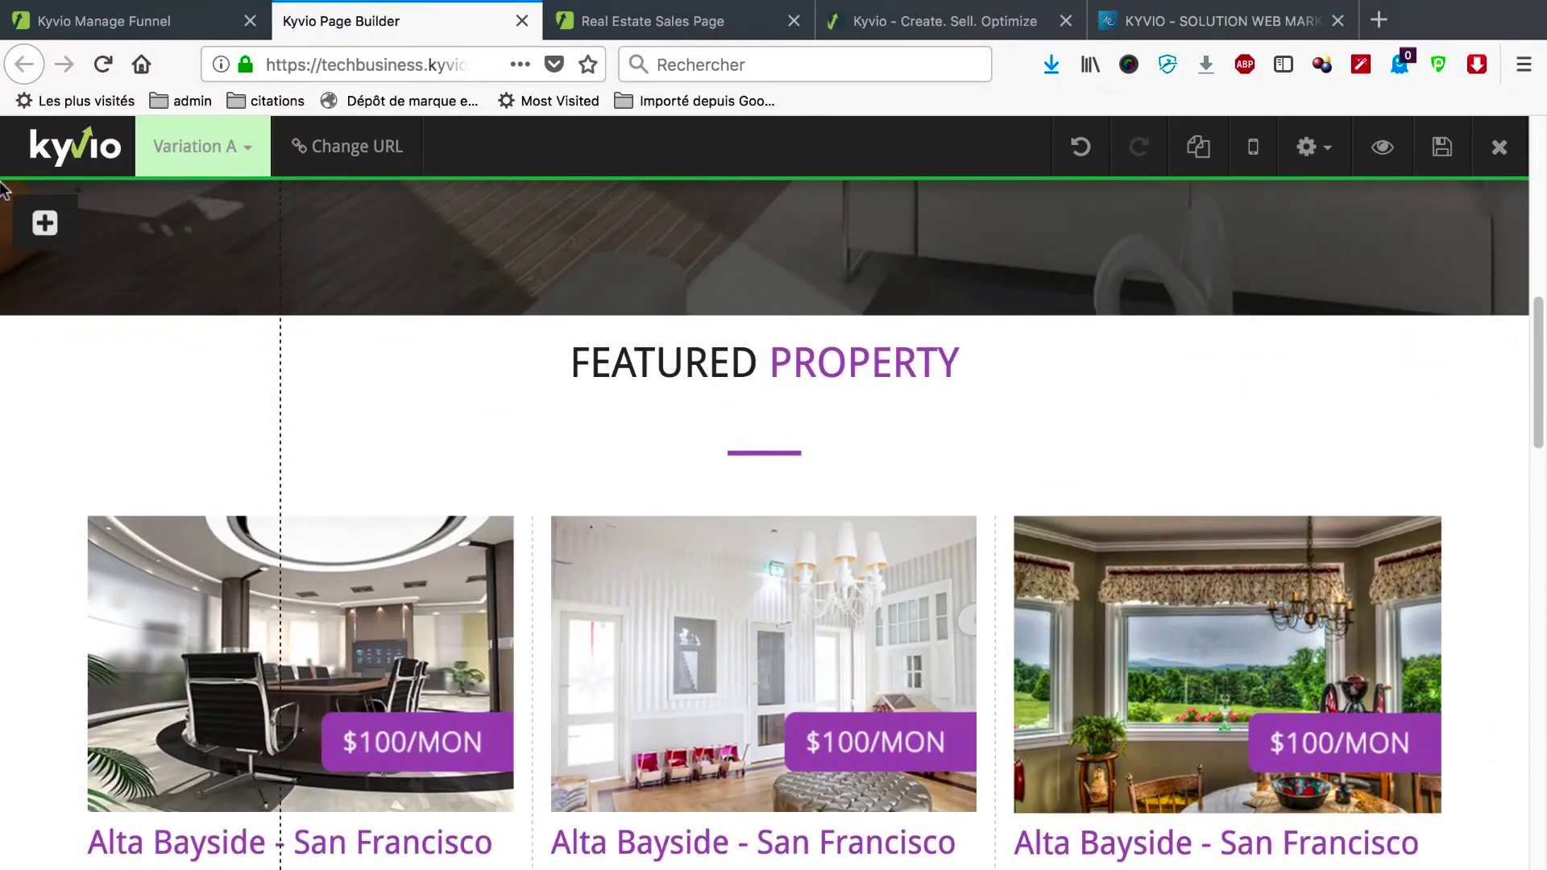
left_click(45, 226)
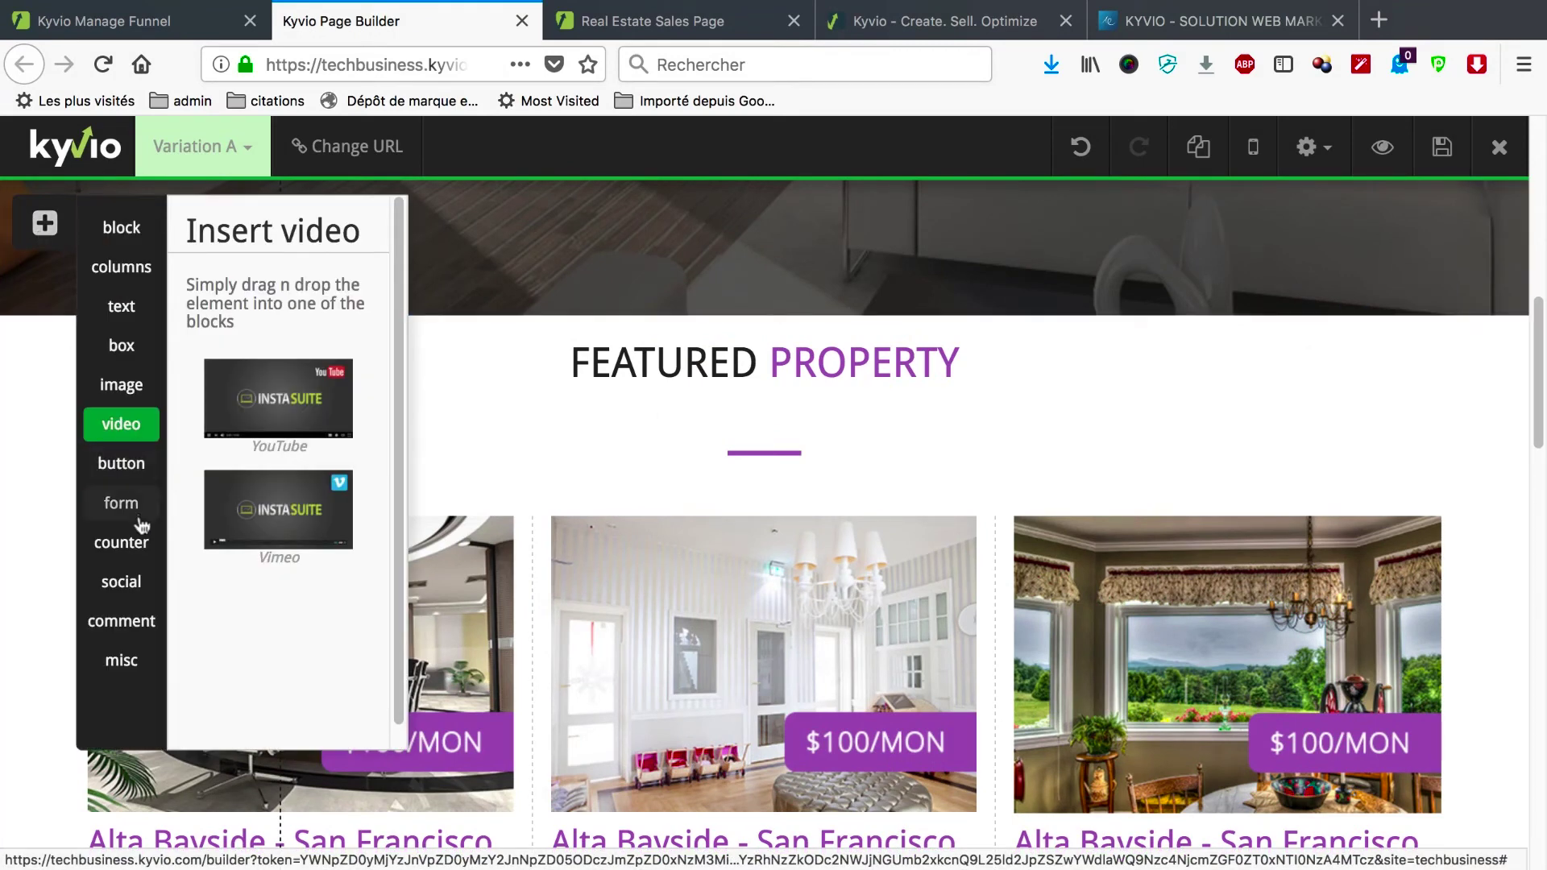
left_click(120, 502)
scroll(359, 529, "down", 3)
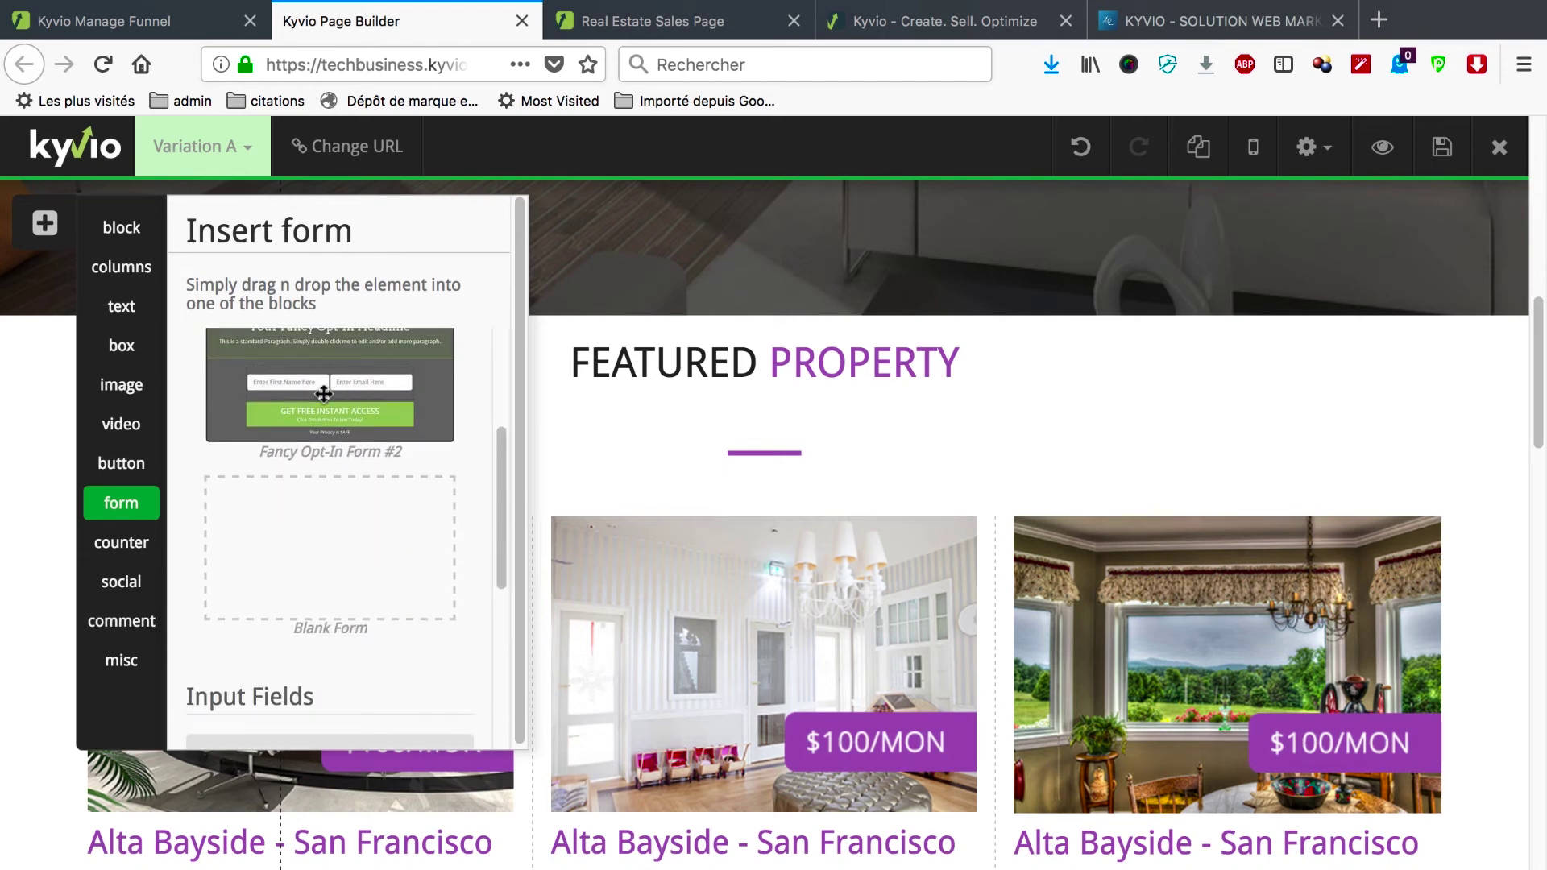
left_click_drag(323, 393, 715, 272)
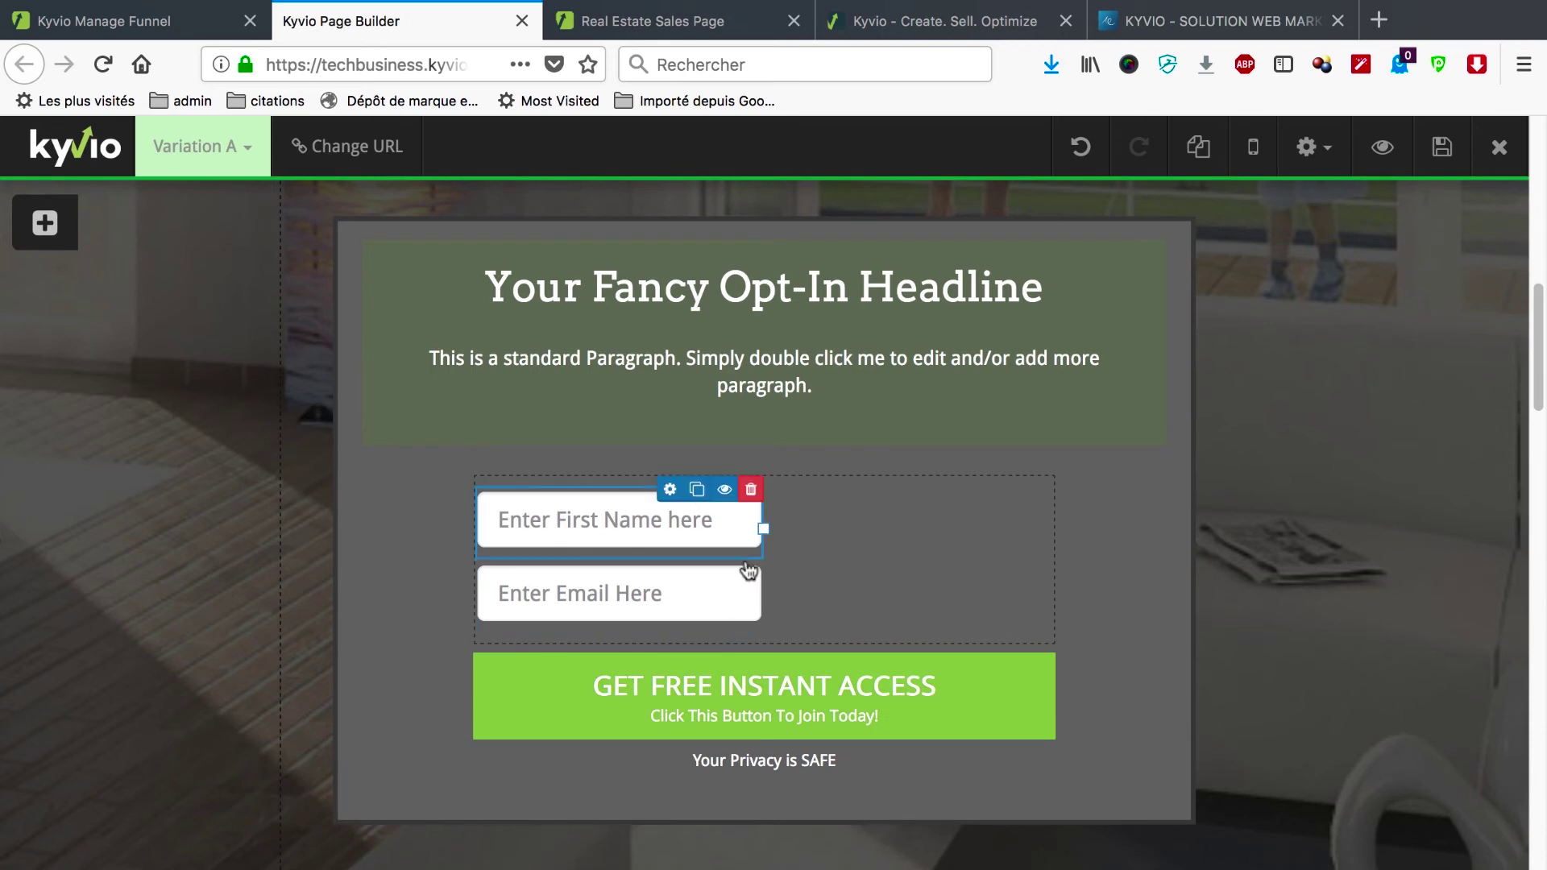
- Check which click actions are available for the form's "GET FREE INSTANT ACCESS" button
left_click(865, 665)
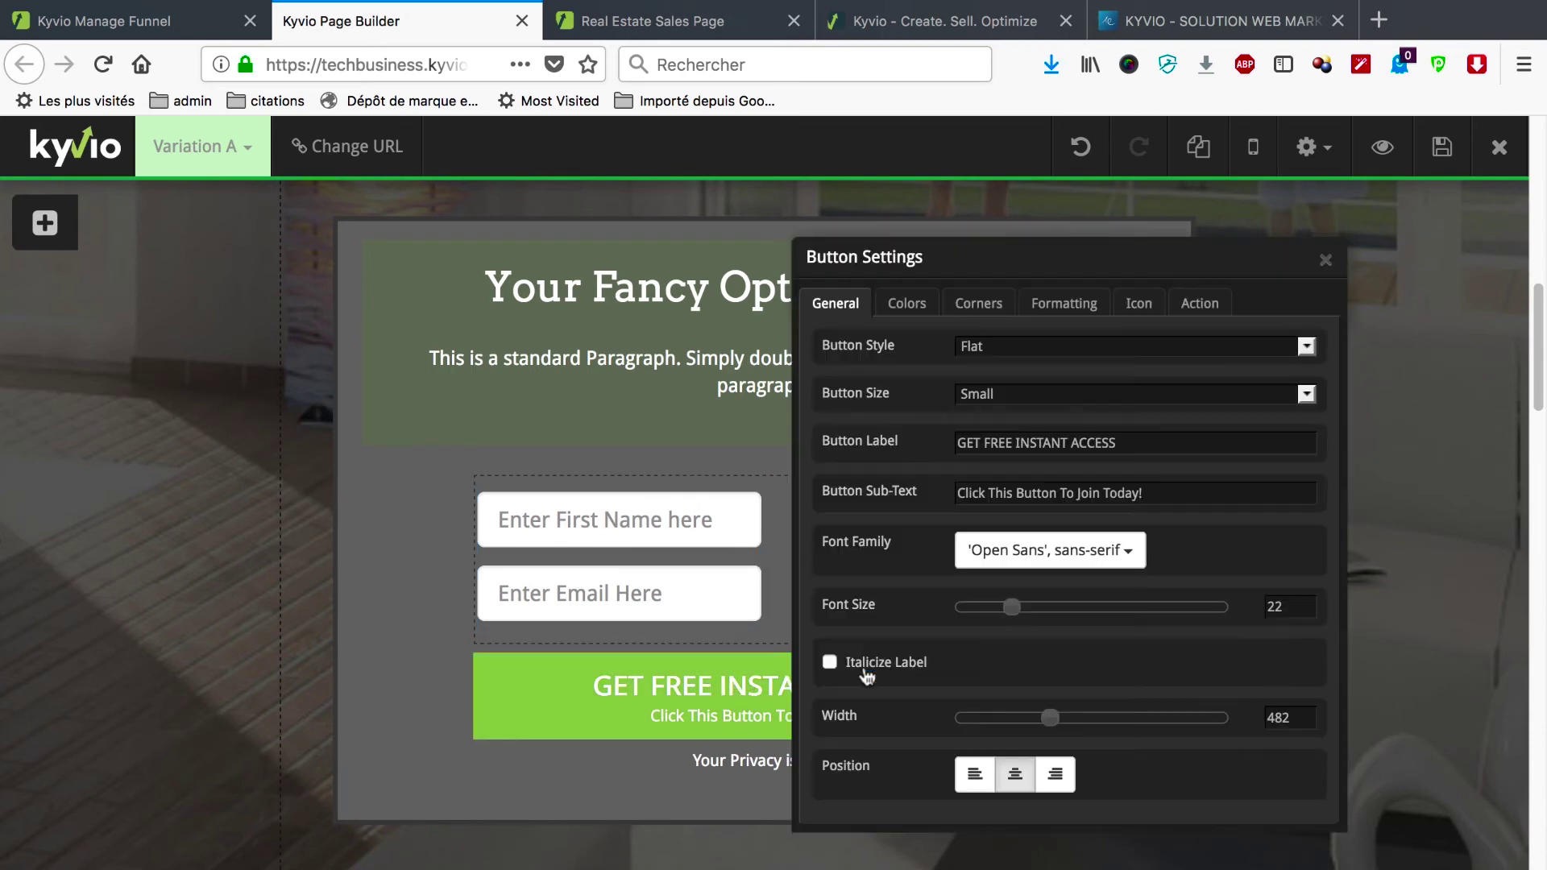
left_click(1206, 305)
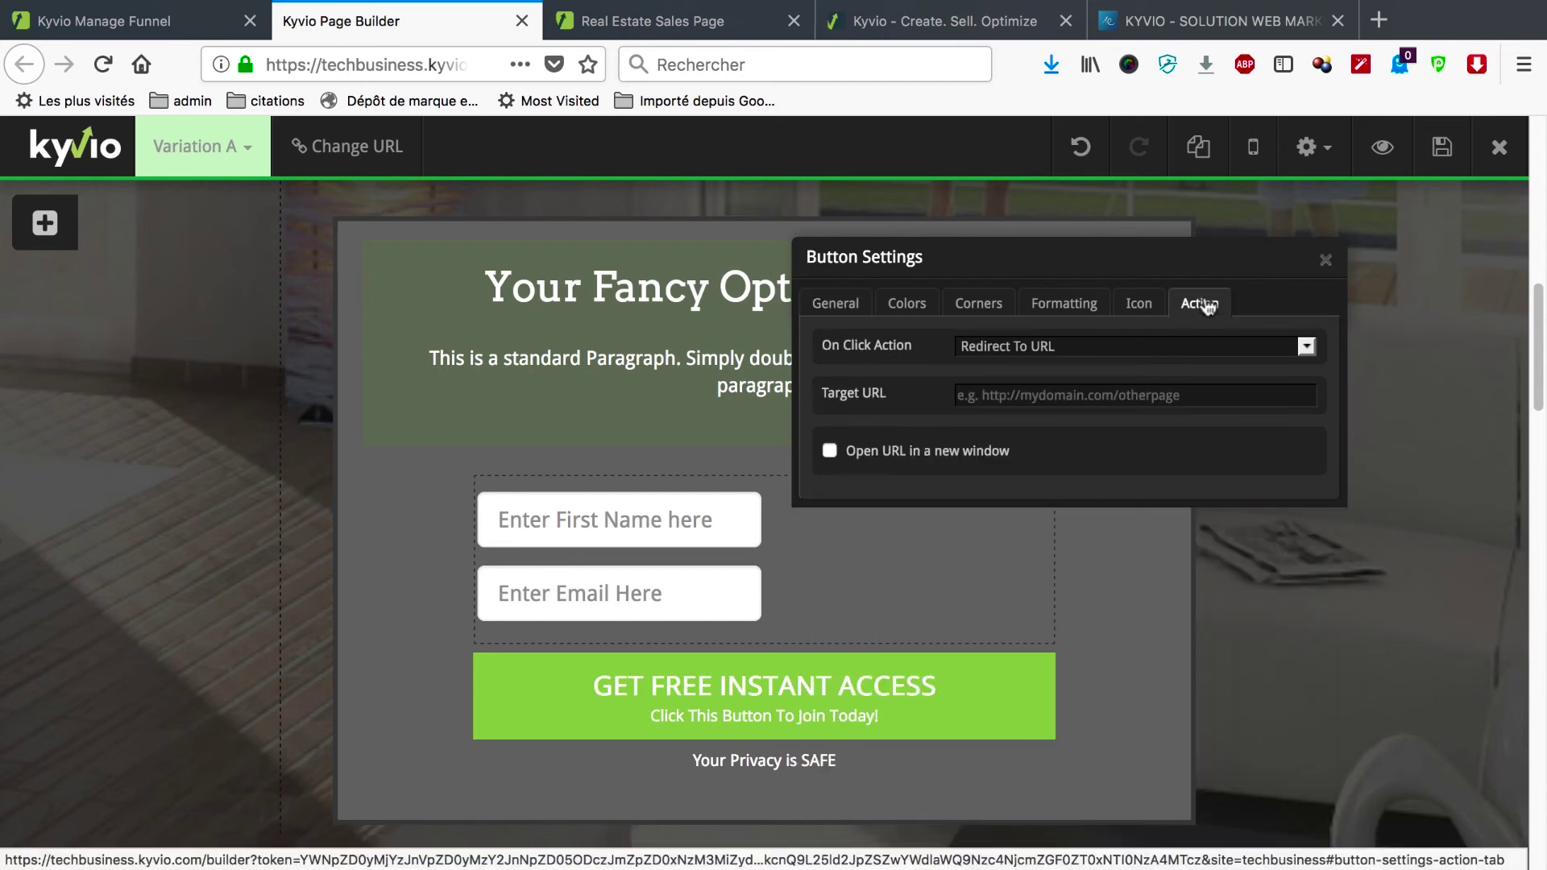
left_click(1103, 349)
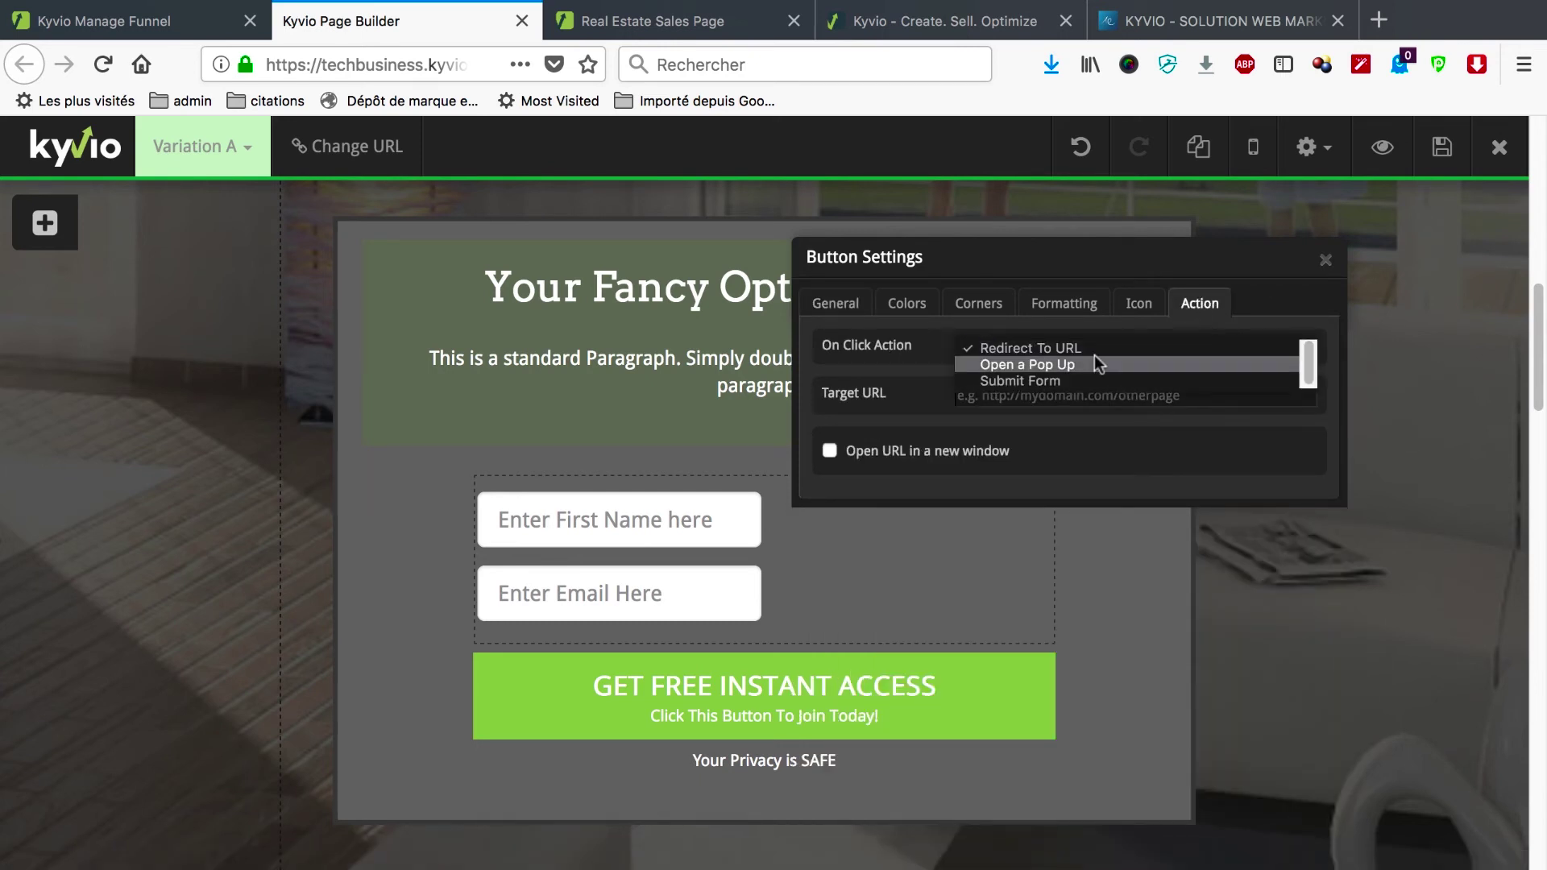
left_click(1103, 346)
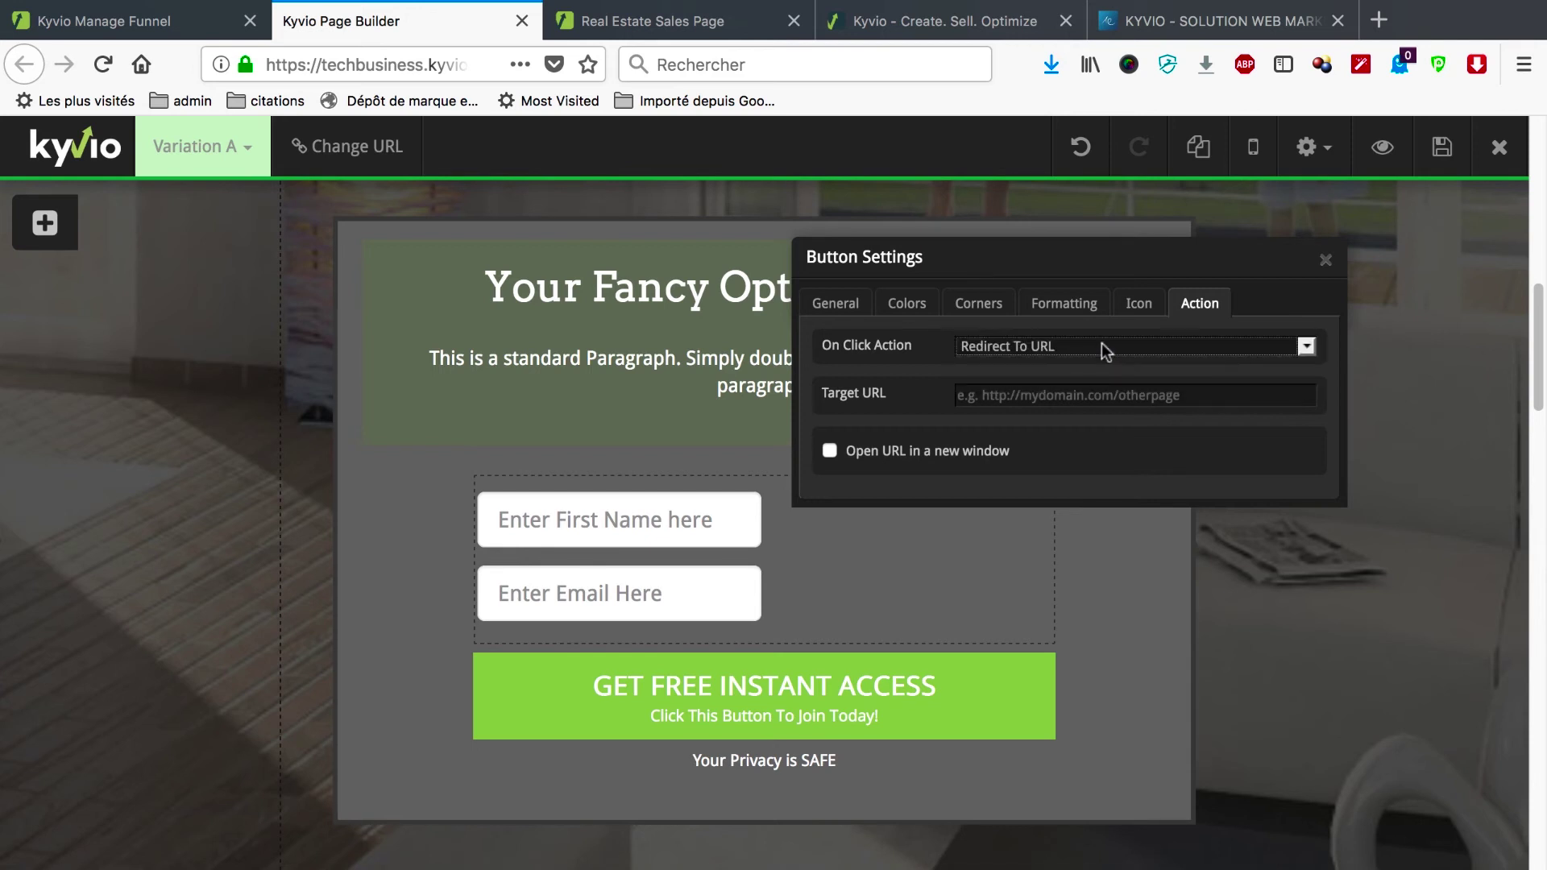
left_click(1326, 262)
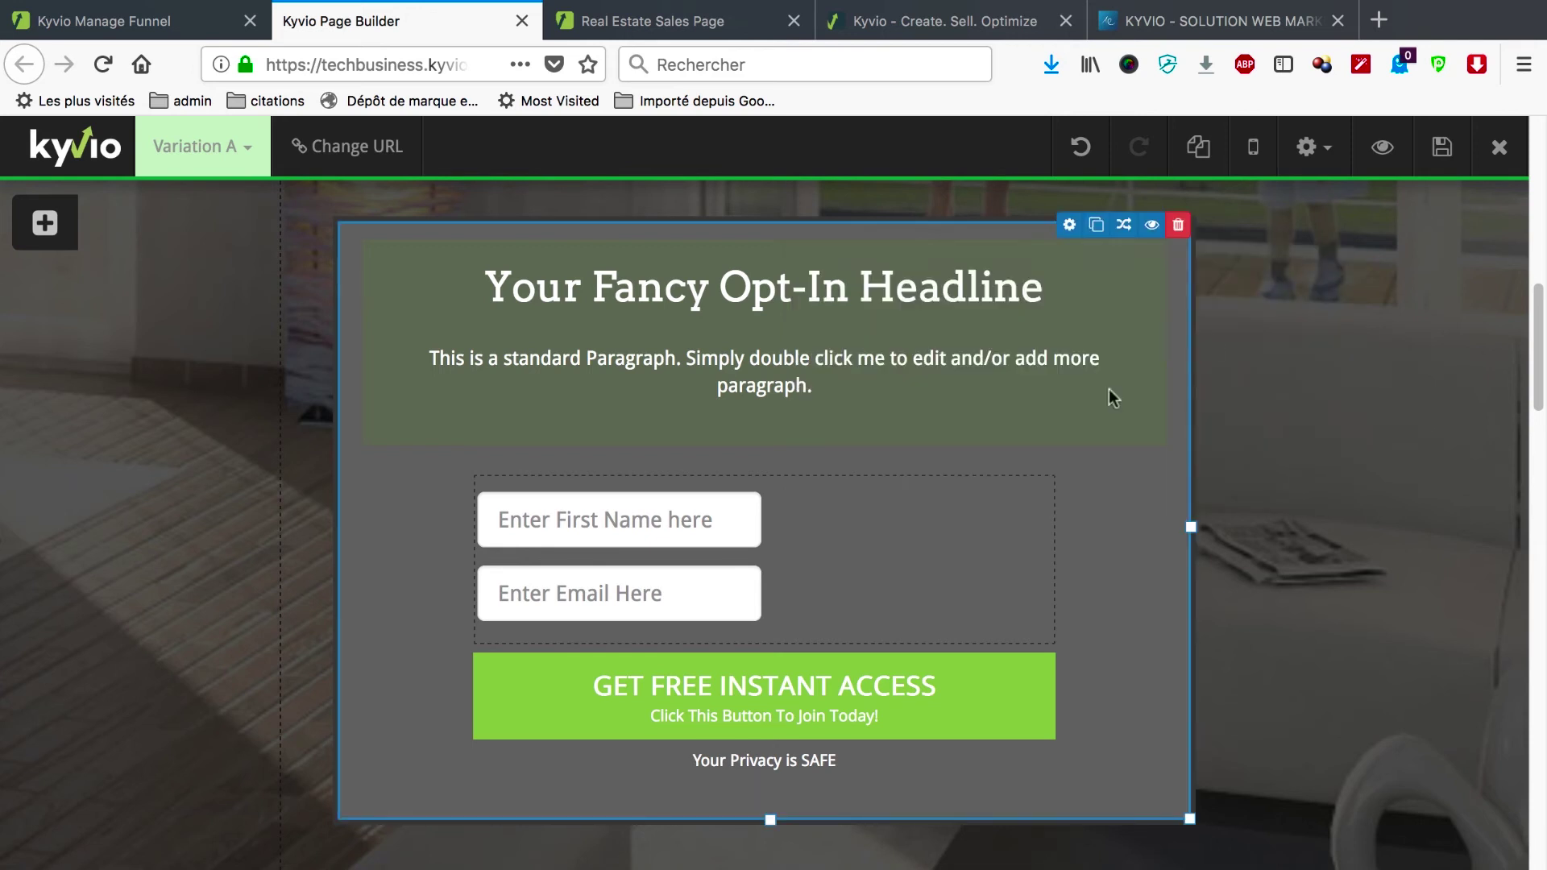
- Check the Form Action options in the opt-in form's settings
left_click(934, 479)
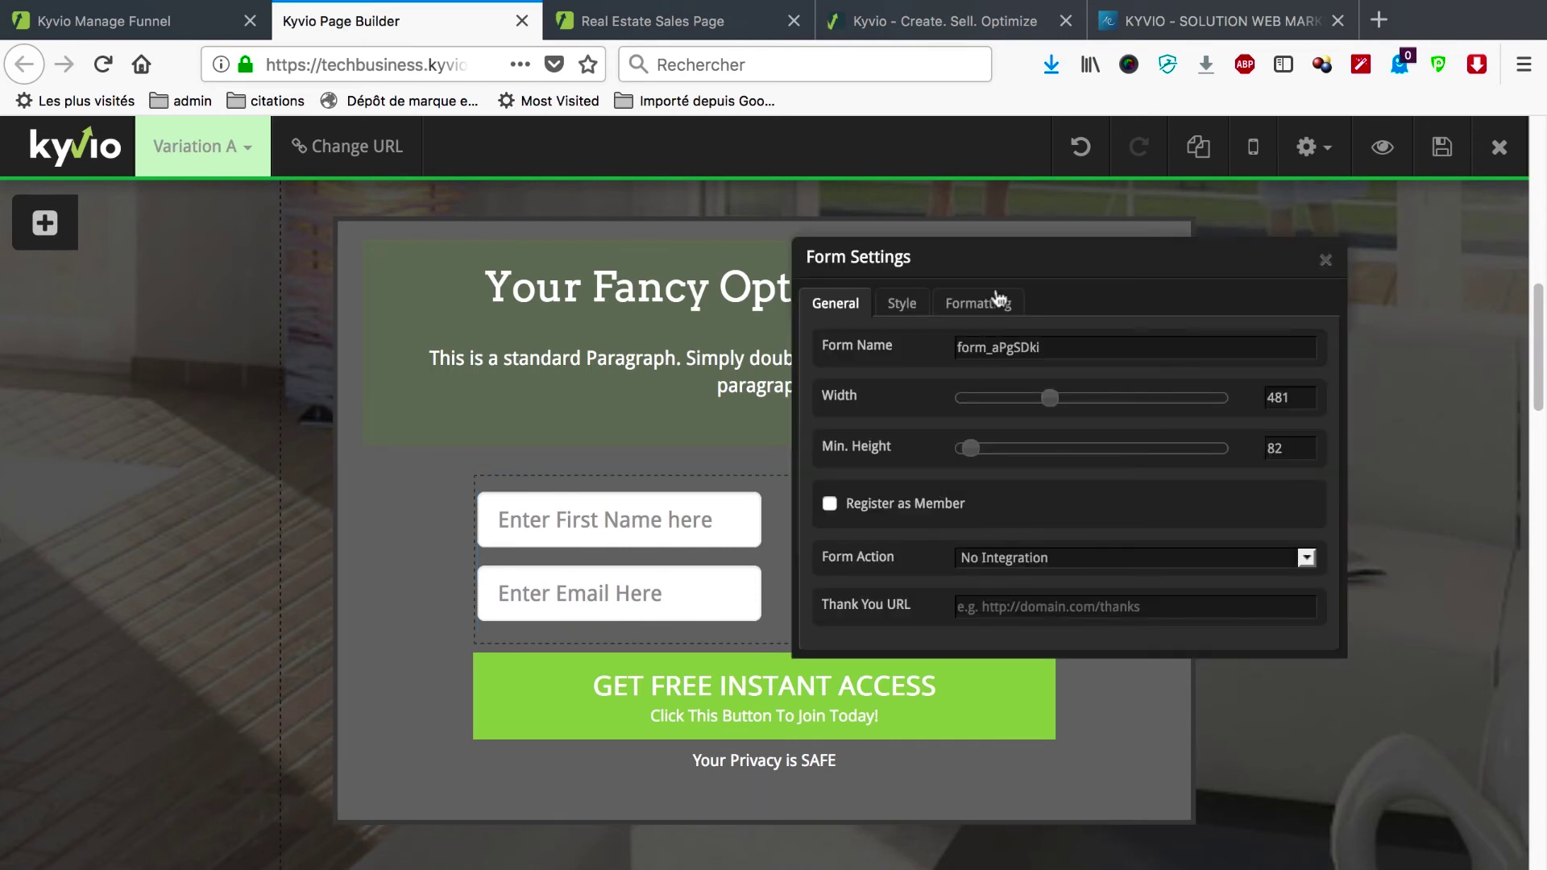
left_click(1042, 557)
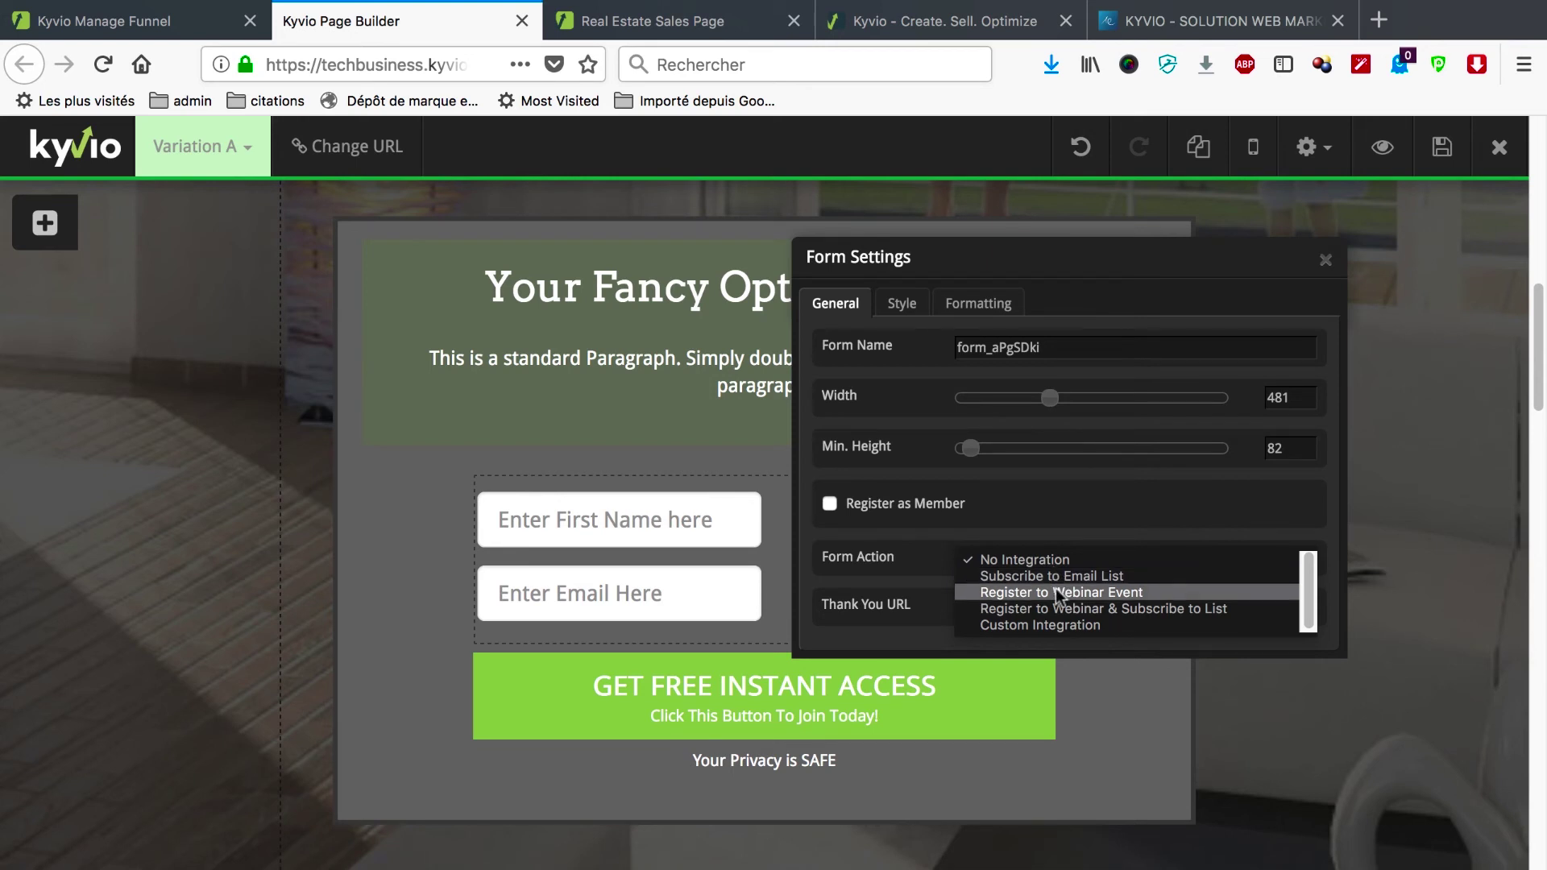
left_click(1035, 516)
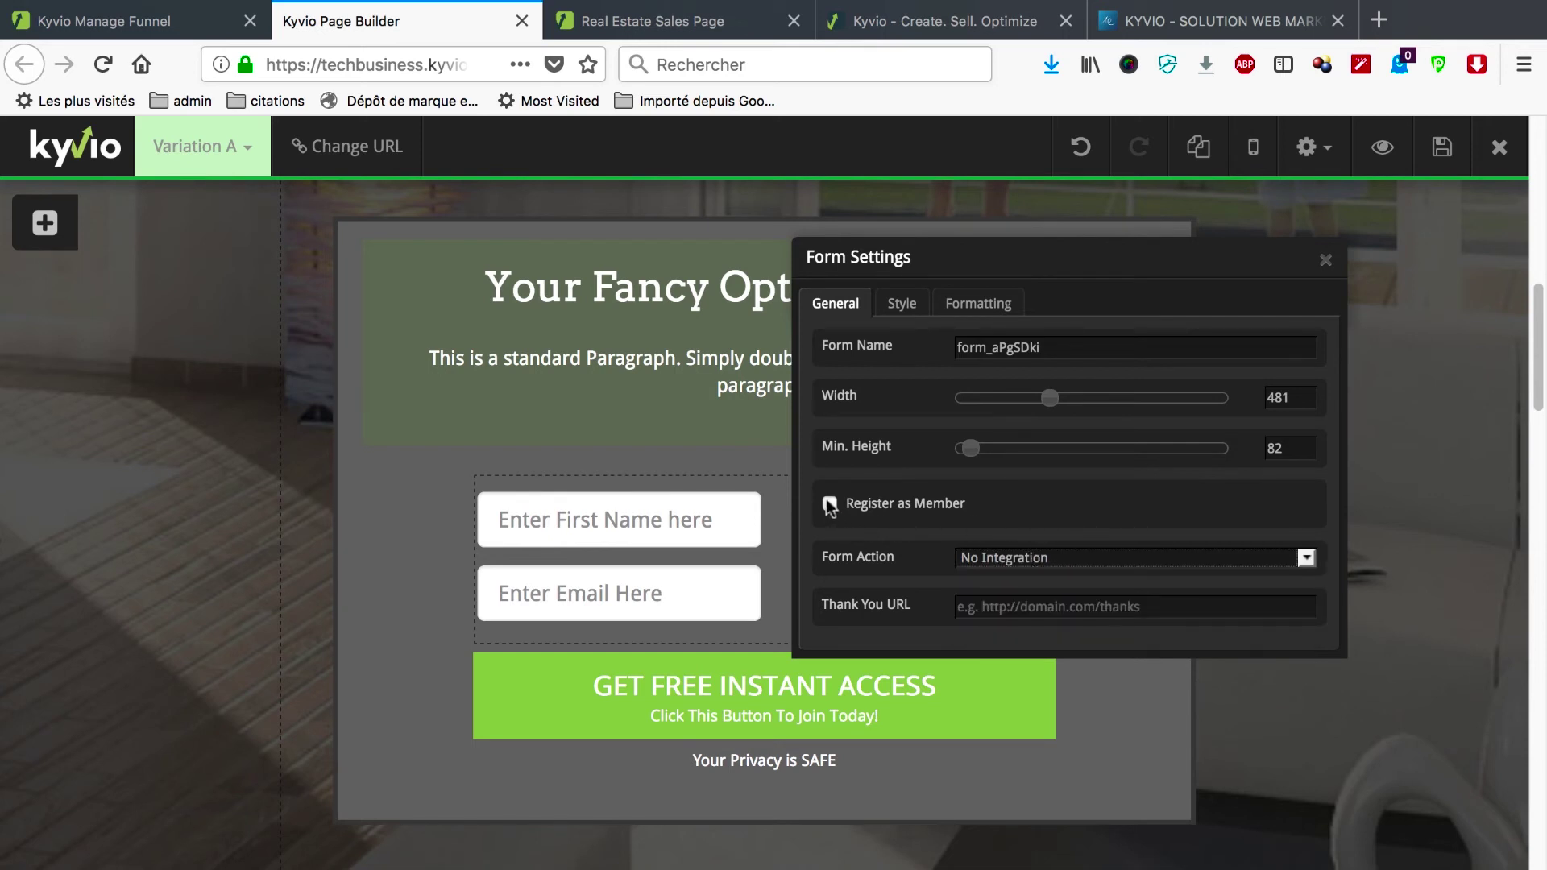
left_click(462, 379)
- Look through the sales page's sections down to the footer, and check the entries under Dropdown Menu in the header
scroll(463, 379, "down", 8)
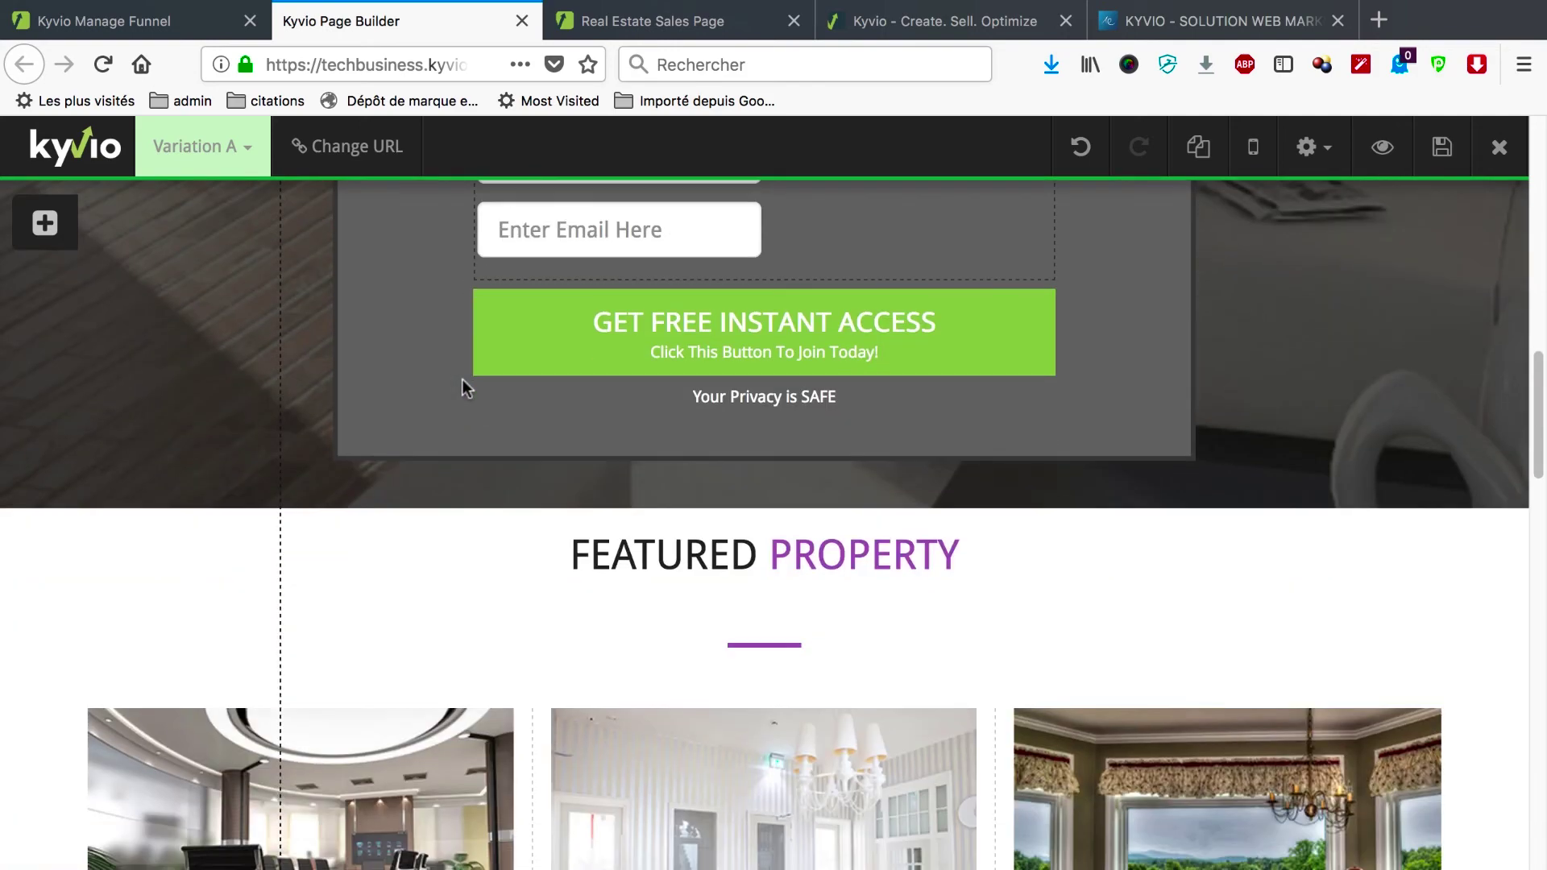
scroll(466, 388, "down", 5)
scroll(464, 385, "up", 10)
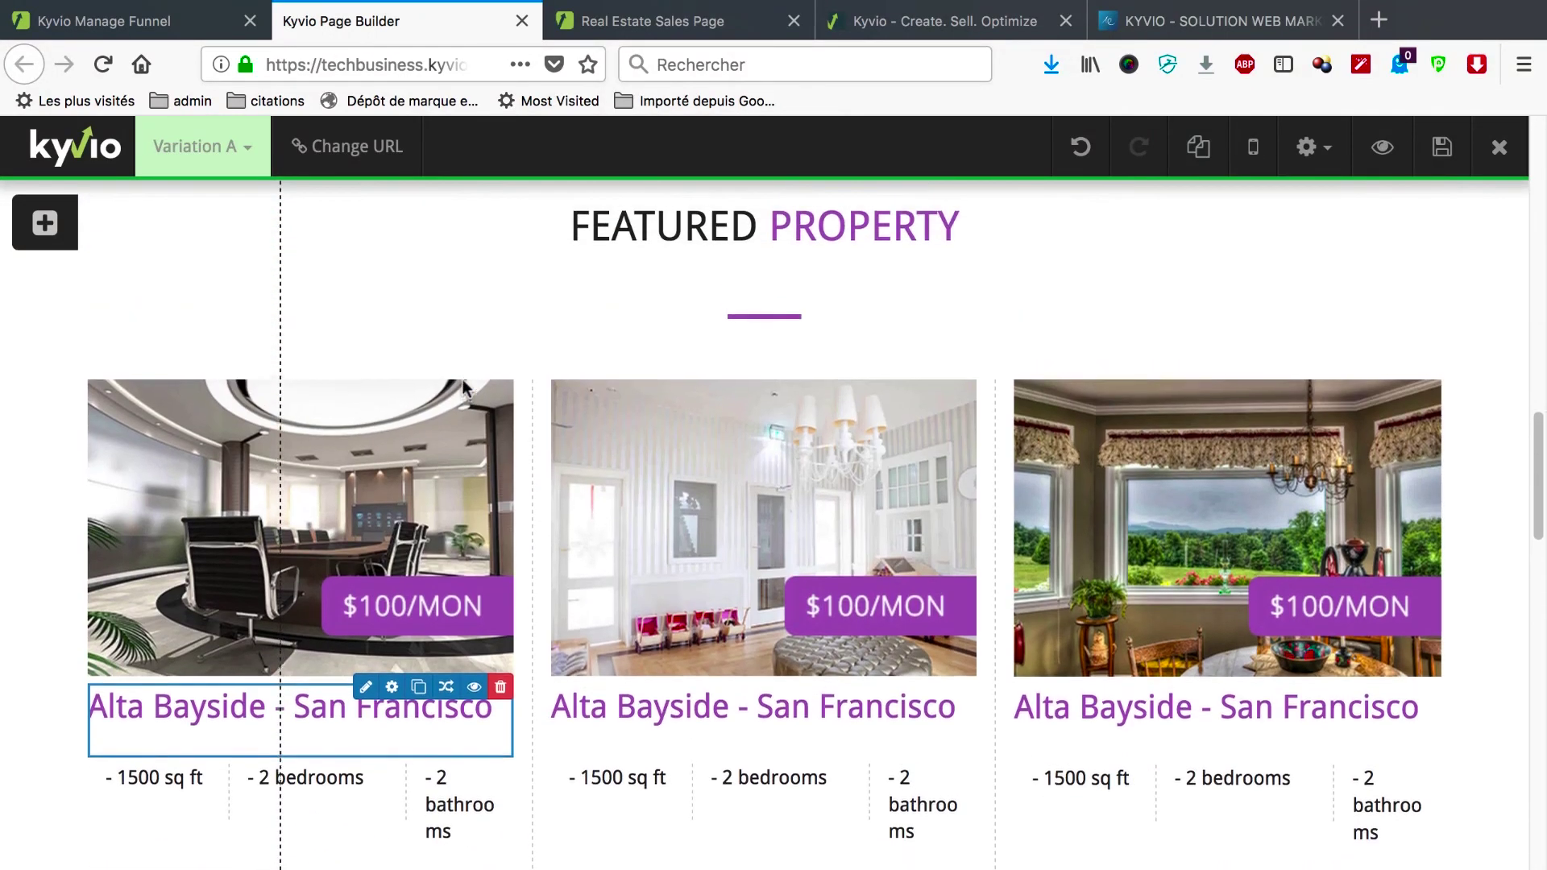
scroll(462, 379, "down", 3)
scroll(488, 402, "up", 2)
left_click(646, 383)
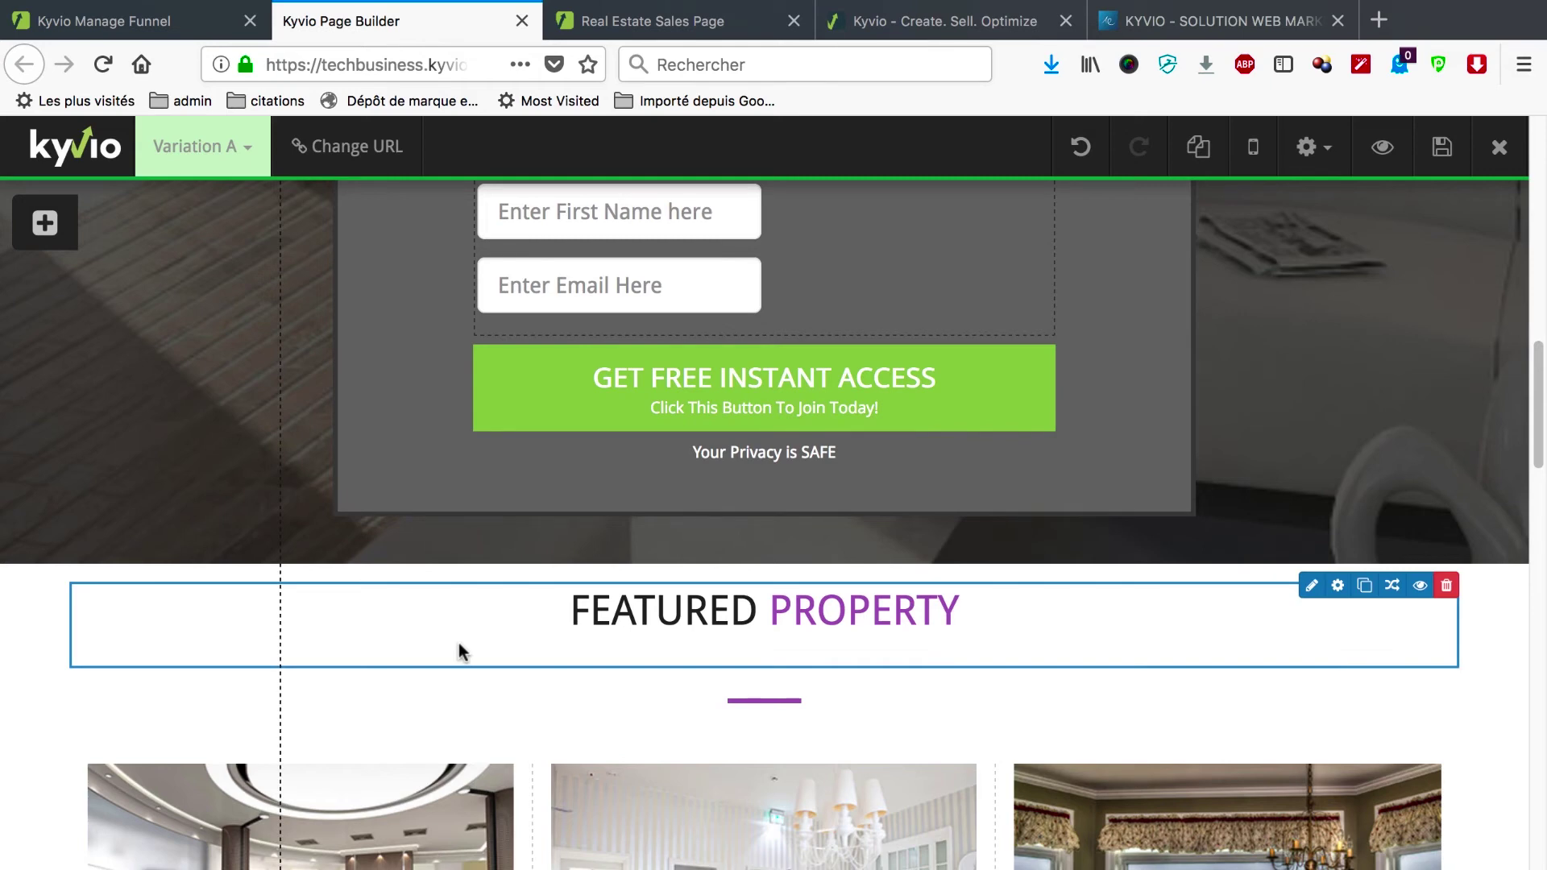
scroll(458, 643, "down", 5)
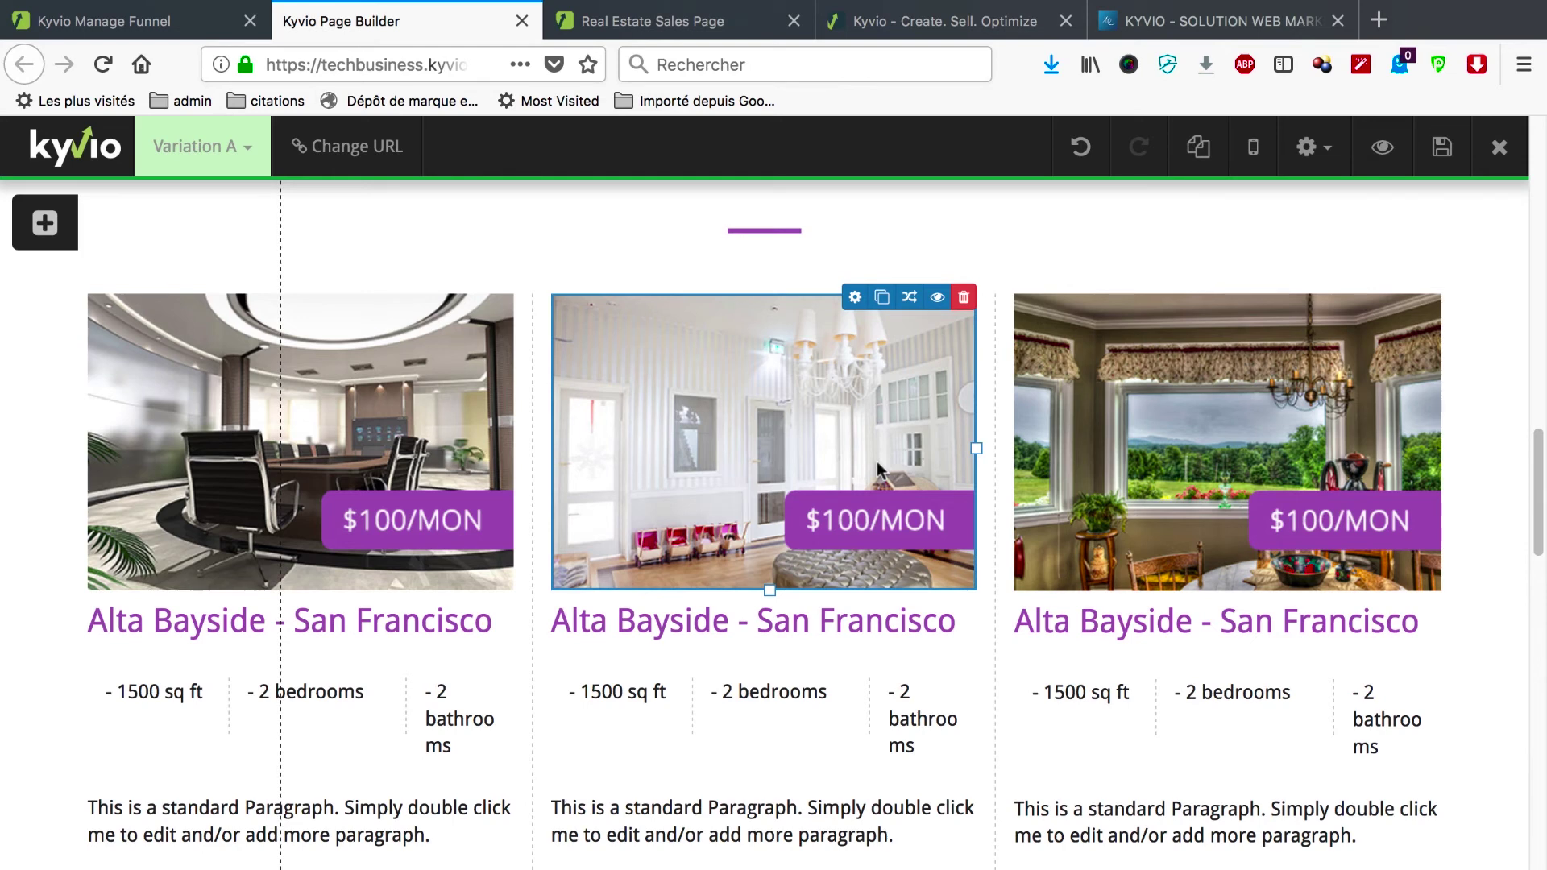
scroll(349, 511, "down", 3)
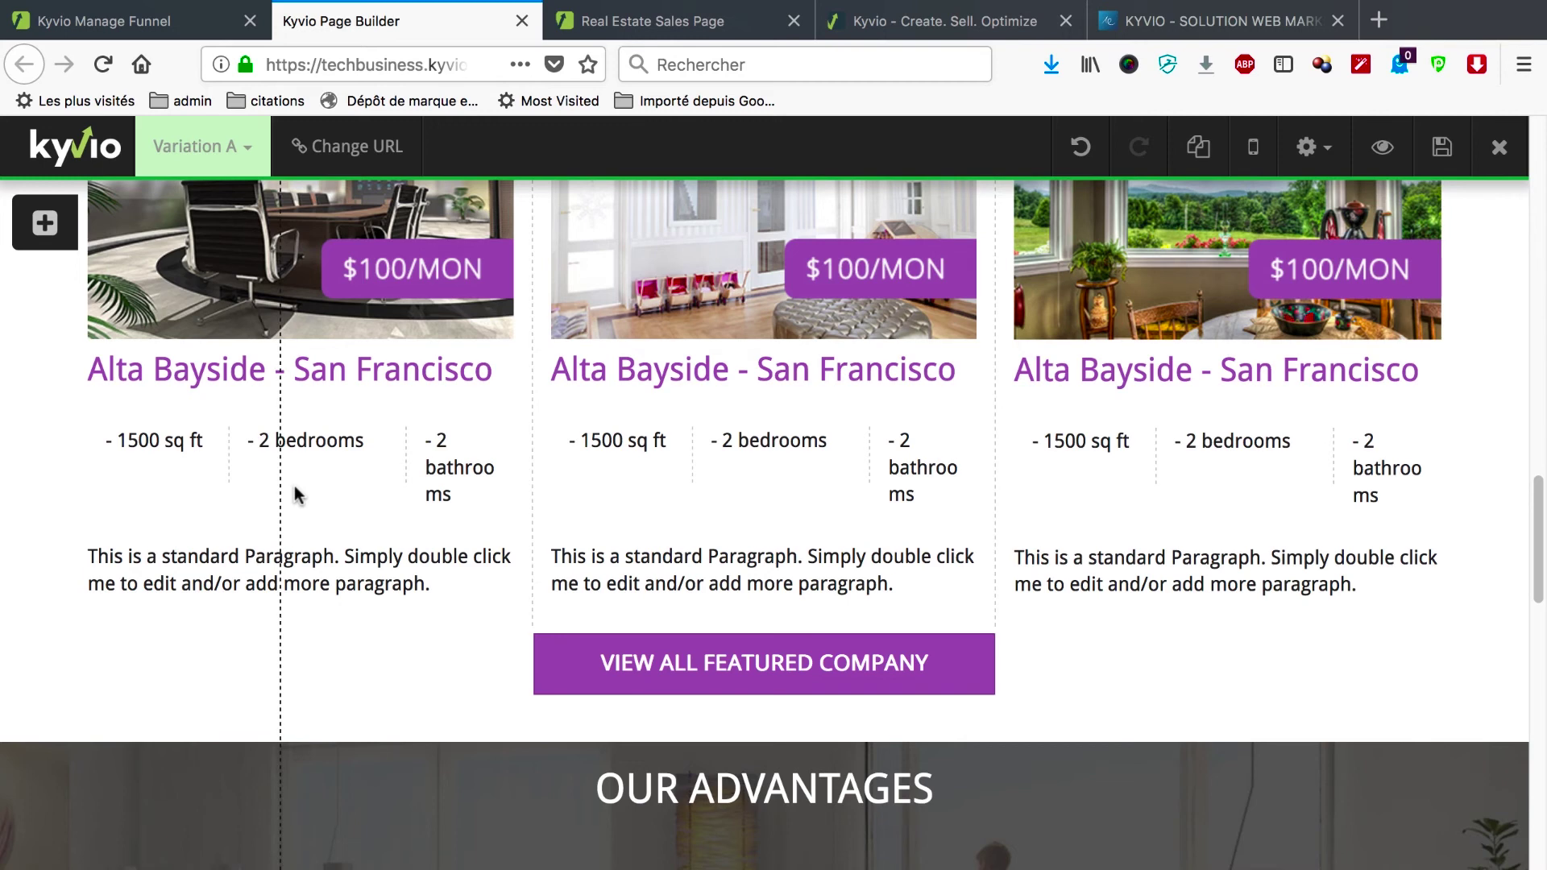
scroll(293, 485, "down", 4)
scroll(293, 486, "up", 4)
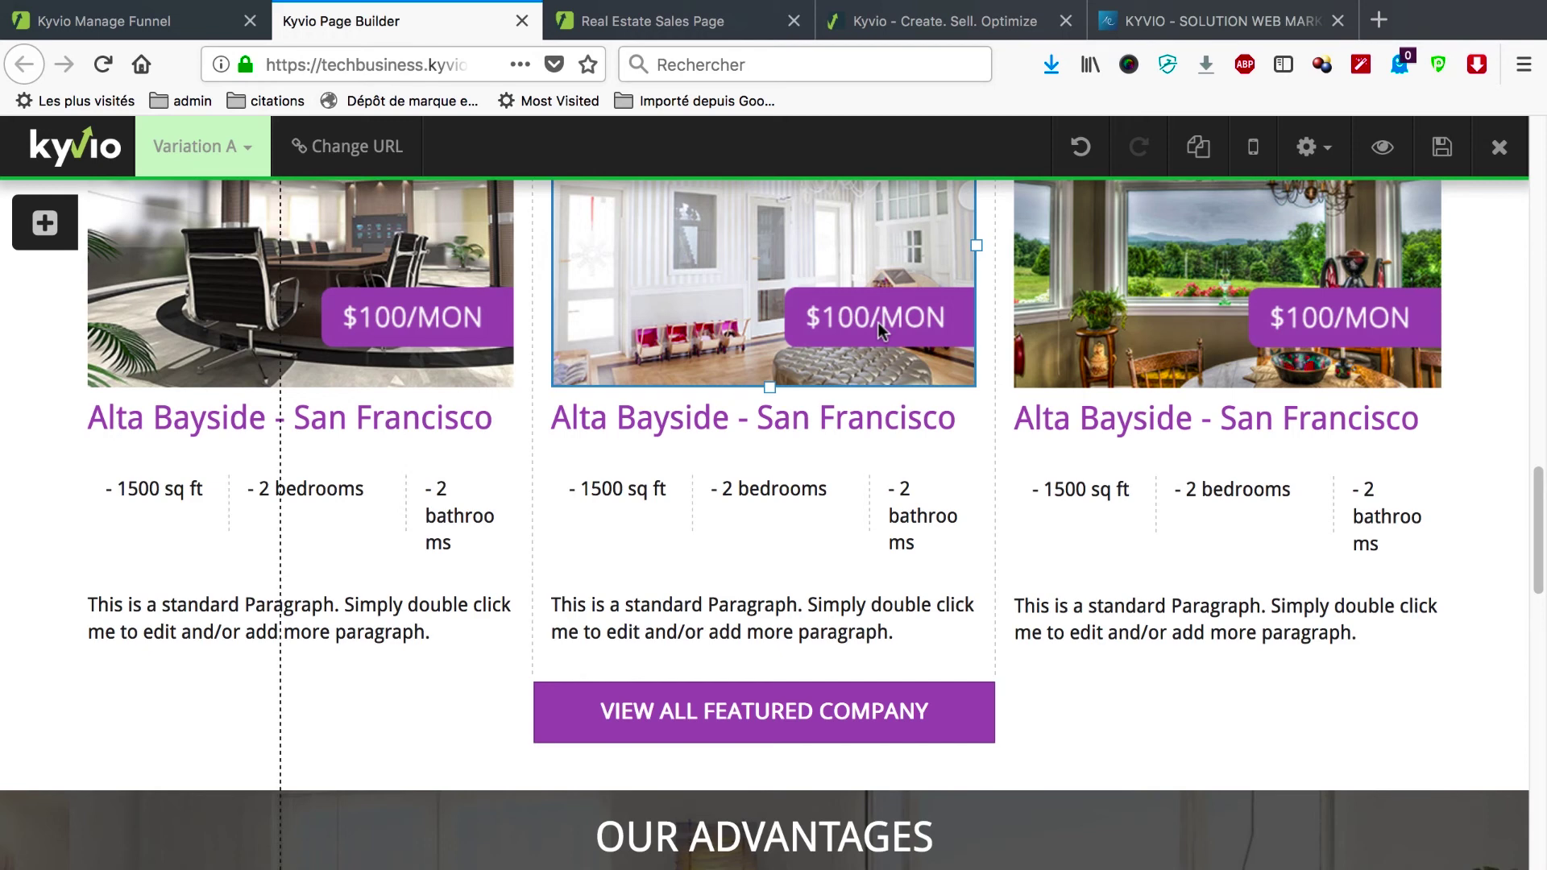
scroll(879, 322, "down", 10)
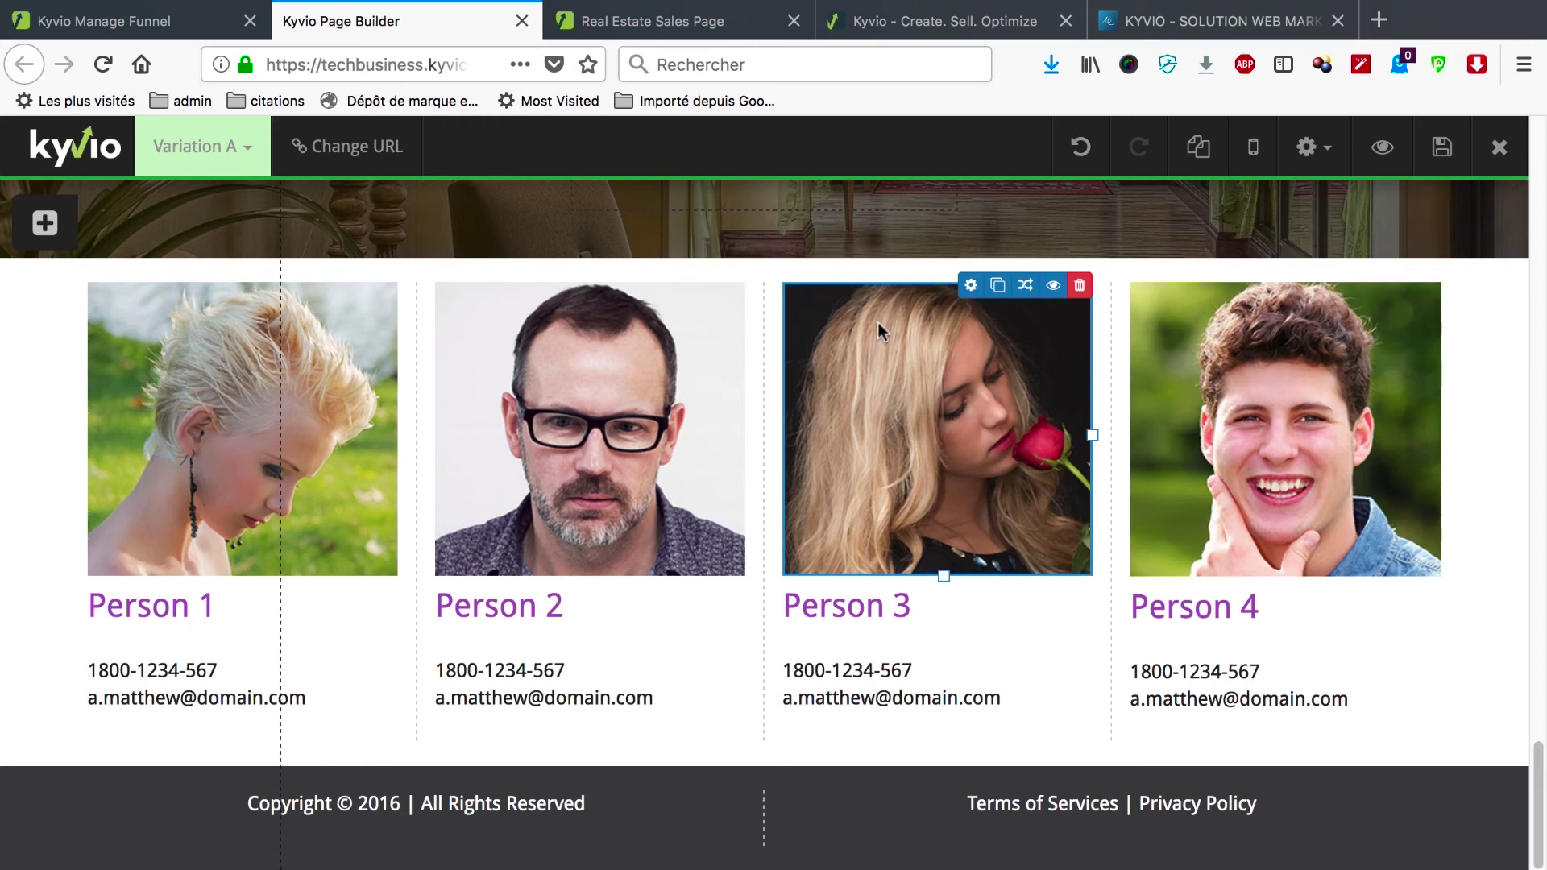
scroll(878, 322, "up", 5)
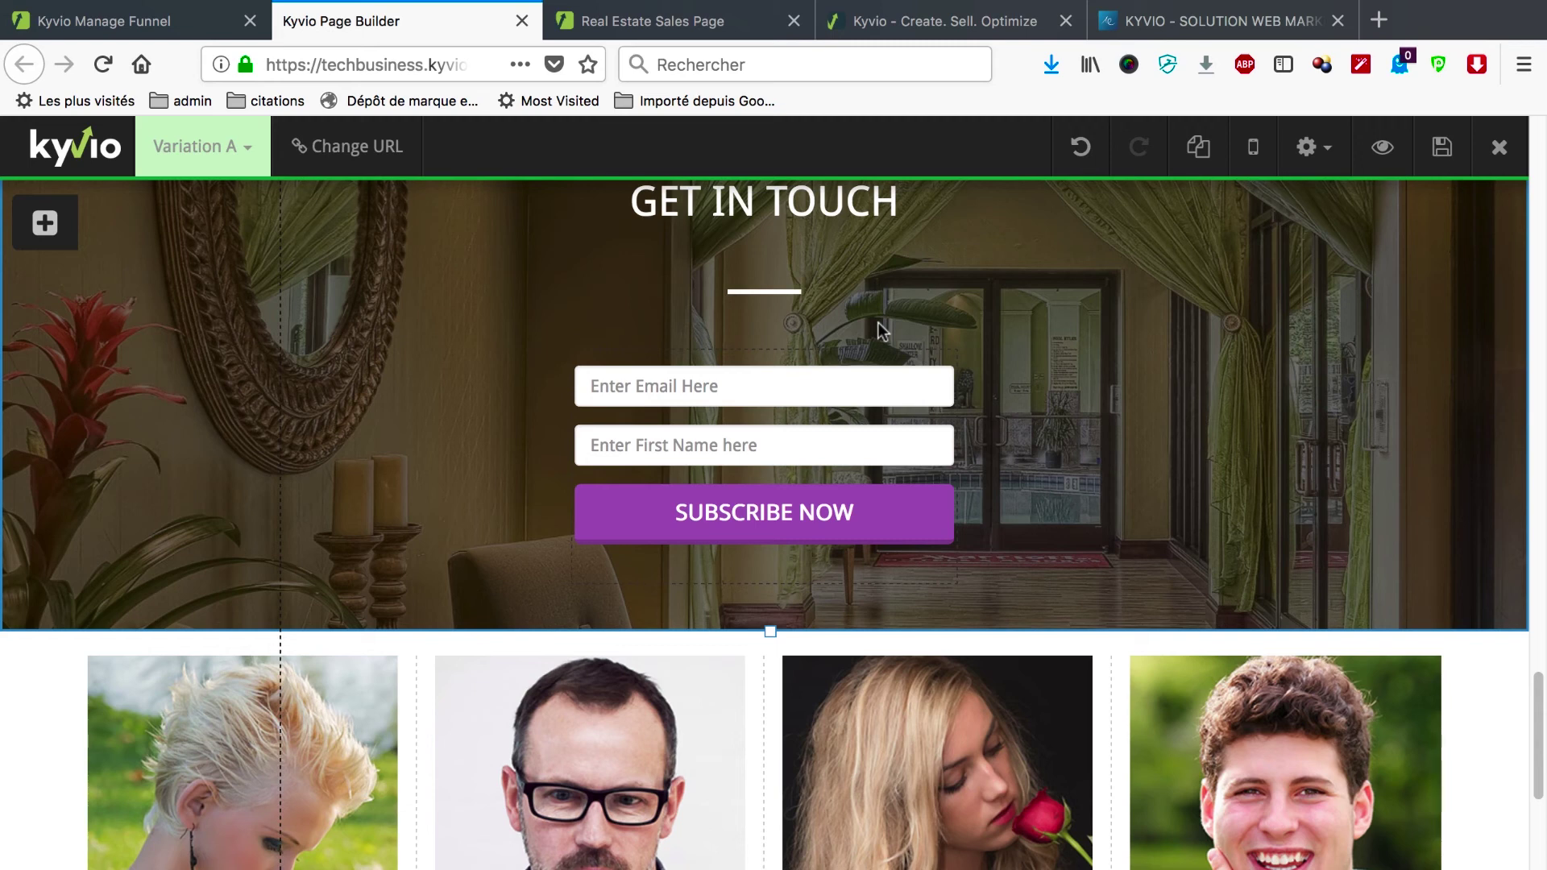
scroll(879, 323, "up", 20)
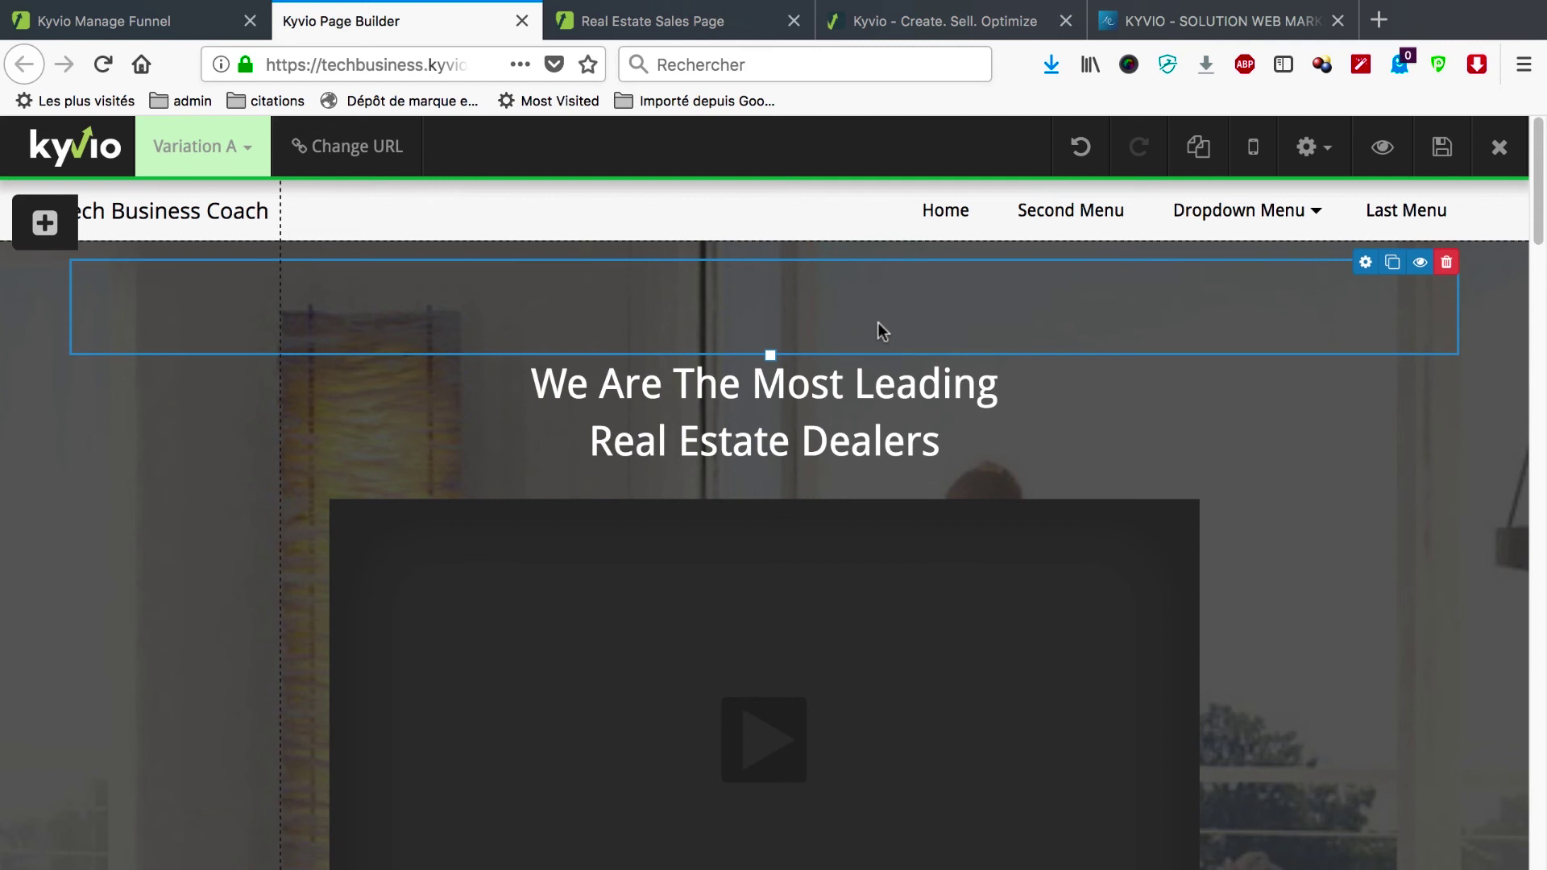
left_click(259, 572)
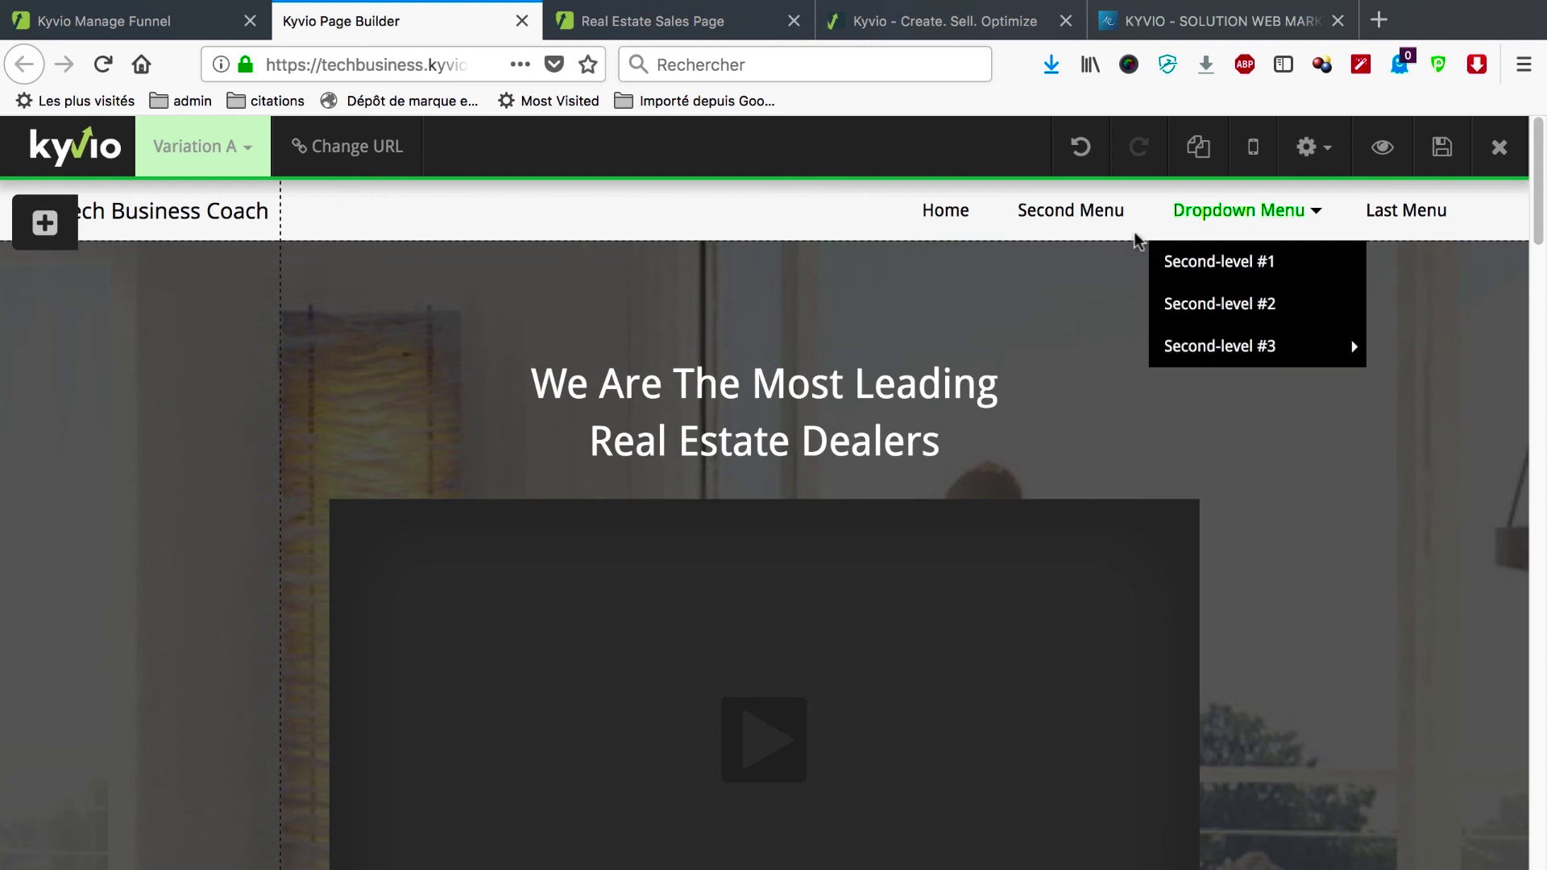
mouse_move(1277, 216)
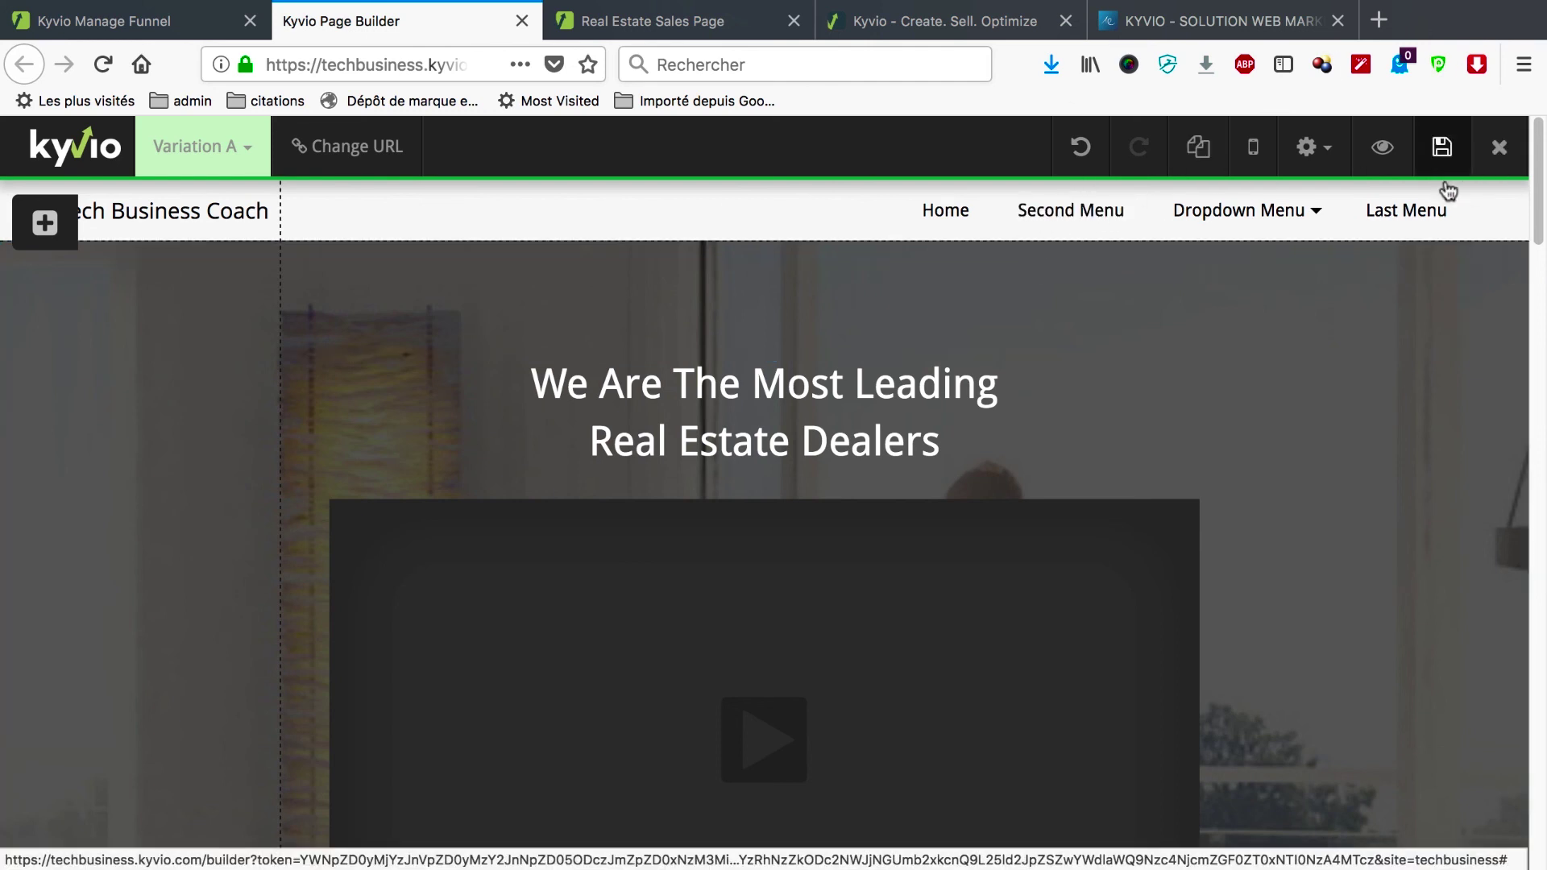
- Rename the "Last Menu" header item as "Blog"
left_click(1406, 212)
left_click_drag(1040, 352, 927, 351)
type("Blog")
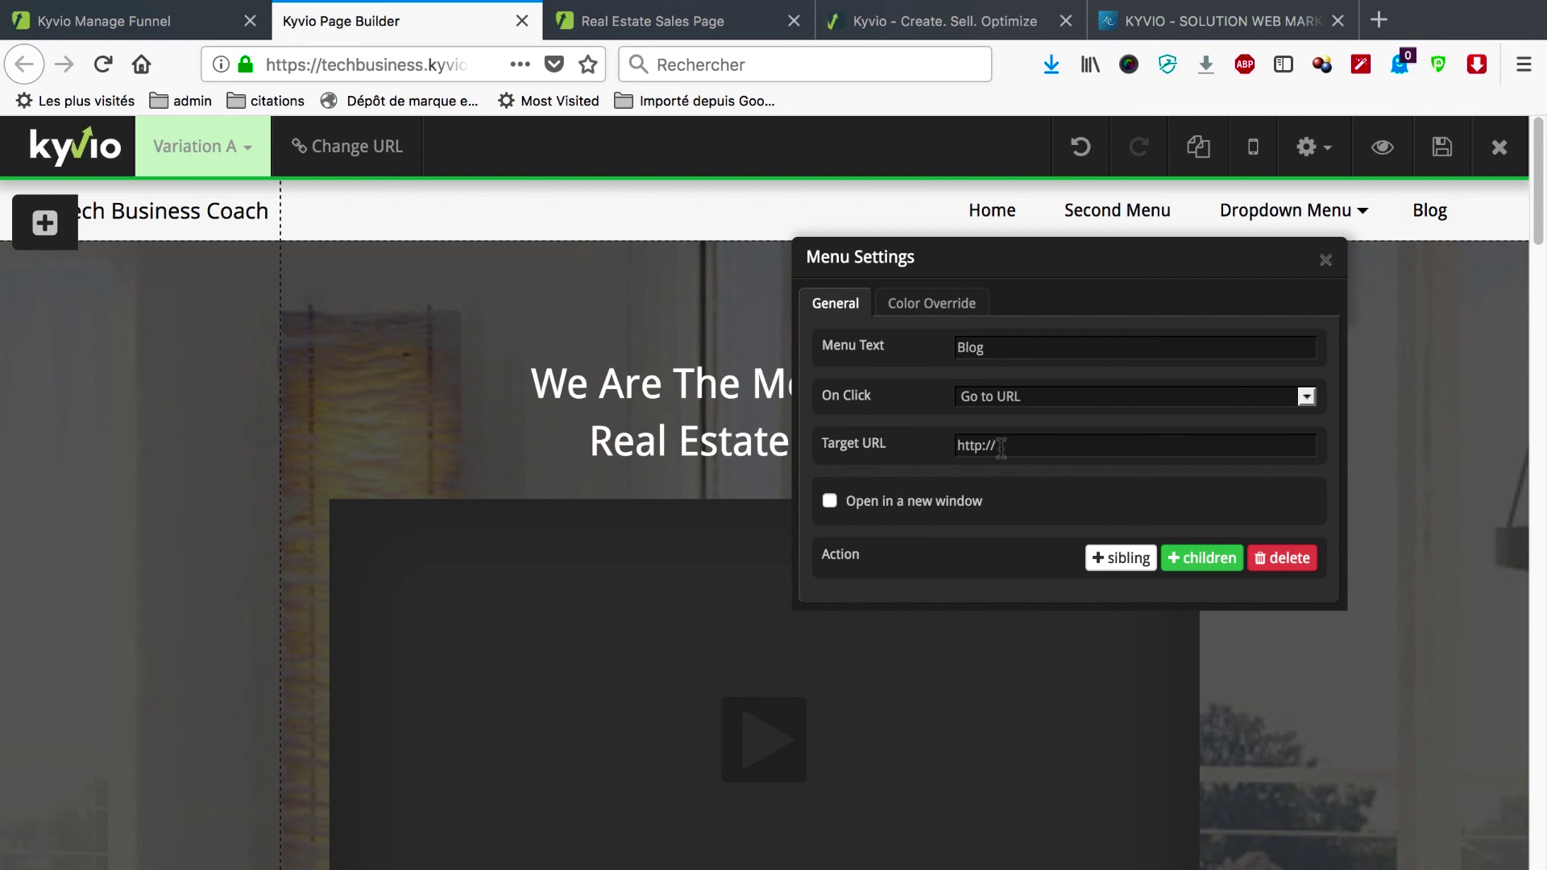
left_click(723, 21)
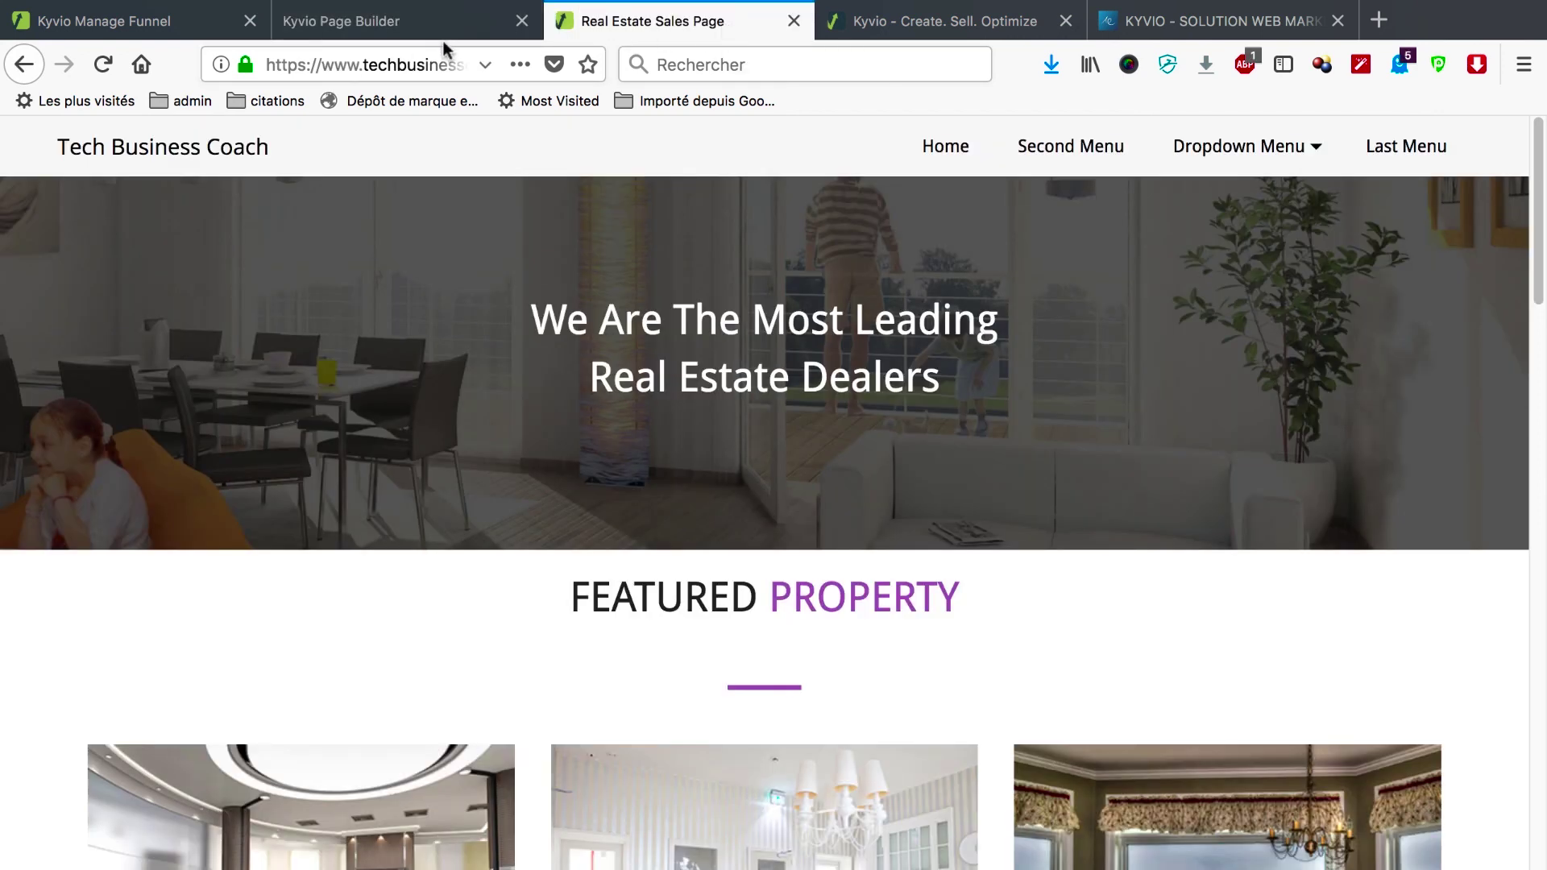
left_click(435, 64)
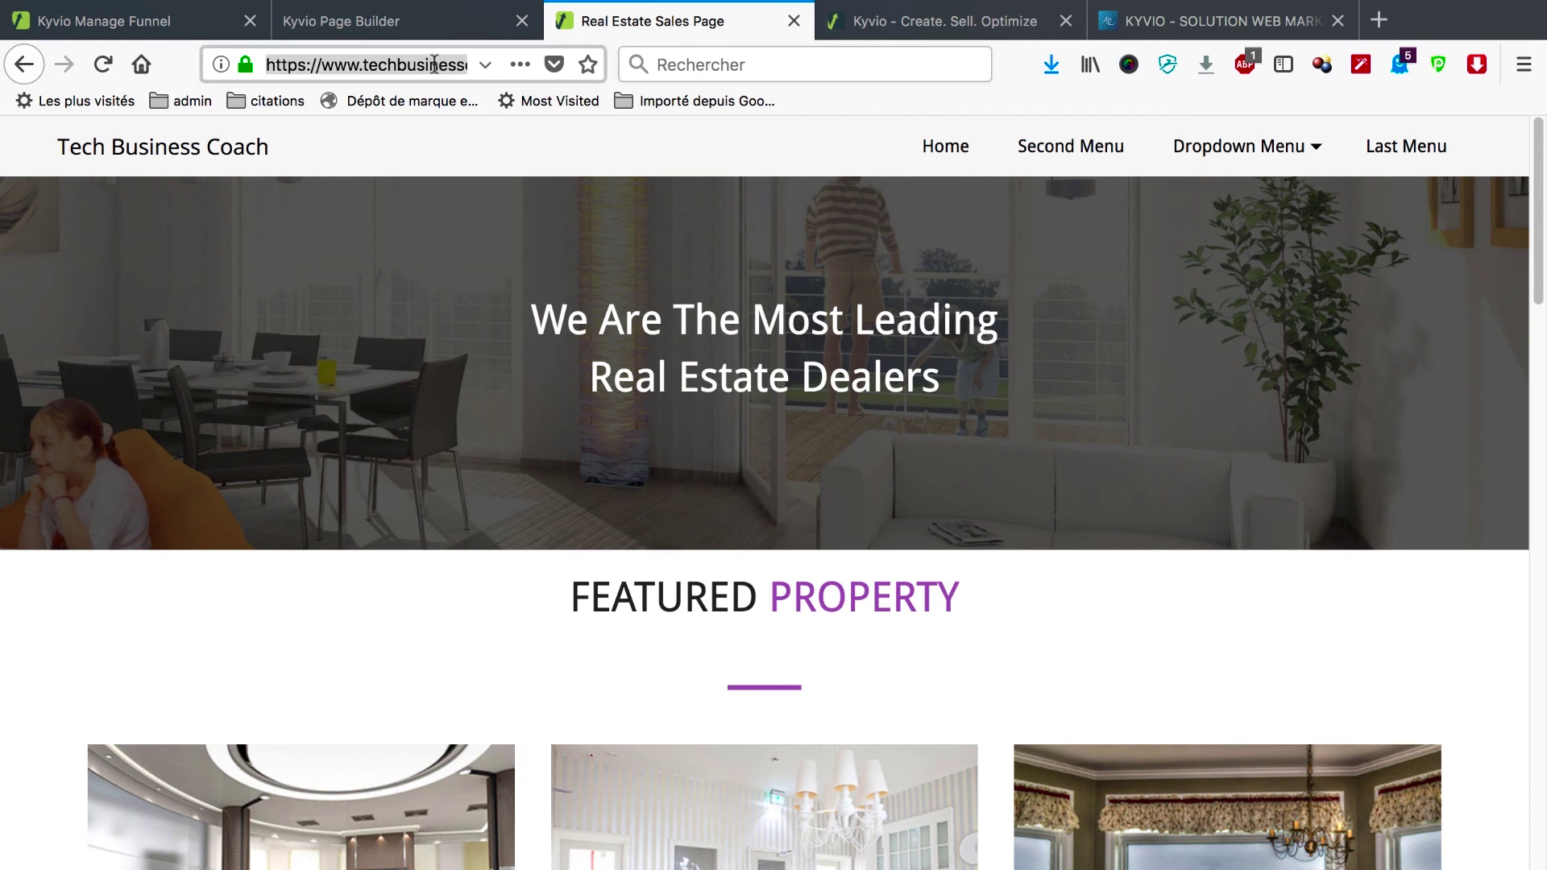
left_click(394, 17)
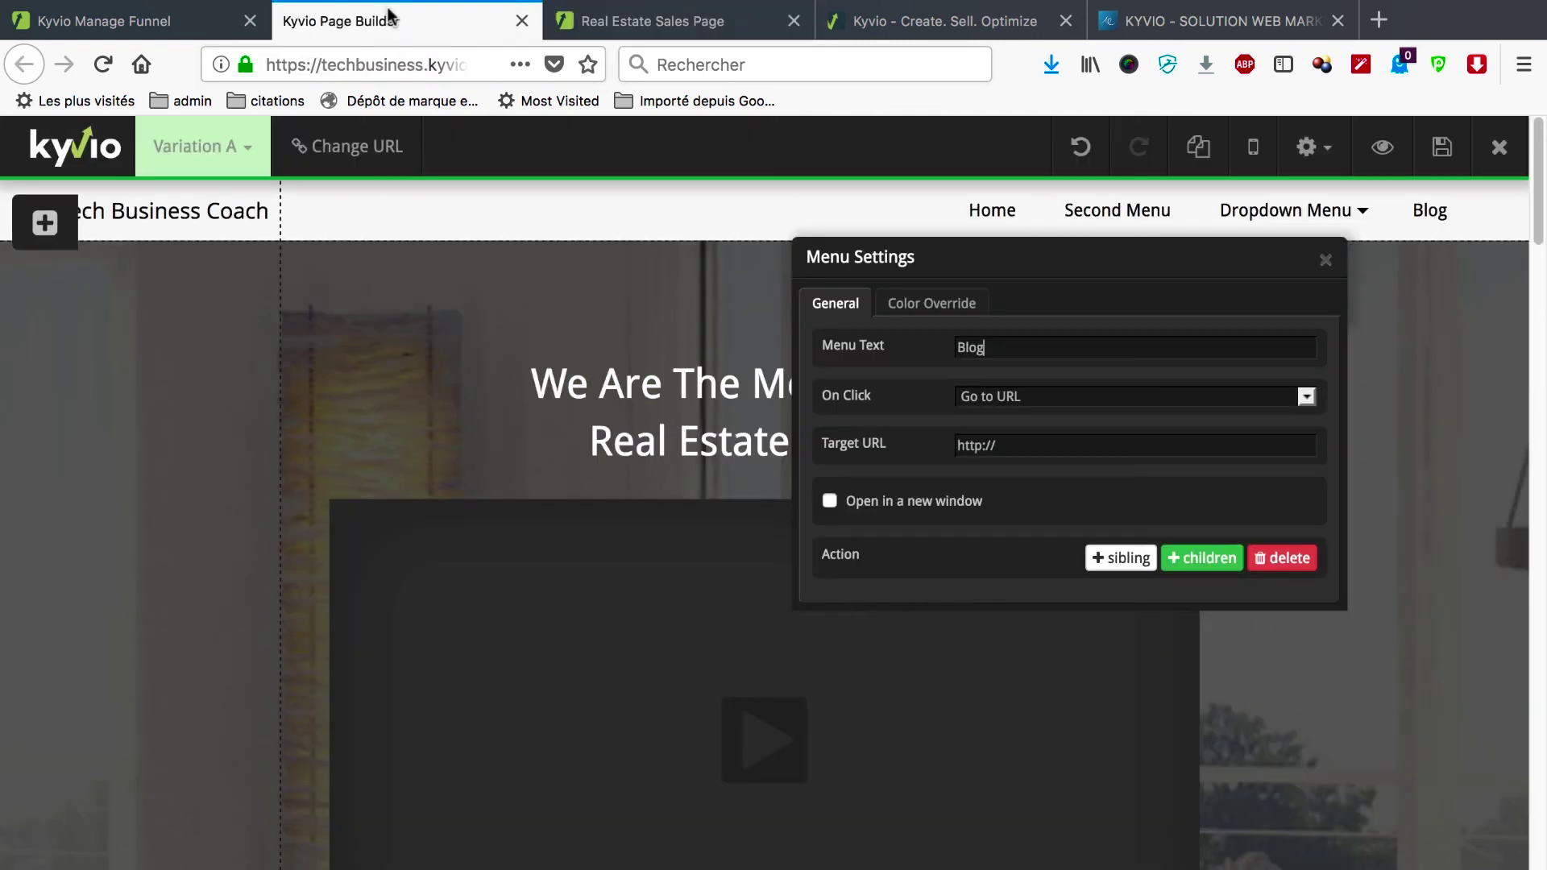
triple_click(1010, 441)
type("https://www.techbusinesscoach.com/")
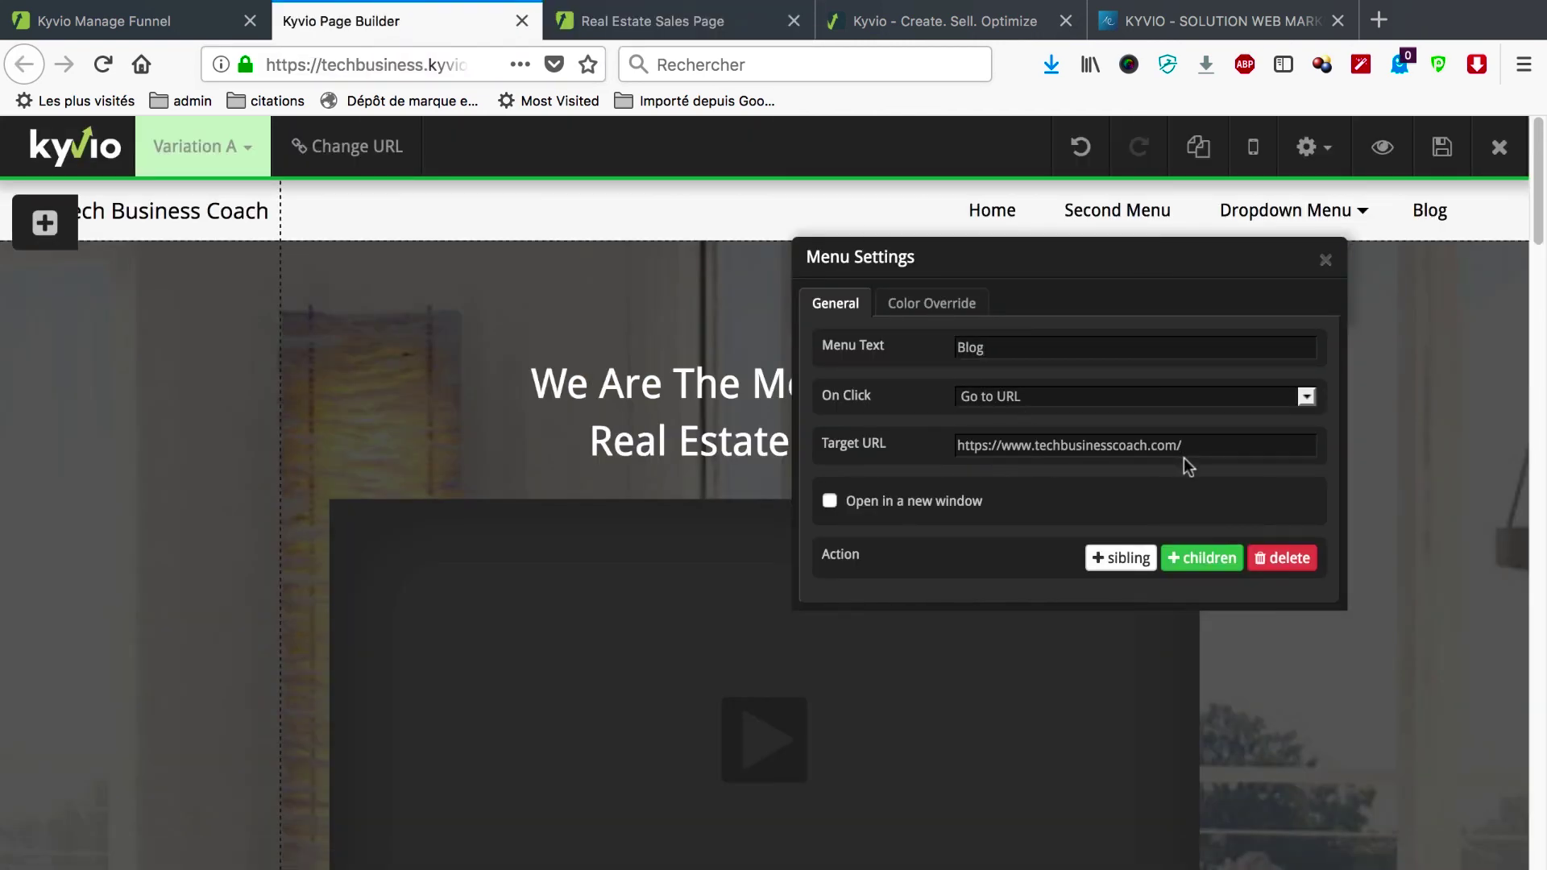
type("blog")
key("super+s")
- Reload the live Real Estate Sales Page, follow its Blog menu link, and look through the blog homepage down to the footer
left_click(698, 17)
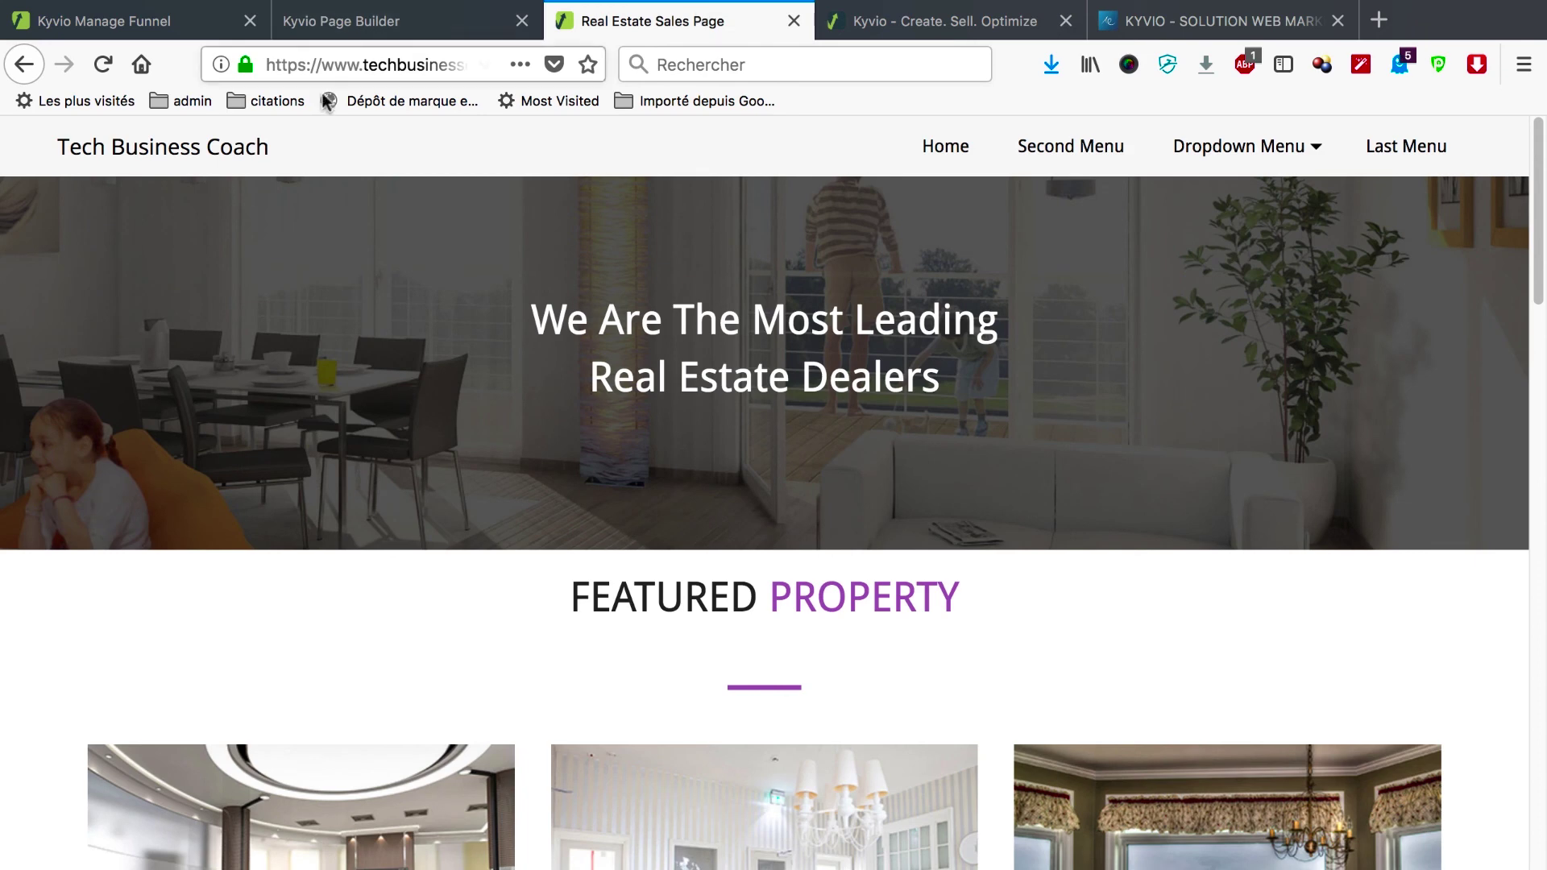
left_click(102, 64)
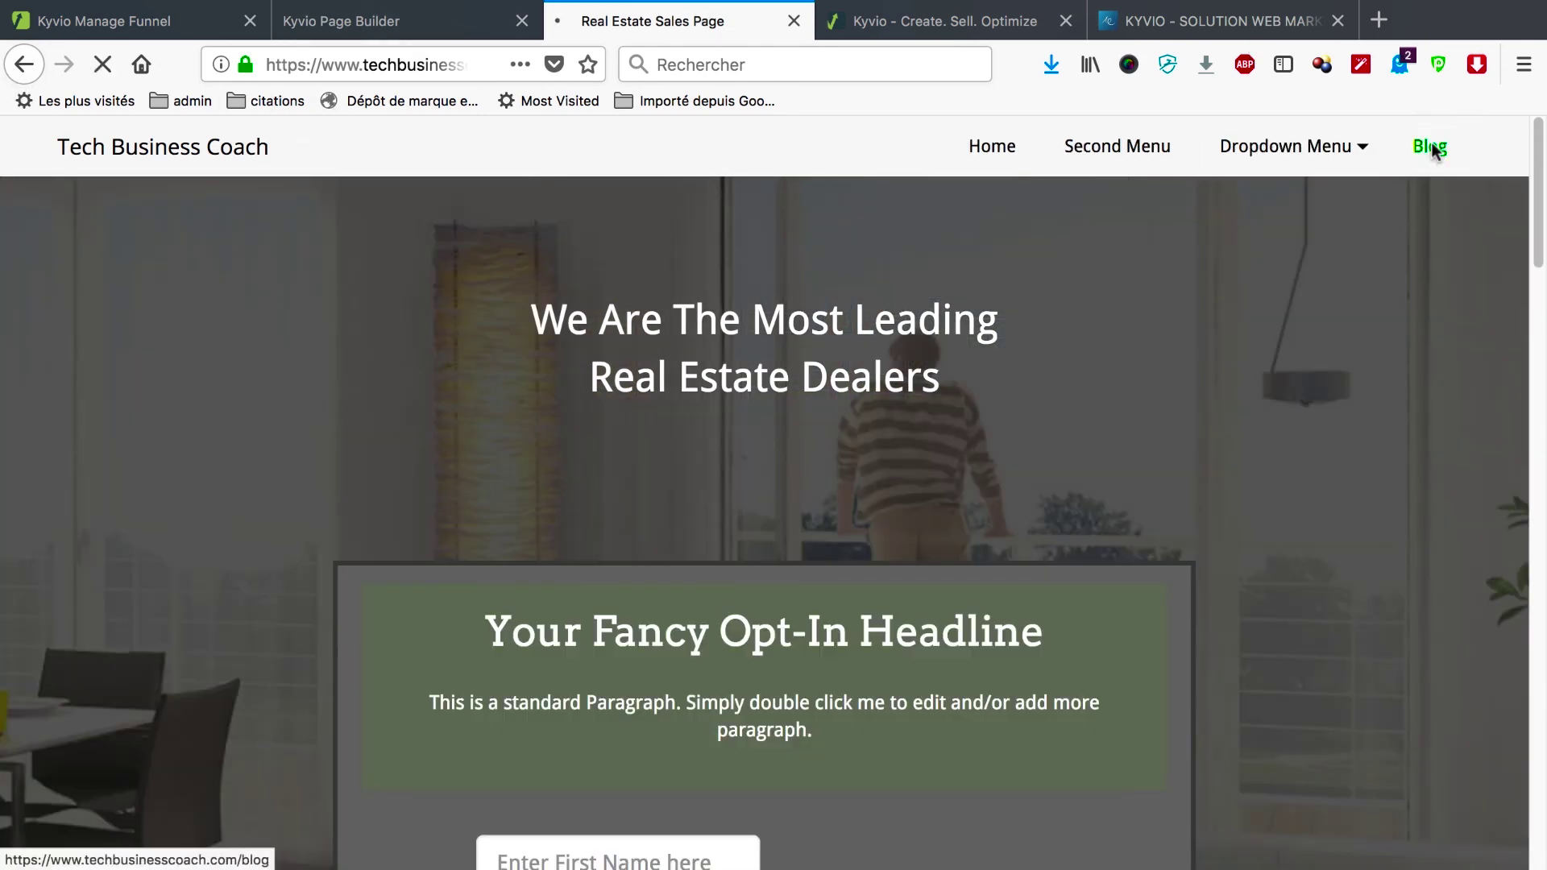
left_click(1433, 148)
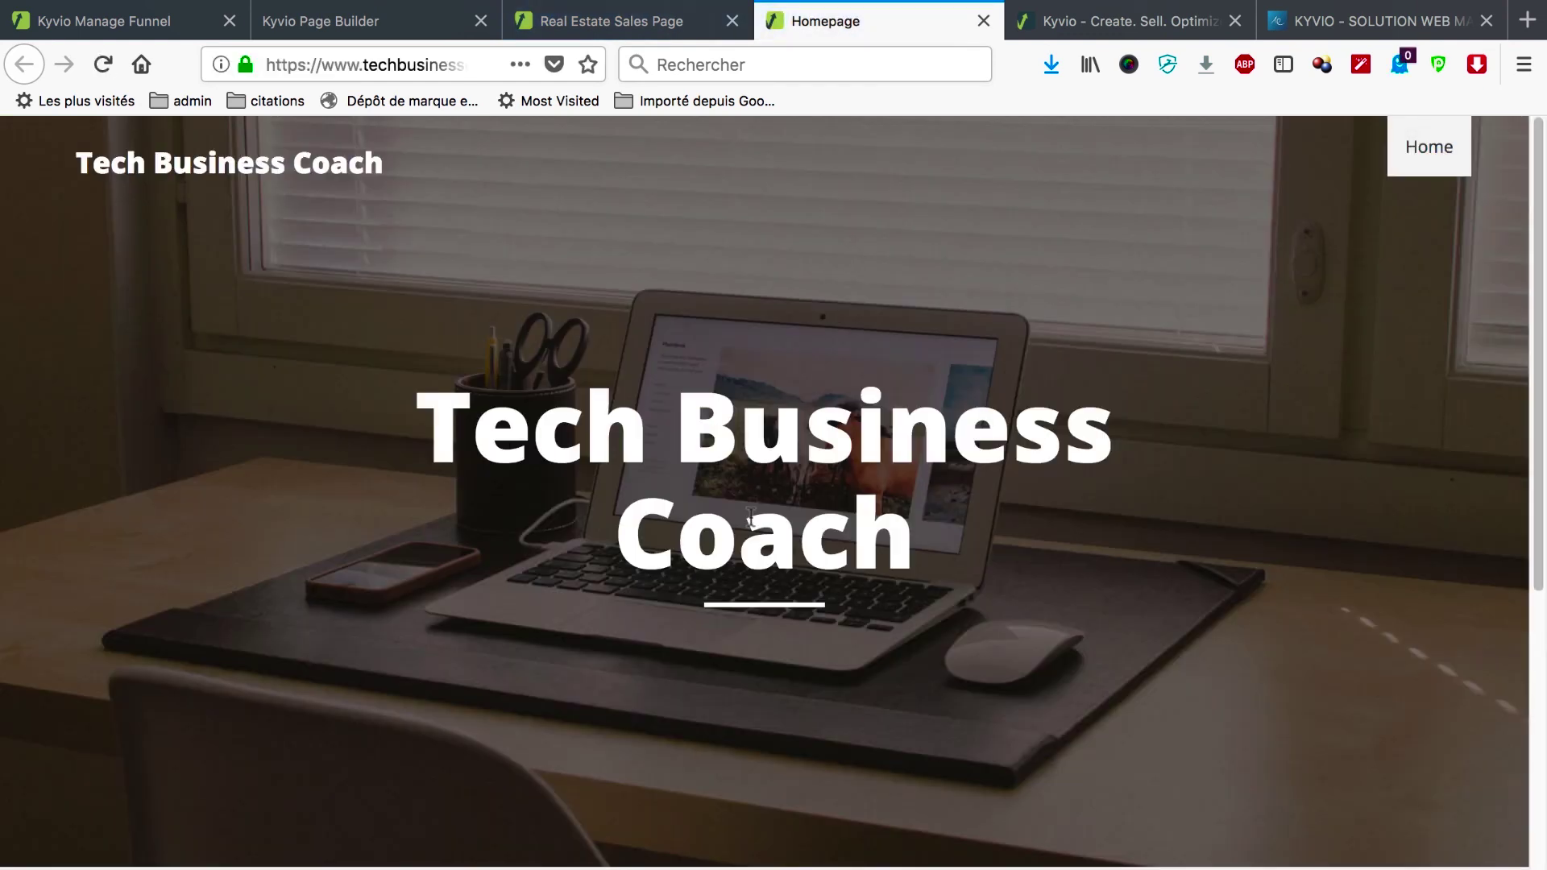
scroll(751, 523, "down", 5)
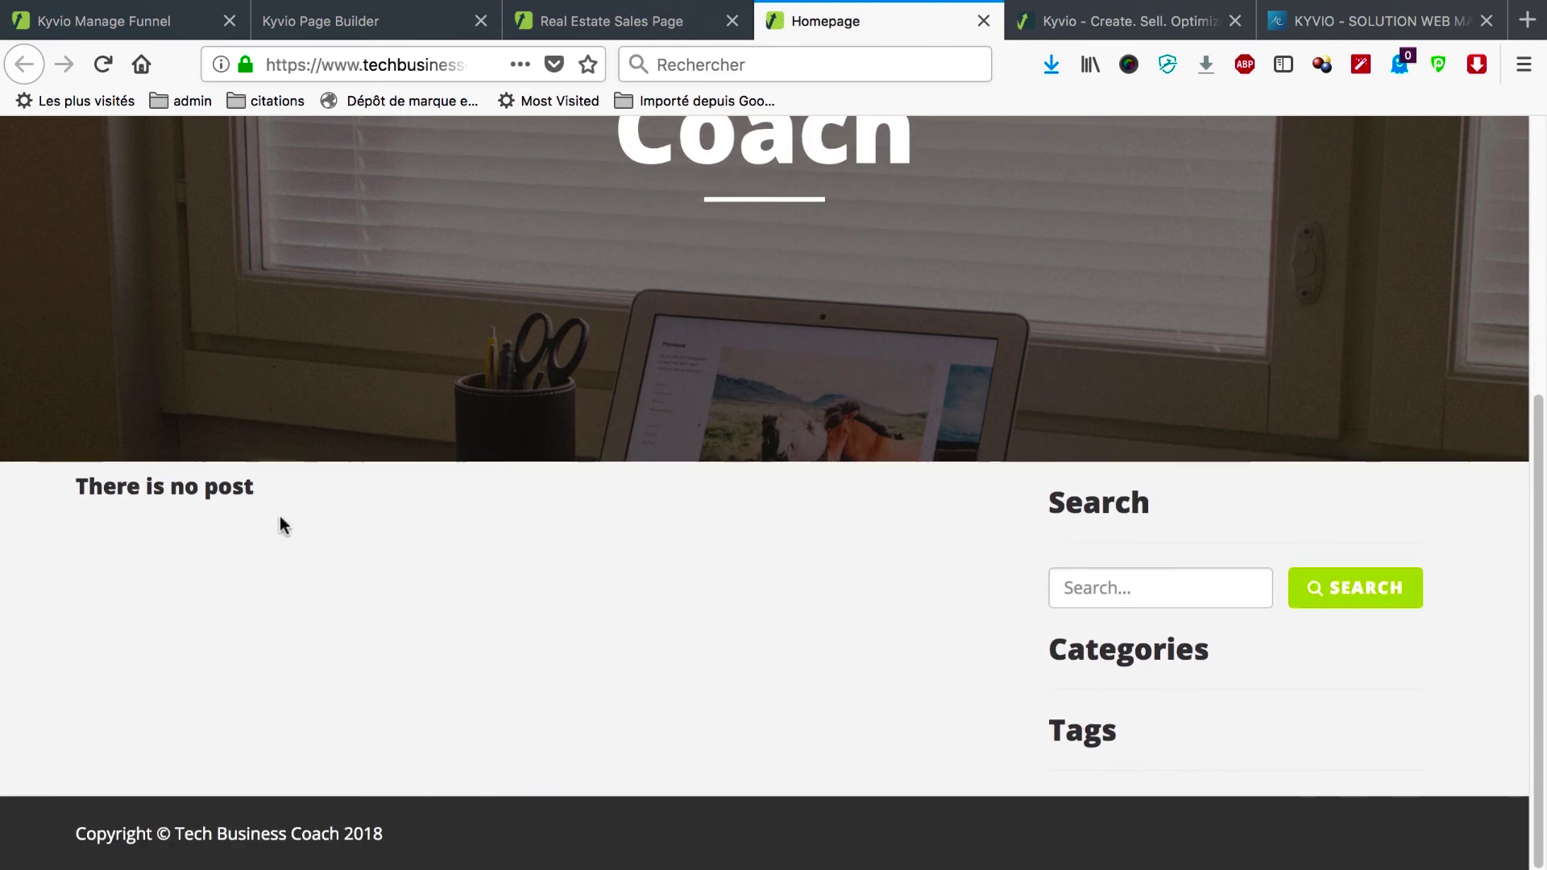
scroll(279, 518, "up", 5)
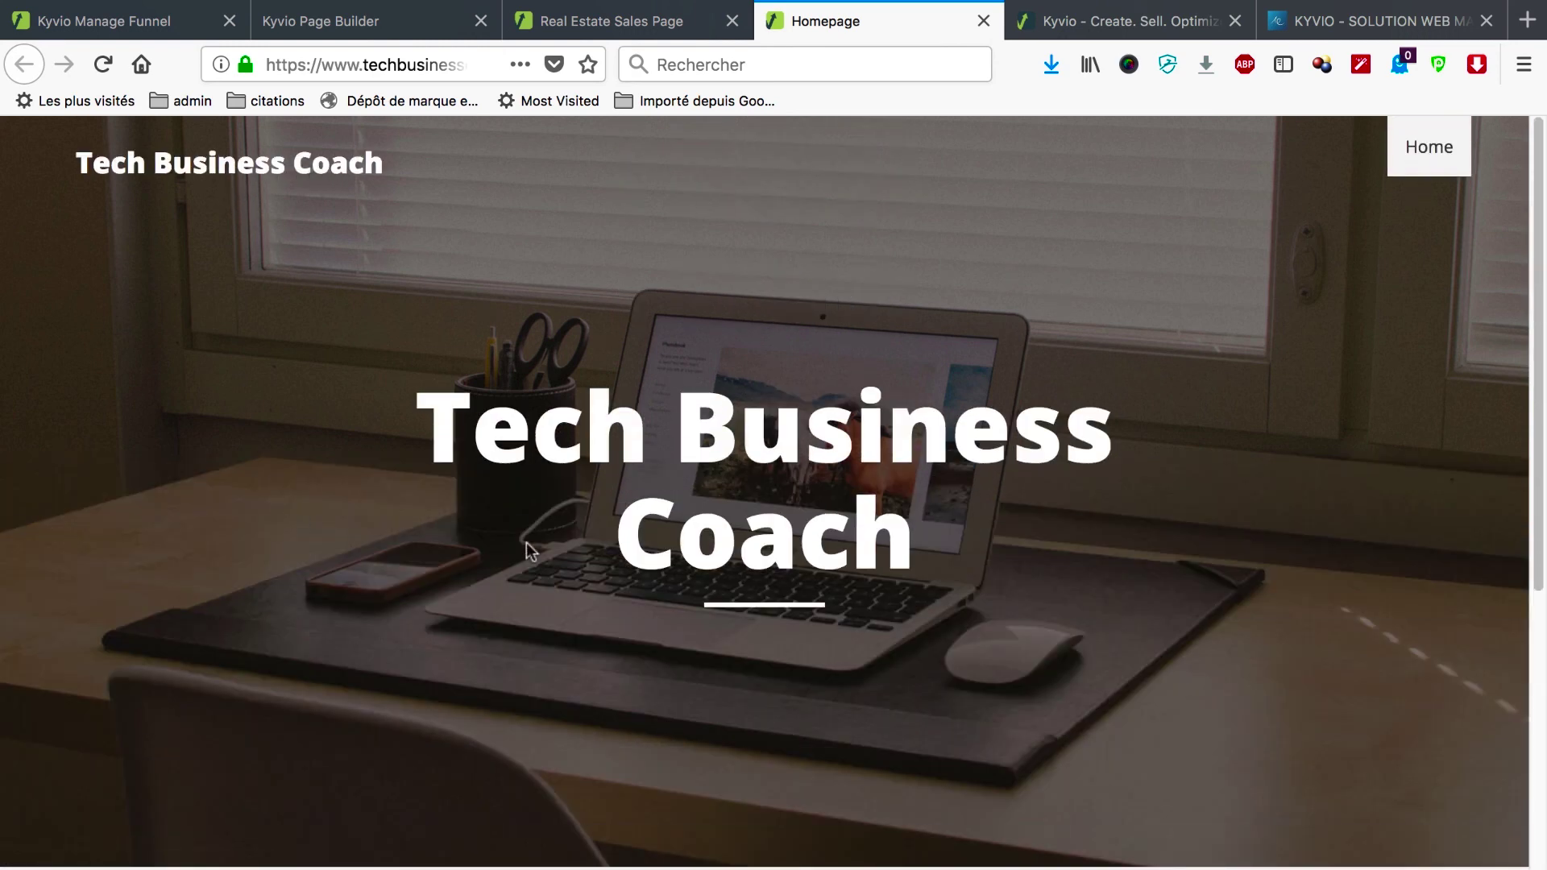
- Go back to the funnel's page list for the Tech Business Coach site
left_click(402, 13)
left_click(197, 22)
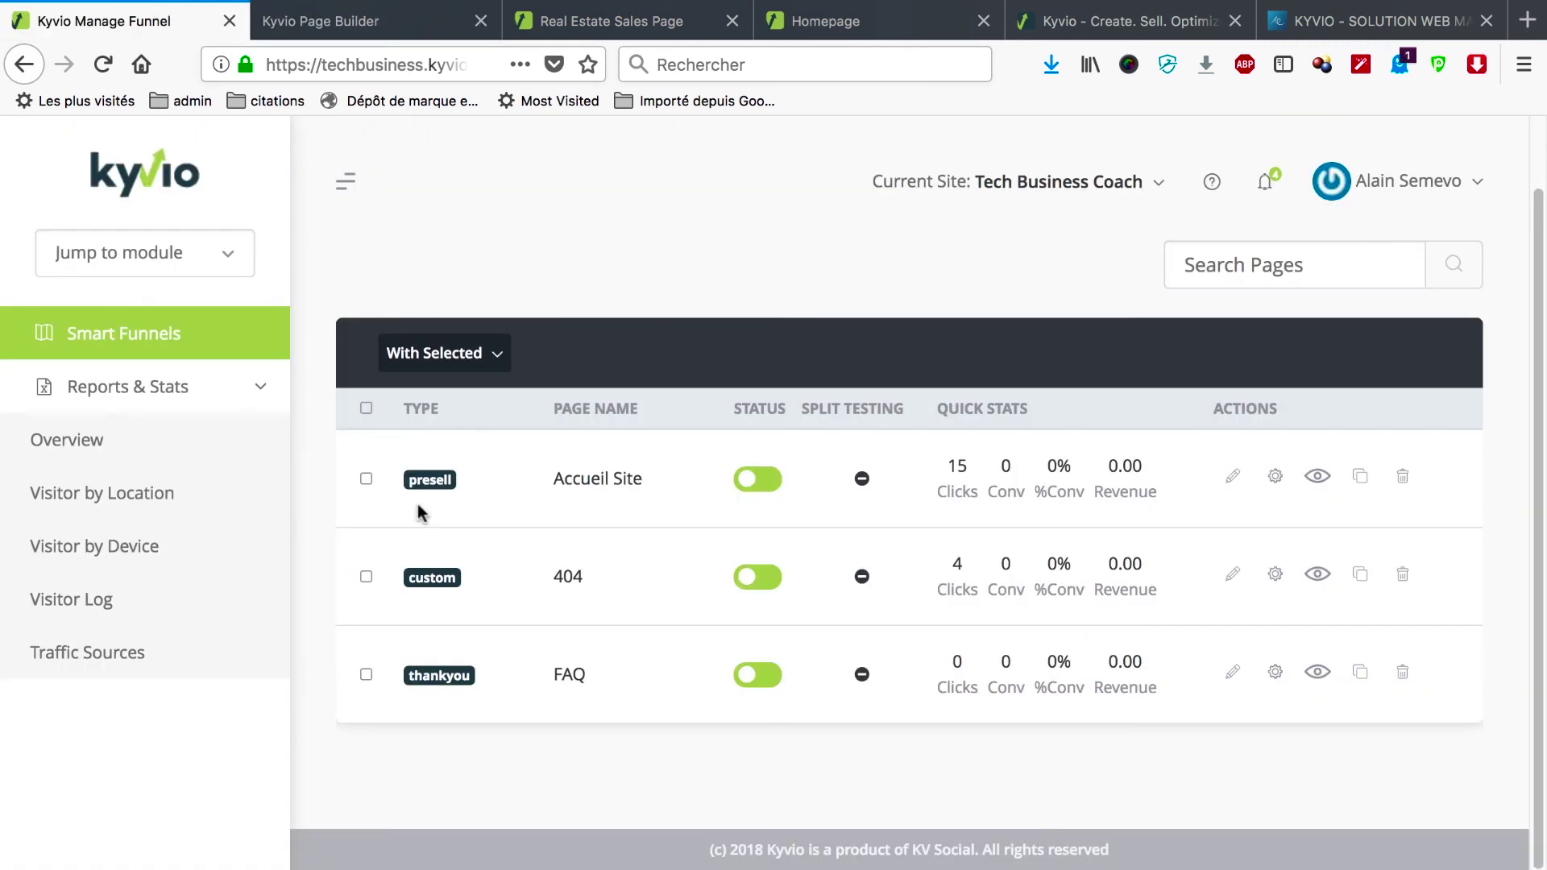